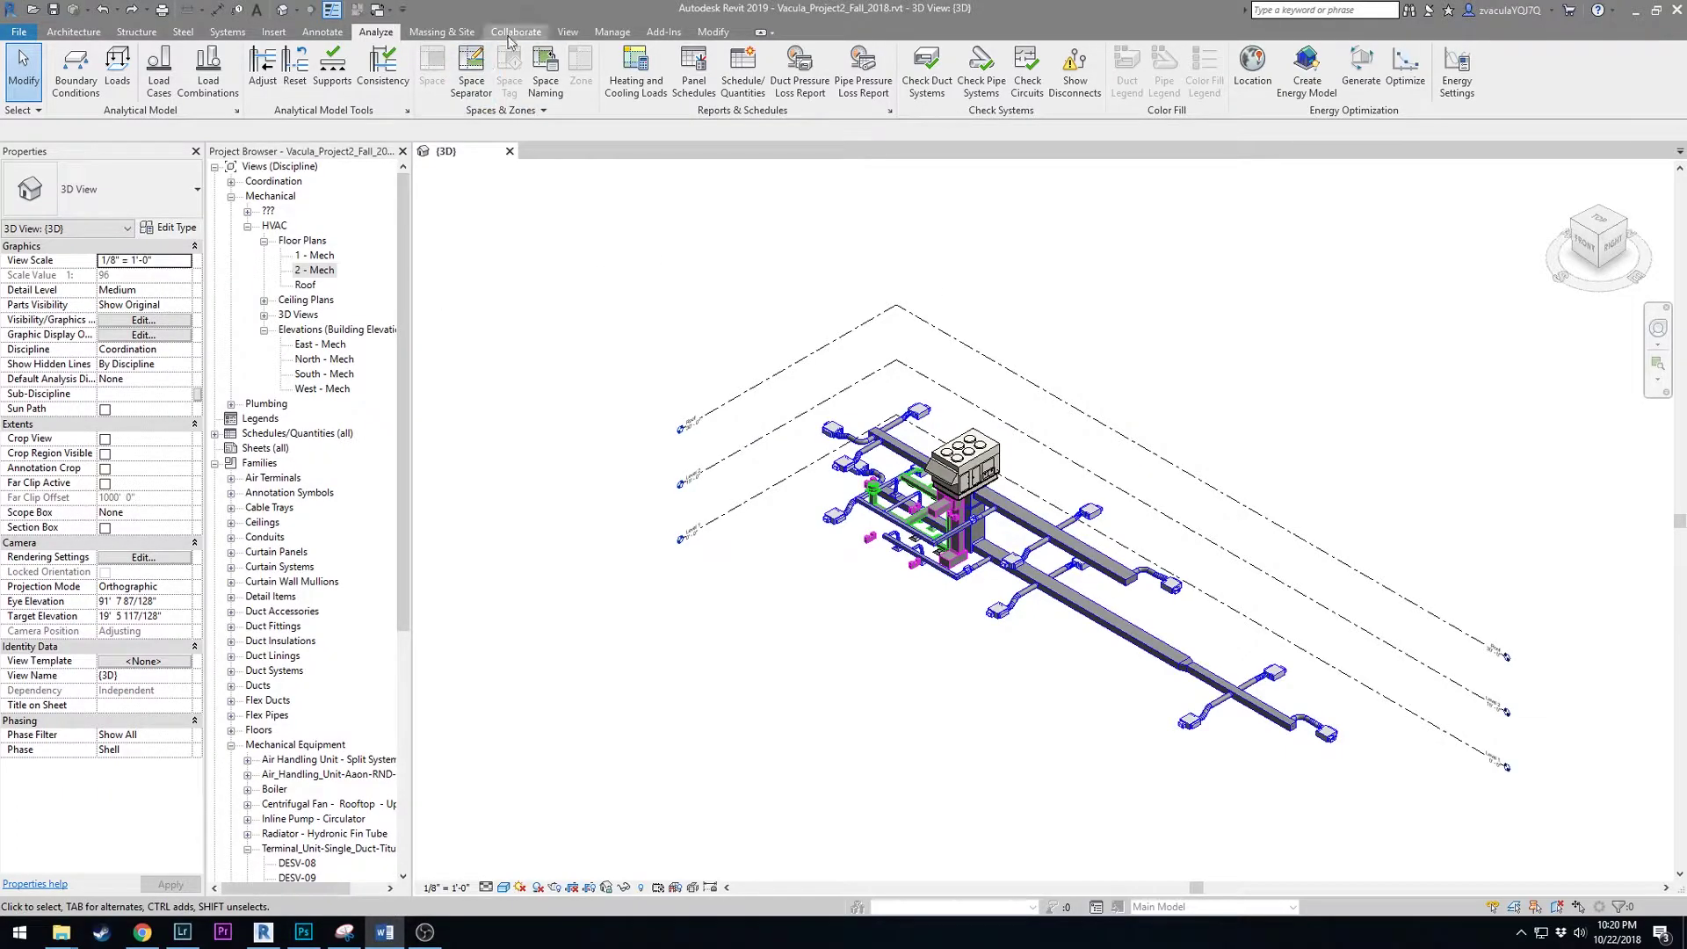
# - Turn on the display of the System Browser in the user interface settings
pyautogui.click(575, 36)
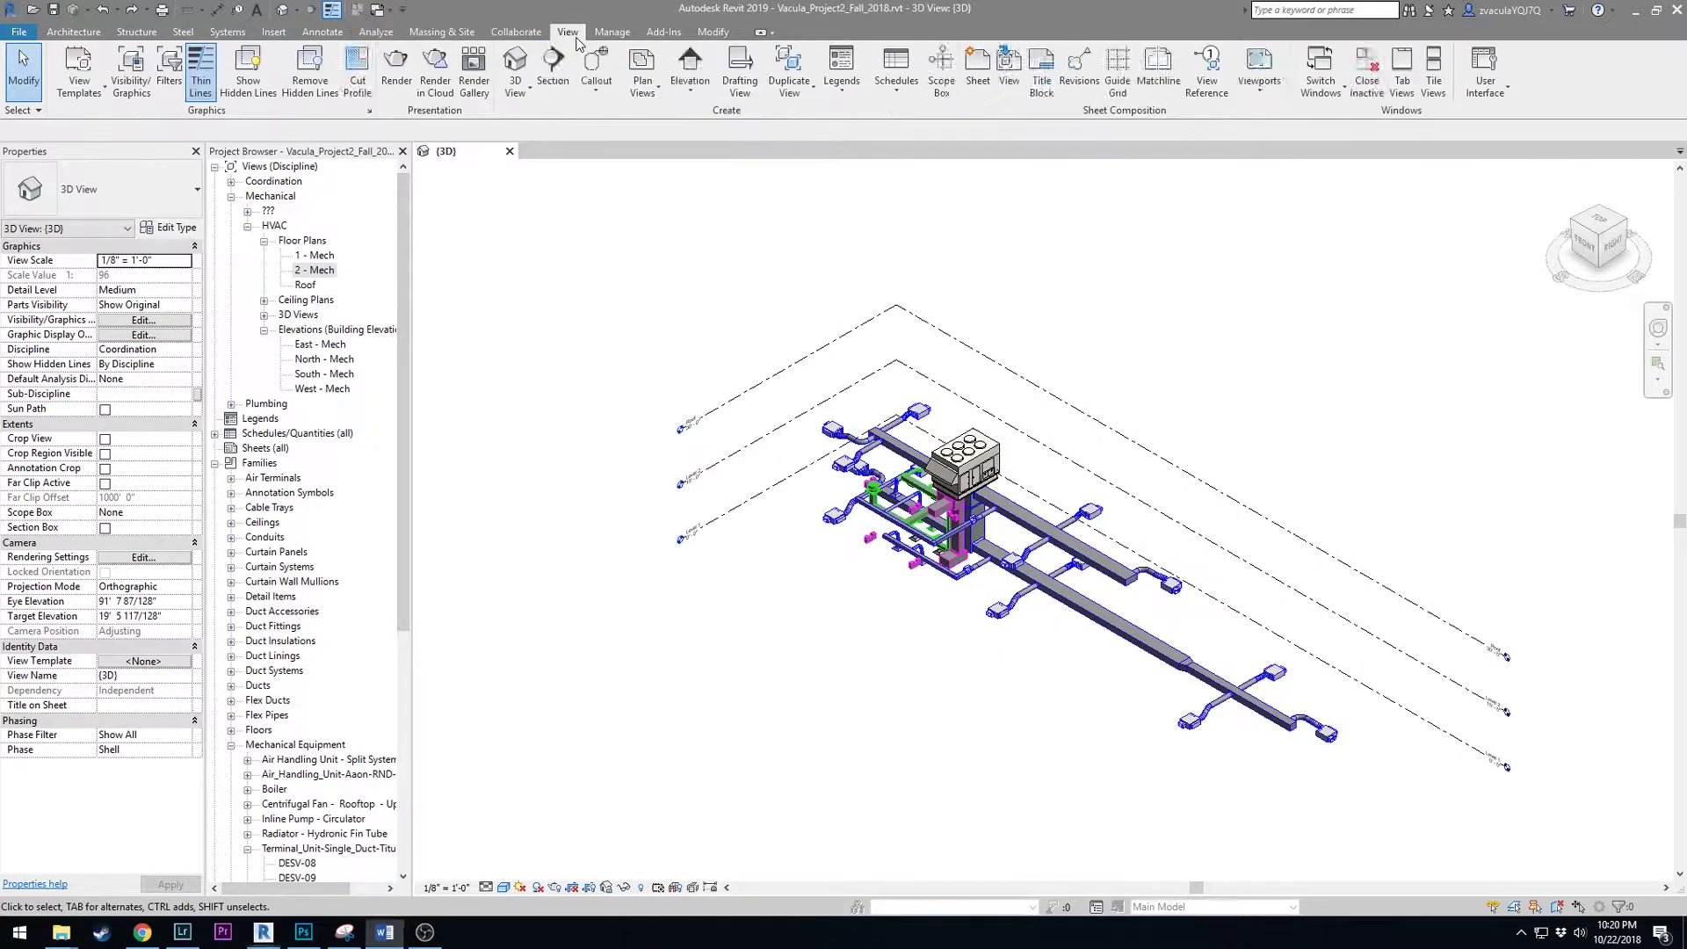
pyautogui.click(1497, 91)
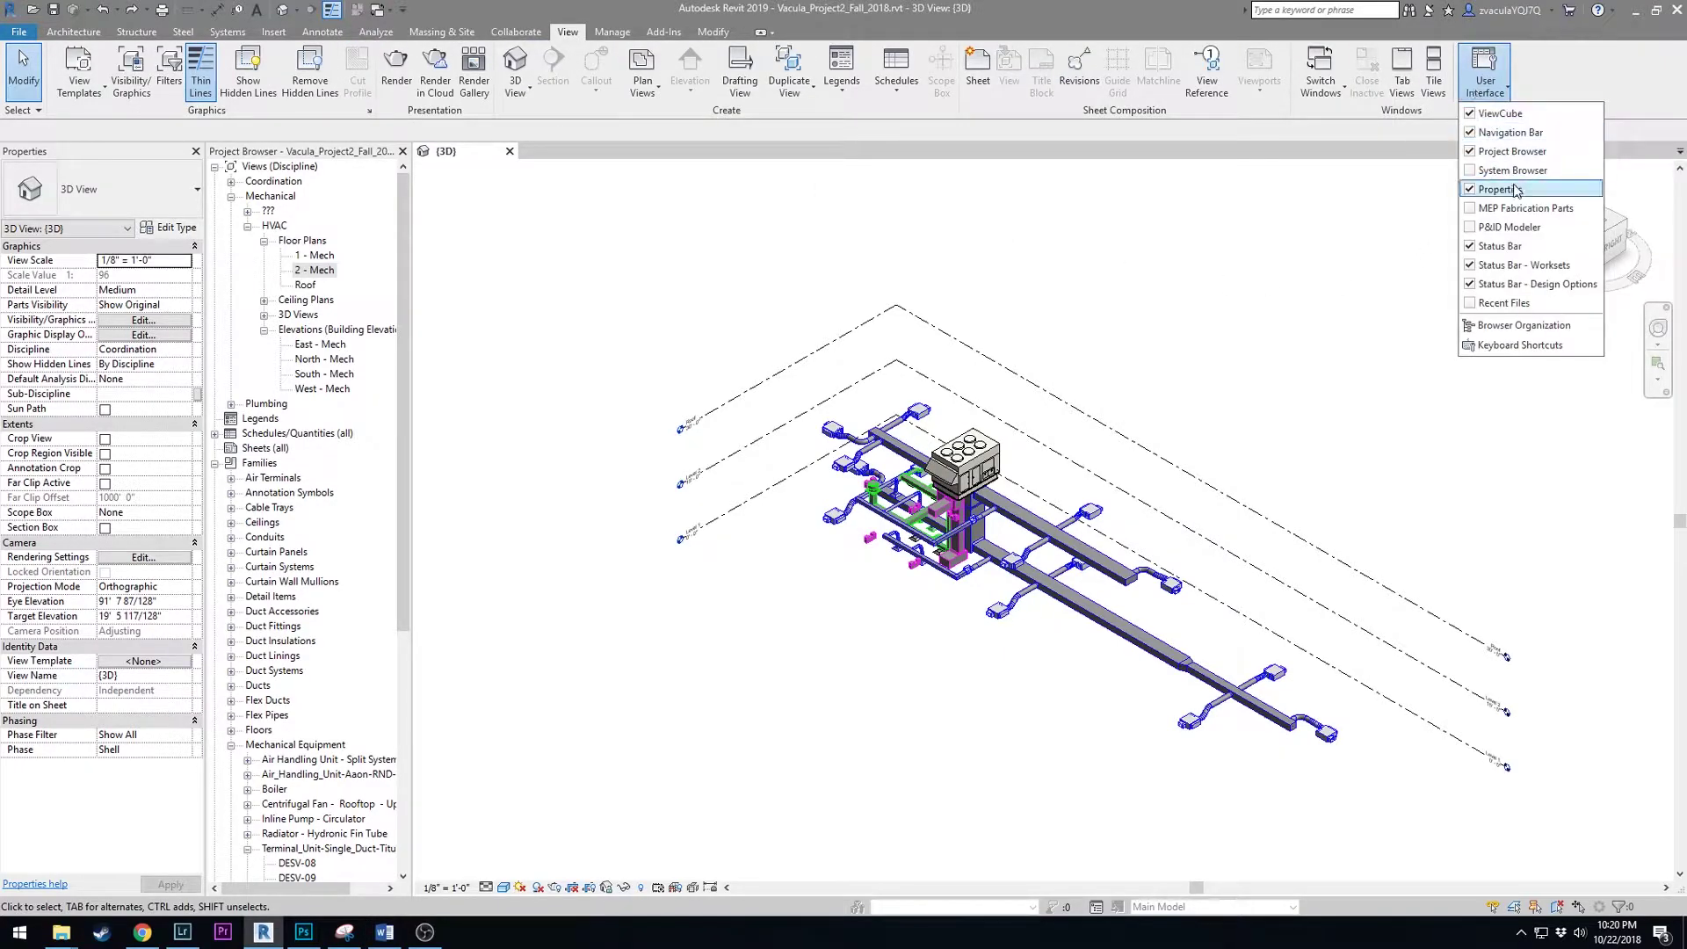
pyautogui.click(1480, 170)
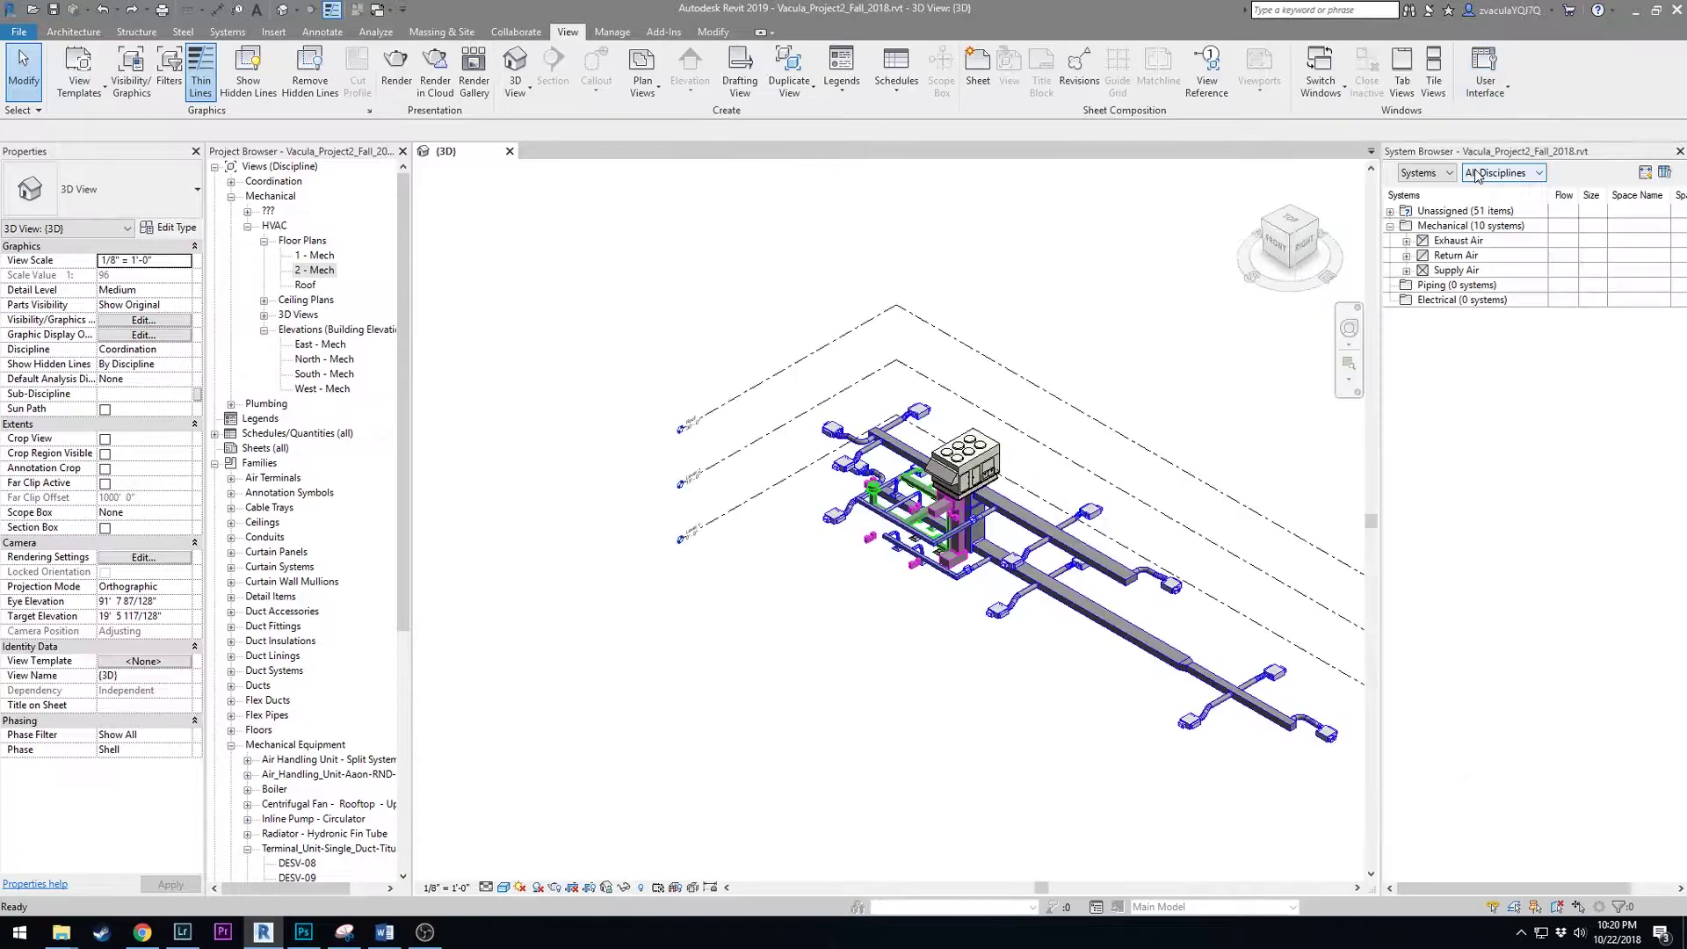
# - Look through the exhaust, return and supply air systems and the electrical category in the System Browser
pyautogui.click(1485, 243)
pyautogui.click(1498, 269)
pyautogui.click(1499, 256)
pyautogui.click(1517, 240)
pyautogui.click(1516, 256)
pyautogui.click(1507, 276)
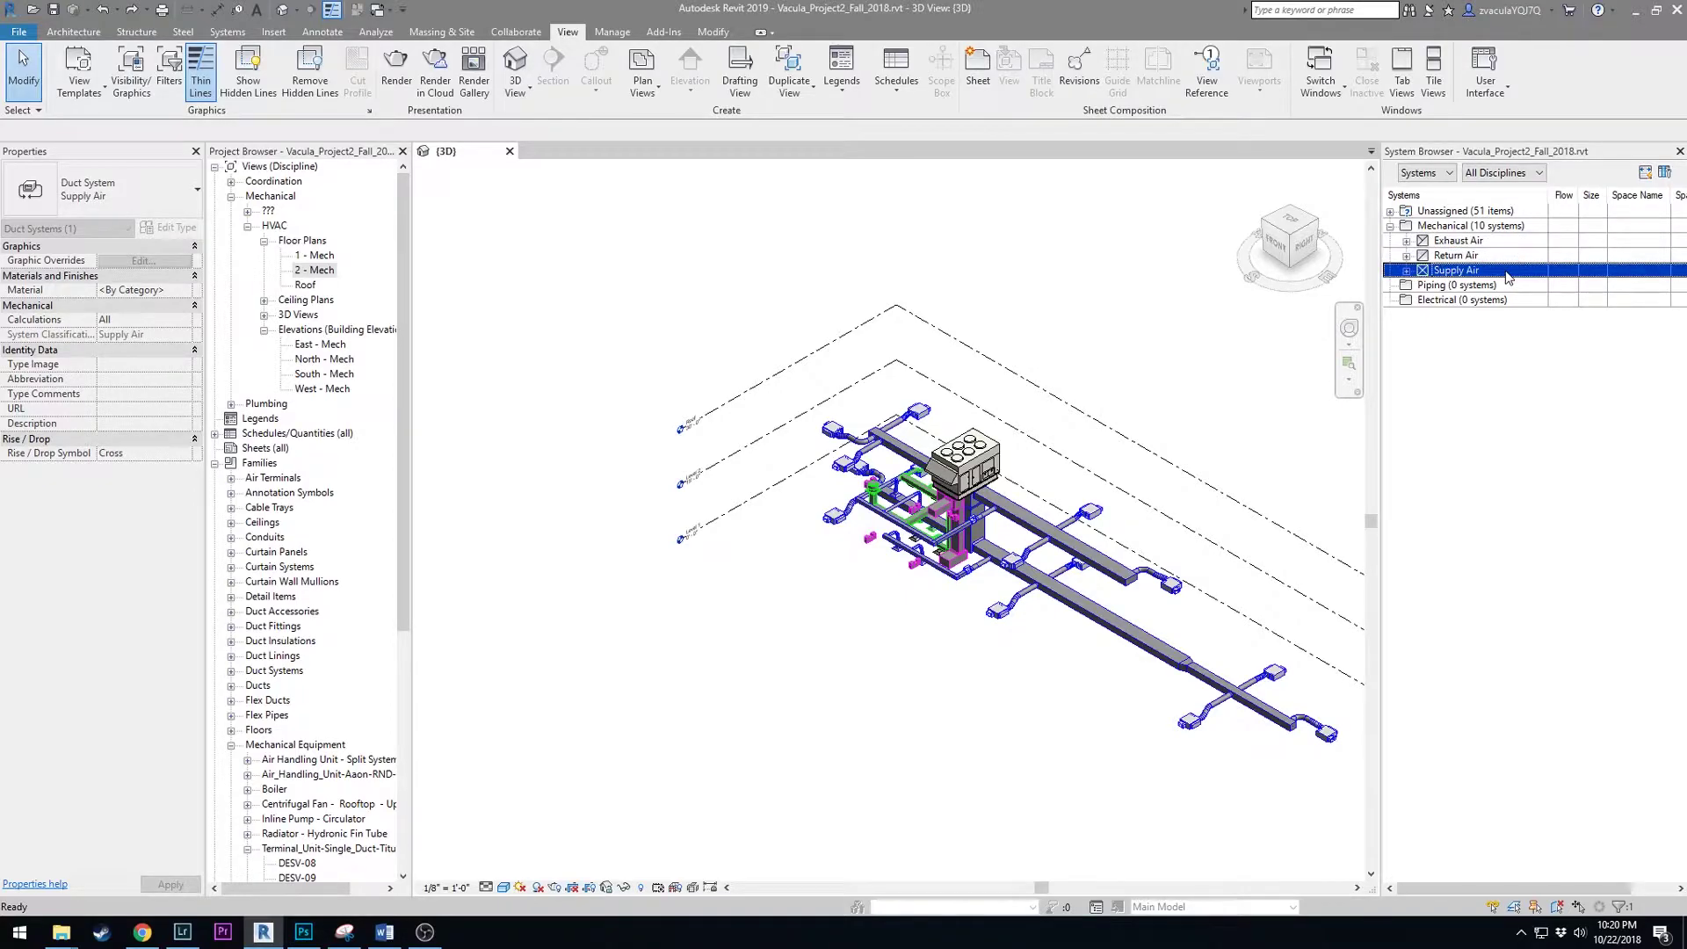
pyautogui.click(1508, 299)
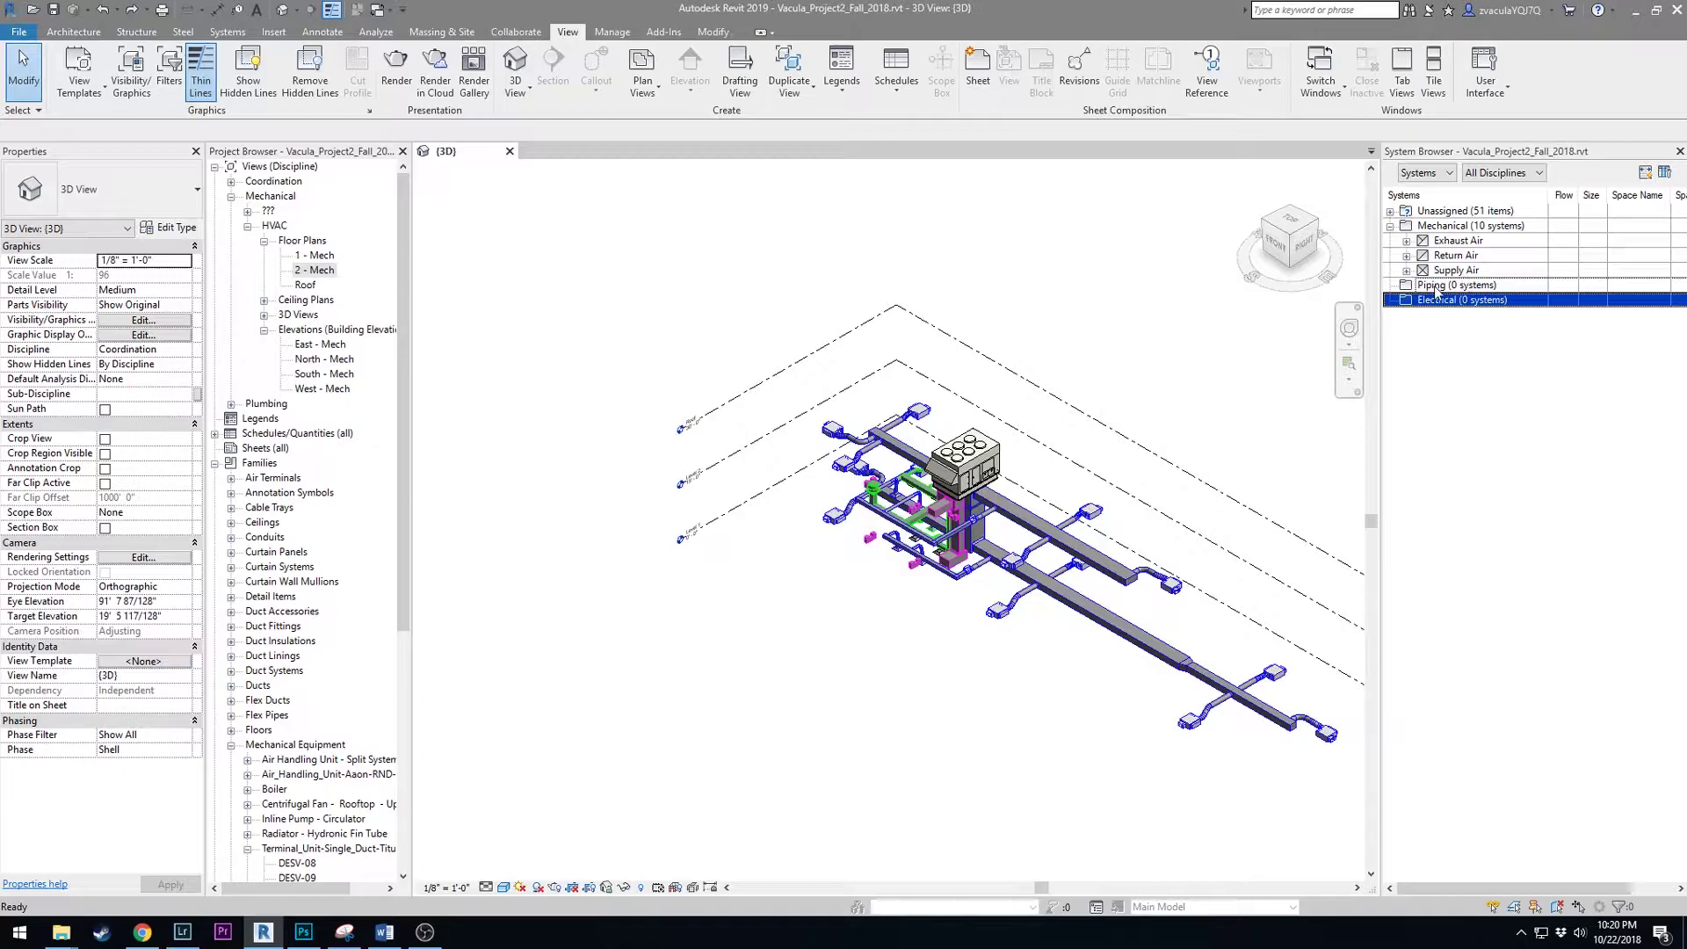
pyautogui.click(1428, 312)
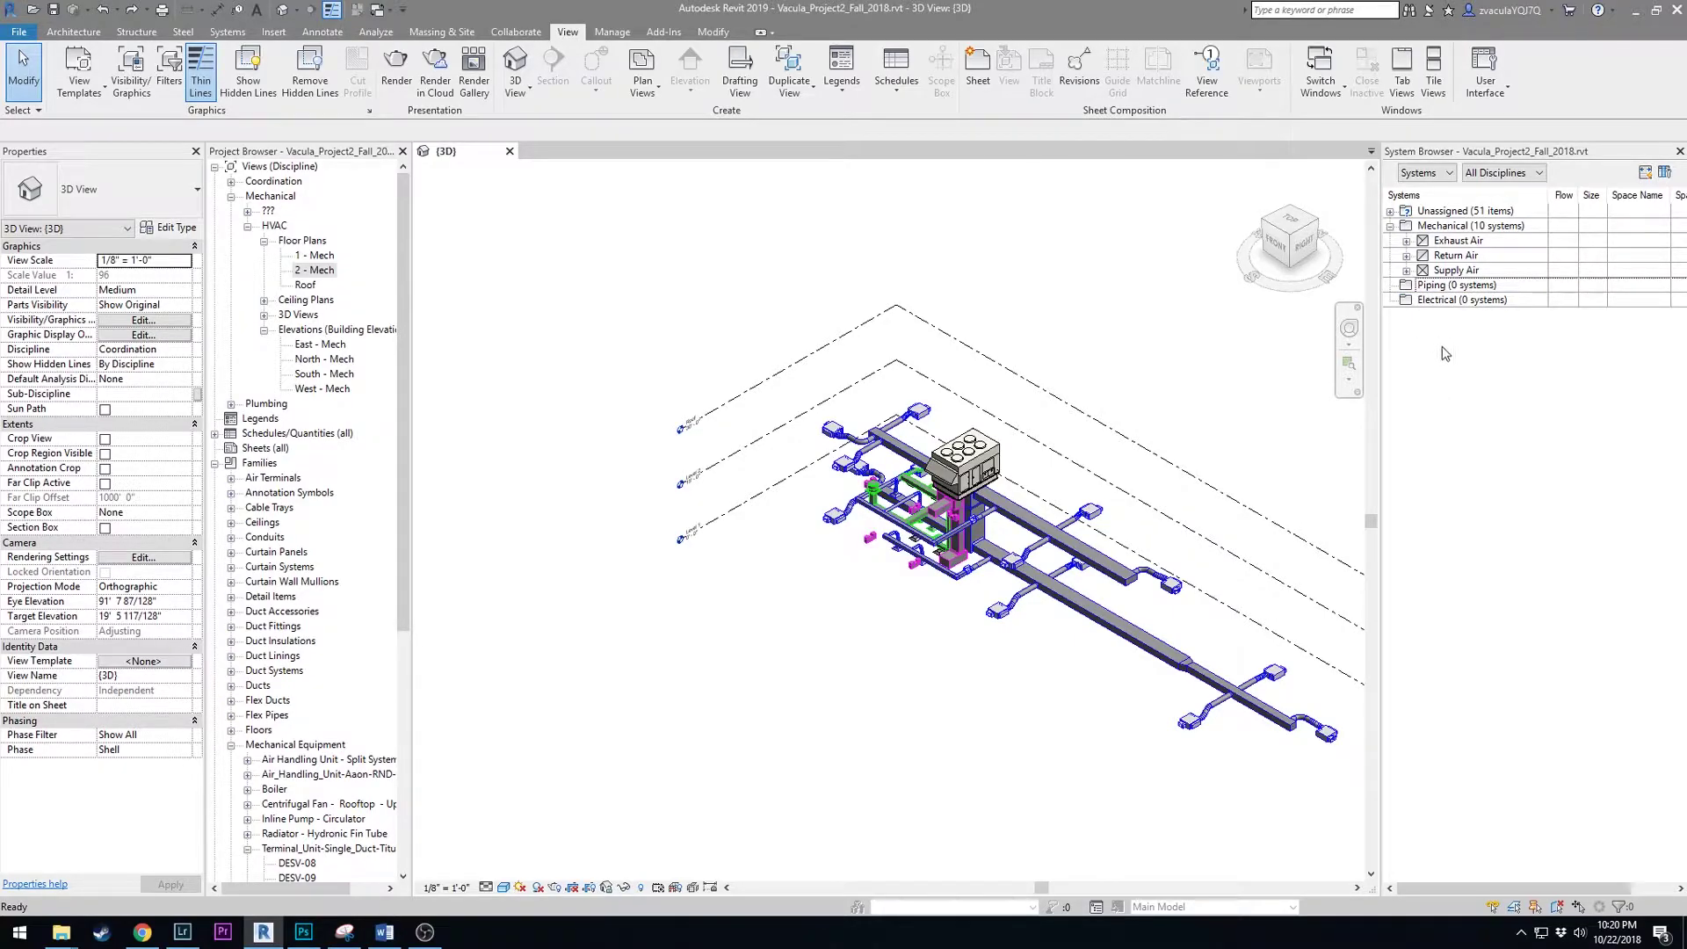
pyautogui.moveTo(1033, 288); pyautogui.dragTo(847, 271, button='middle')
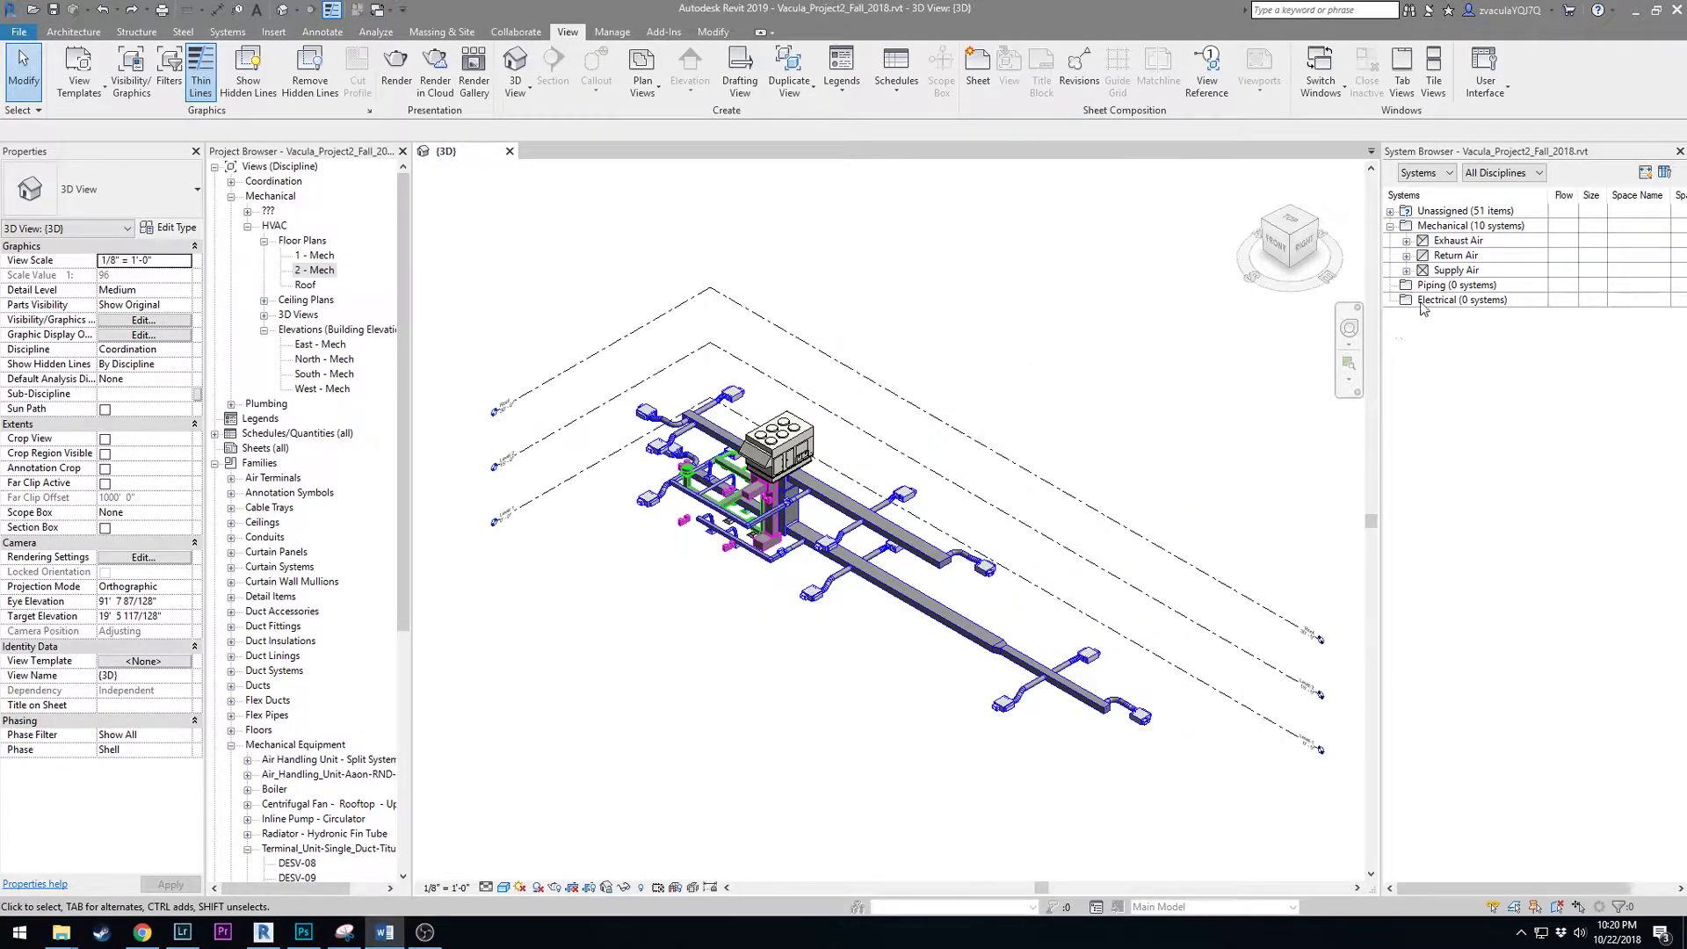
# - Remove the Space Name column from the General columns displayed in the System Browser
pyautogui.click(1665, 173)
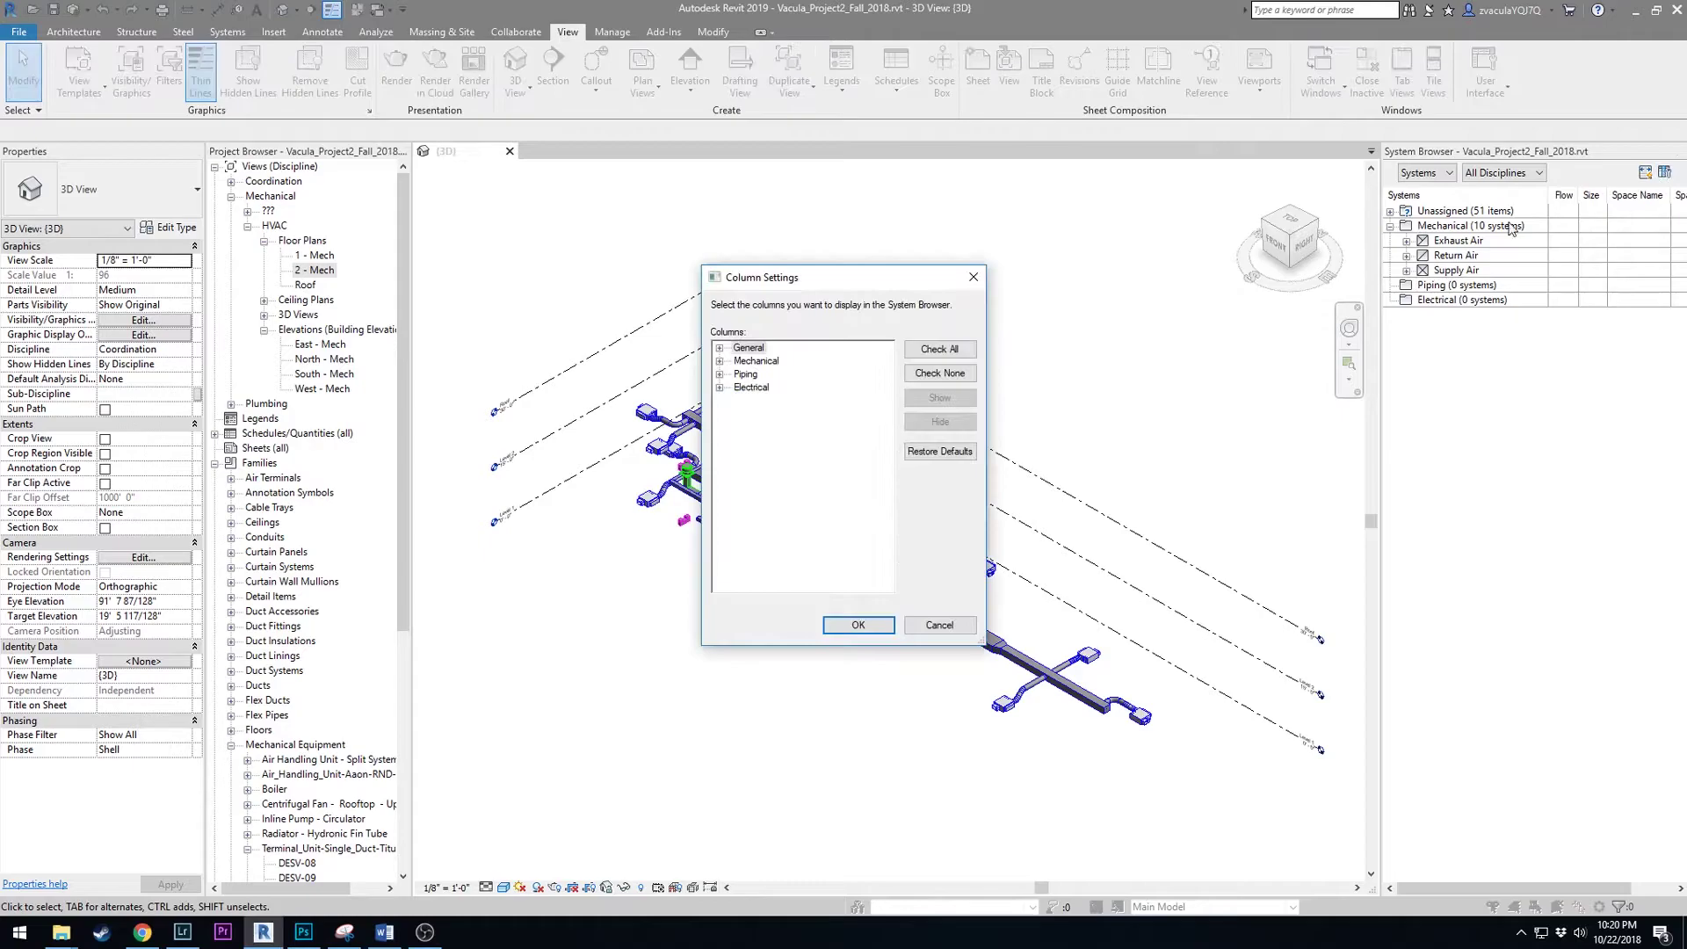
pyautogui.click(722, 348)
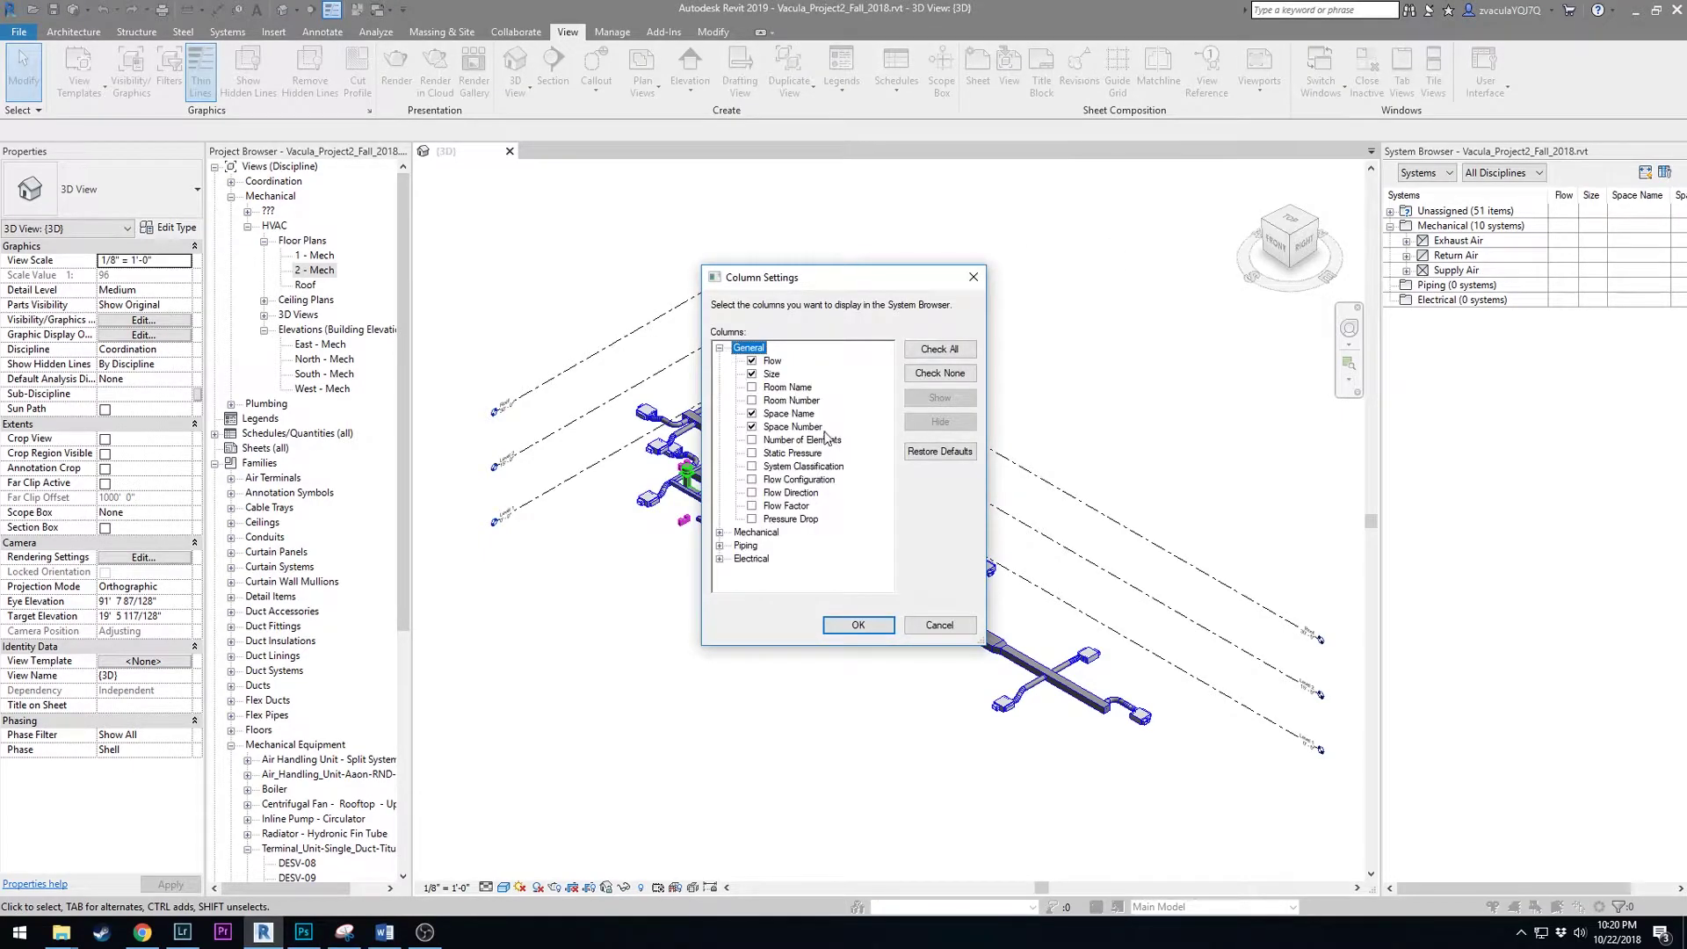
pyautogui.click(801, 415)
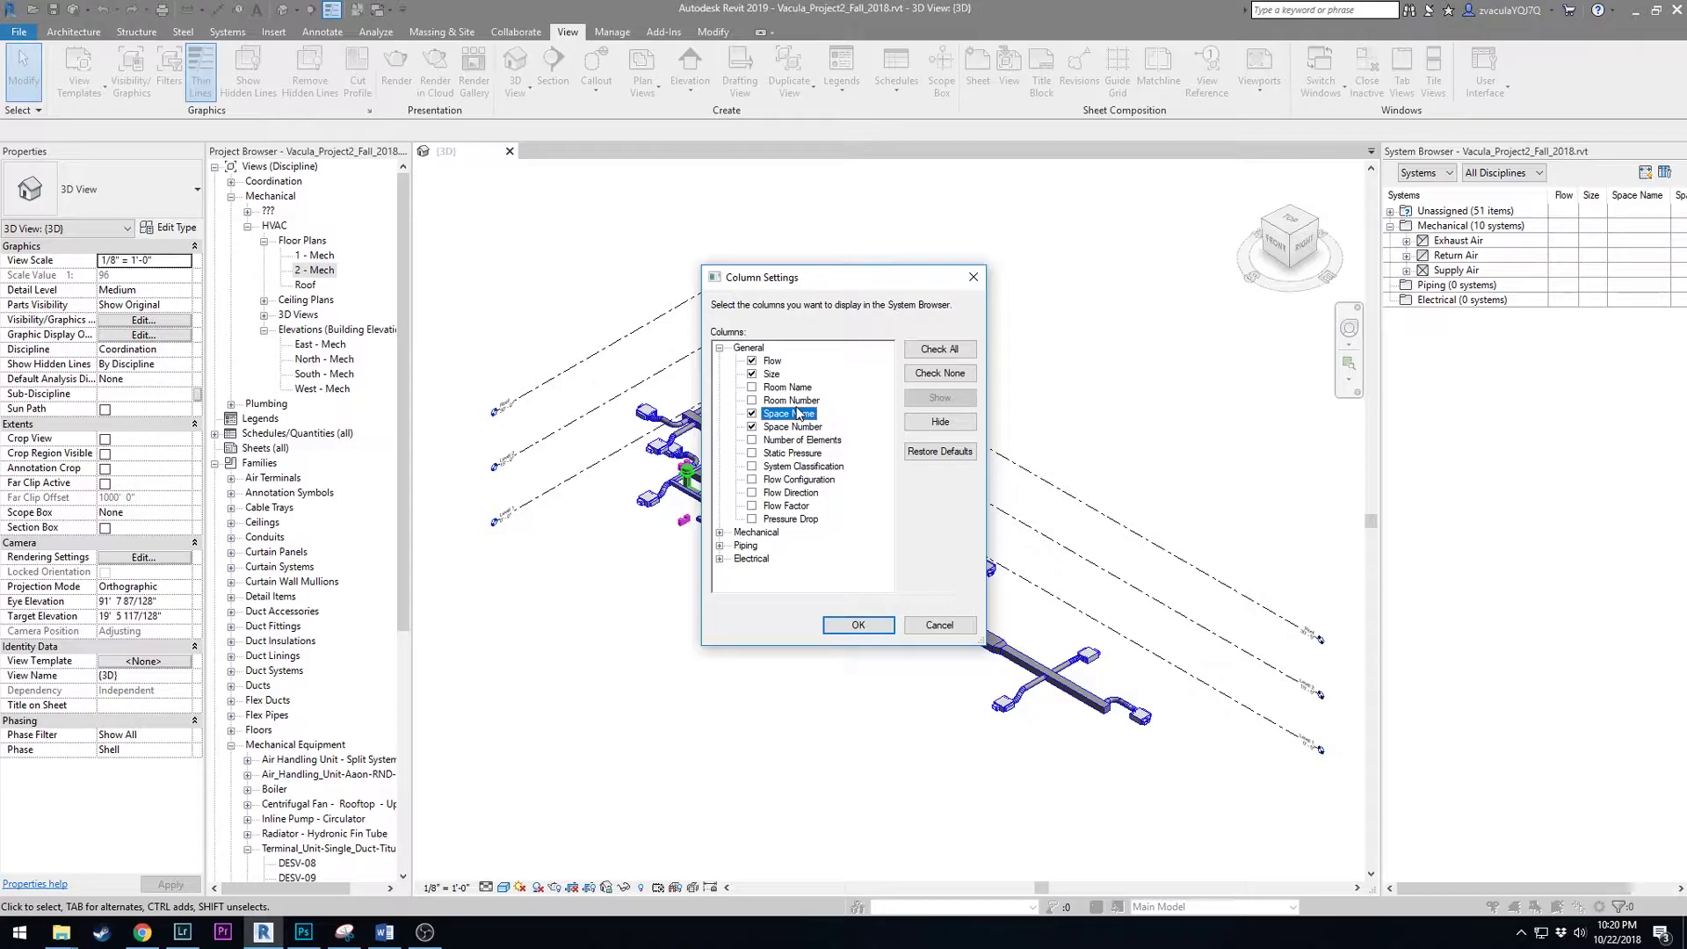
pyautogui.click(753, 414)
pyautogui.click(859, 624)
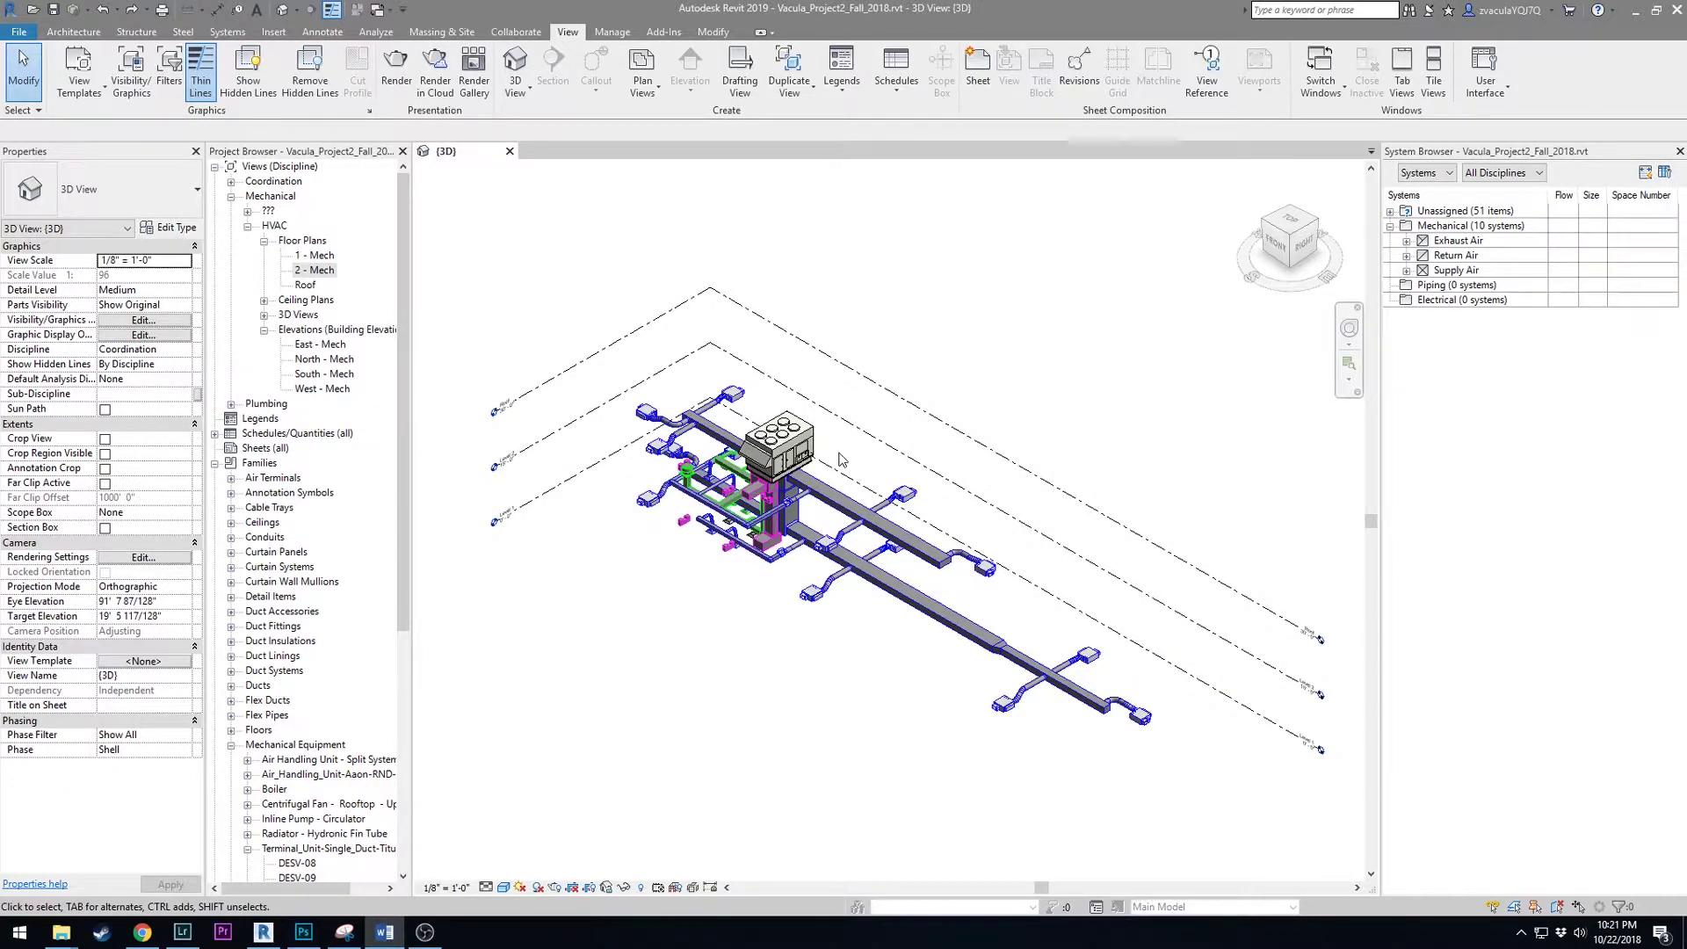
# - Duplicate the HVAC floor plan view "1 - Mech" without detailing
pyautogui.click(329, 255)
pyautogui.click(330, 272)
pyautogui.click(325, 257)
pyautogui.click(329, 270)
pyautogui.click(325, 257)
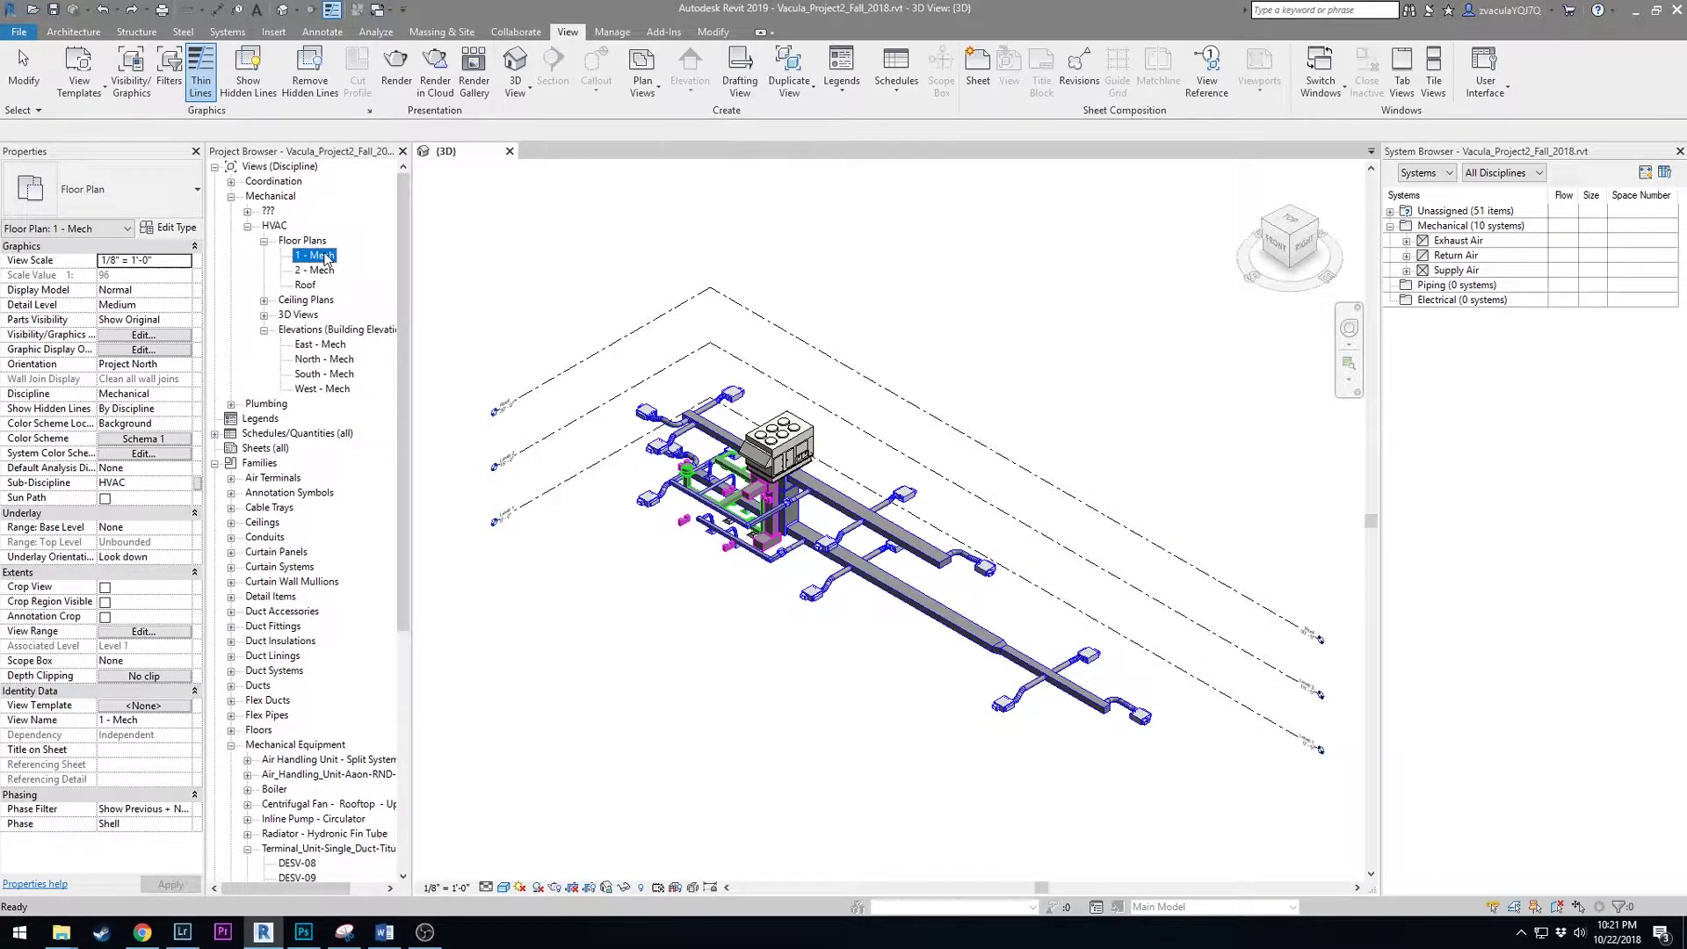
pyautogui.rightClick(310, 258)
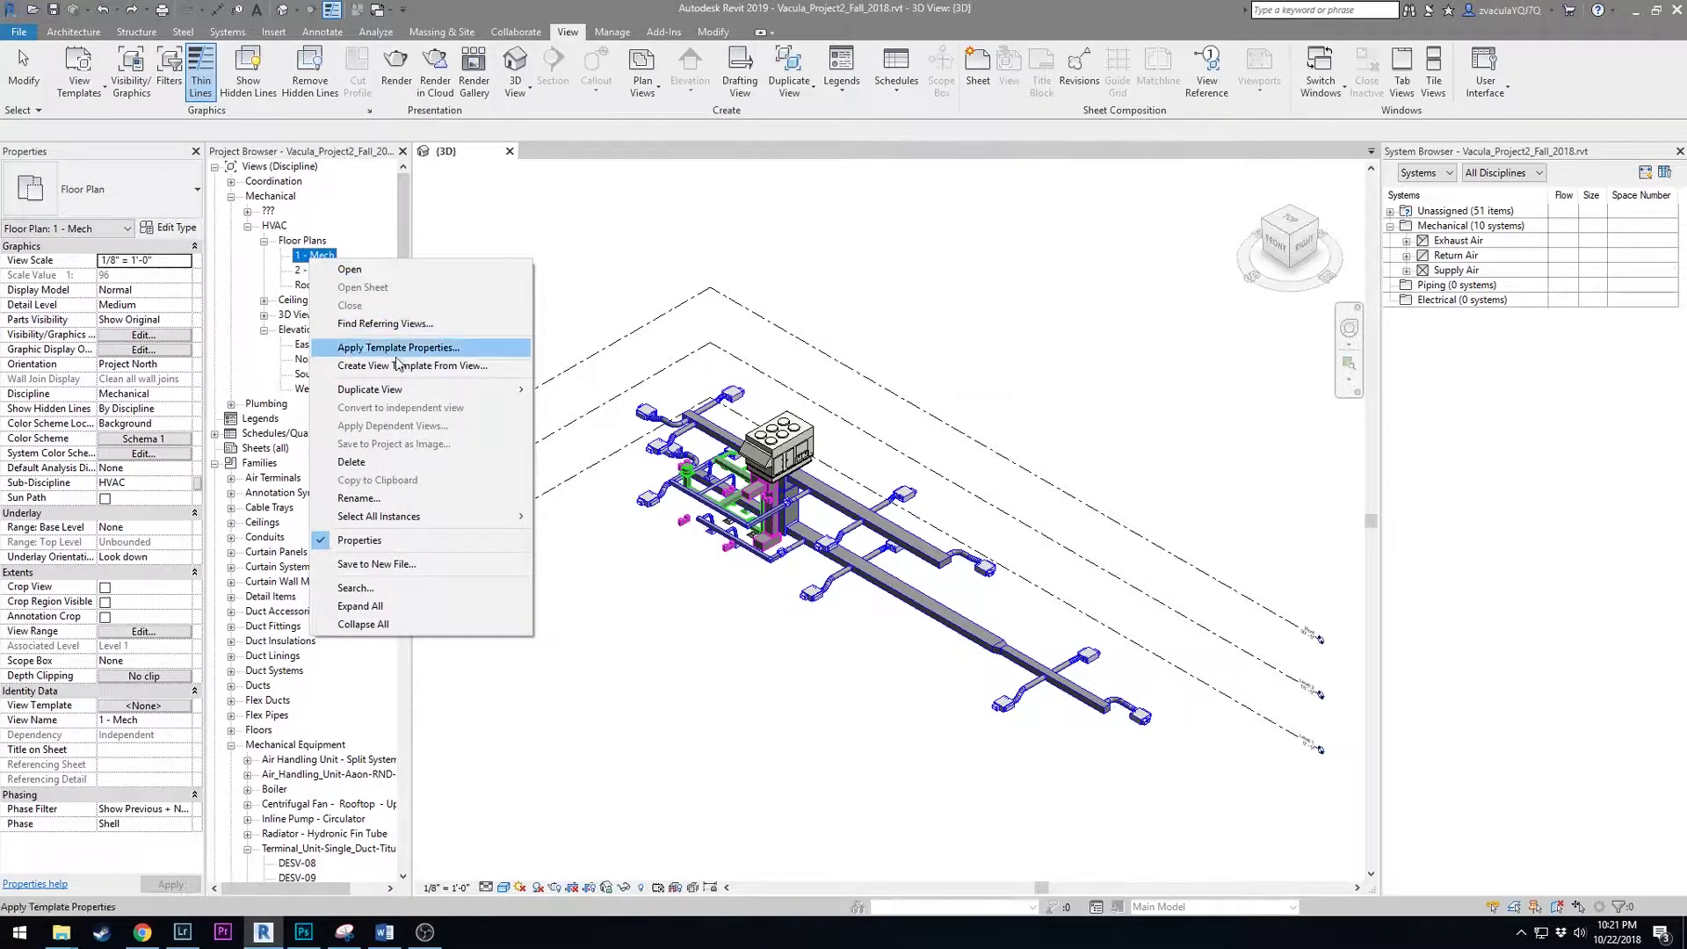
pyautogui.moveTo(510, 389)
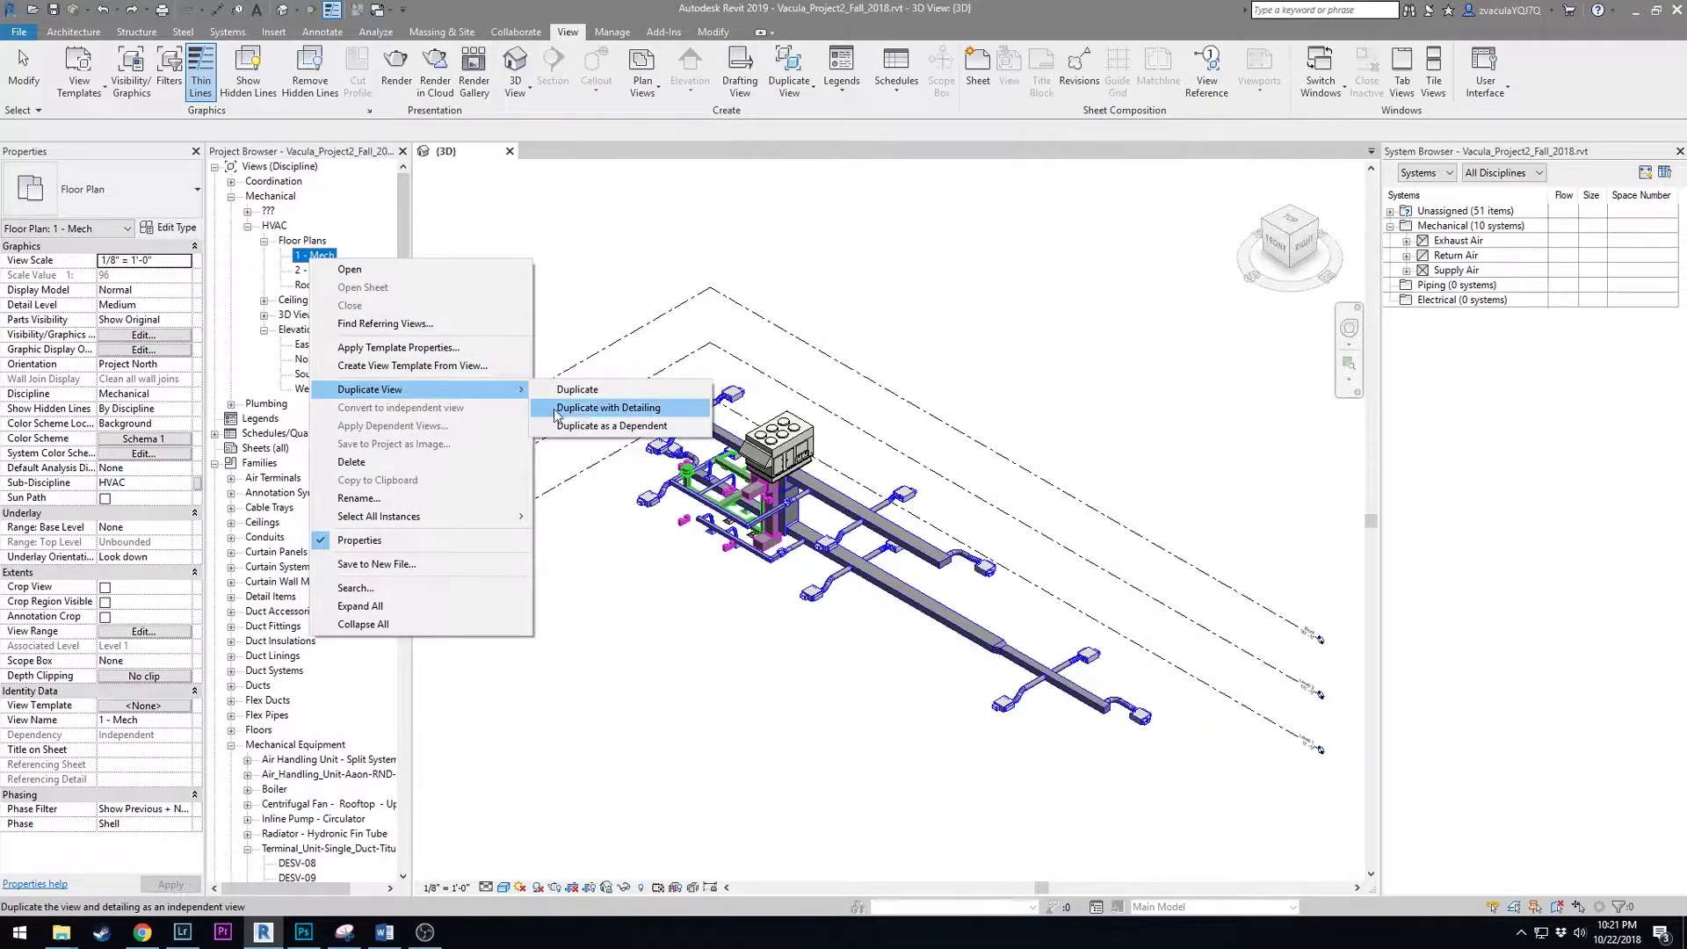
pyautogui.click(631, 392)
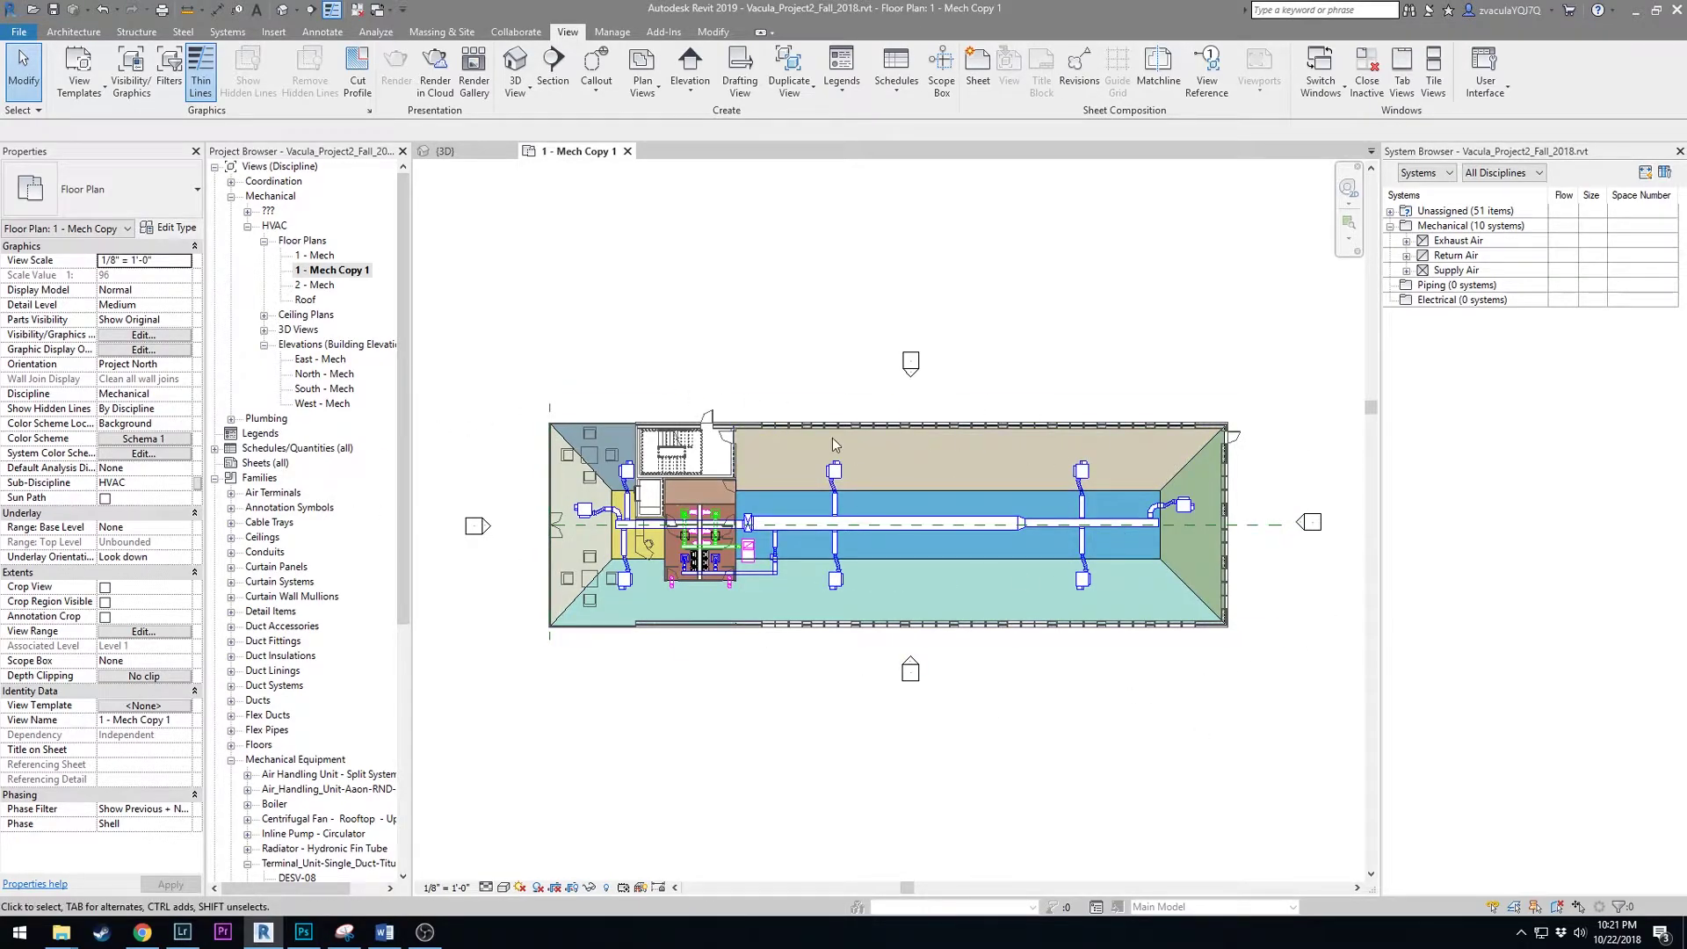
# - Rename the copied first-level floor plan view as "1 - Mech Analyze Air Flow"
pyautogui.click(345, 271)
pyautogui.click(346, 272)
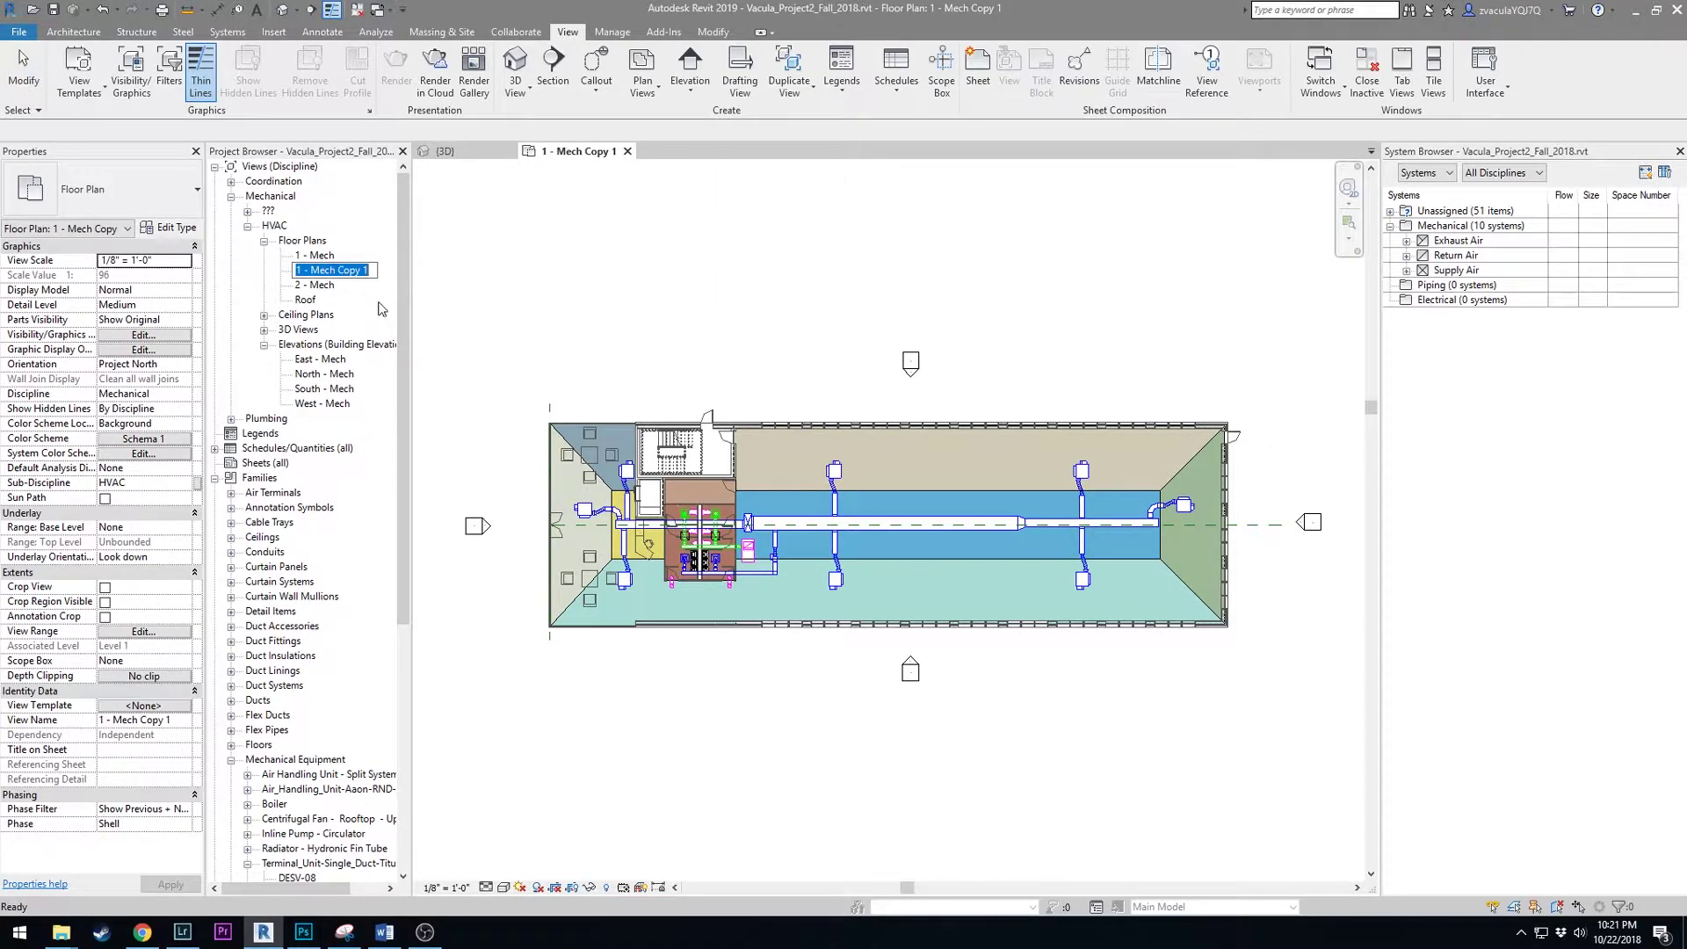
pyautogui.moveTo(332, 272); pyautogui.dragTo(390, 273)
pyautogui.doubleClick(349, 272)
pyautogui.press('BackSpace')
pyautogui.write('Analyze Air Flow')
pyautogui.press('Return')
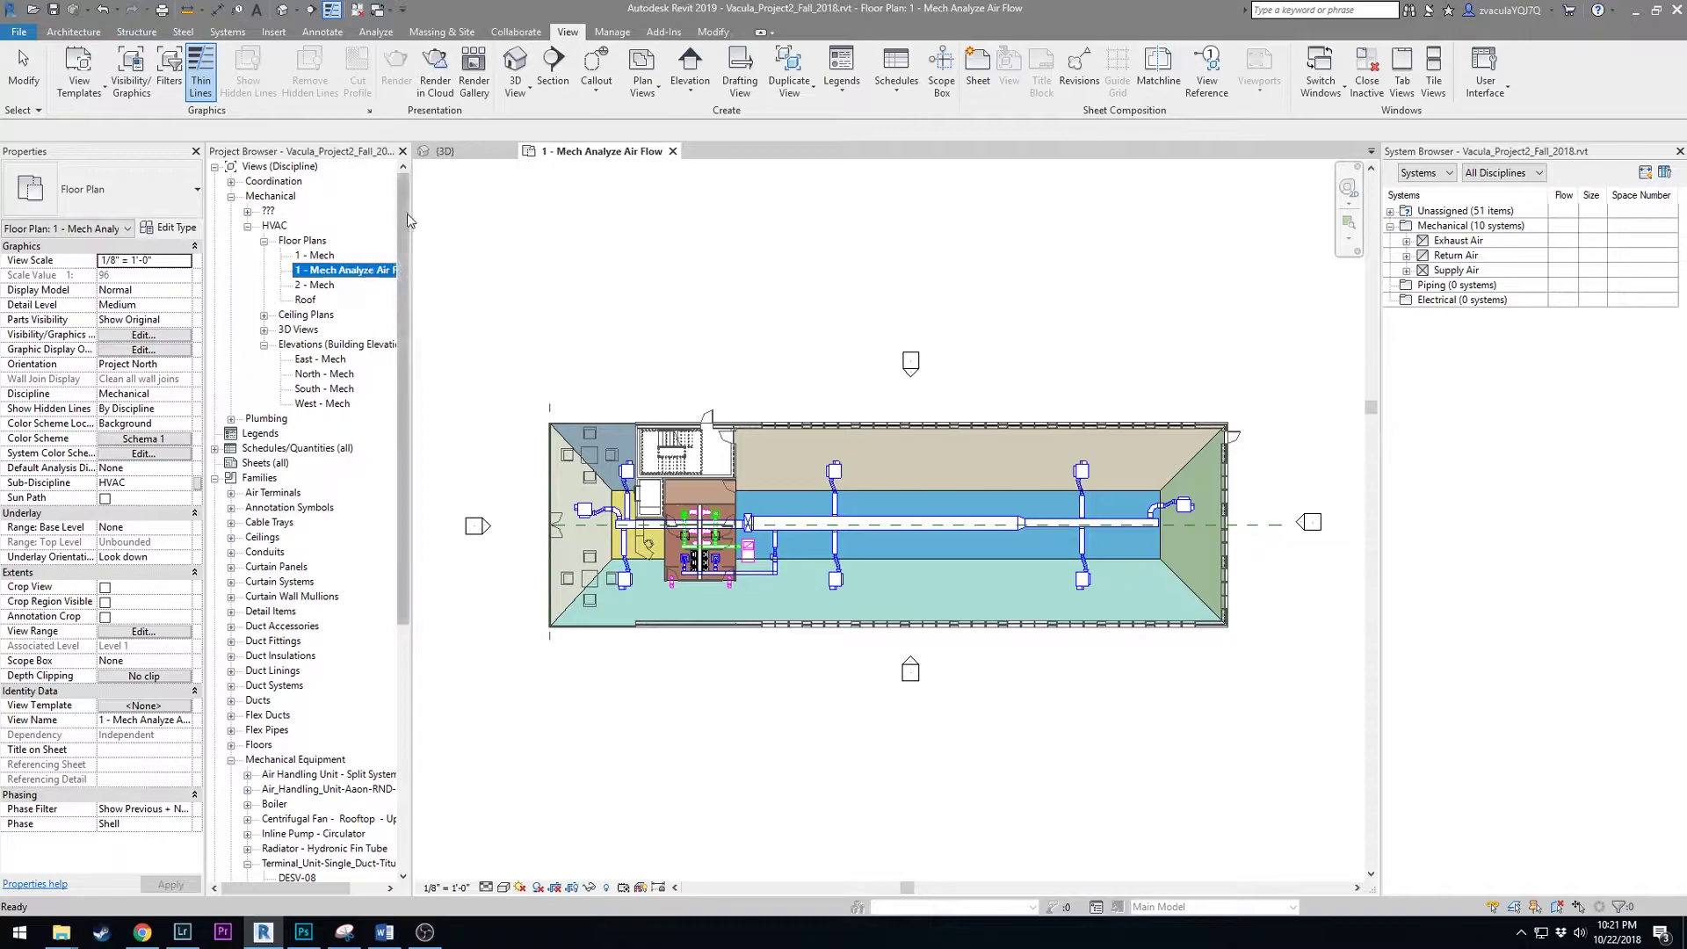
# - Place a duct legend in the empty space west of the level 1 plan using the Duct Color Fill - Flow scheme
pyautogui.click(376, 32)
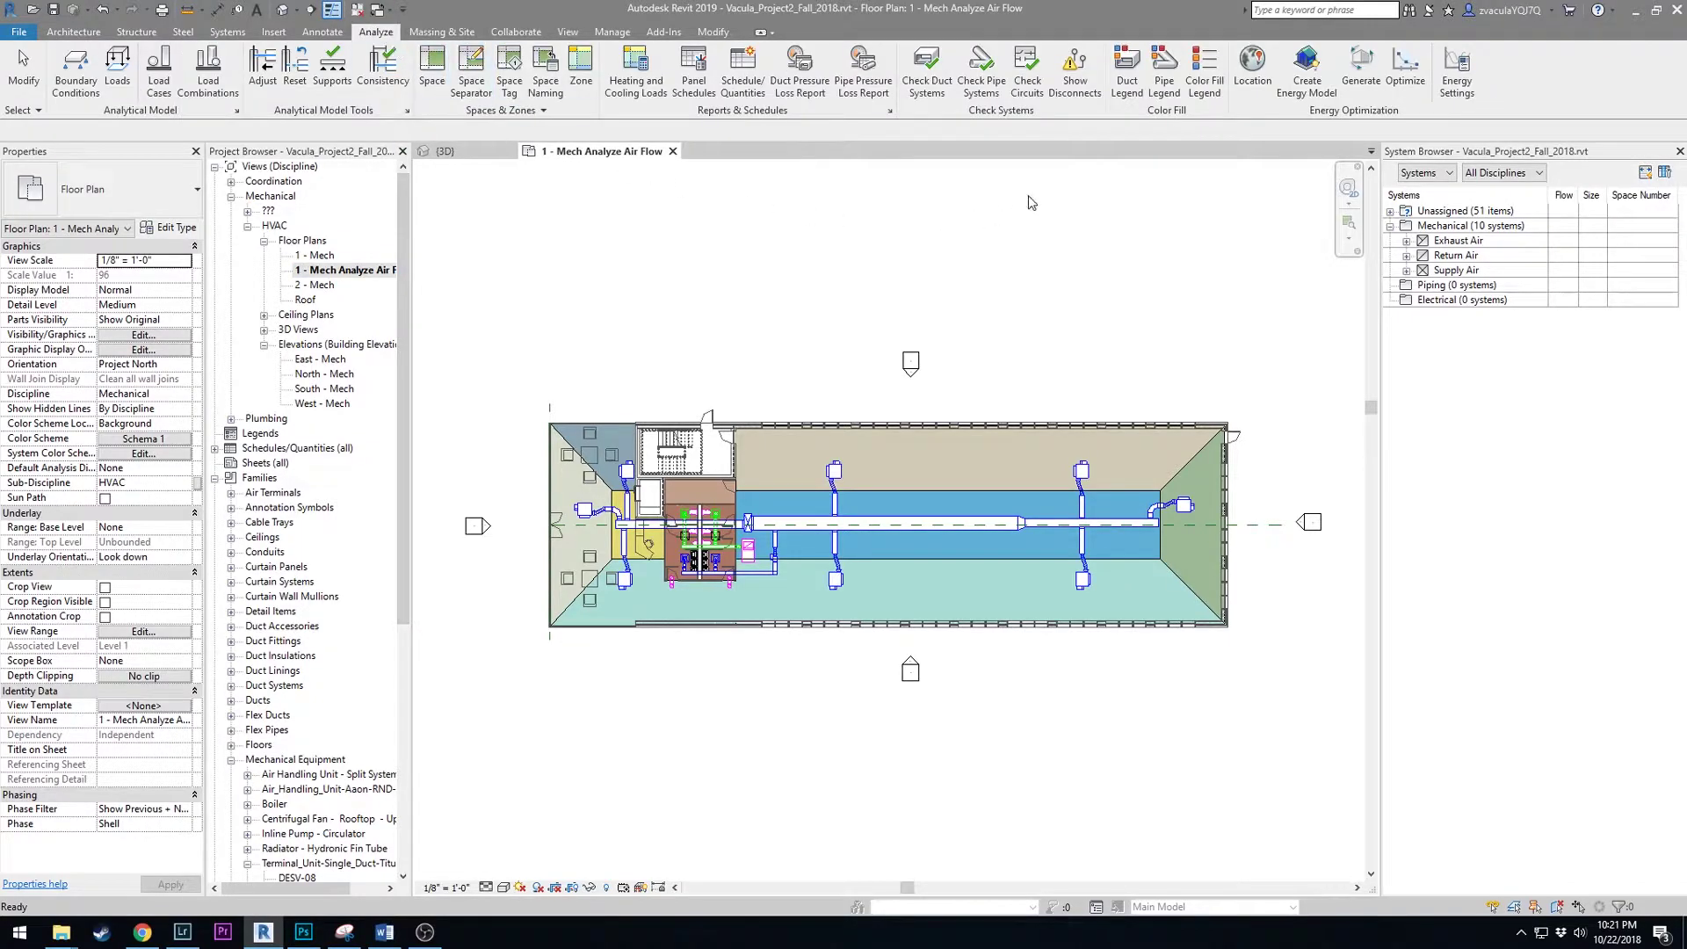
pyautogui.click(1124, 88)
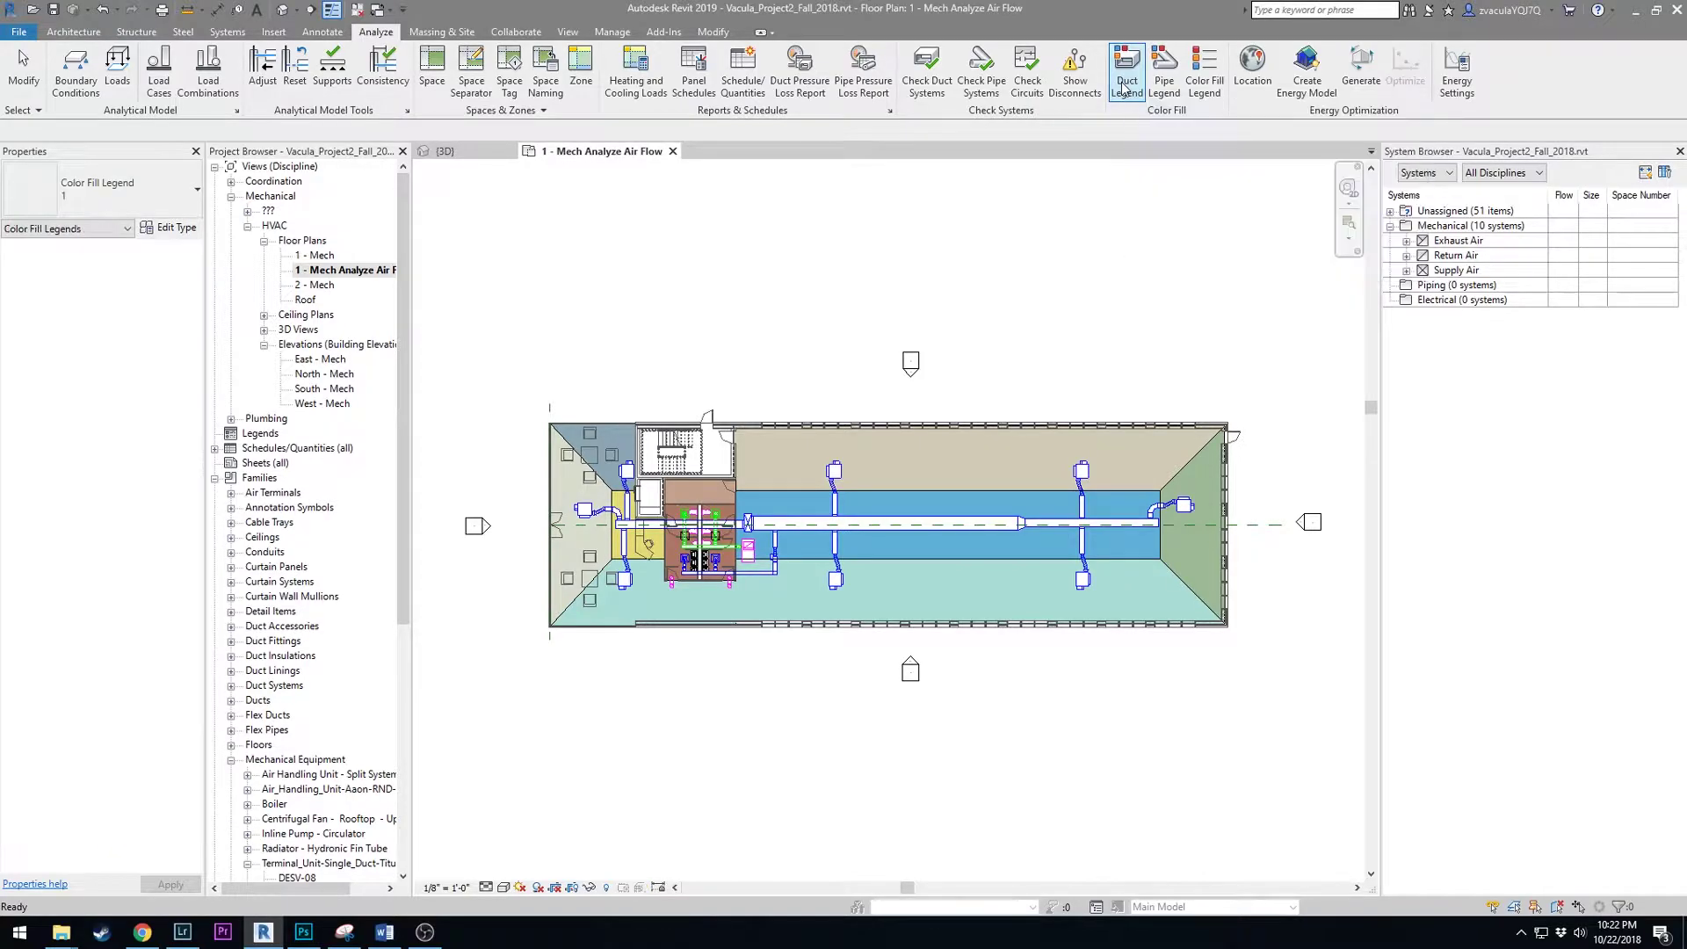
pyautogui.moveTo(759, 322); pyautogui.dragTo(1084, 273, button='middle')
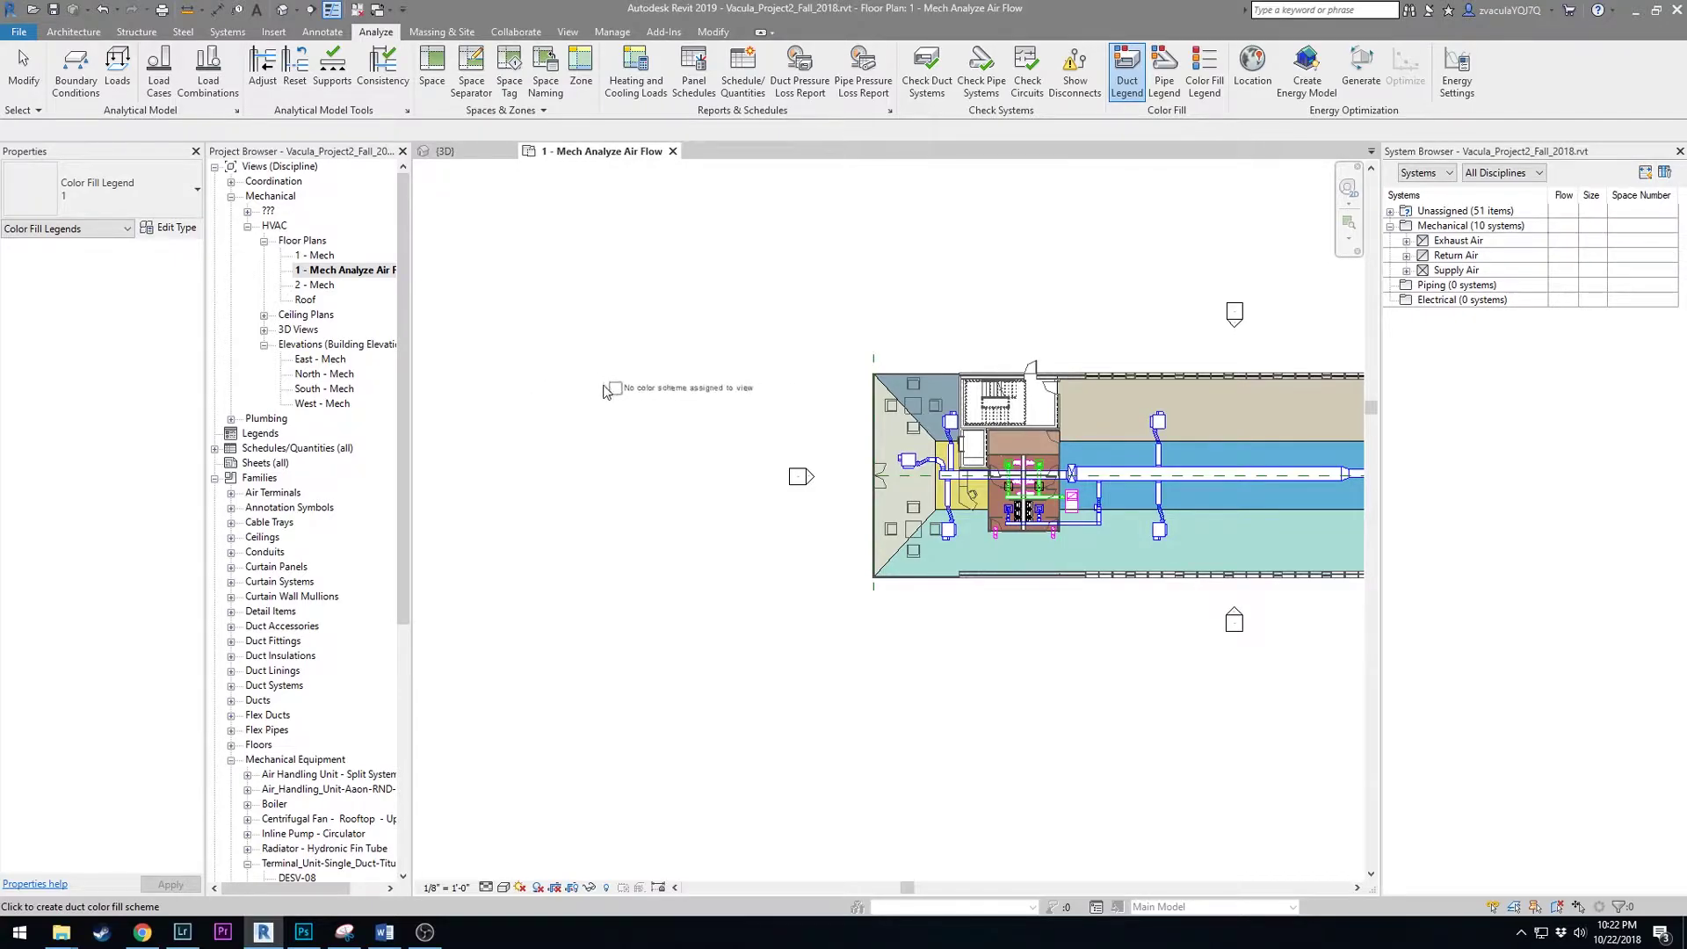
pyautogui.click(578, 382)
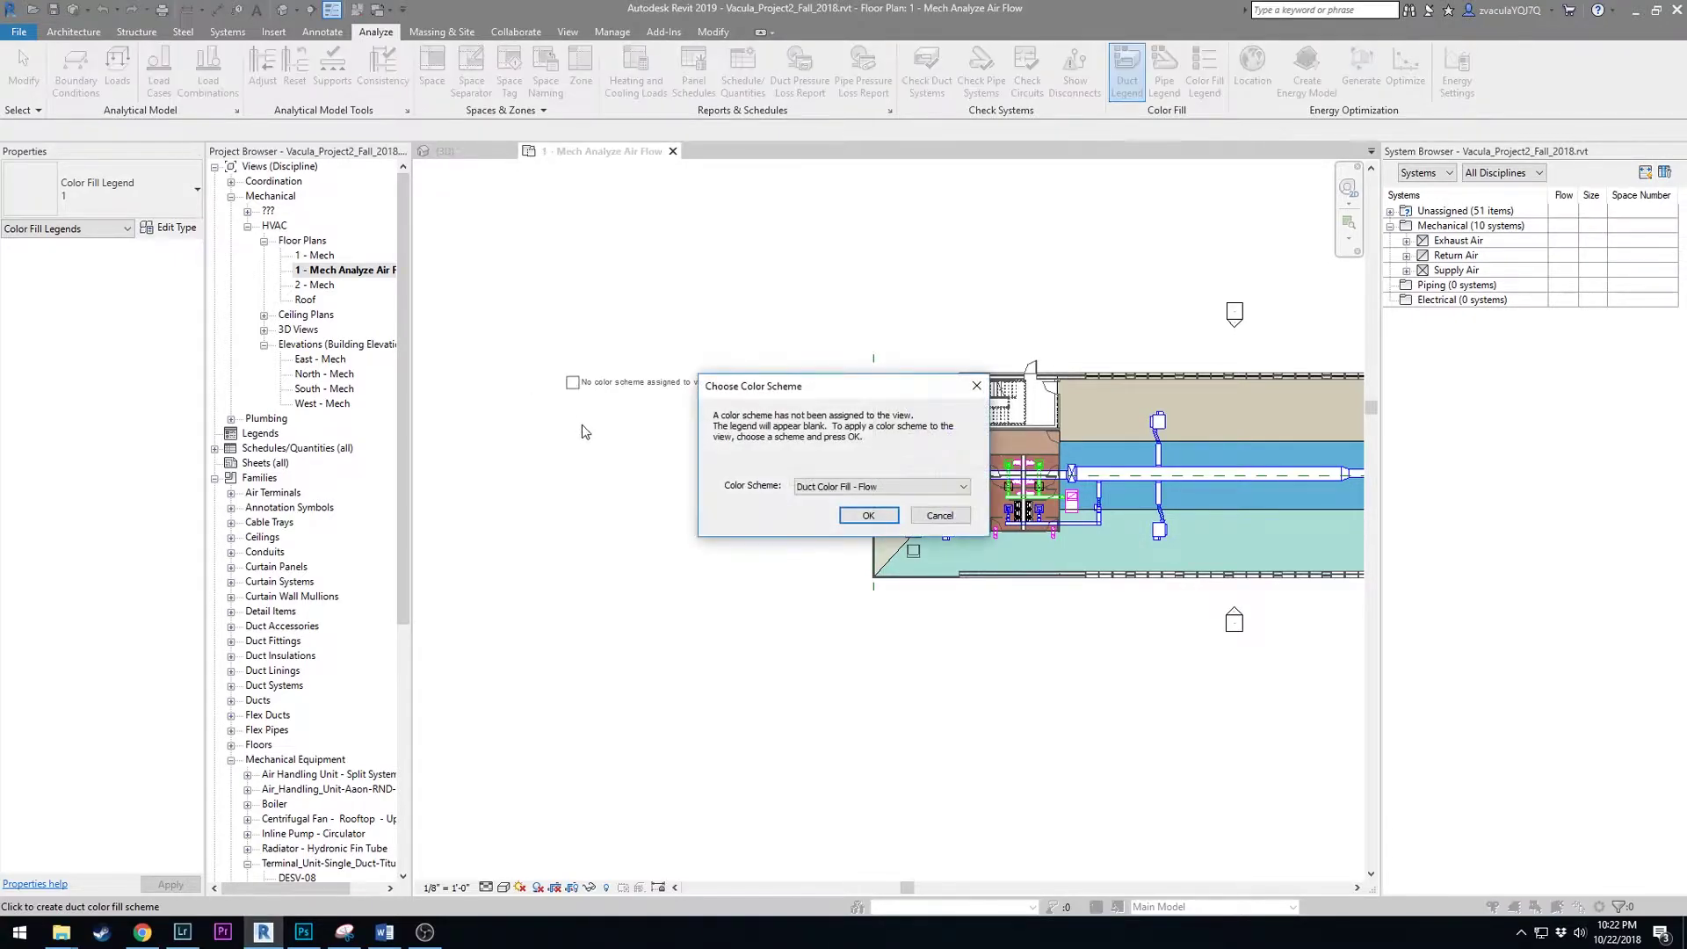
pyautogui.click(835, 487)
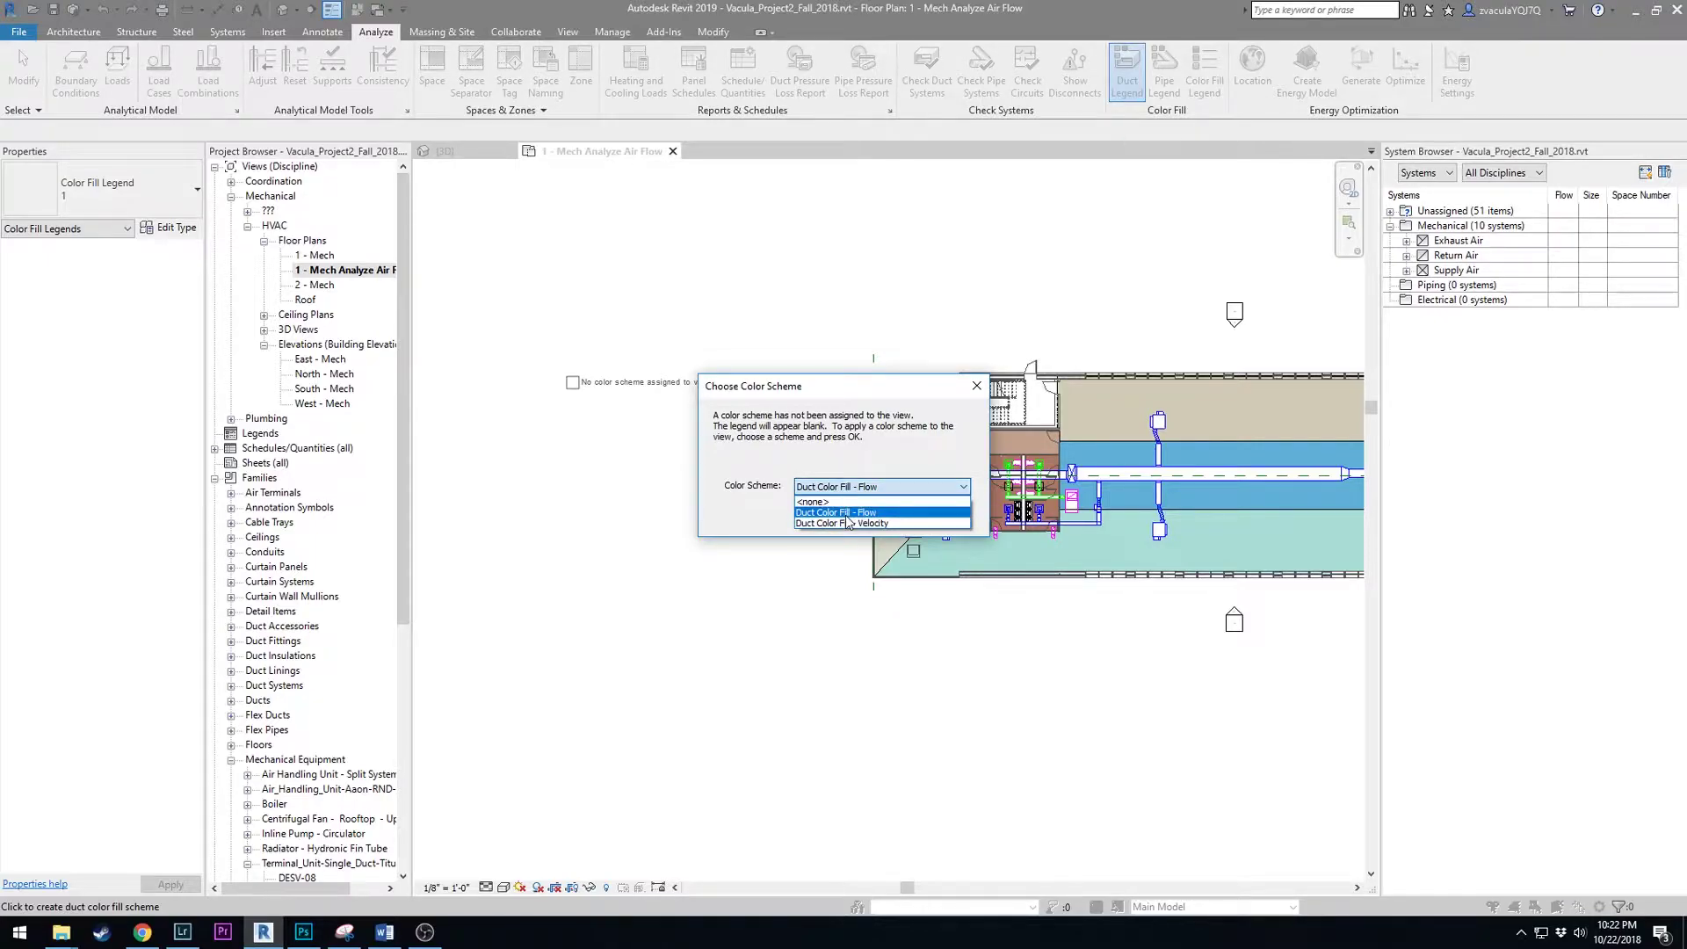
pyautogui.click(846, 515)
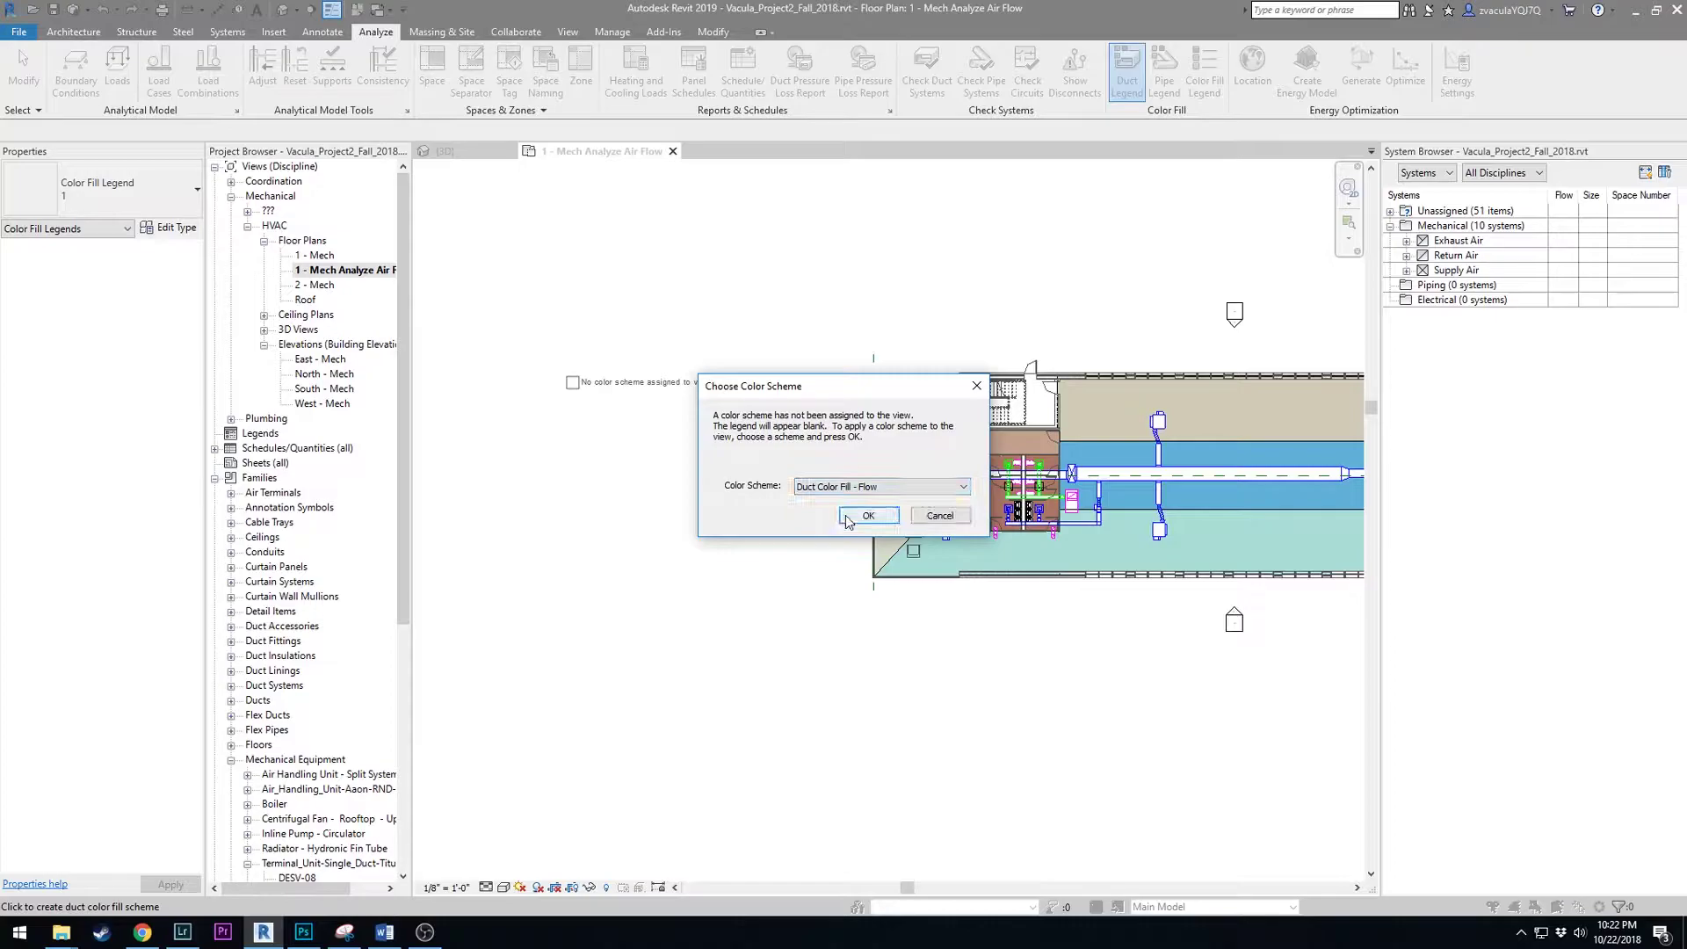
pyautogui.click(866, 516)
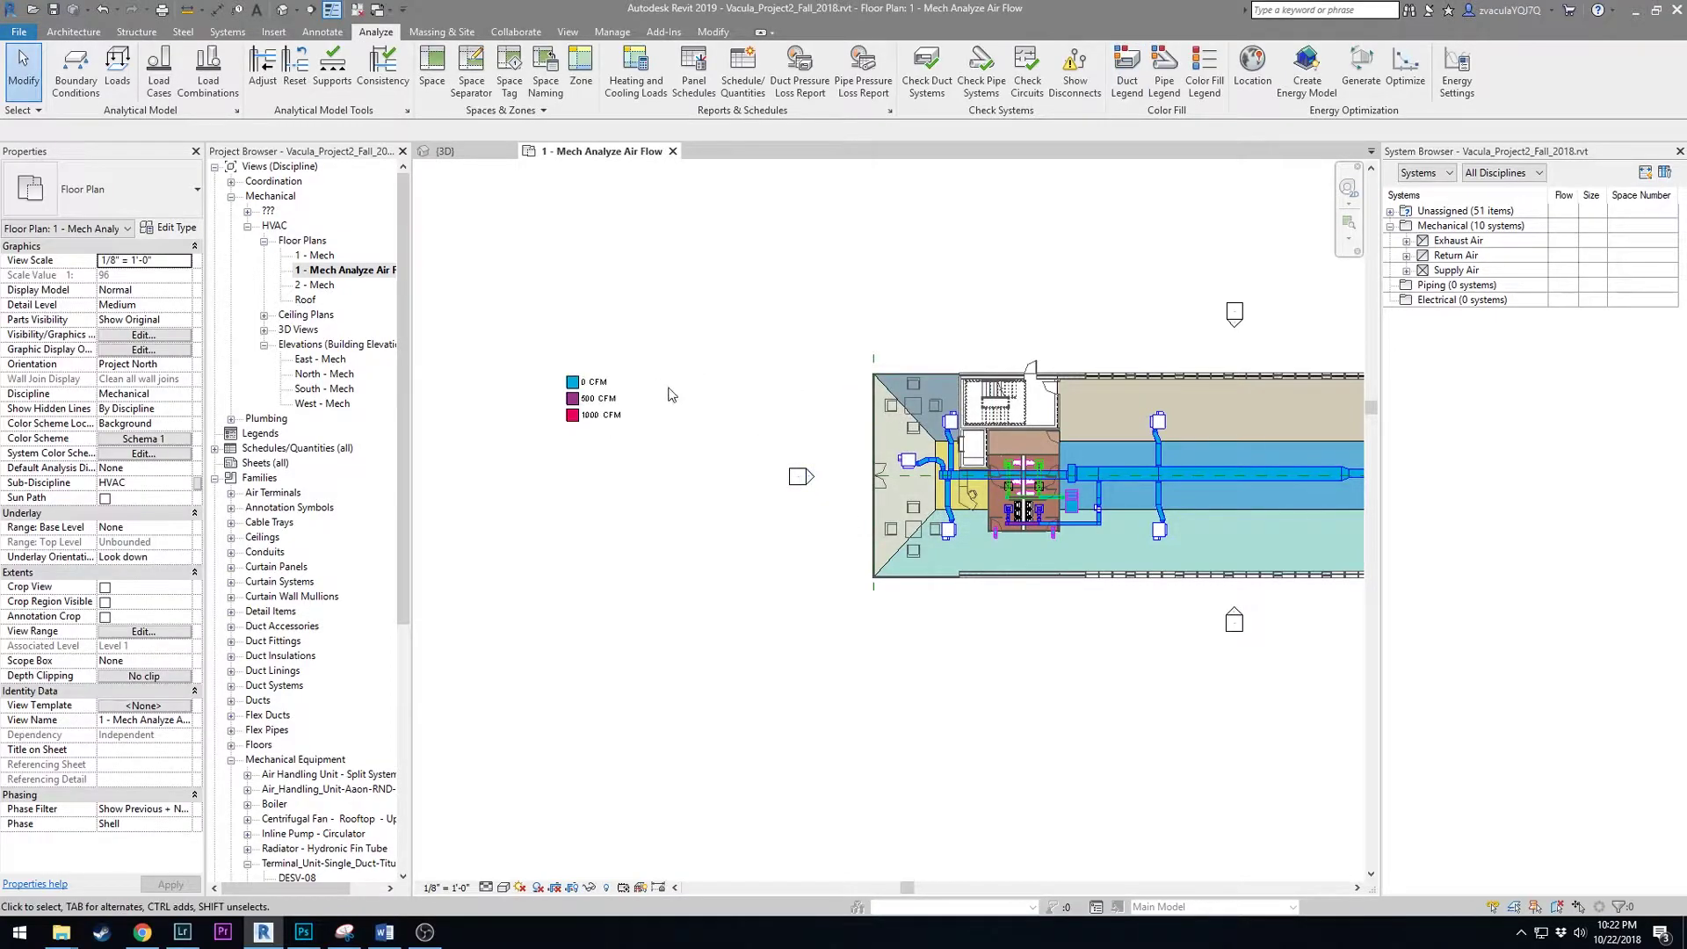
pyautogui.moveTo(765, 434); pyautogui.dragTo(730, 443, button='middle')
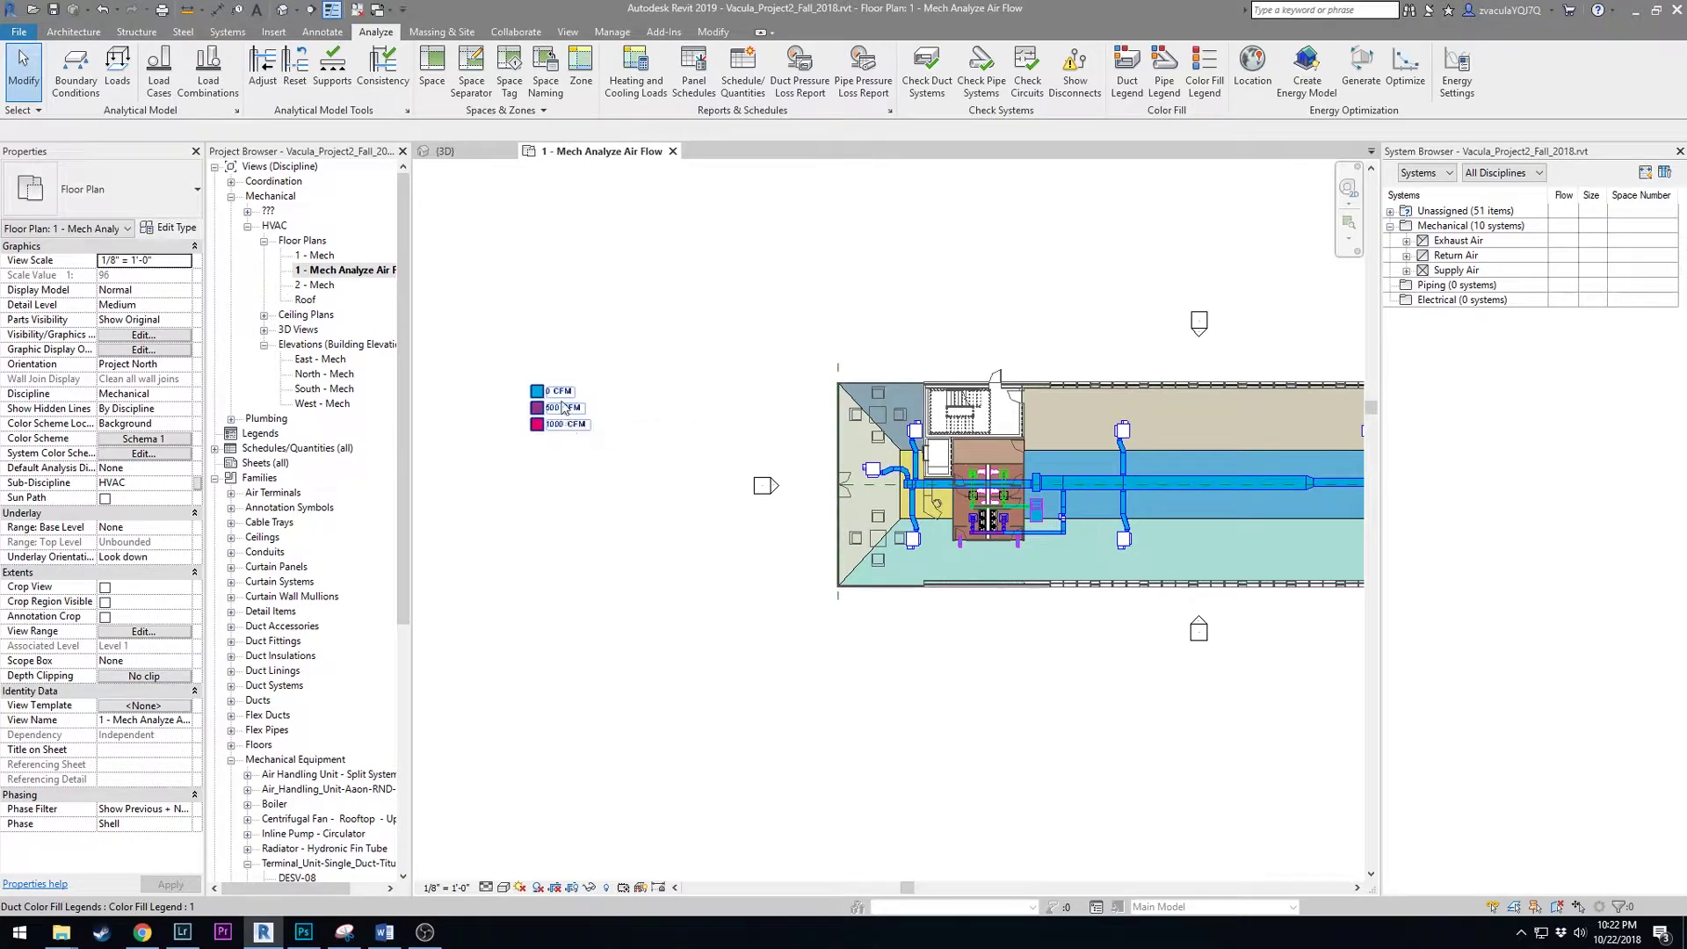
pyautogui.moveTo(740, 470); pyautogui.dragTo(682, 456, button='middle')
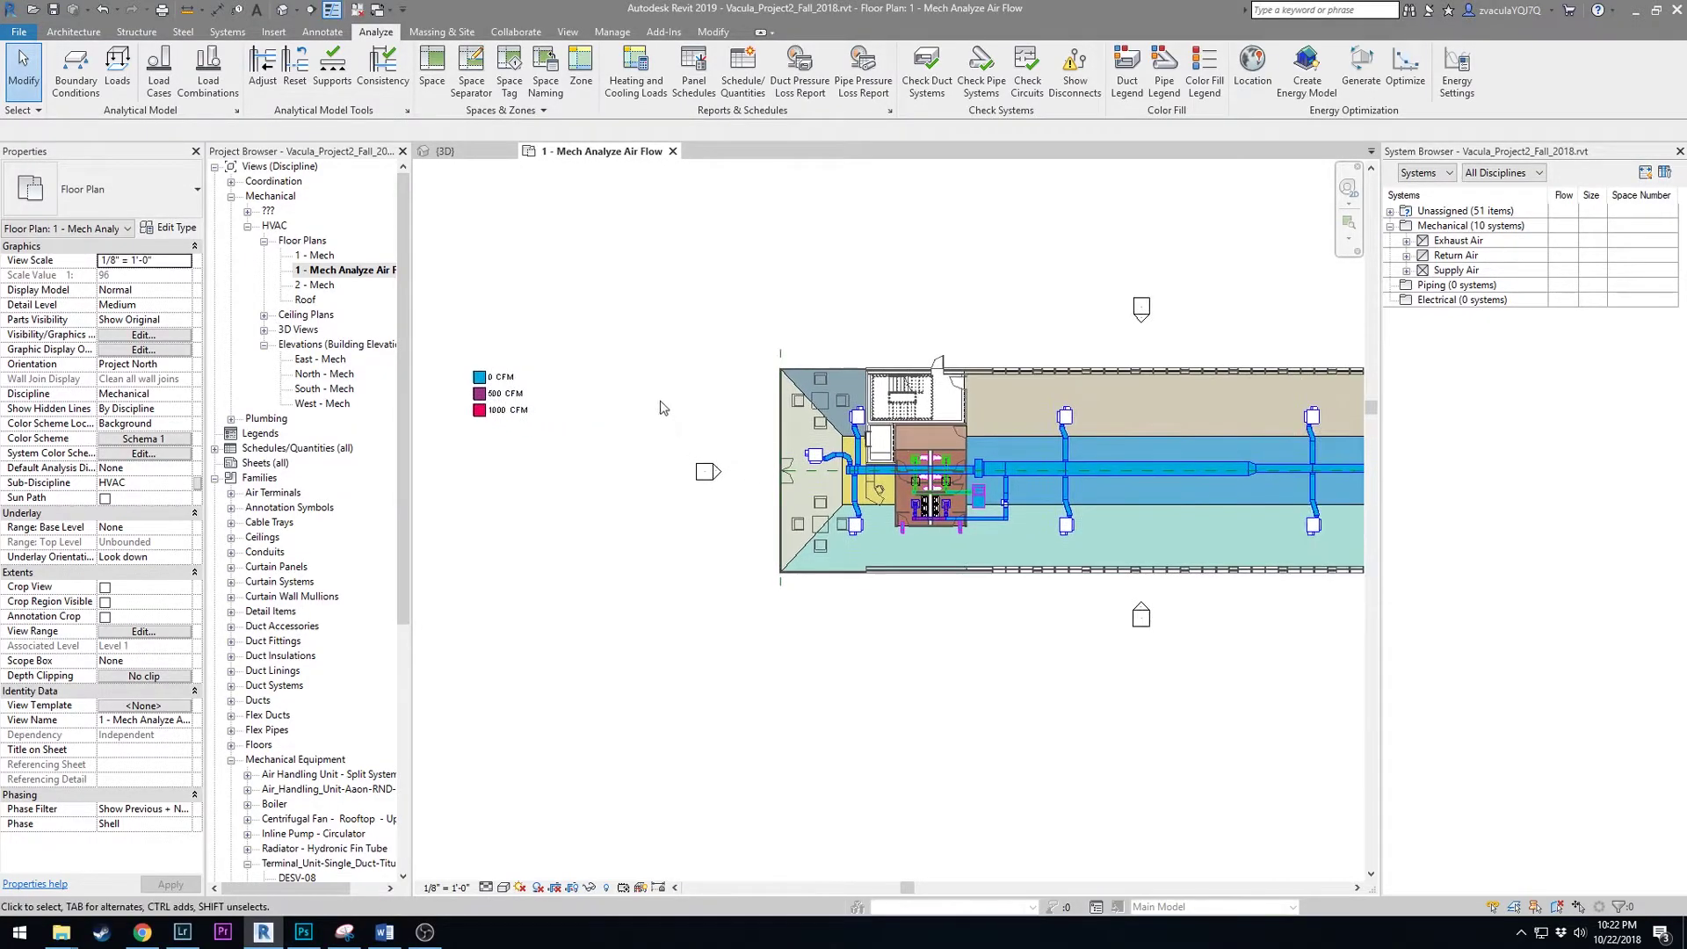
pyautogui.scroll(-2, 662, 361)
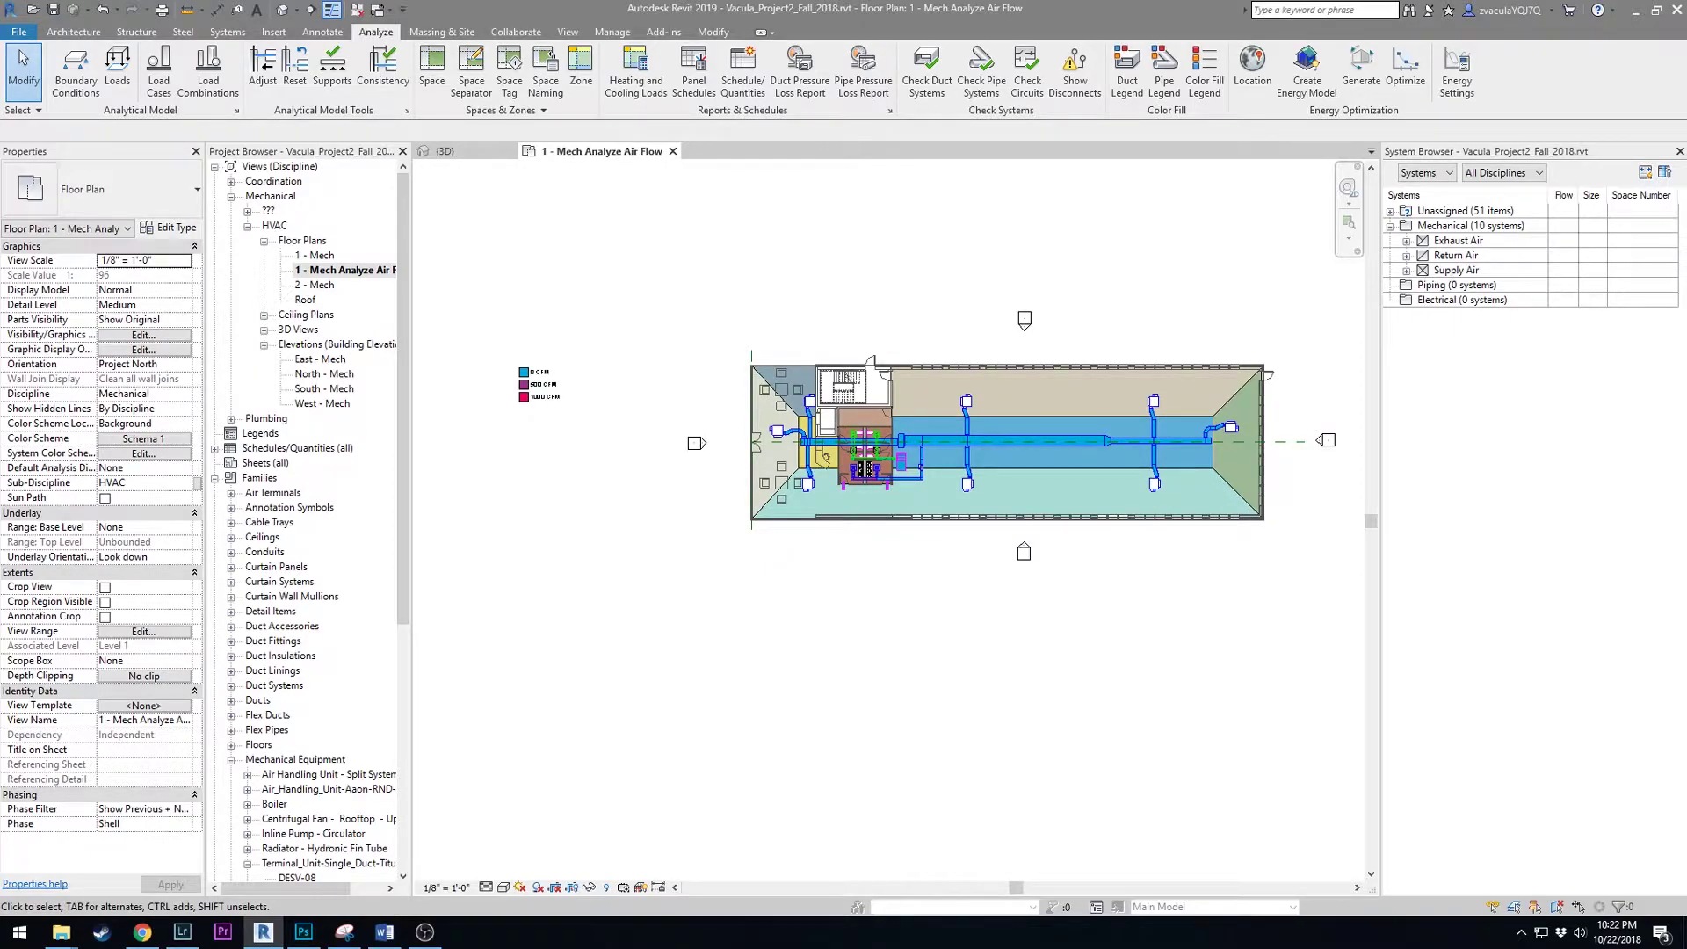
# - Duplicate the HVAC floor plan view "2 - Mech" without detailing
pyautogui.click(327, 287)
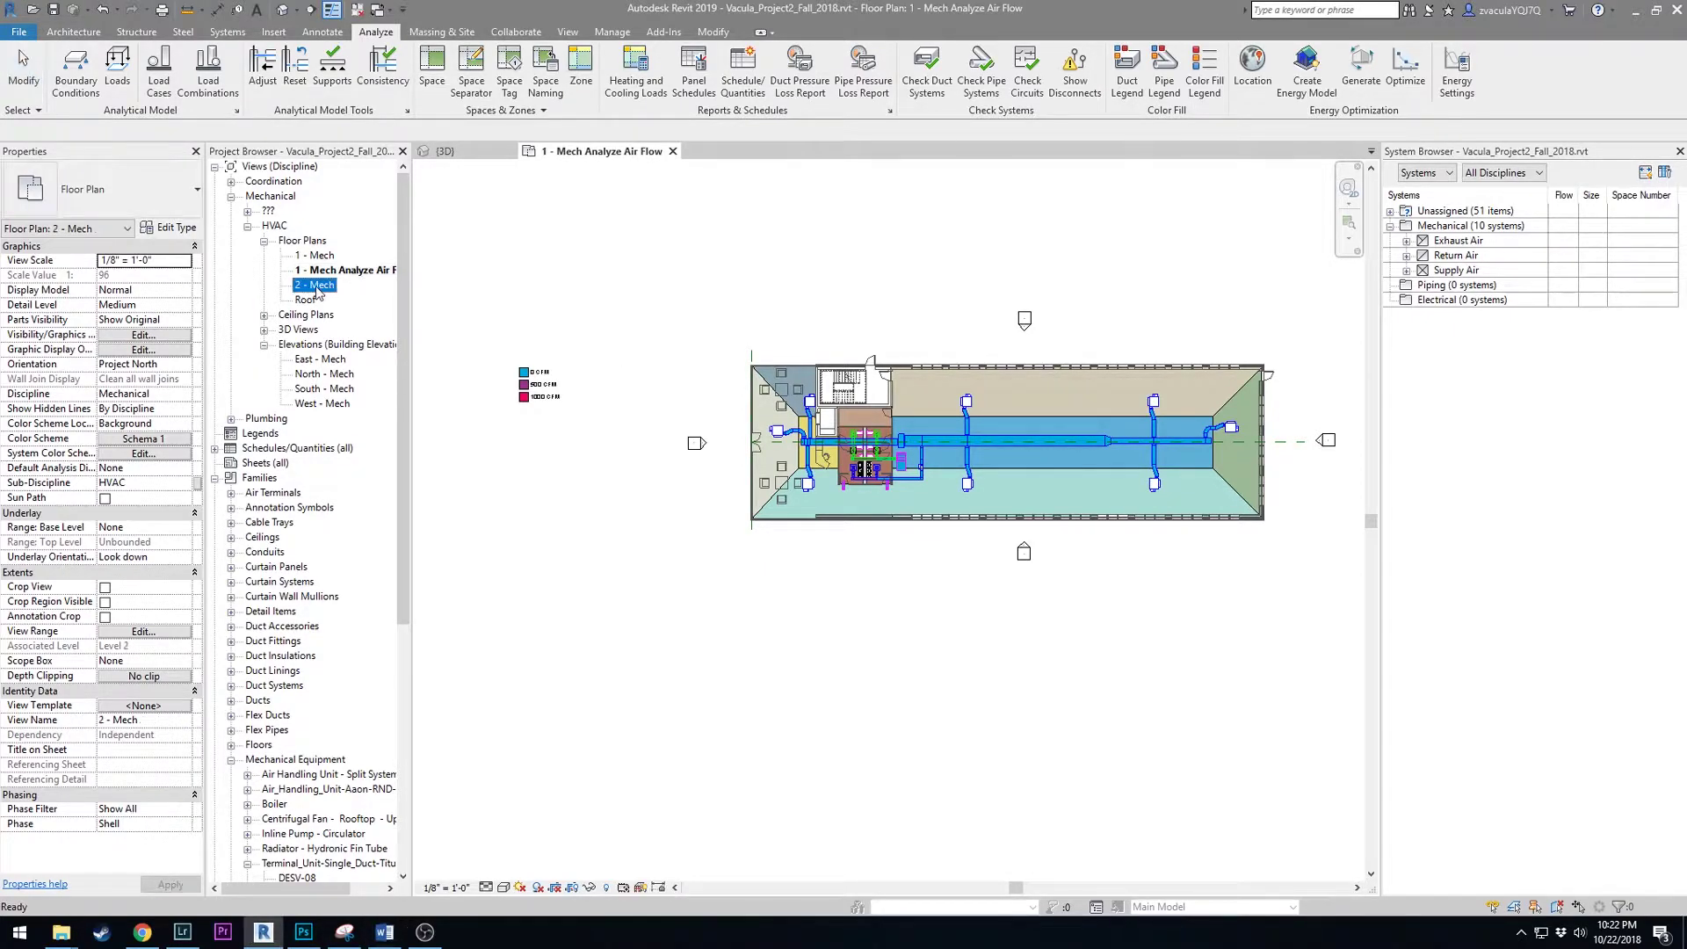
pyautogui.rightClick(318, 290)
pyautogui.moveTo(392, 420)
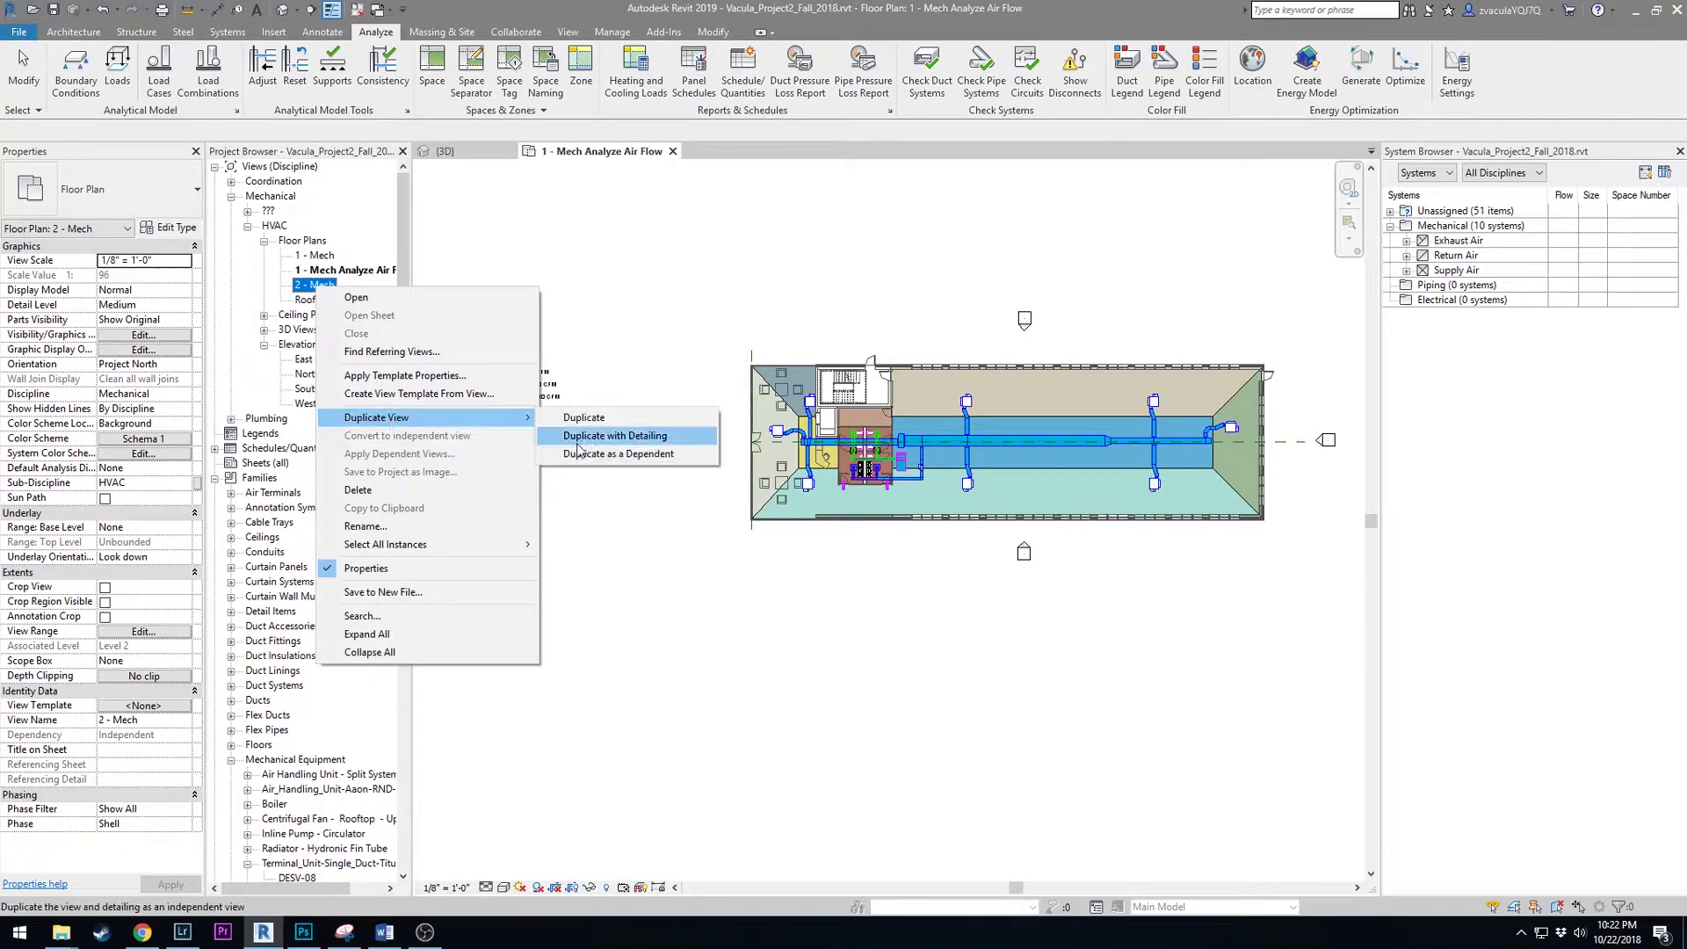
pyautogui.click(595, 420)
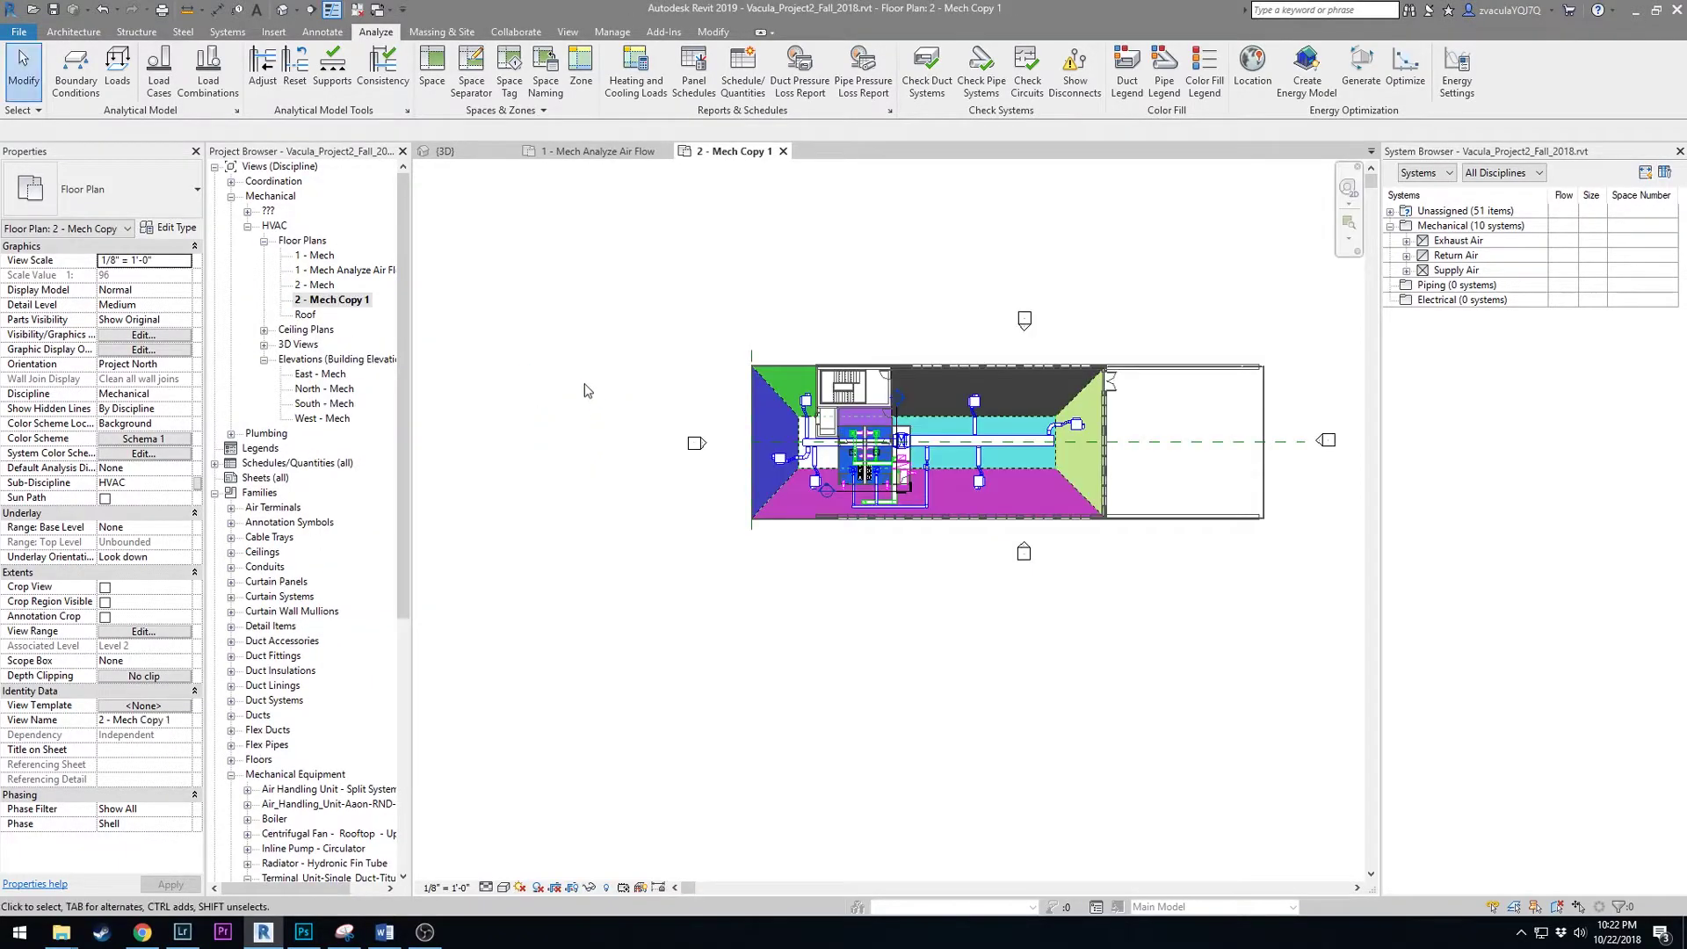
# - Rename the copied second-level floor plan view as "2 - Mech Analyze Air Flow"
pyautogui.rightClick(352, 301)
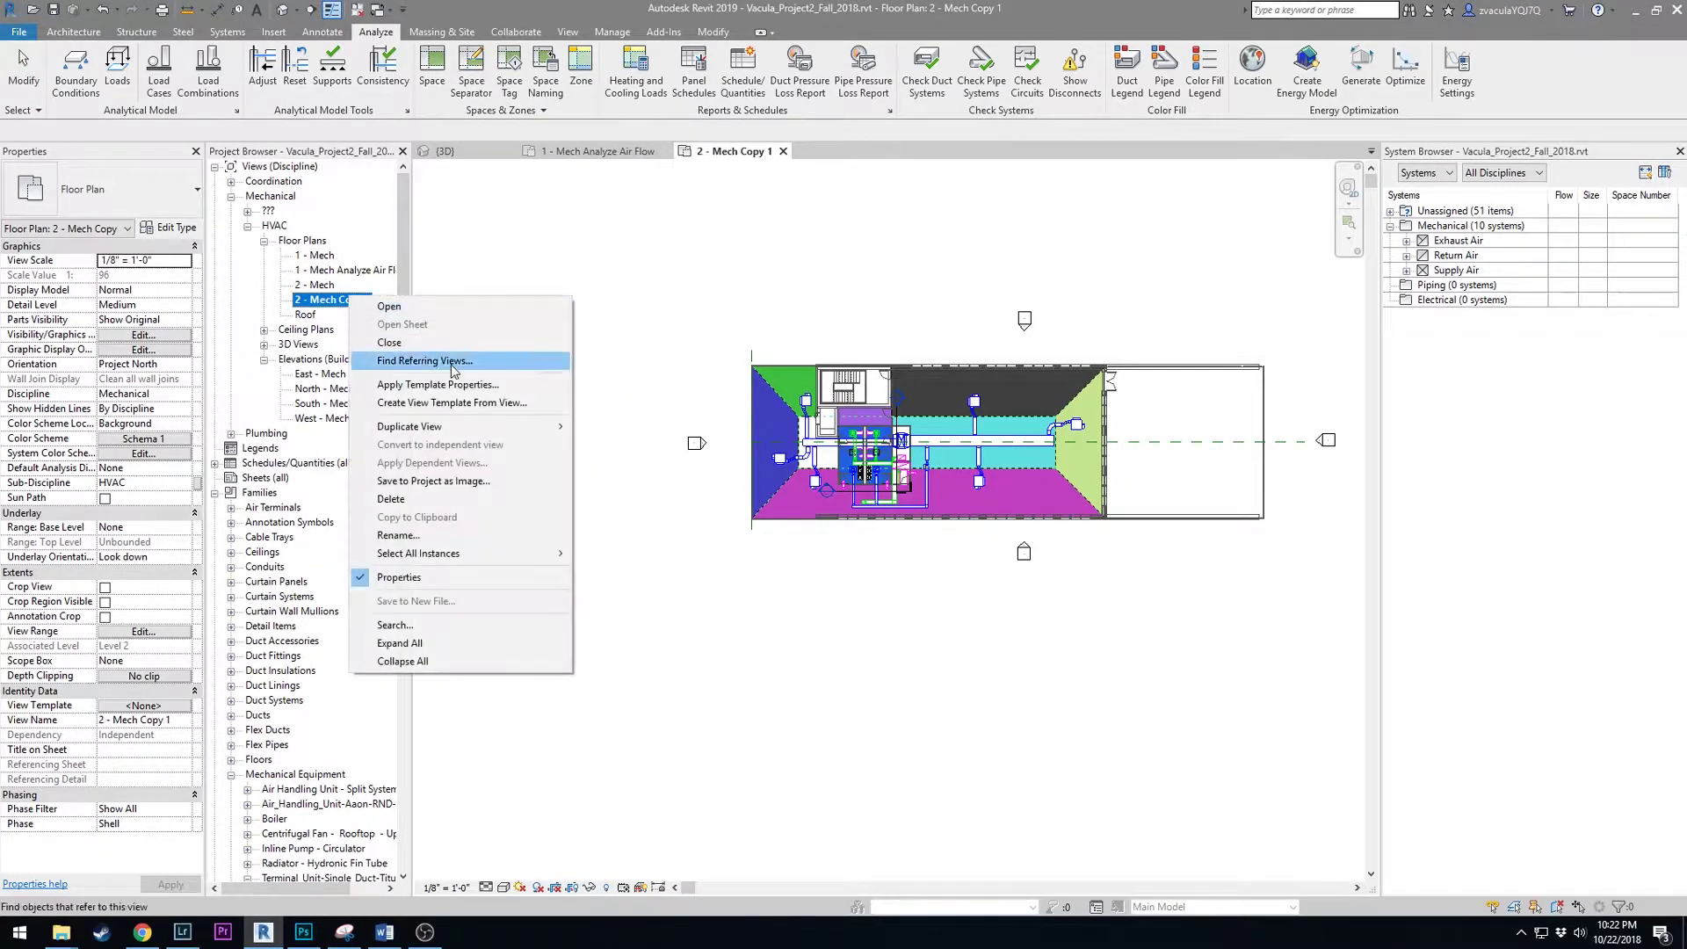
pyautogui.click(410, 536)
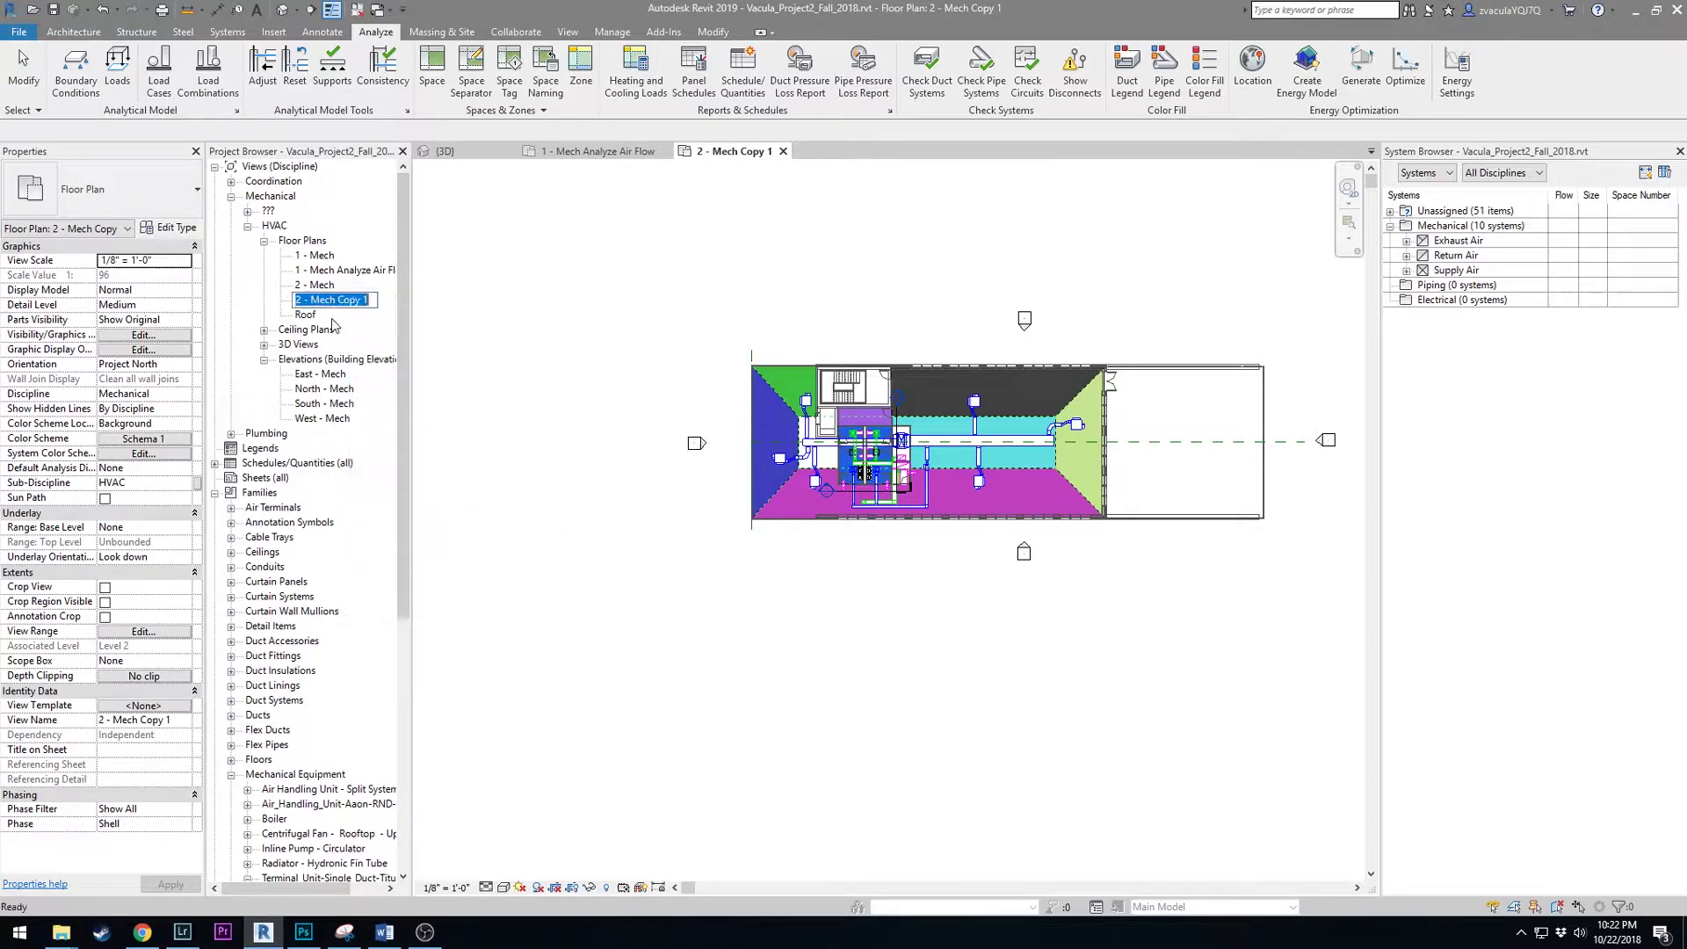
pyautogui.doubleClick(351, 305)
pyautogui.write('Analyze Air Flow')
pyautogui.press('Return')
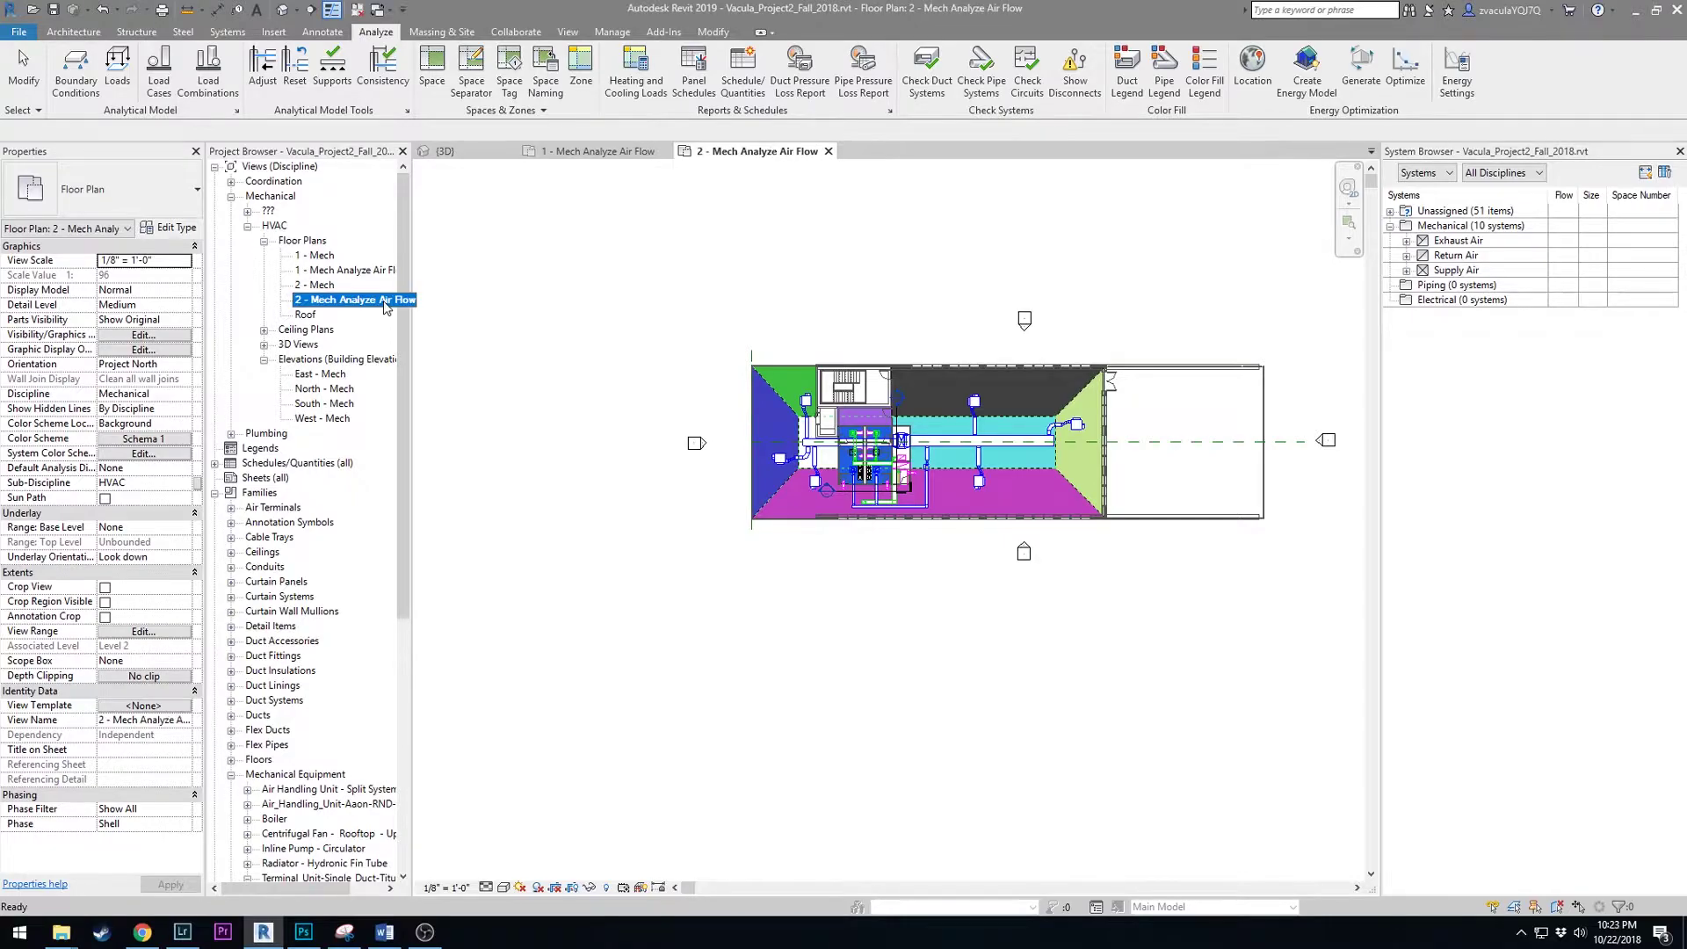
# - Place a duct legend in the empty space west of the level 2 plan using the Duct Color Fill - Flow scheme
pyautogui.click(571, 377)
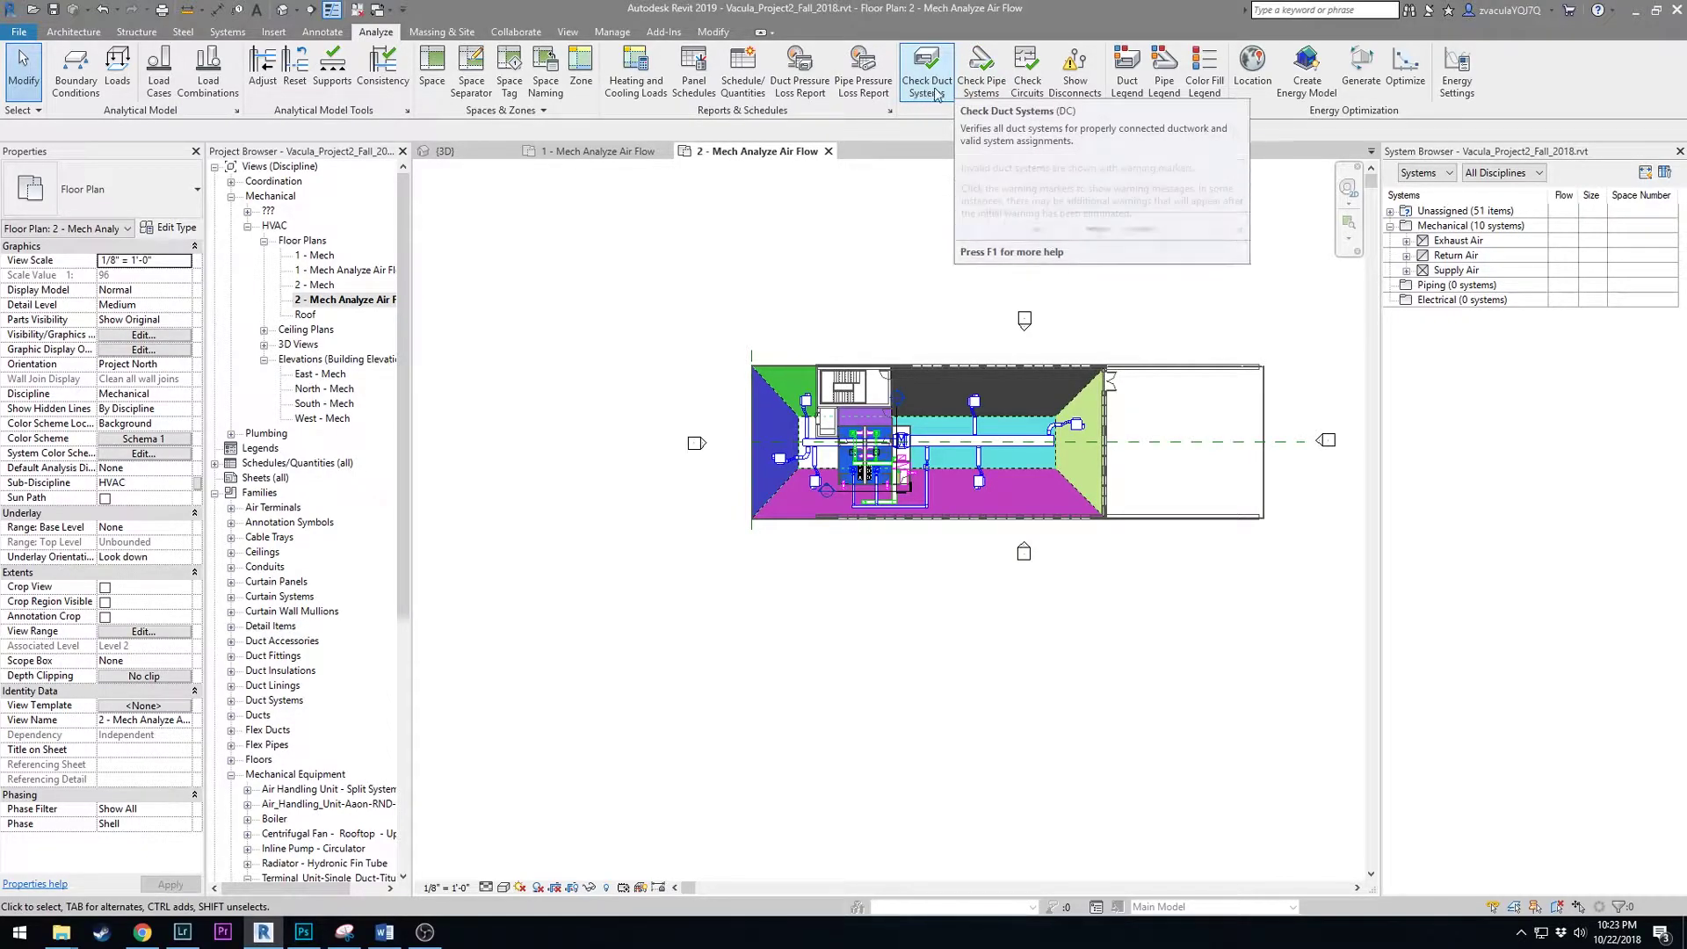
pyautogui.click(1127, 75)
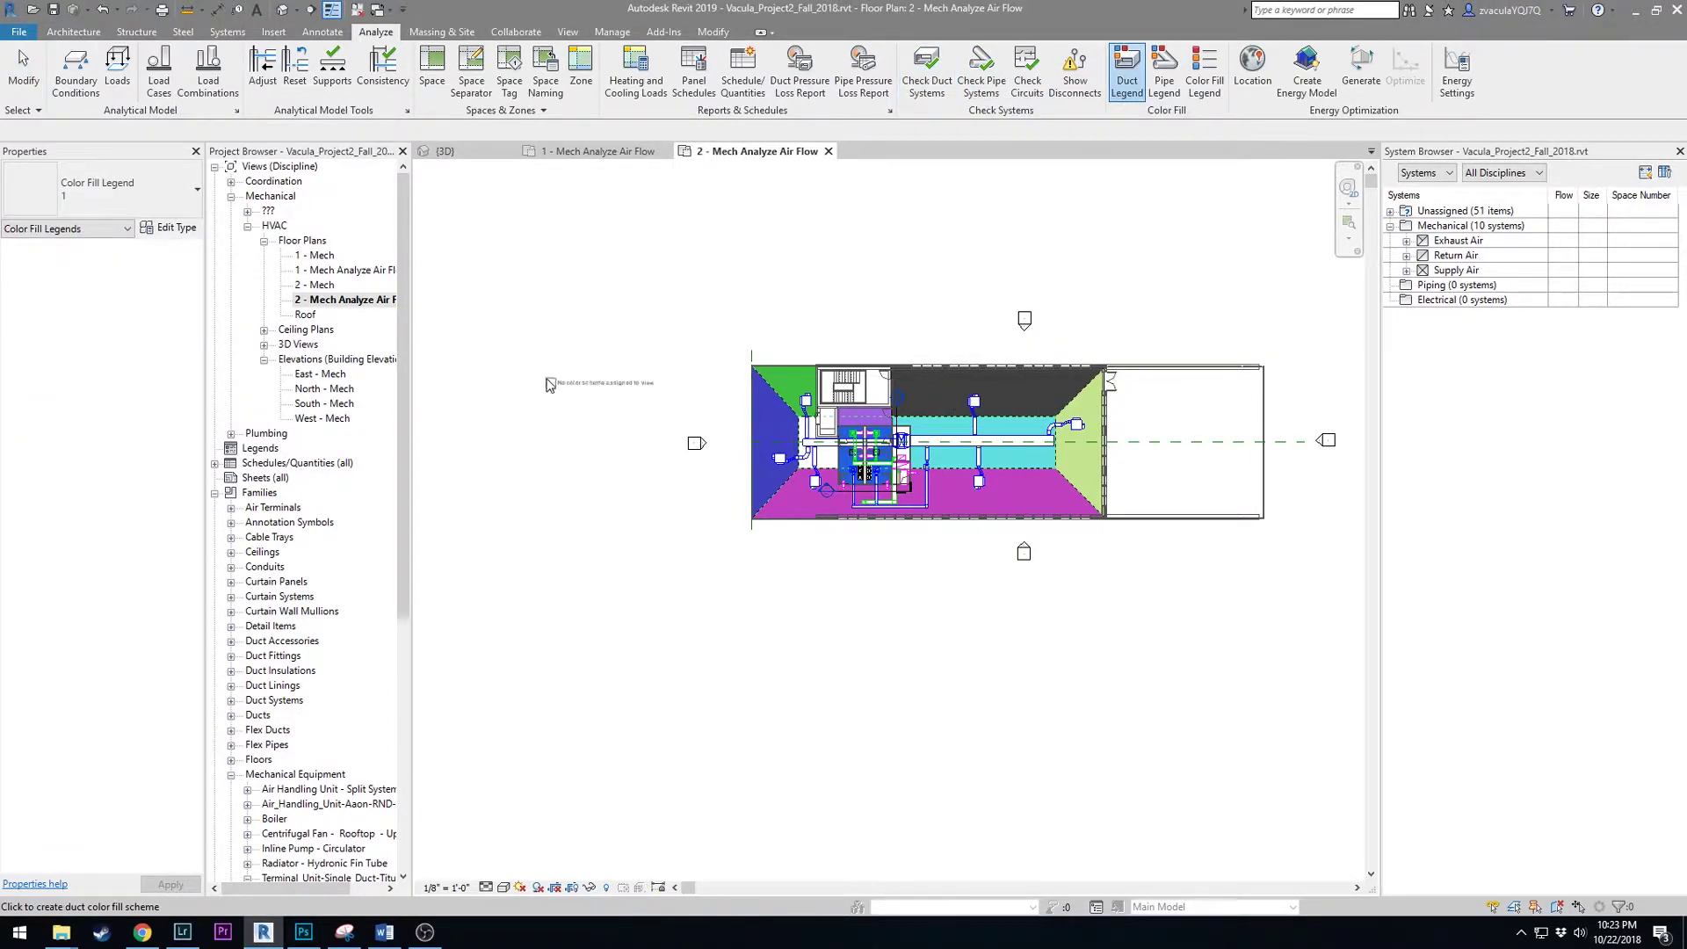
pyautogui.click(537, 392)
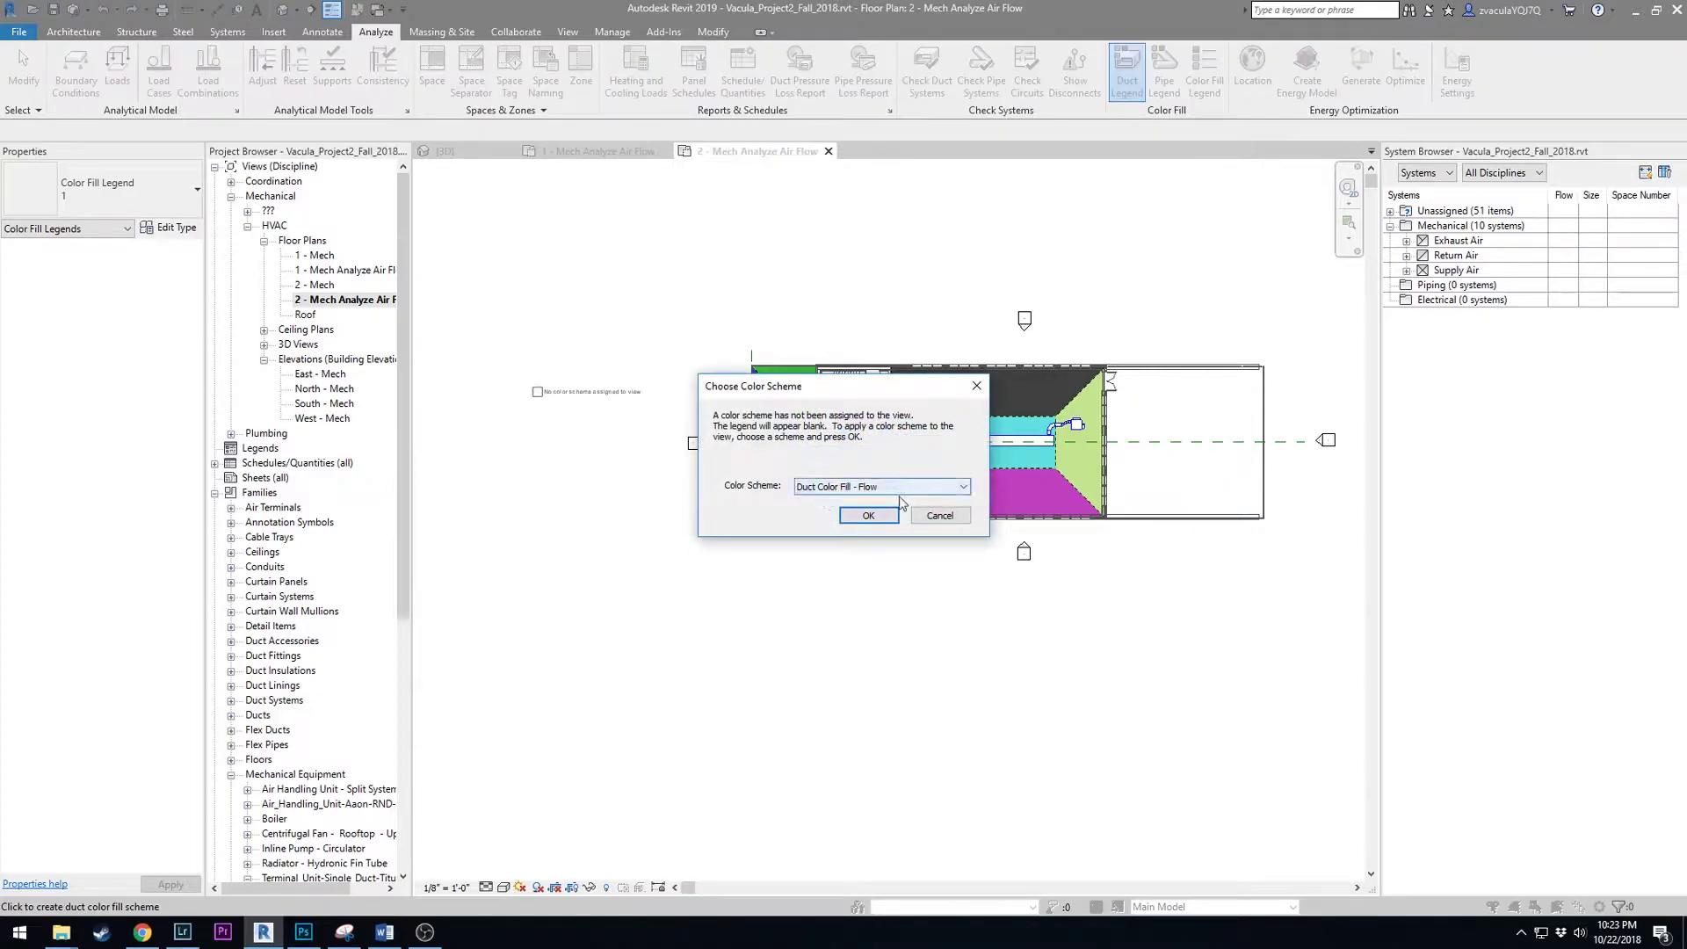
pyautogui.click(882, 518)
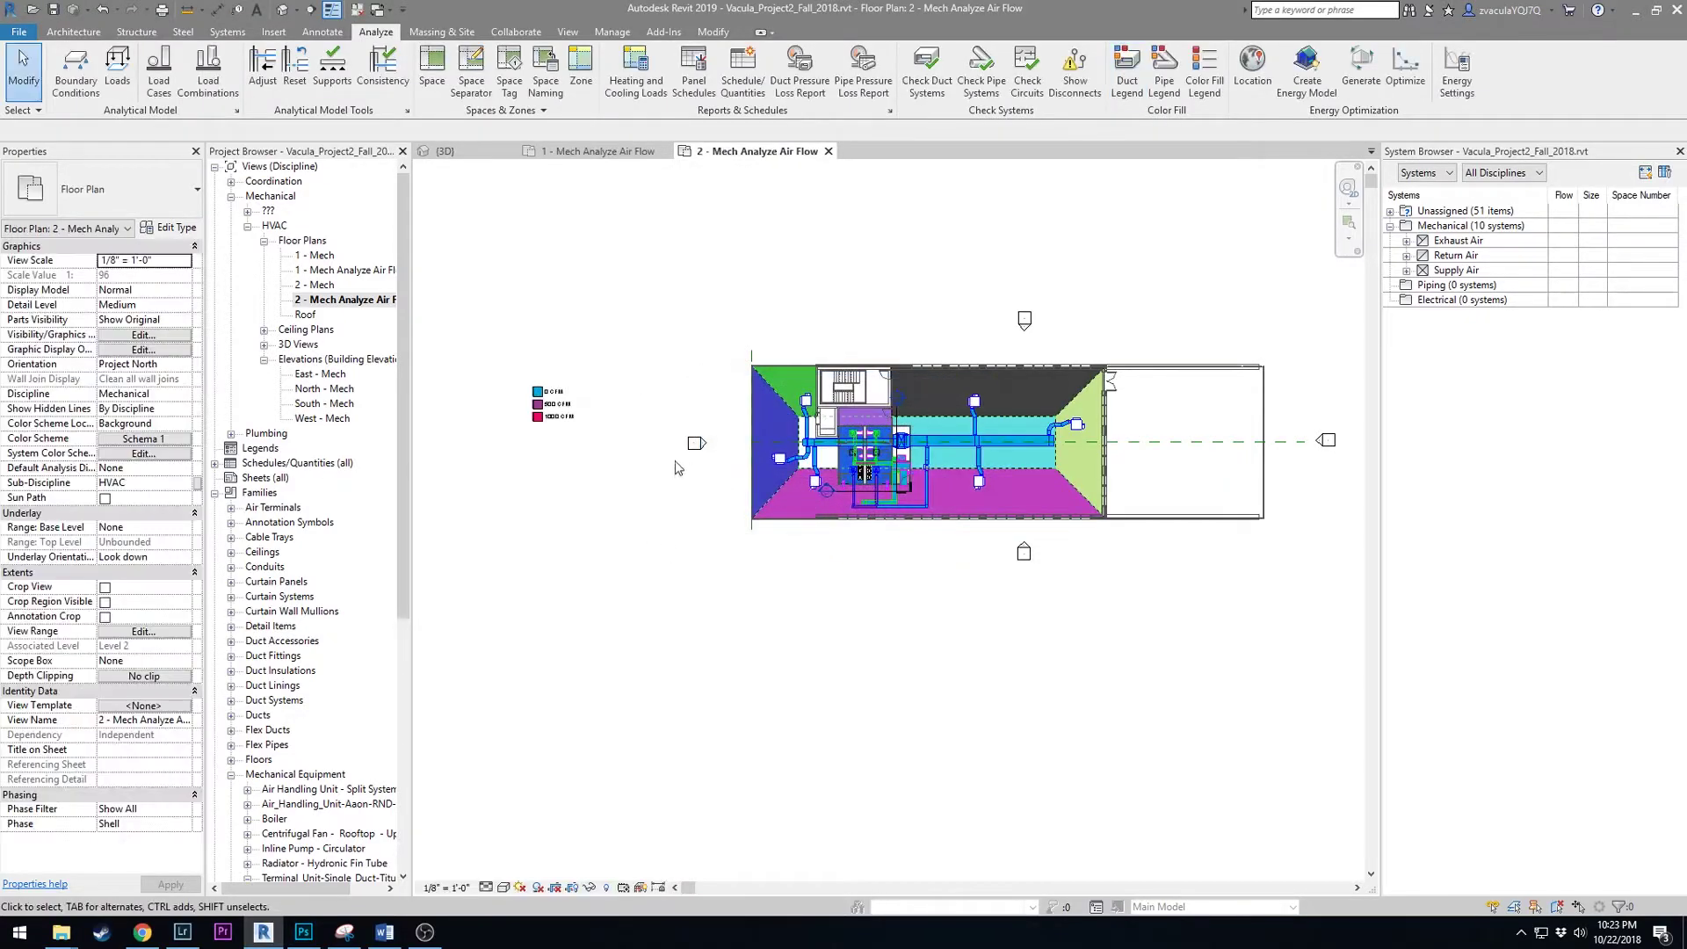
pyautogui.scroll(2, 545, 400)
pyautogui.scroll(-1, 552, 407)
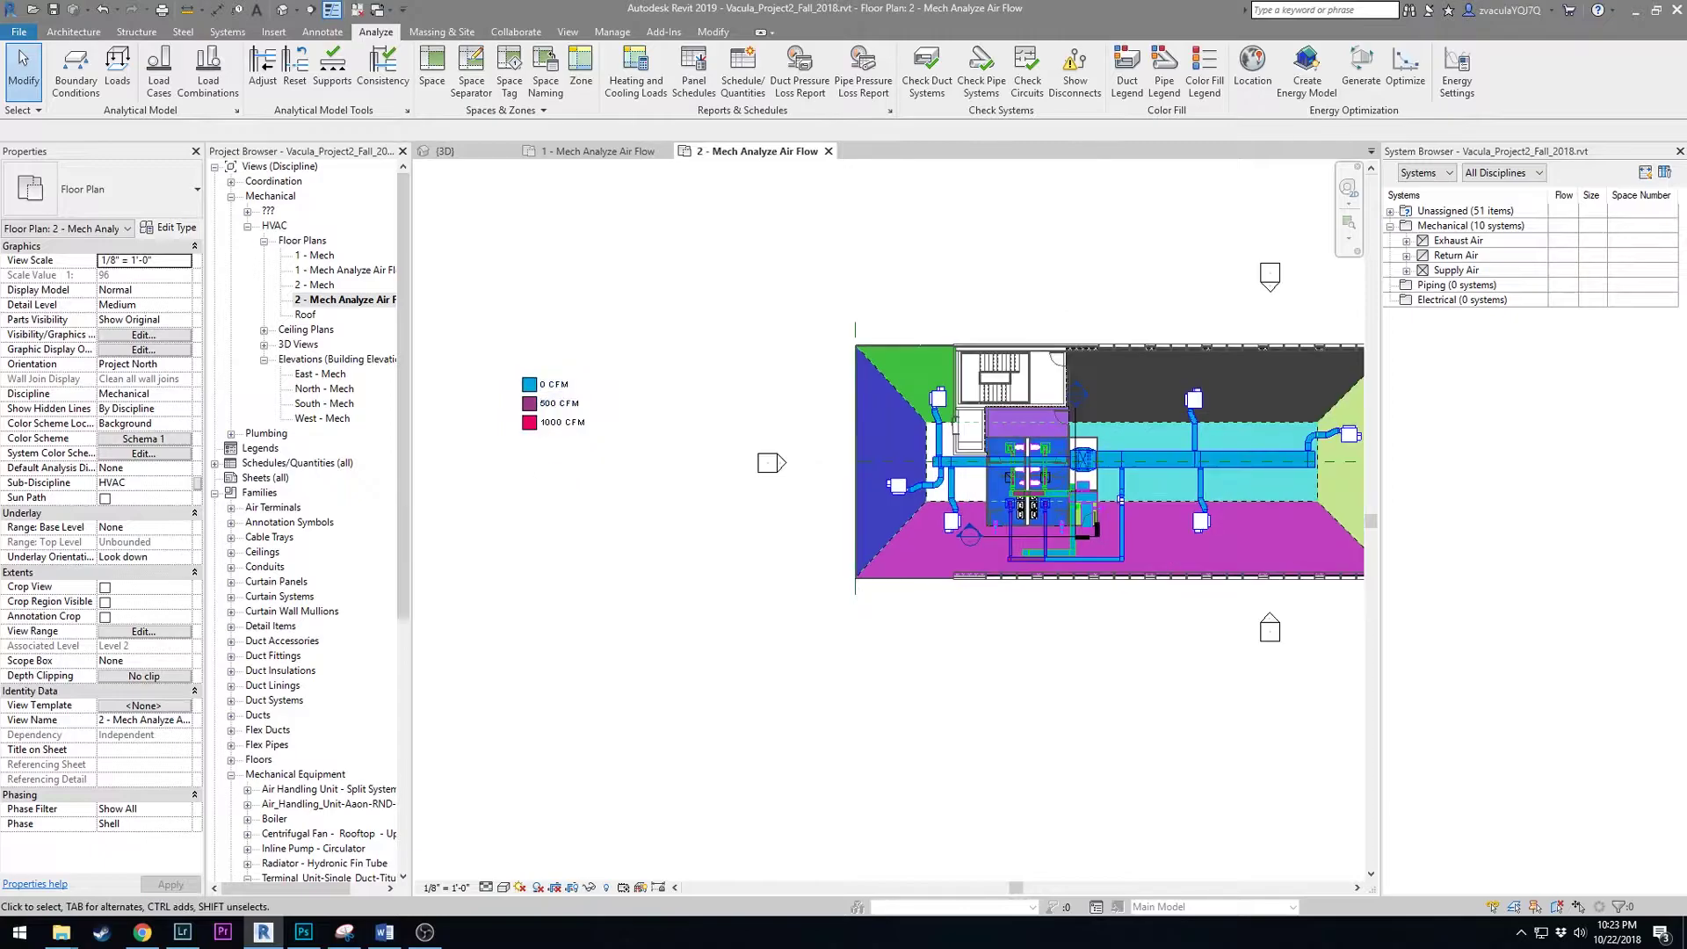
pyautogui.hotkey('alt', 'Tab')
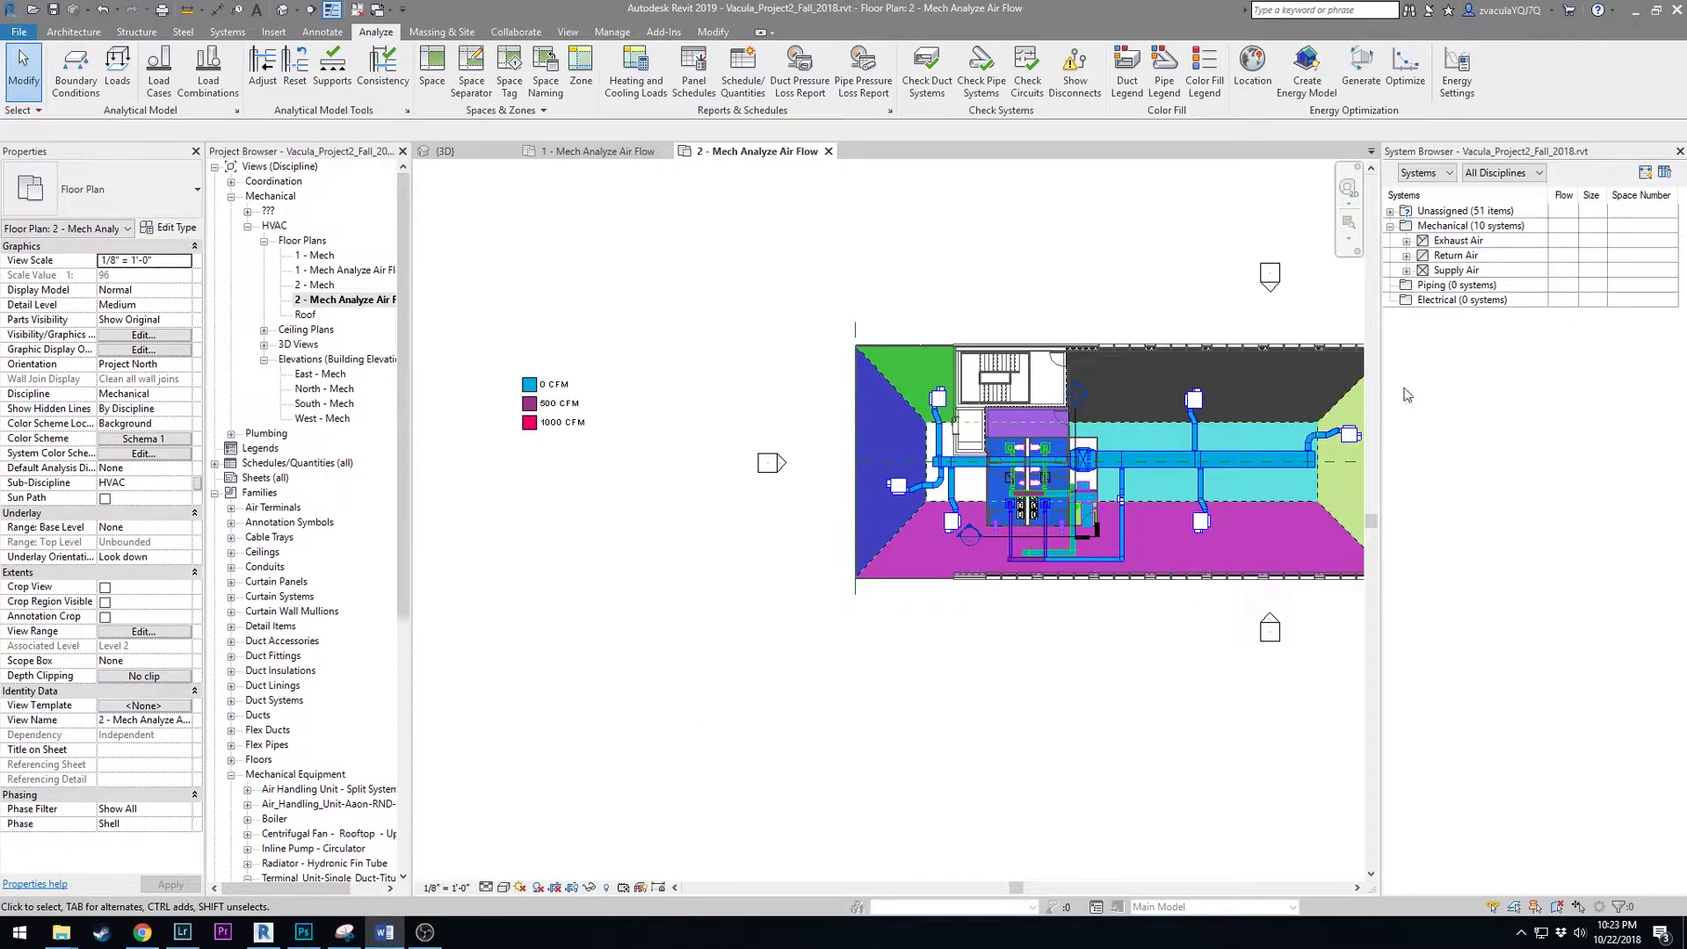
# - Expand the Supply Air systems in the System Browser and widen the Systems and Flow columns
pyautogui.click(1436, 274)
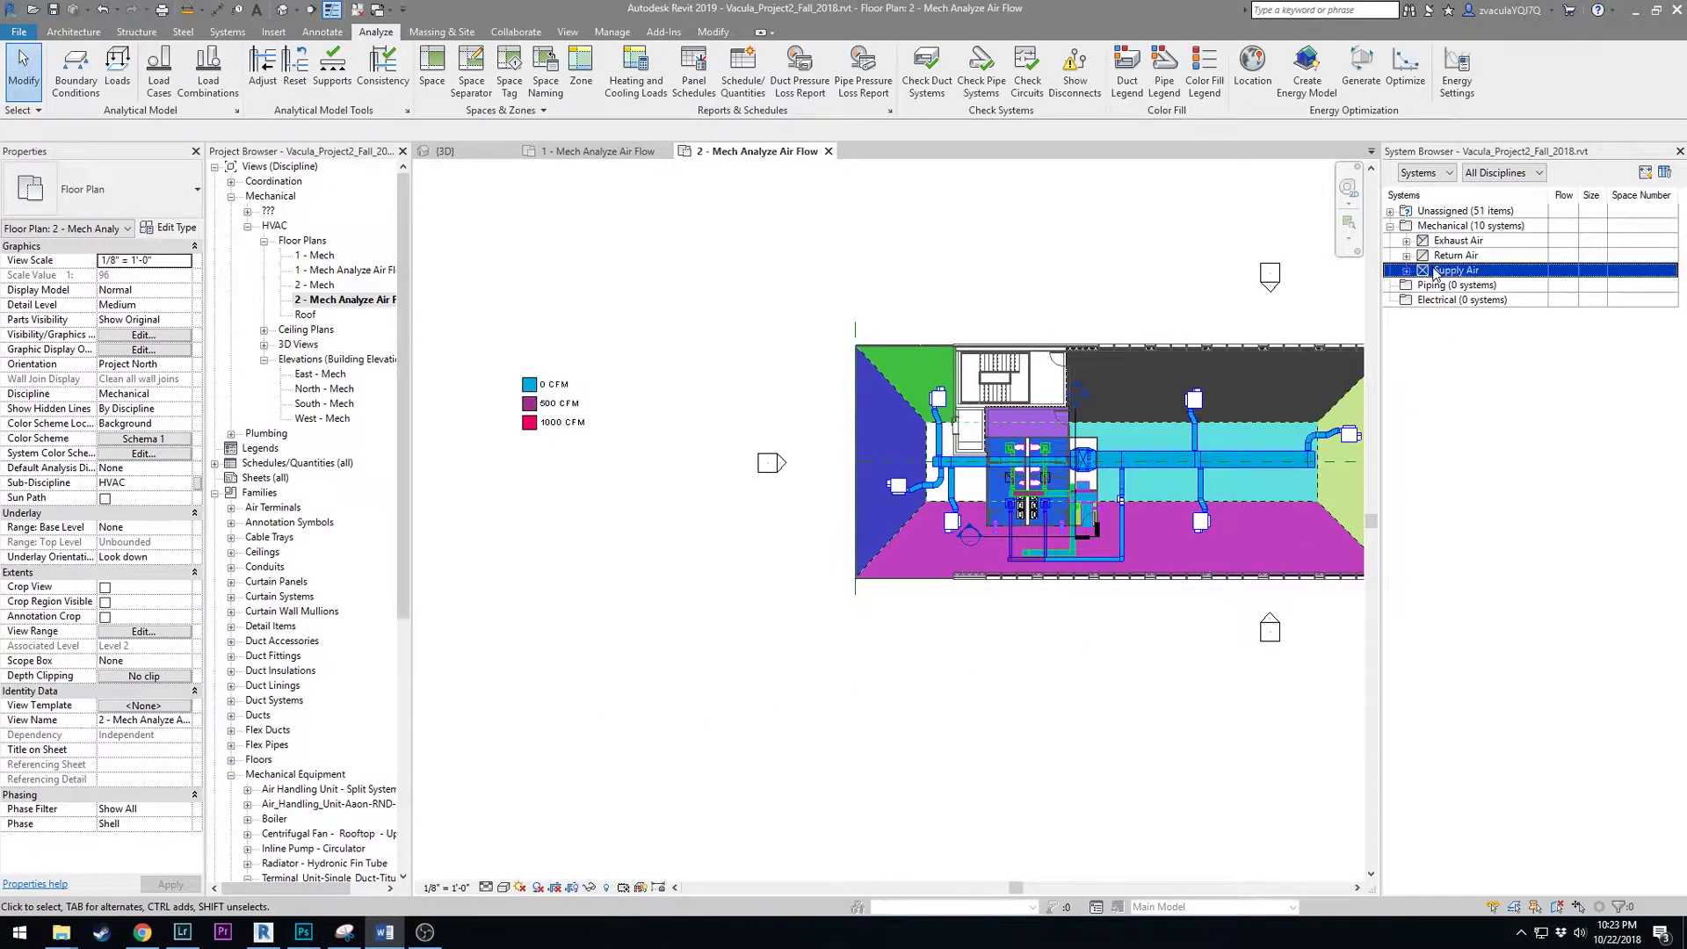
pyautogui.click(1407, 270)
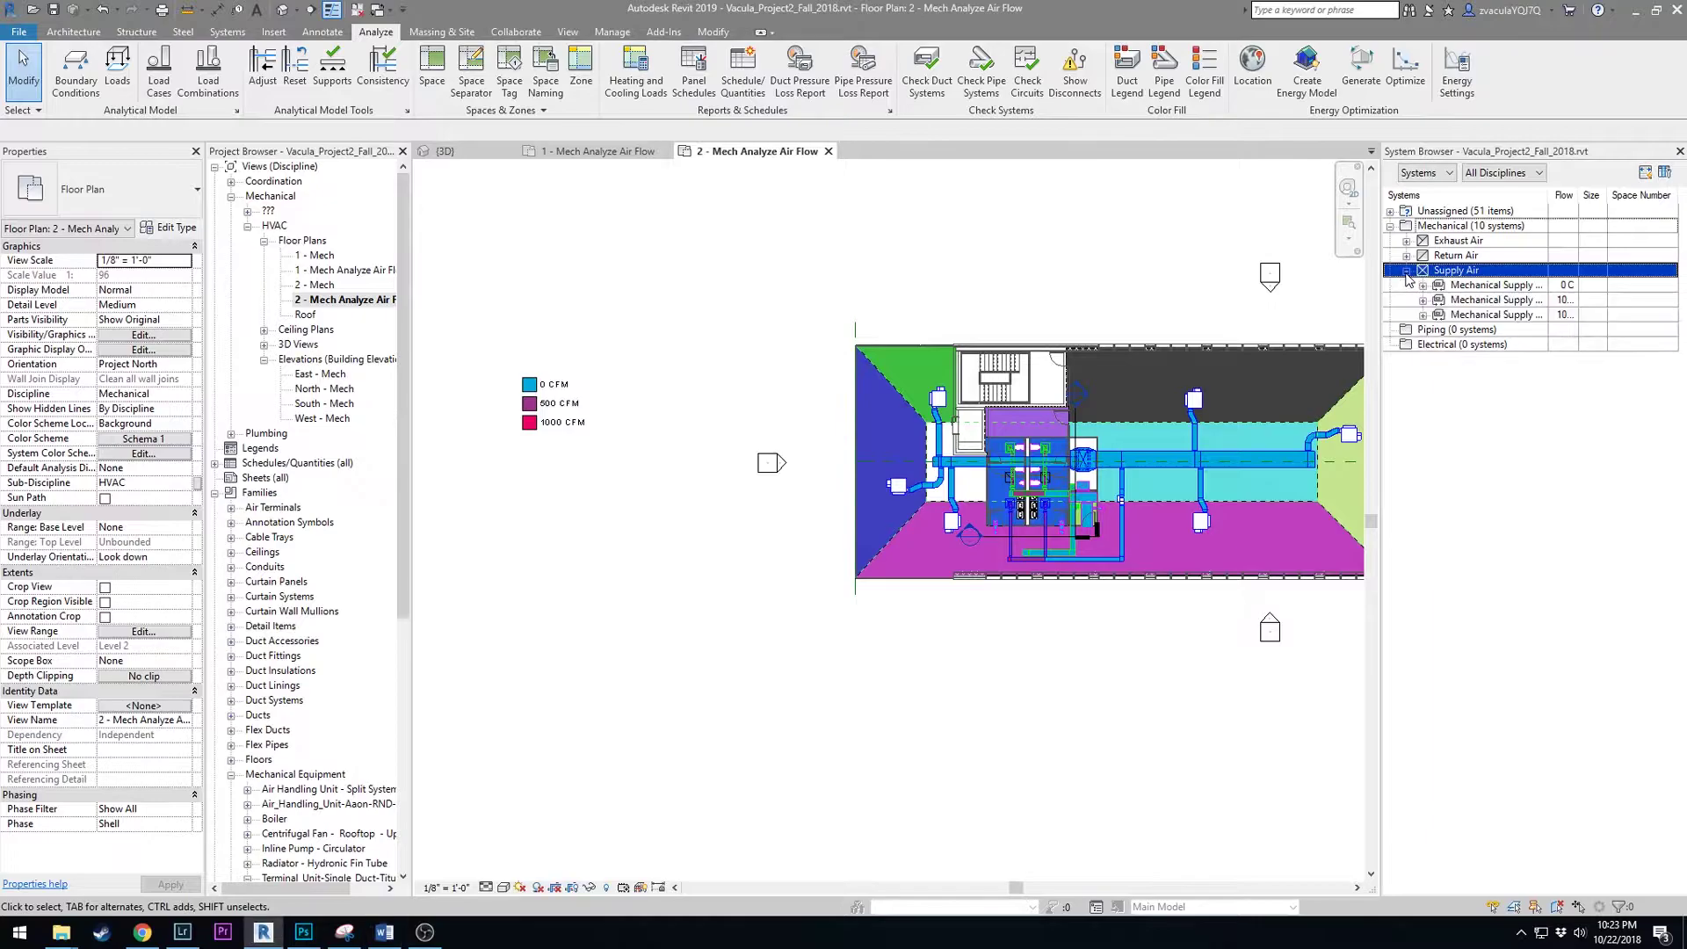
pyautogui.moveTo(1551, 195); pyautogui.dragTo(1607, 195)
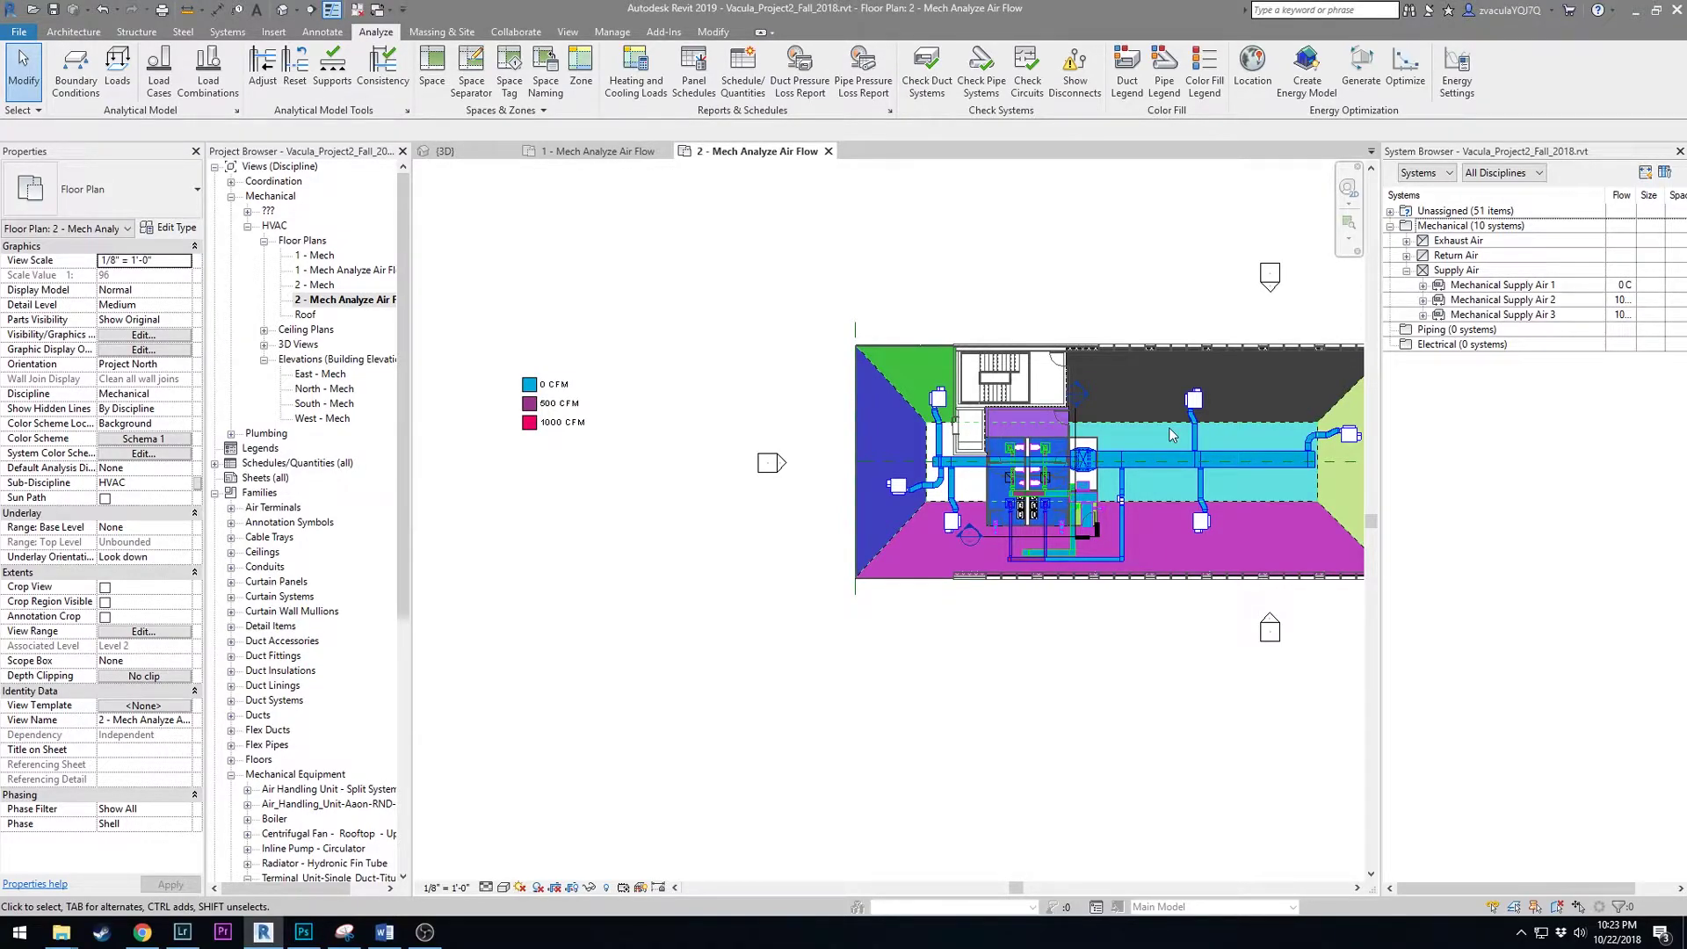
pyautogui.scroll(3, 1117, 502)
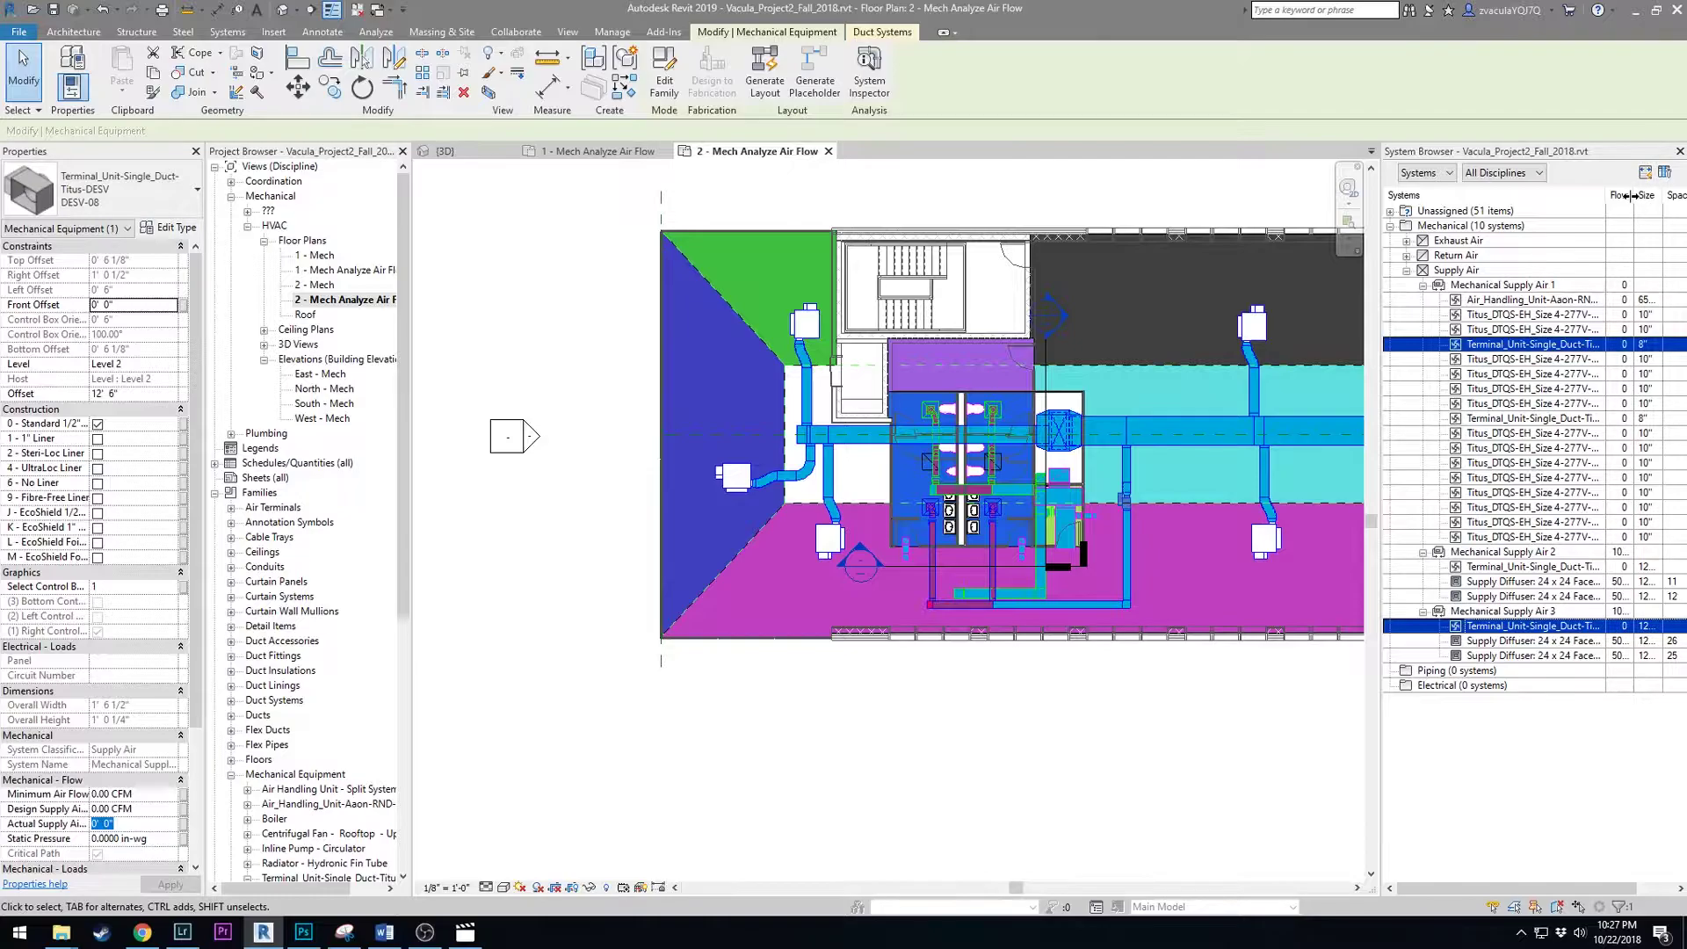
pyautogui.moveTo(1633, 195); pyautogui.dragTo(1650, 195)
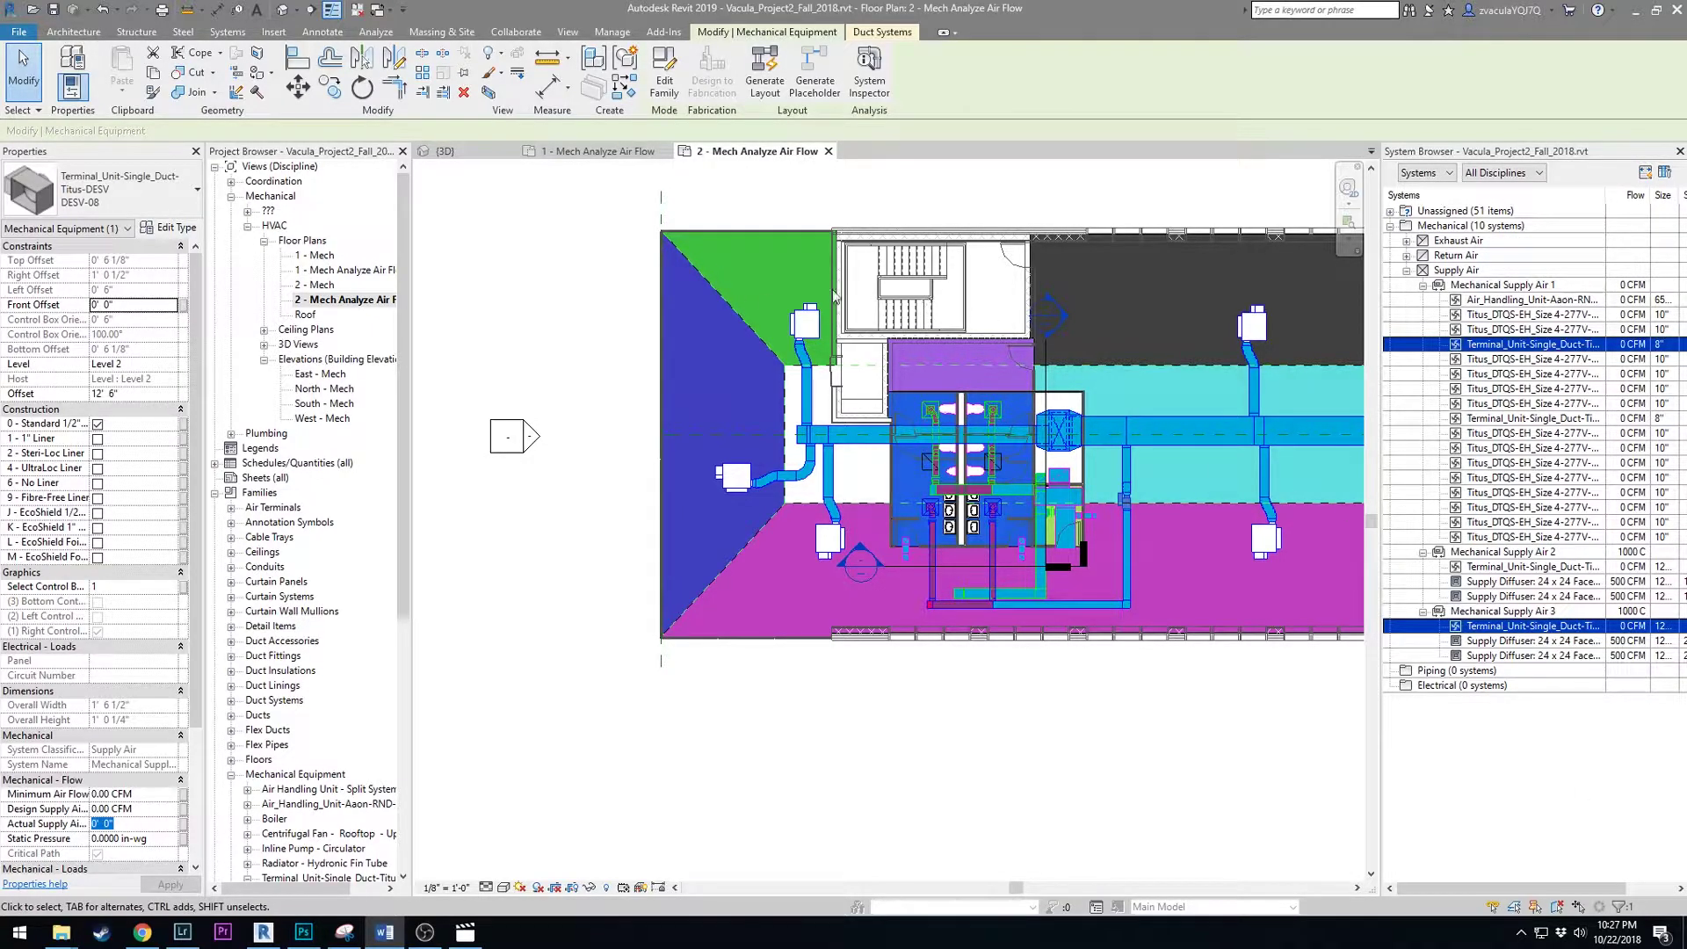
# - Examine the Mechanical Supply Air 2 and 3 systems and their terminal units in the System Browser, comparing their flows and locations in the plan
pyautogui.click(1532, 567)
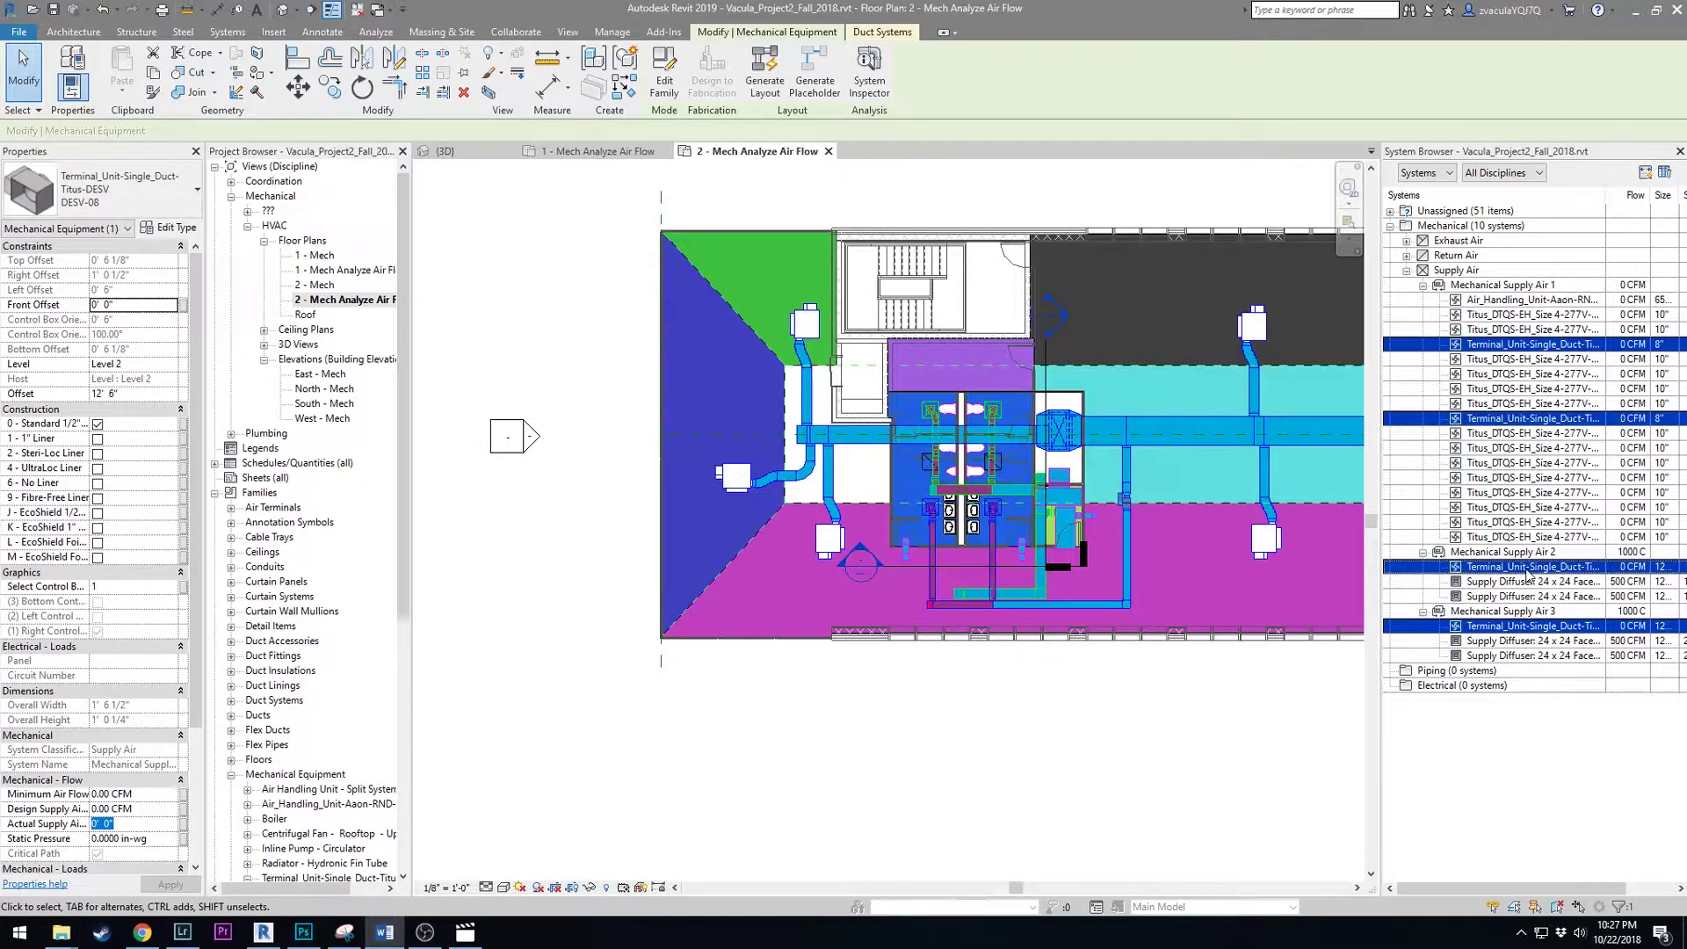
pyautogui.click(1519, 629)
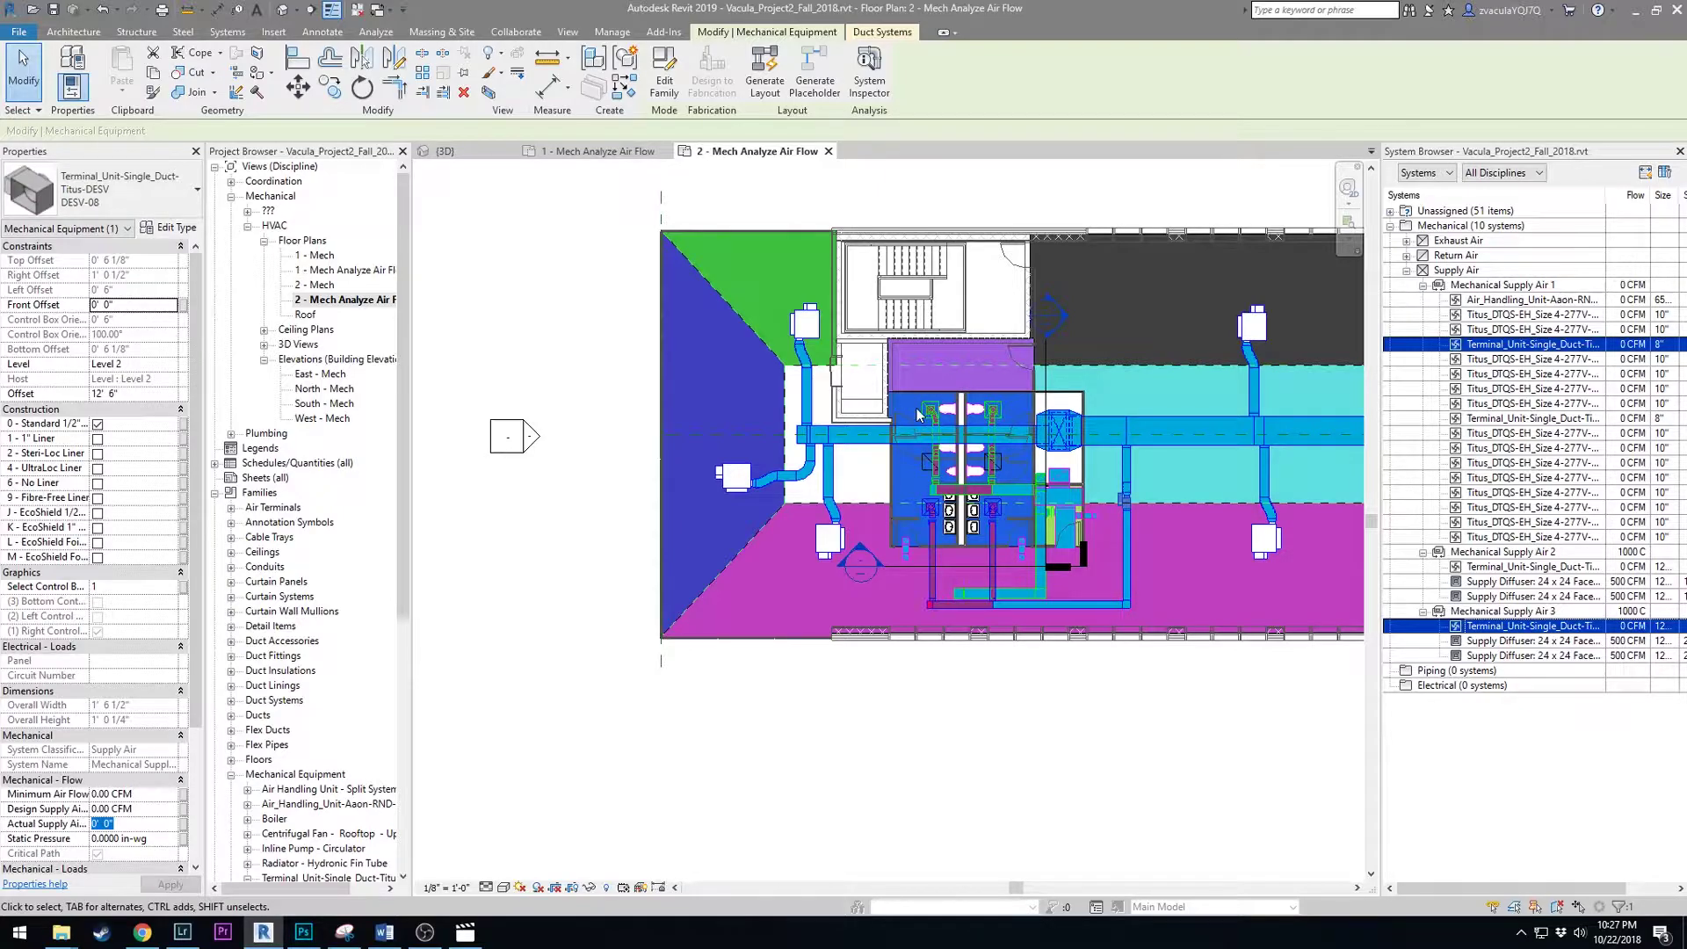
pyautogui.click(1508, 358)
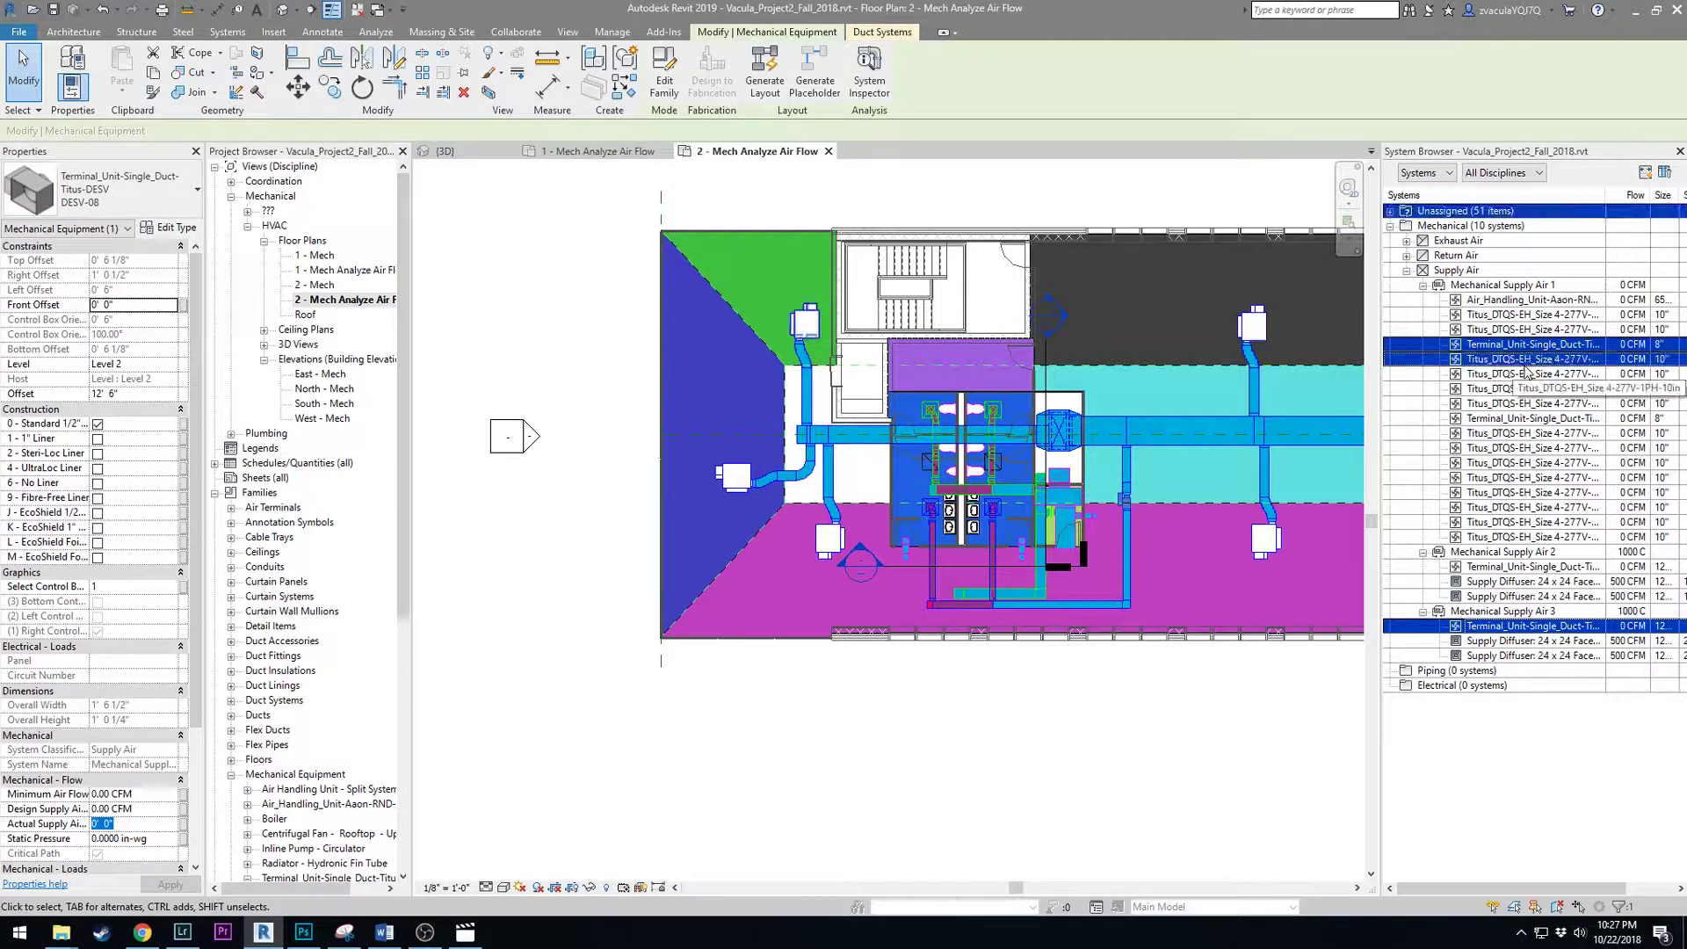
pyautogui.click(1519, 567)
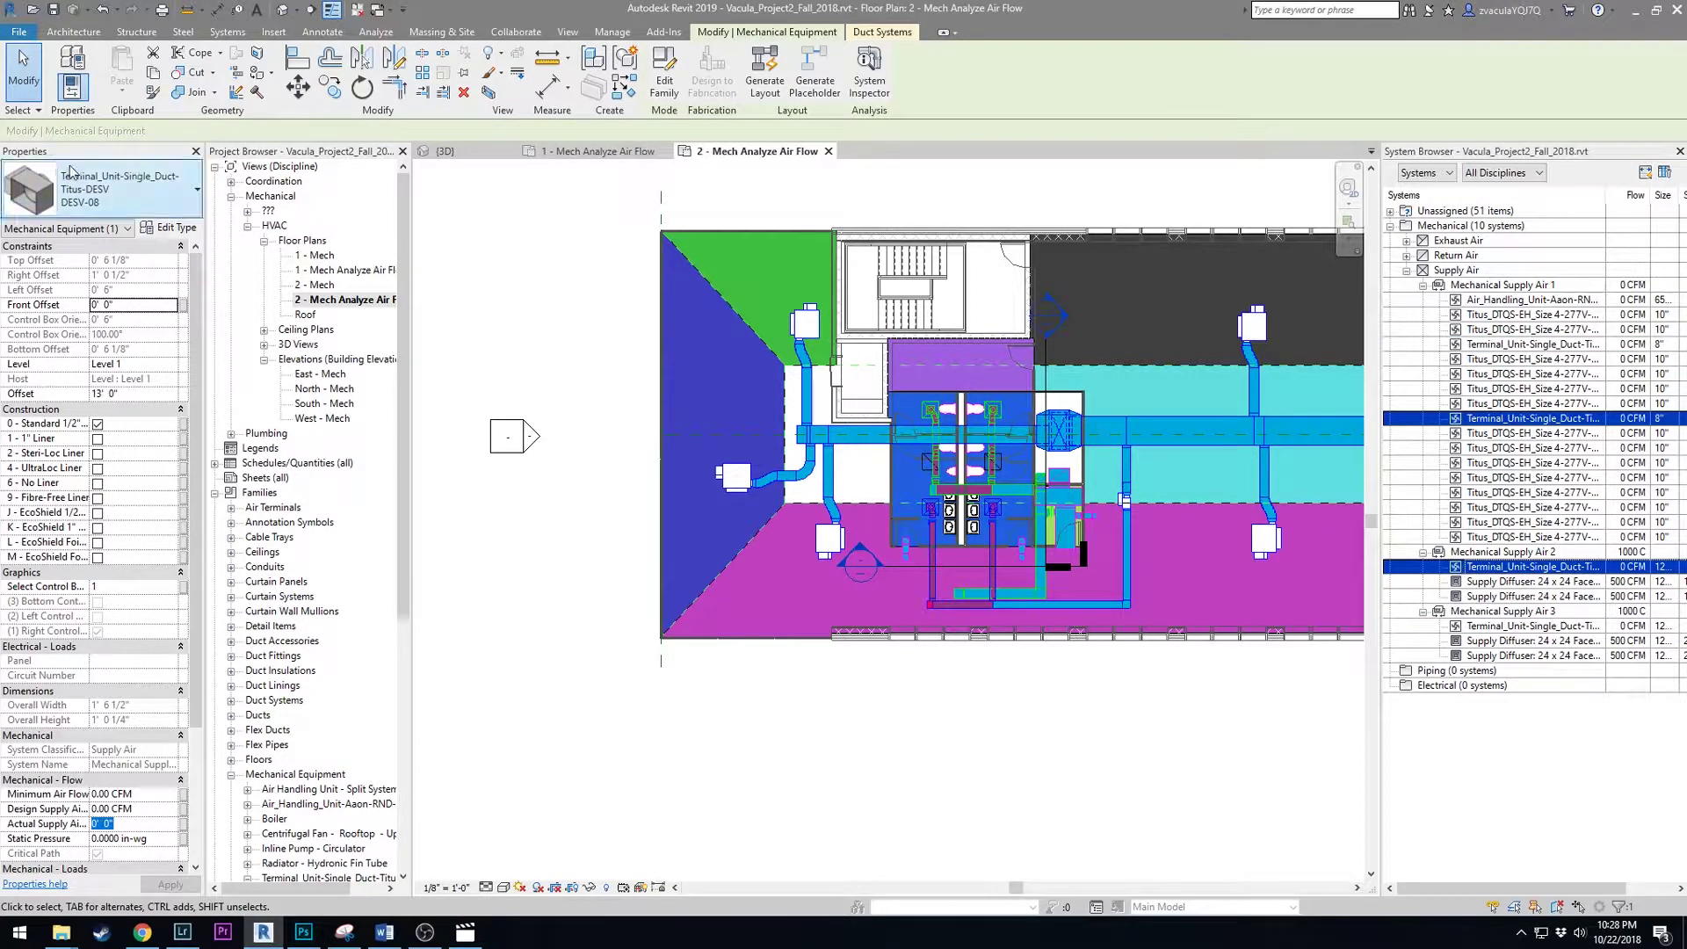
pyautogui.click(1563, 612)
pyautogui.click(1564, 553)
pyautogui.click(1561, 612)
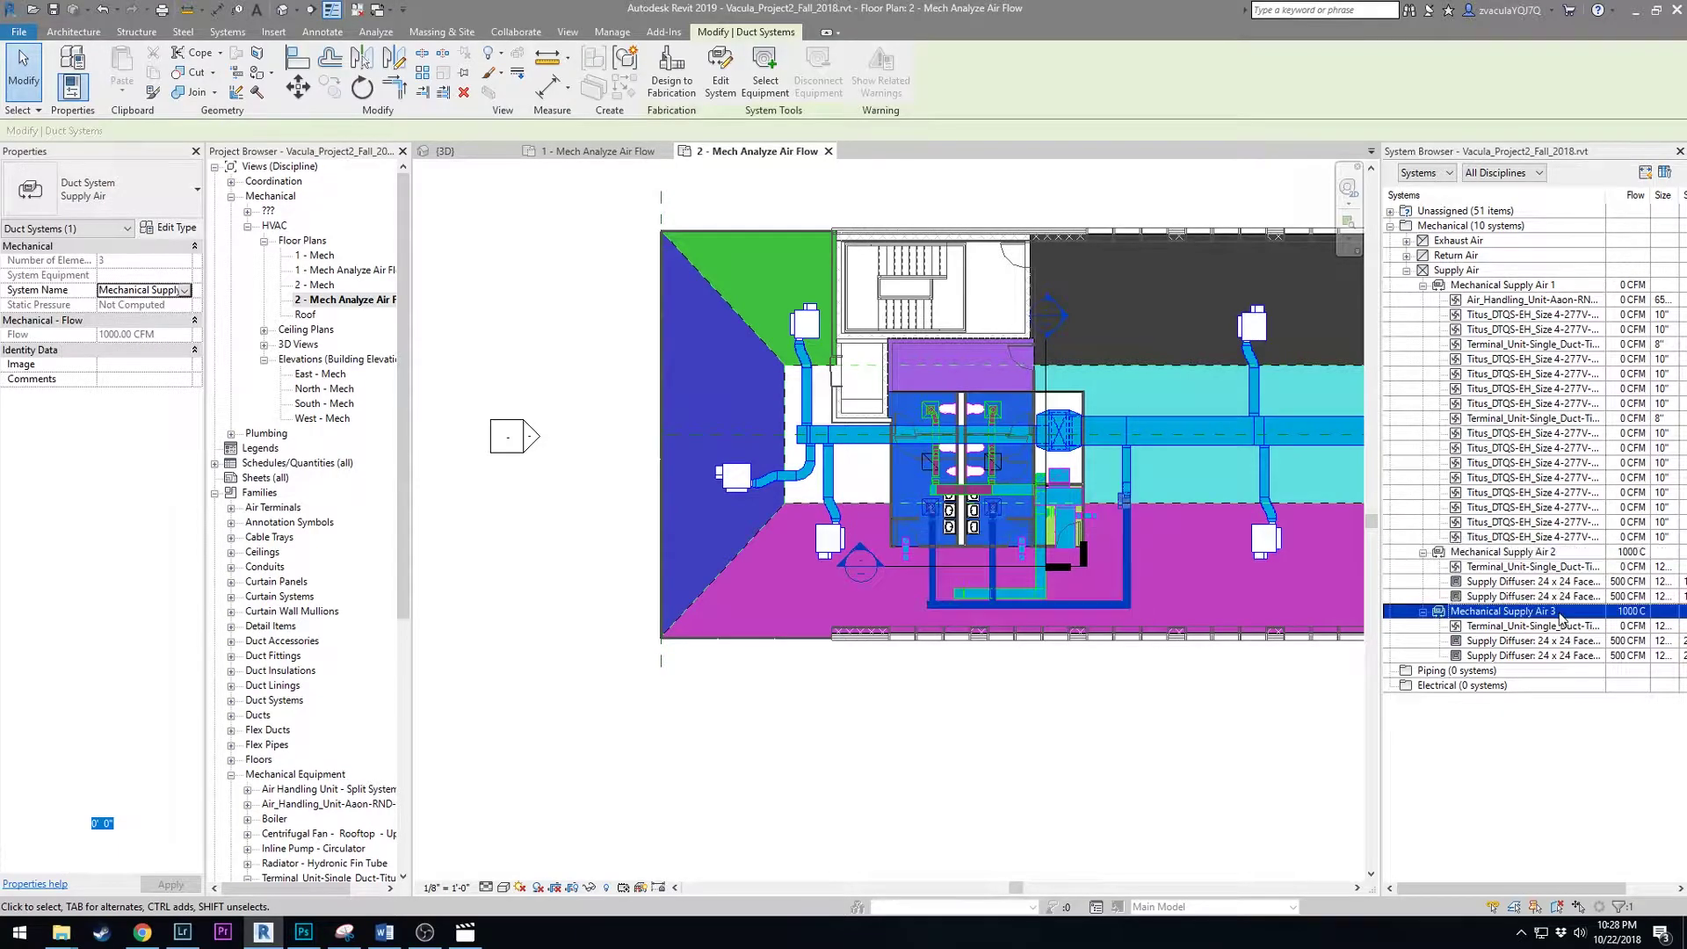
pyautogui.keyDown('ctrl'); pyautogui.click(1551, 556); pyautogui.keyUp('ctrl')
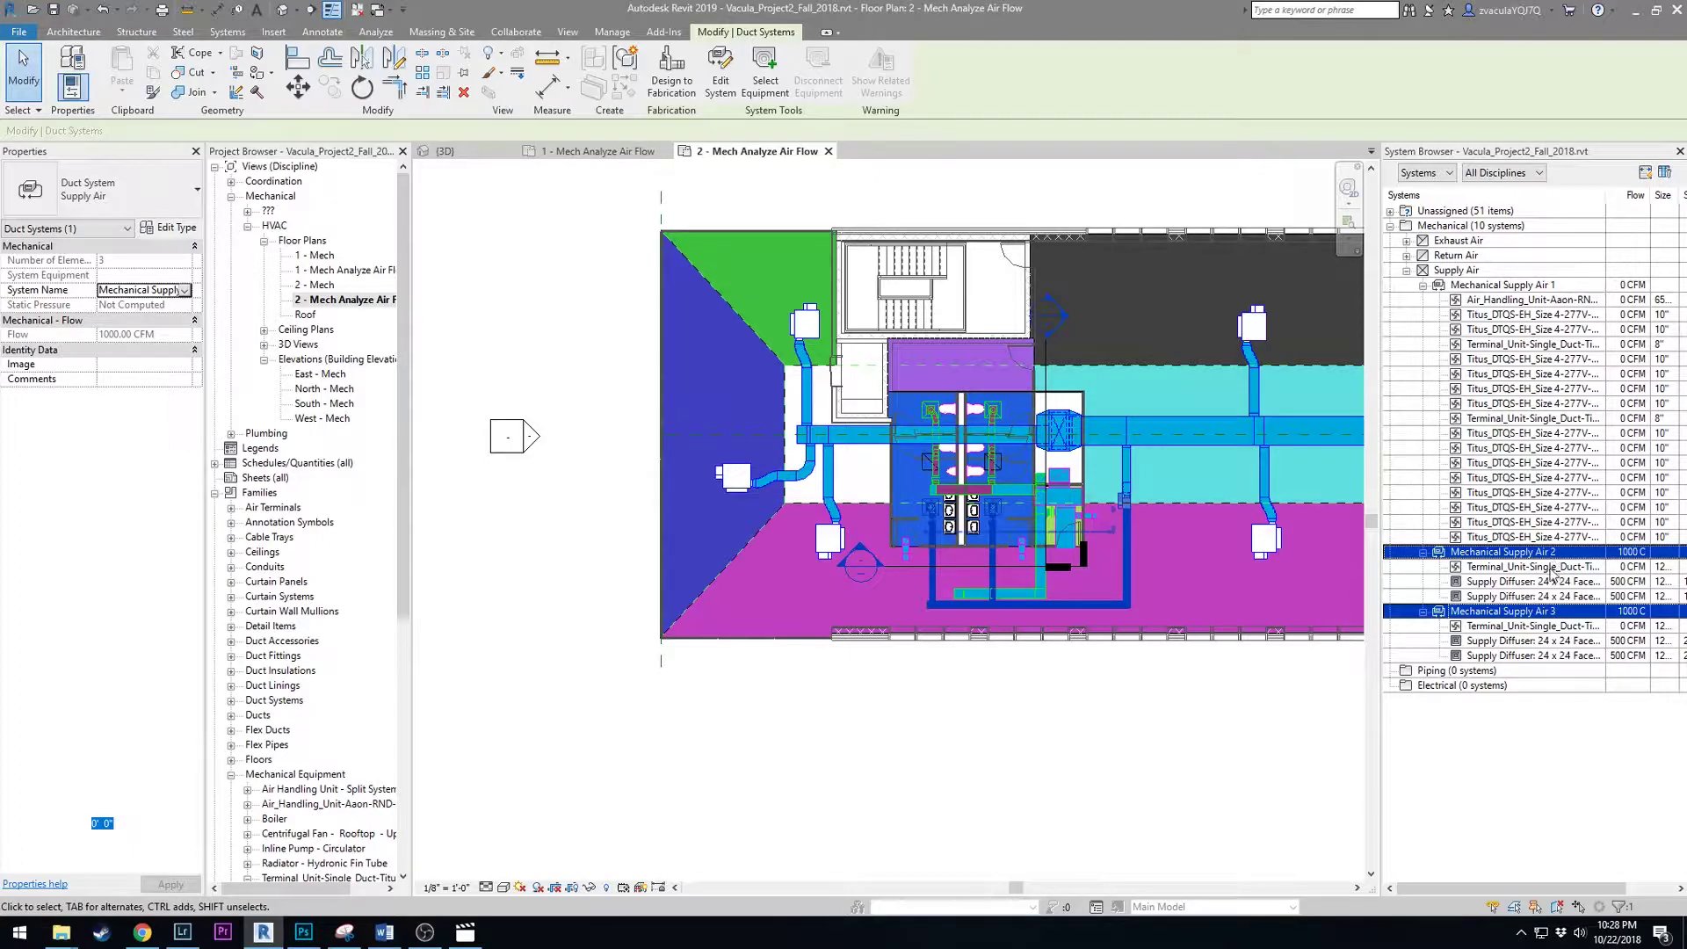
pyautogui.click(1552, 567)
pyautogui.keyDown('ctrl'); pyautogui.click(1520, 625); pyautogui.keyUp('ctrl')
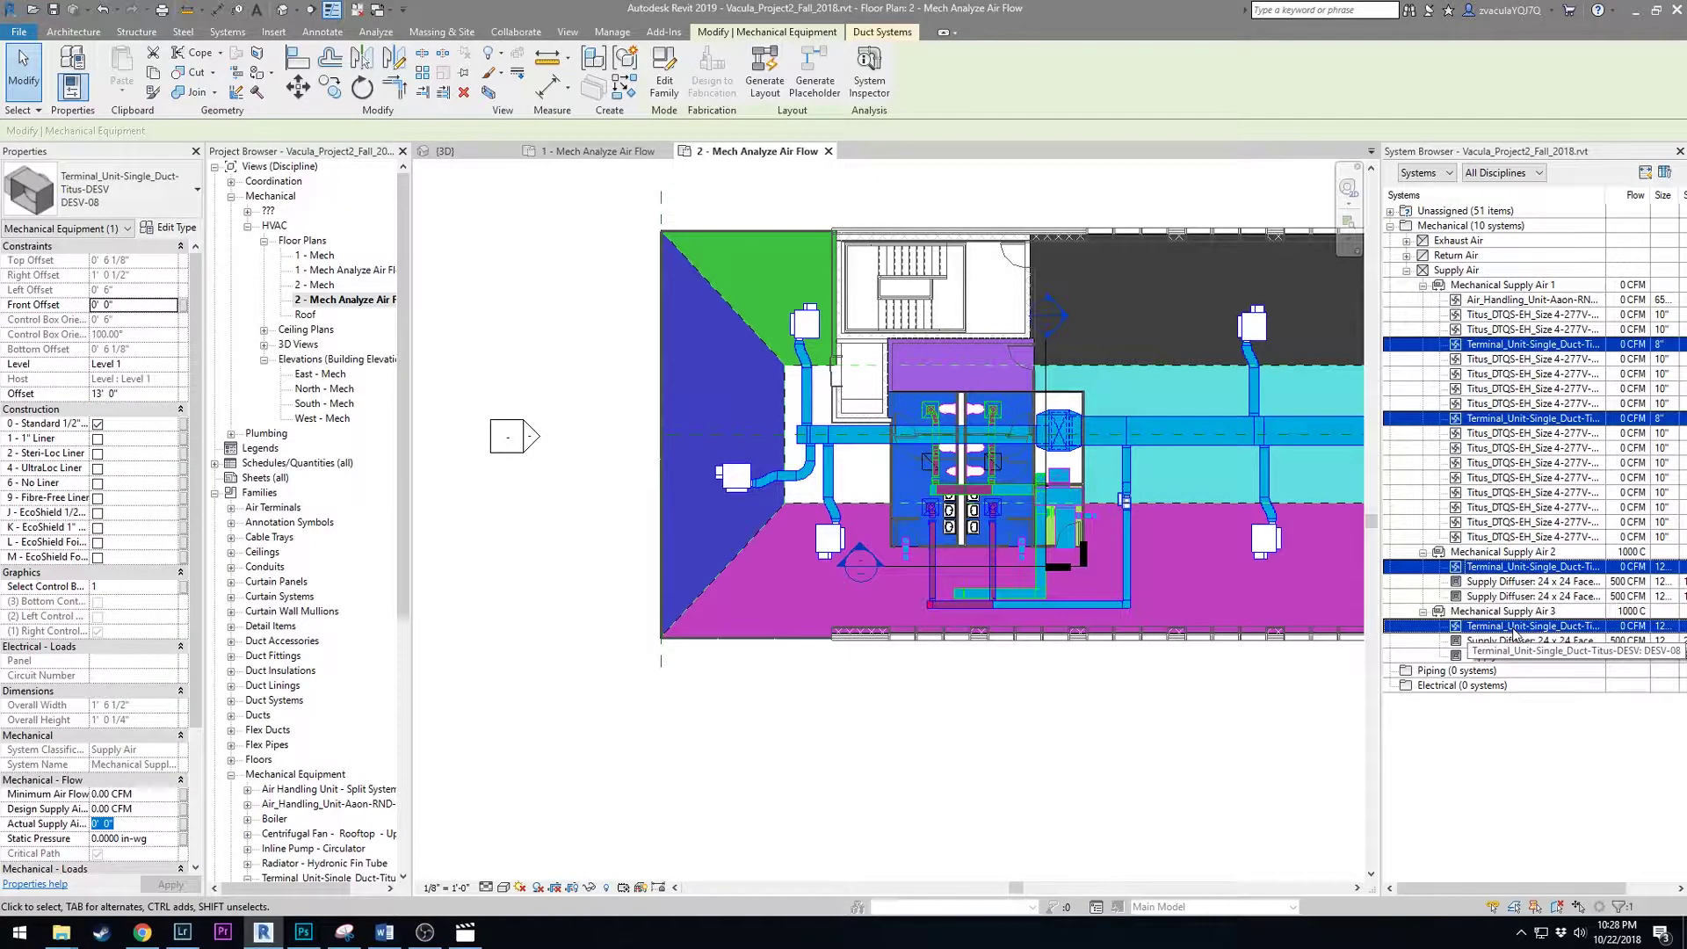
# - Set the actual supply air flow of the Mechanical Supply Air 2 terminal unit to 800 CFM
pyautogui.click(1527, 570)
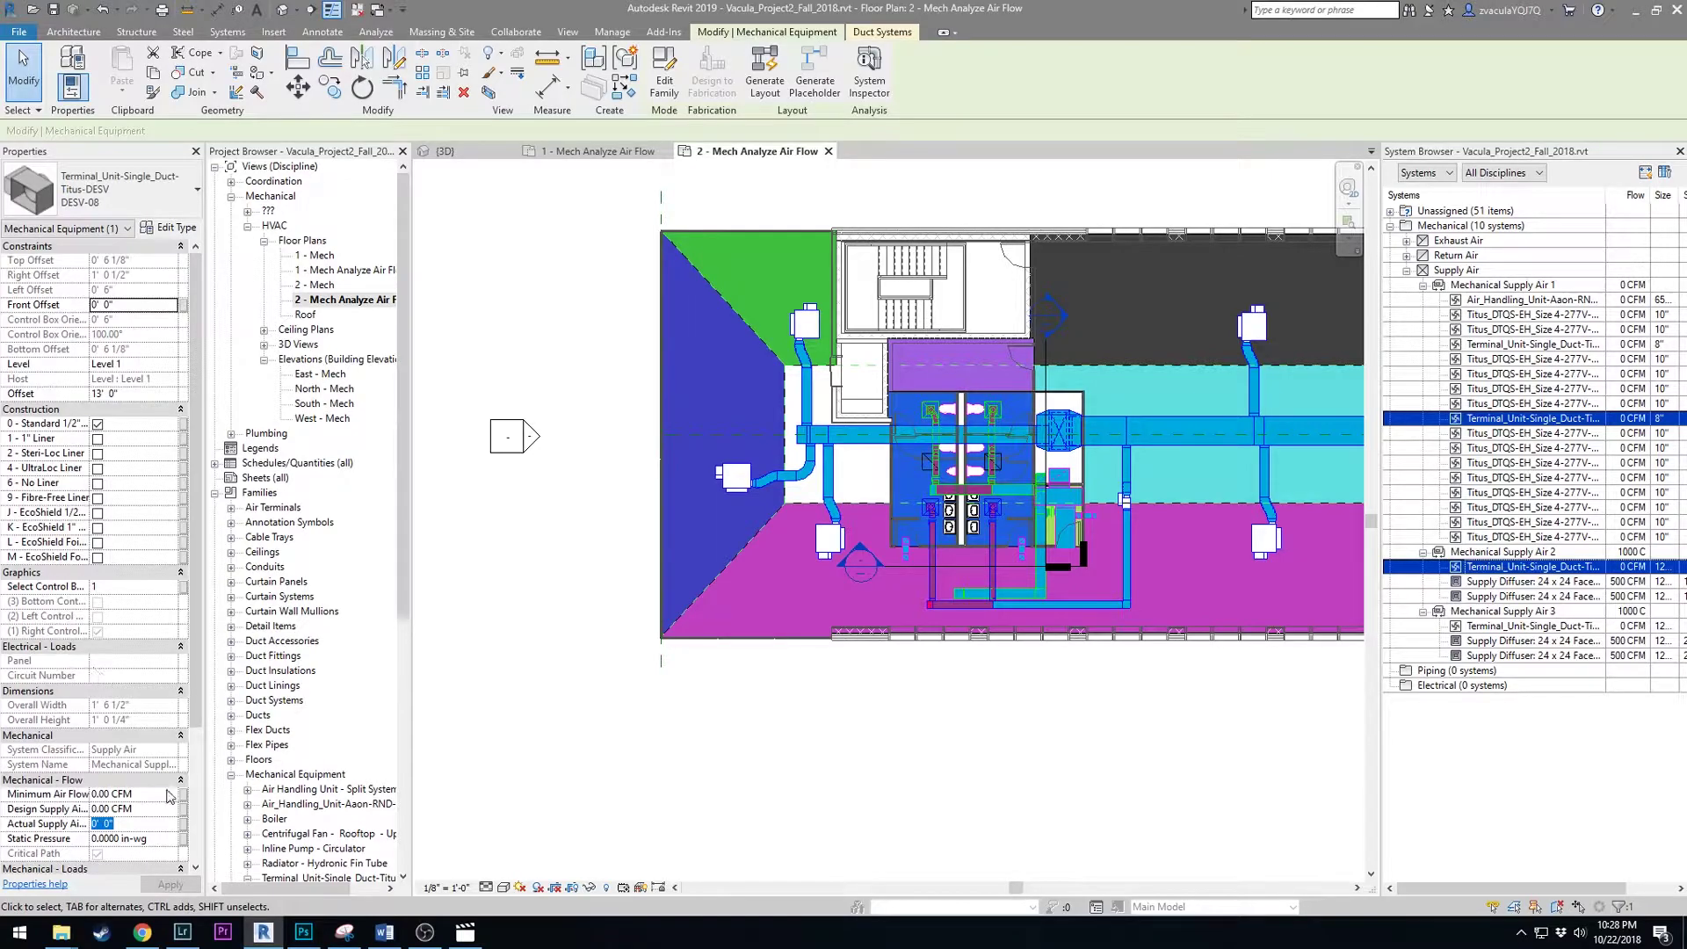
pyautogui.scroll(-5, 190, 727)
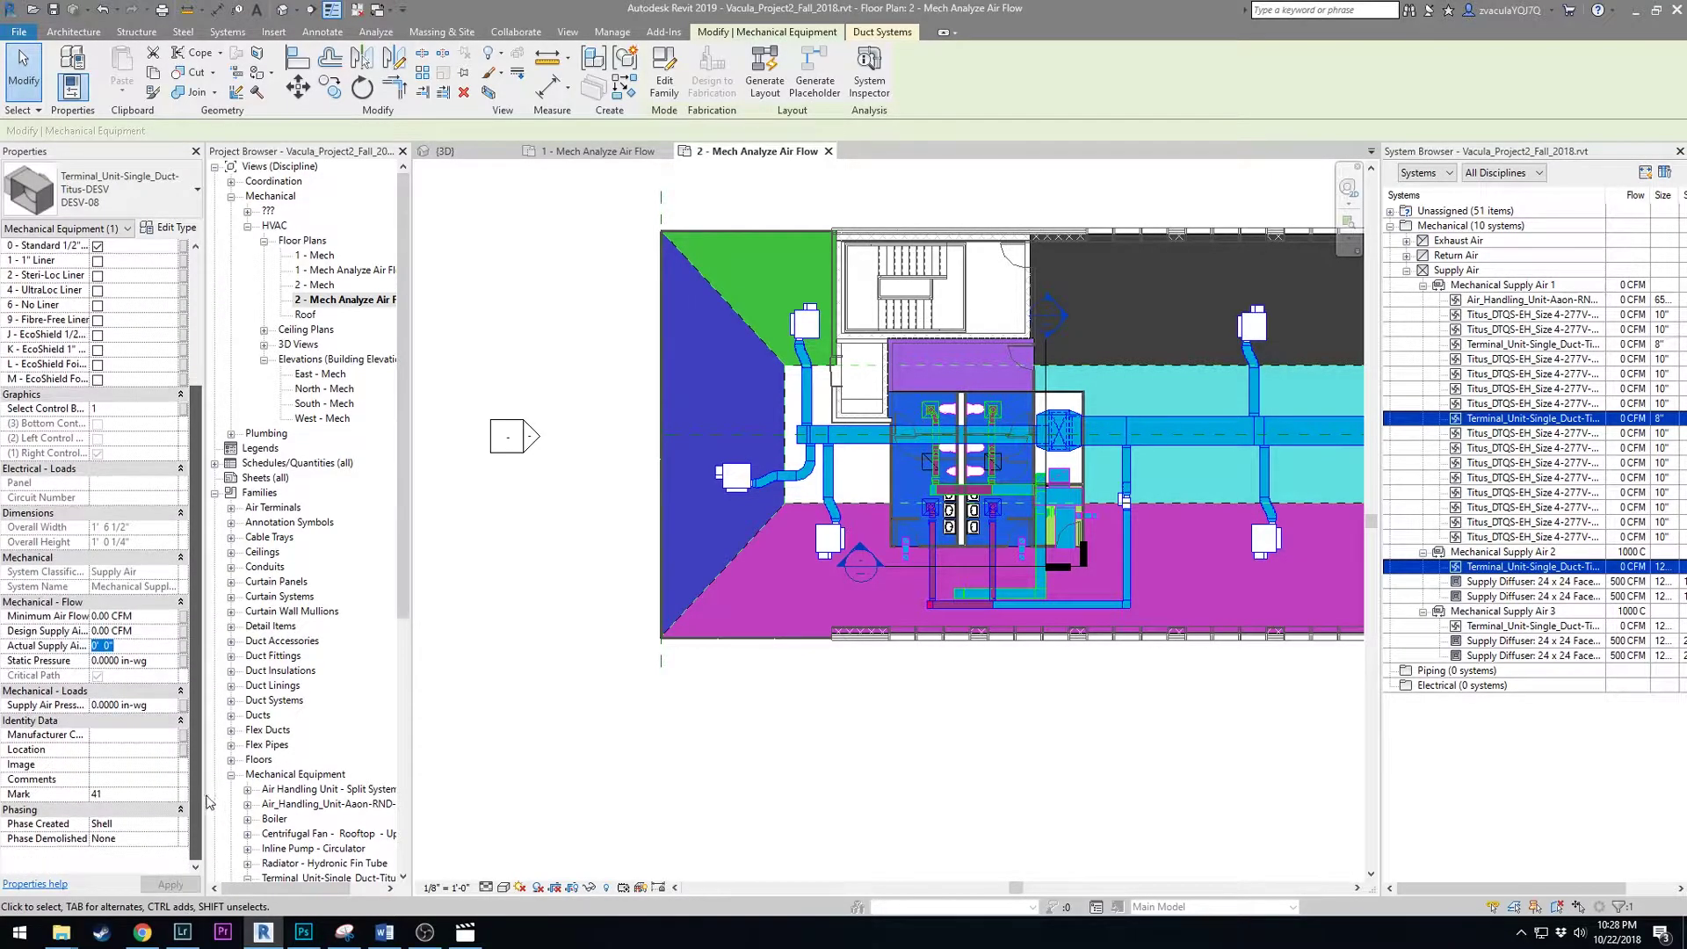
pyautogui.click(50, 648)
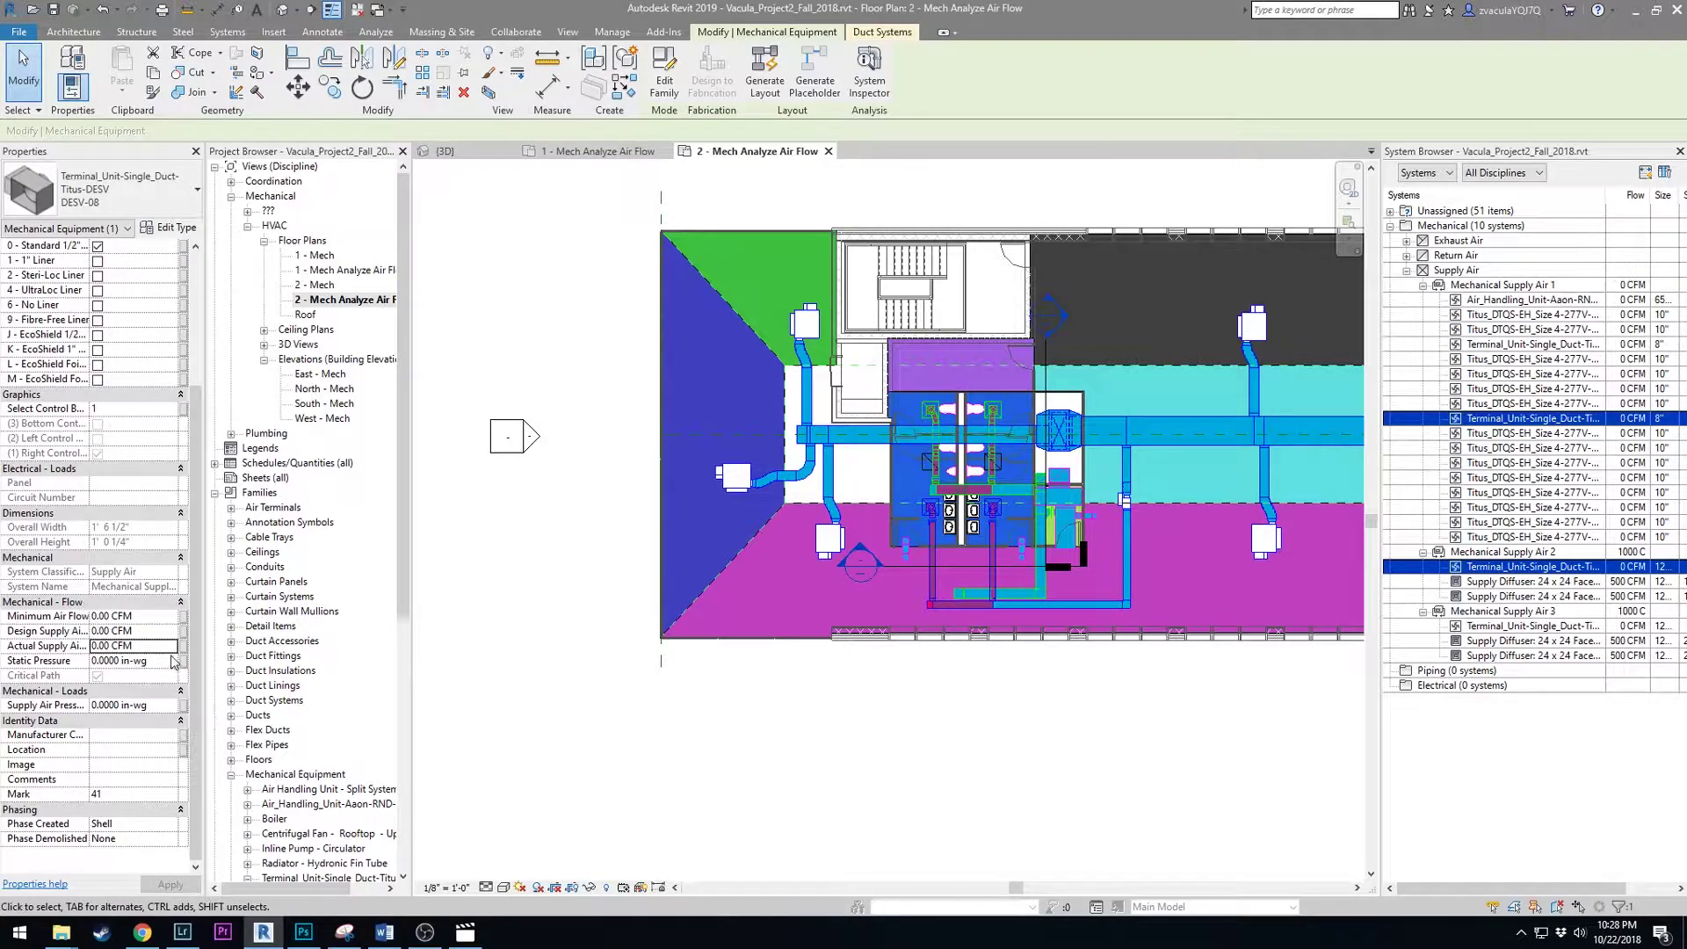
pyautogui.click(155, 645)
pyautogui.write('800')
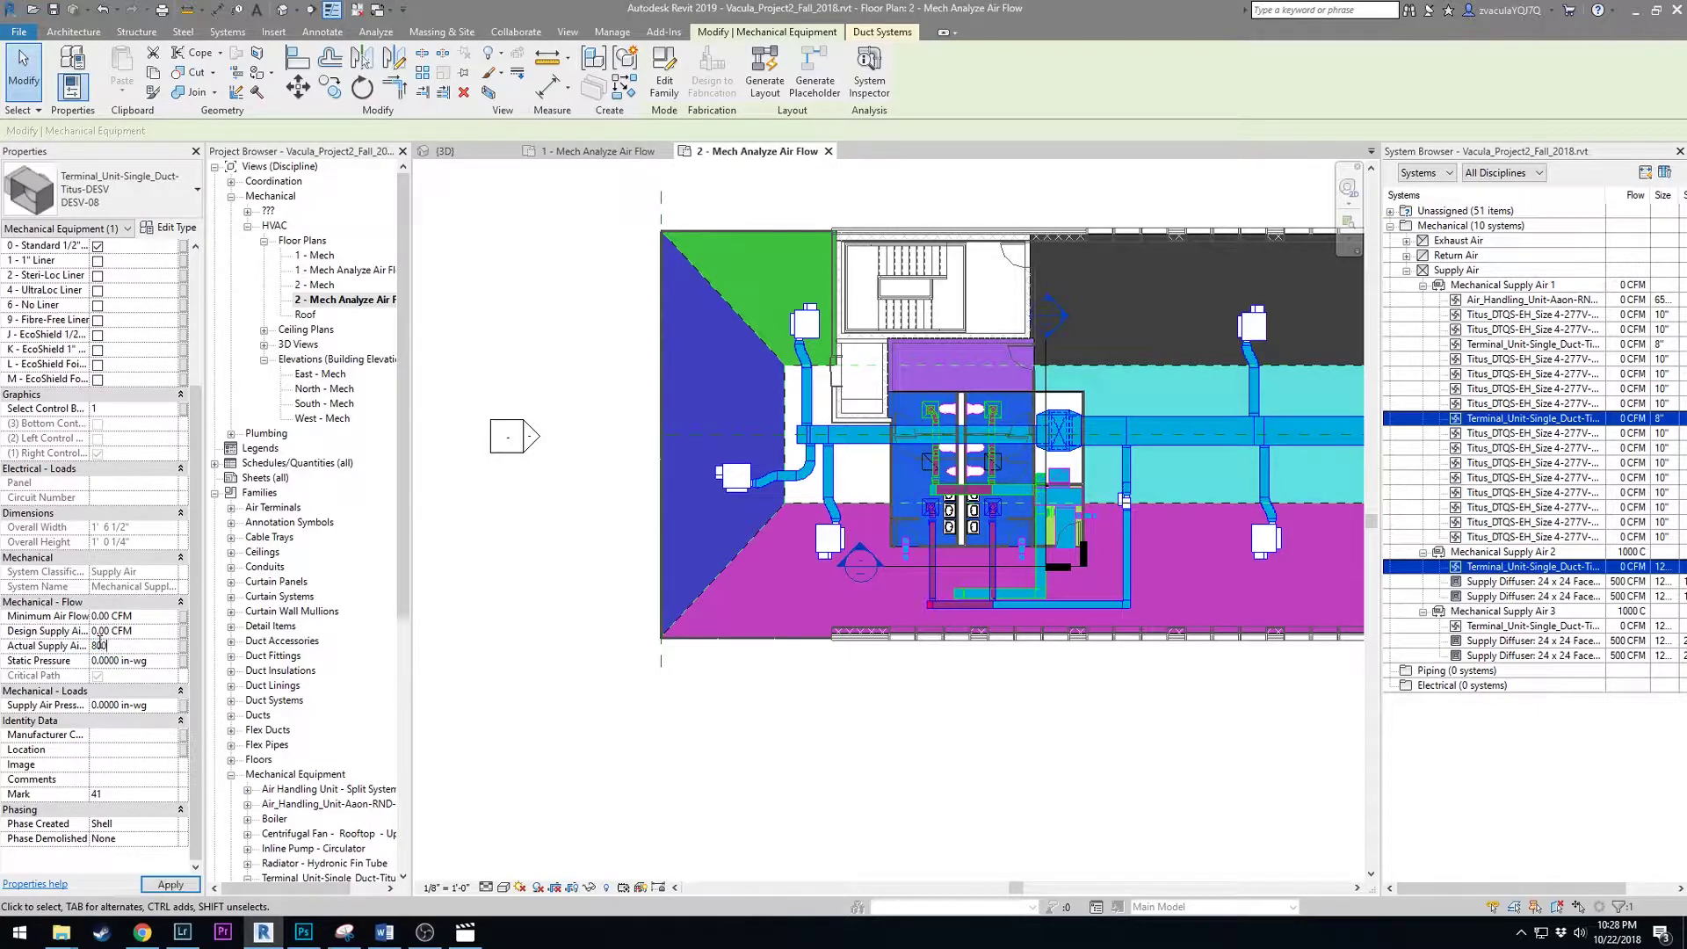
# - Set the actual supply air flow of the Mechanical Supply Air 3 terminal unit to 800 CFM
pyautogui.click(1480, 626)
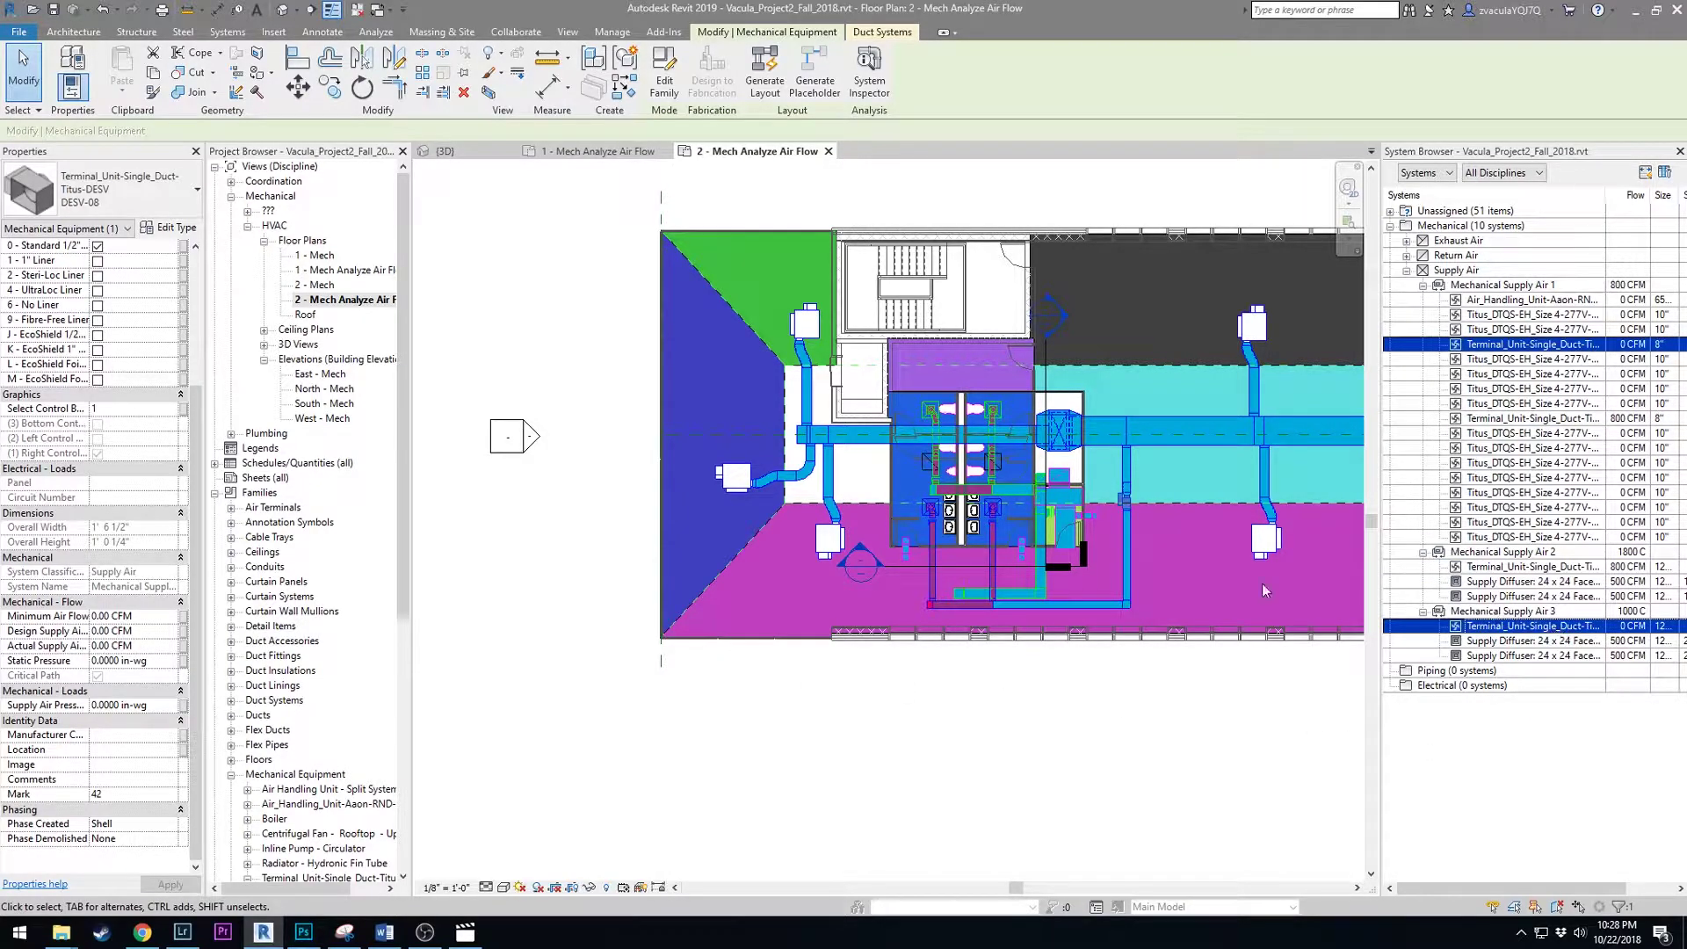
pyautogui.click(147, 647)
pyautogui.write('800')
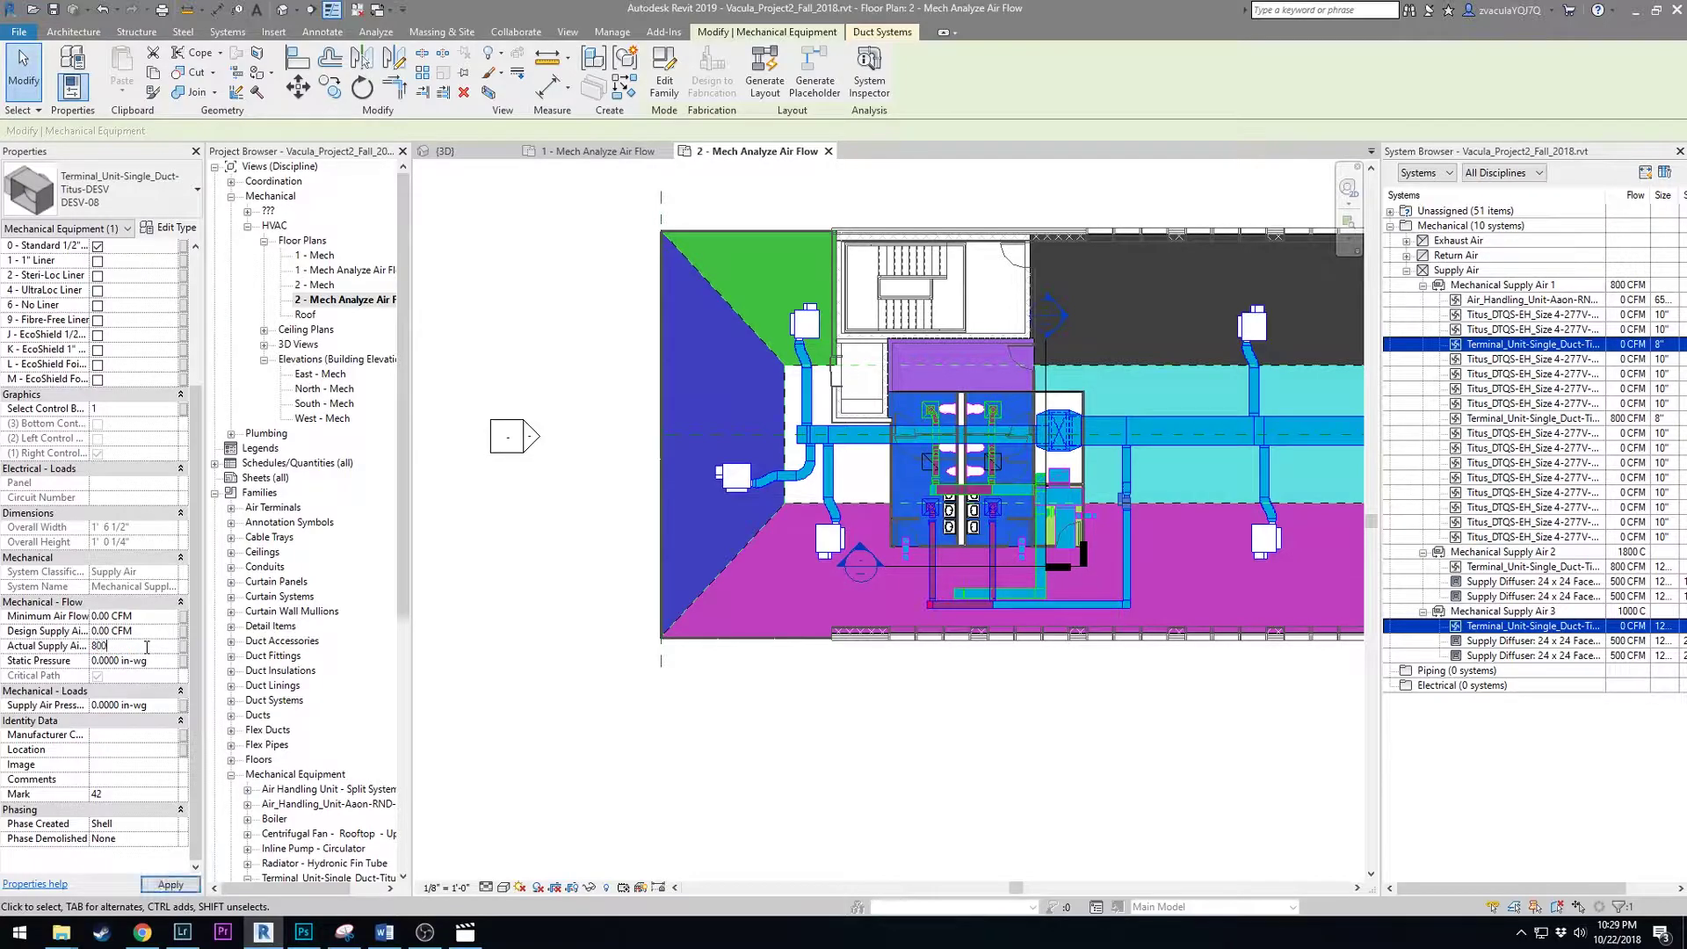
# - Set the flow of both 24 x 24 supply diffusers in Mechanical Supply Air 3 to 400 CFM
pyautogui.click(1570, 642)
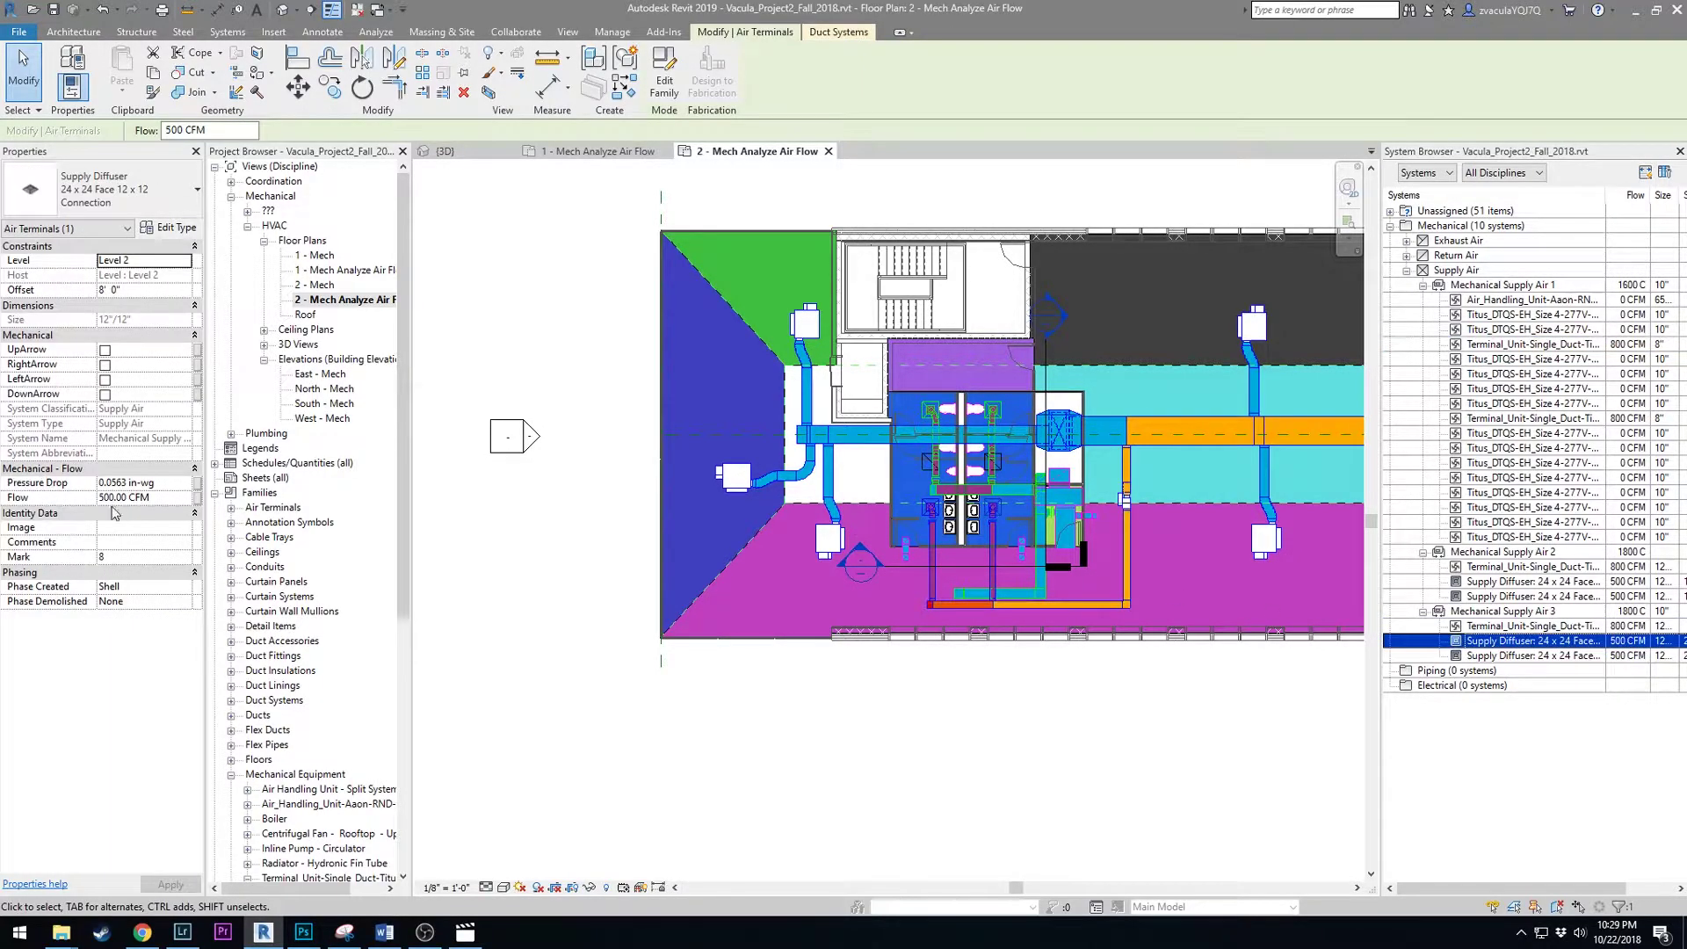
pyautogui.click(175, 495)
pyautogui.write('400')
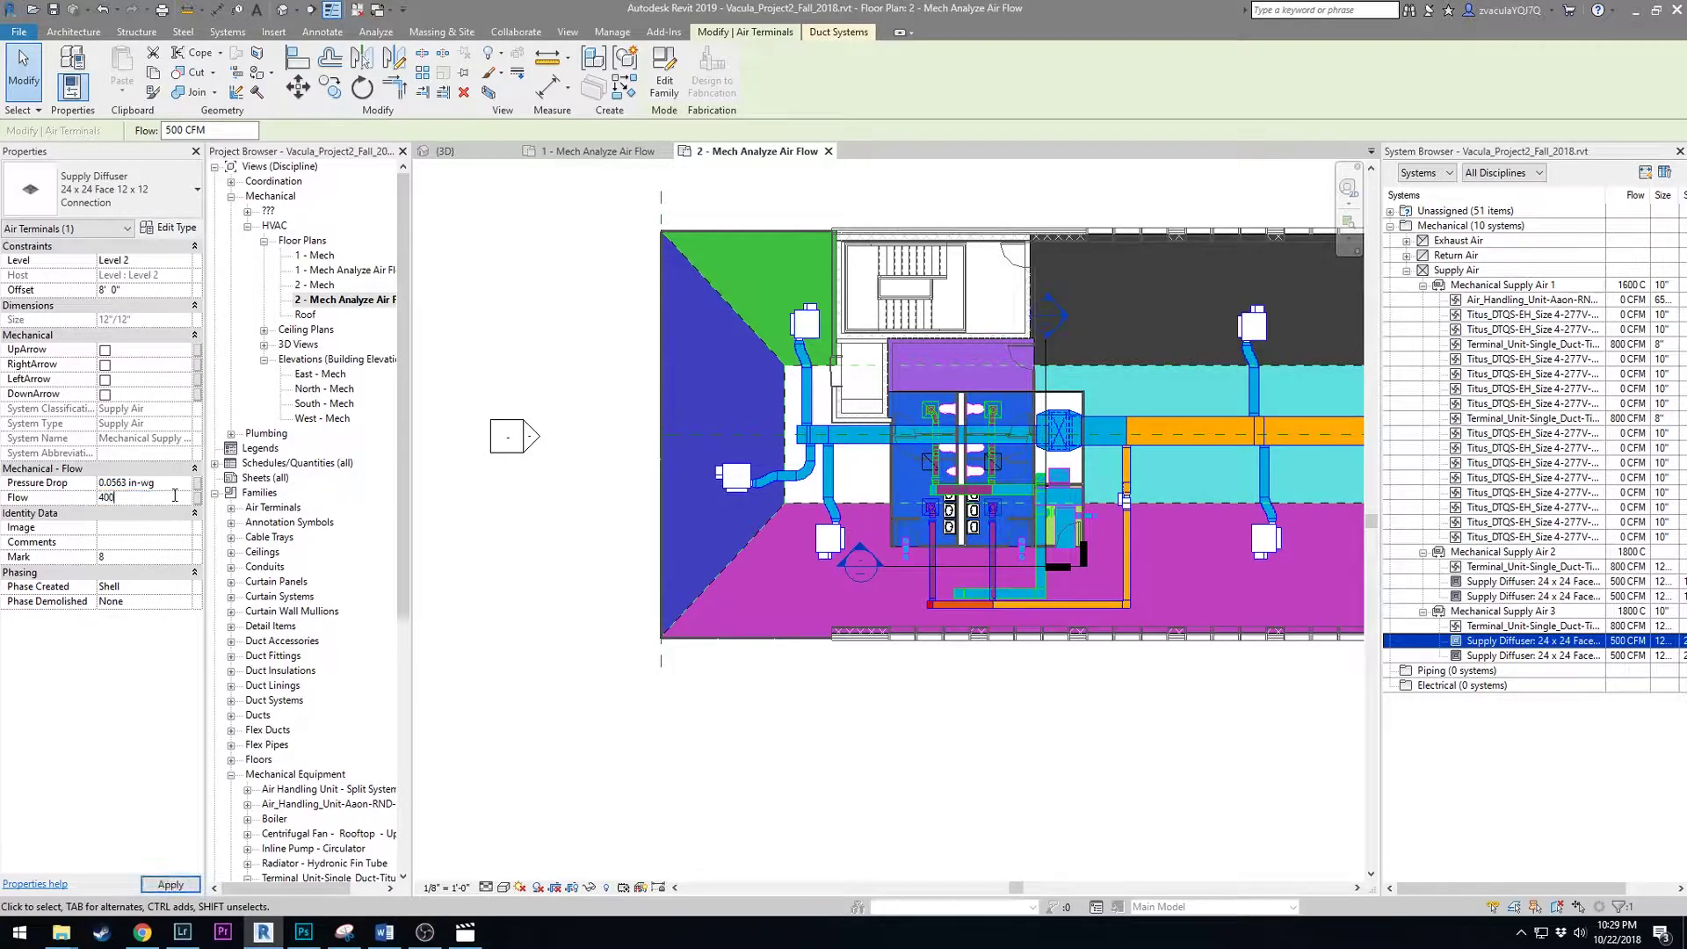
pyautogui.click(1529, 655)
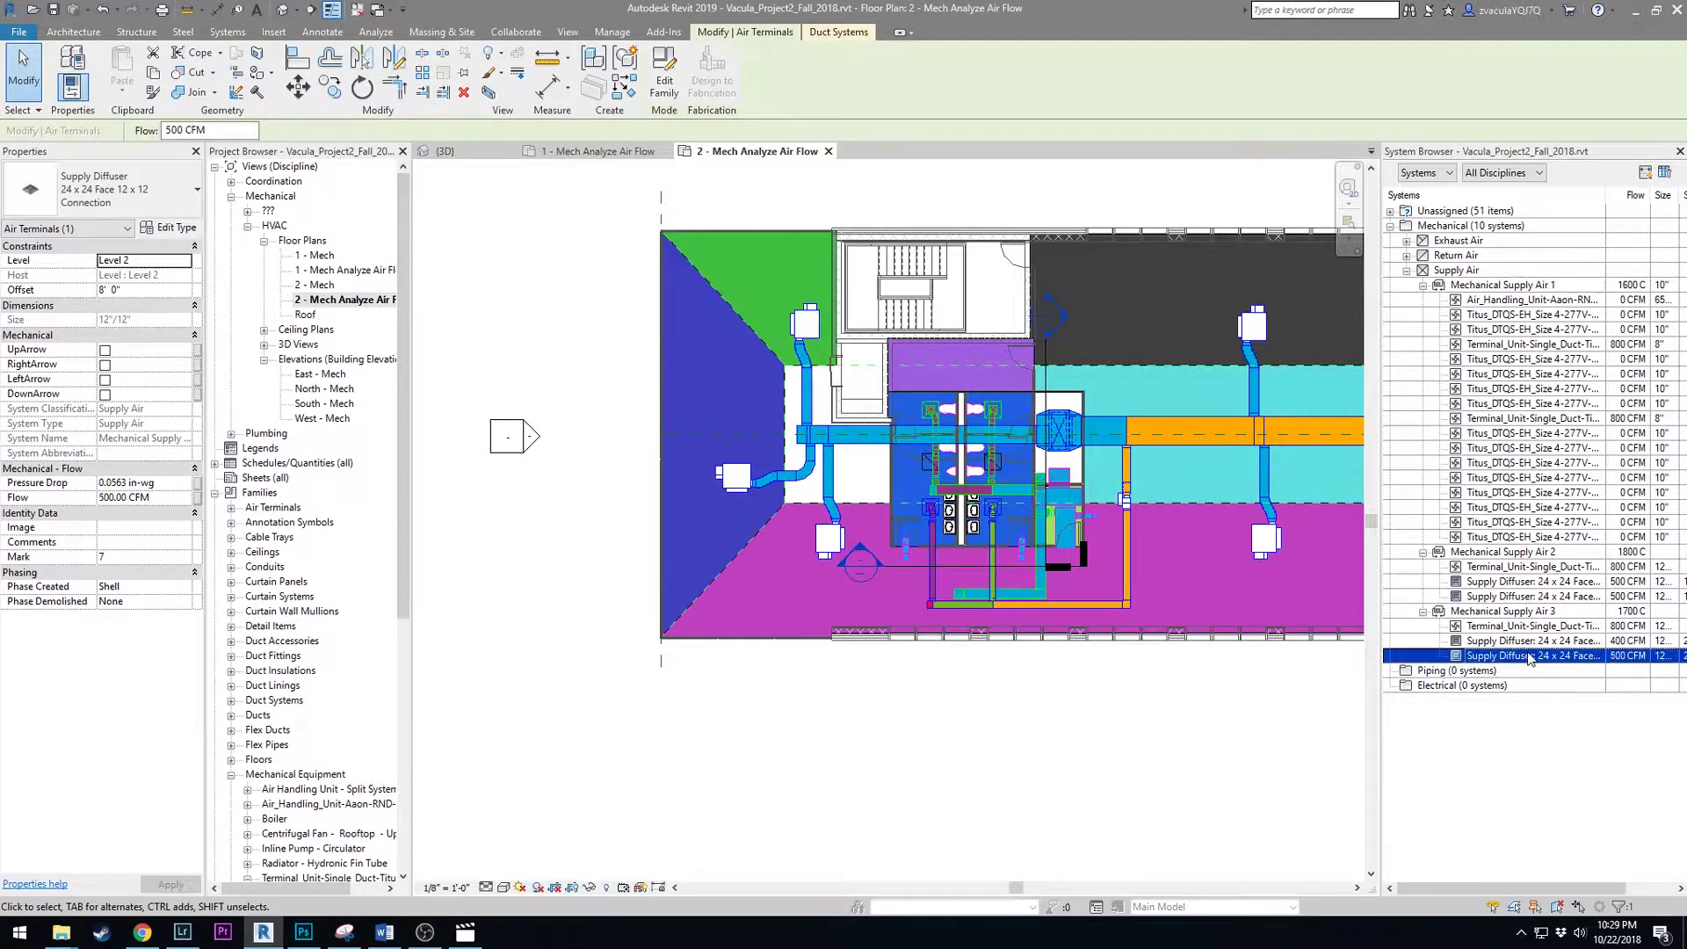
pyautogui.click(183, 495)
pyautogui.write('400')
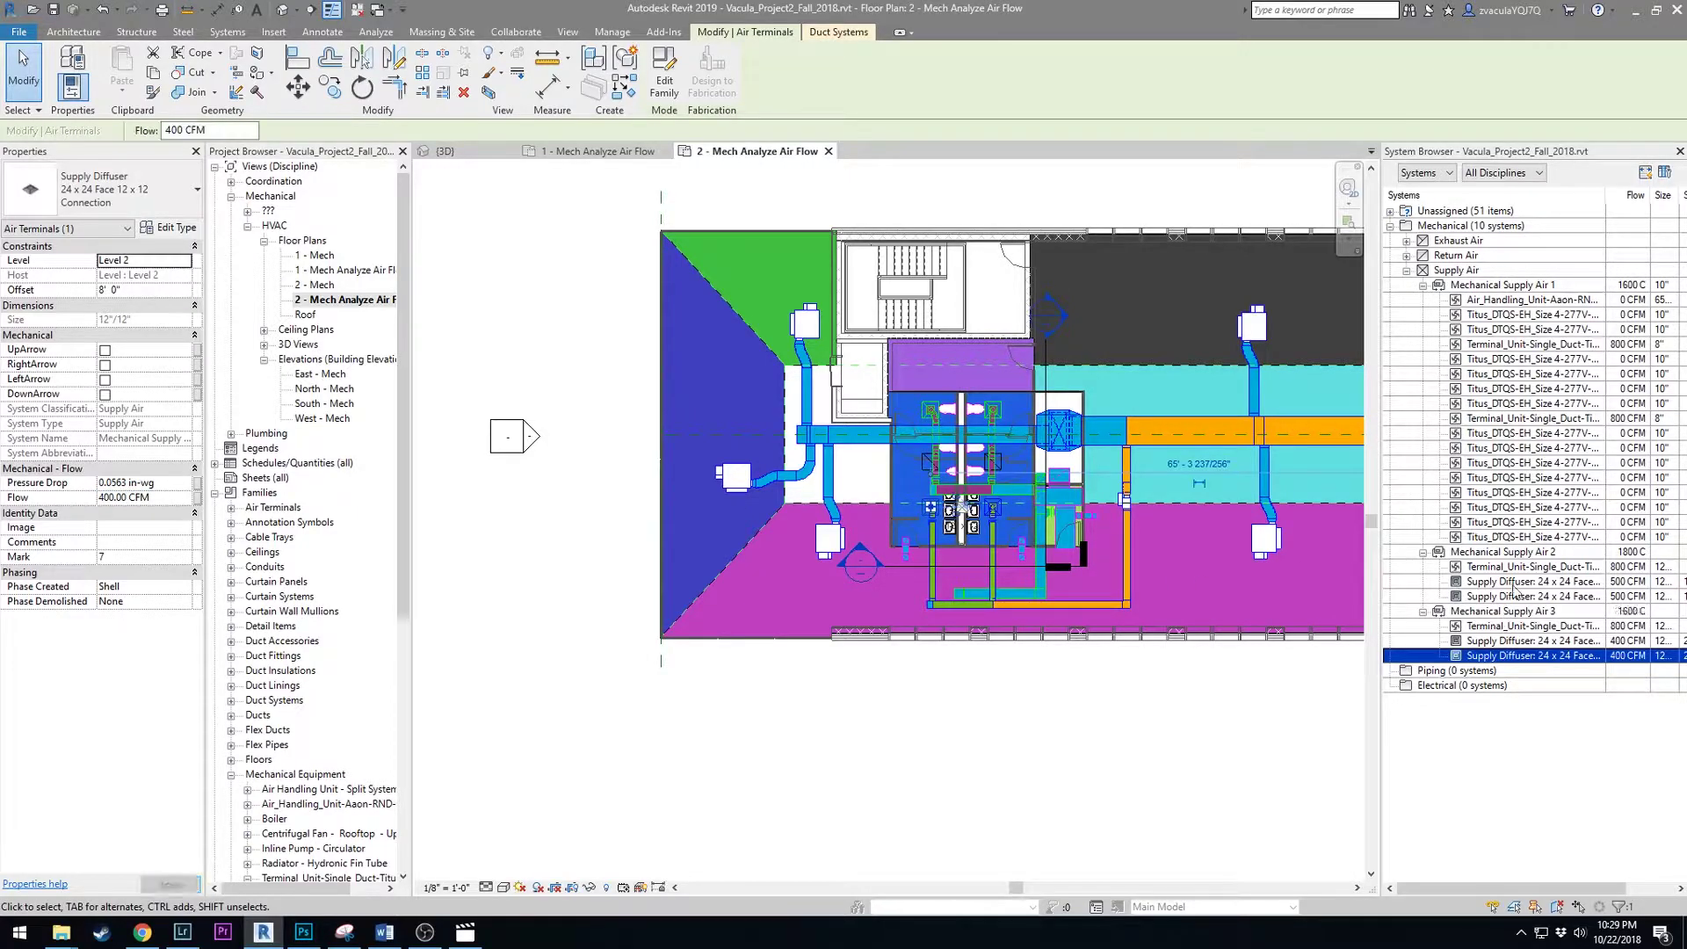
# - Set the flow of both 24 x 24 supply diffusers in Mechanical Supply Air 2 to 400 CFM
pyautogui.click(1516, 582)
pyautogui.keyDown('ctrl'); pyautogui.click(1520, 597); pyautogui.keyUp('ctrl')
pyautogui.click(159, 498)
pyautogui.press('BackSpace')
pyautogui.press('BackSpace')
pyautogui.press('BackSpace')
pyautogui.press('BackSpace')
pyautogui.write('400')
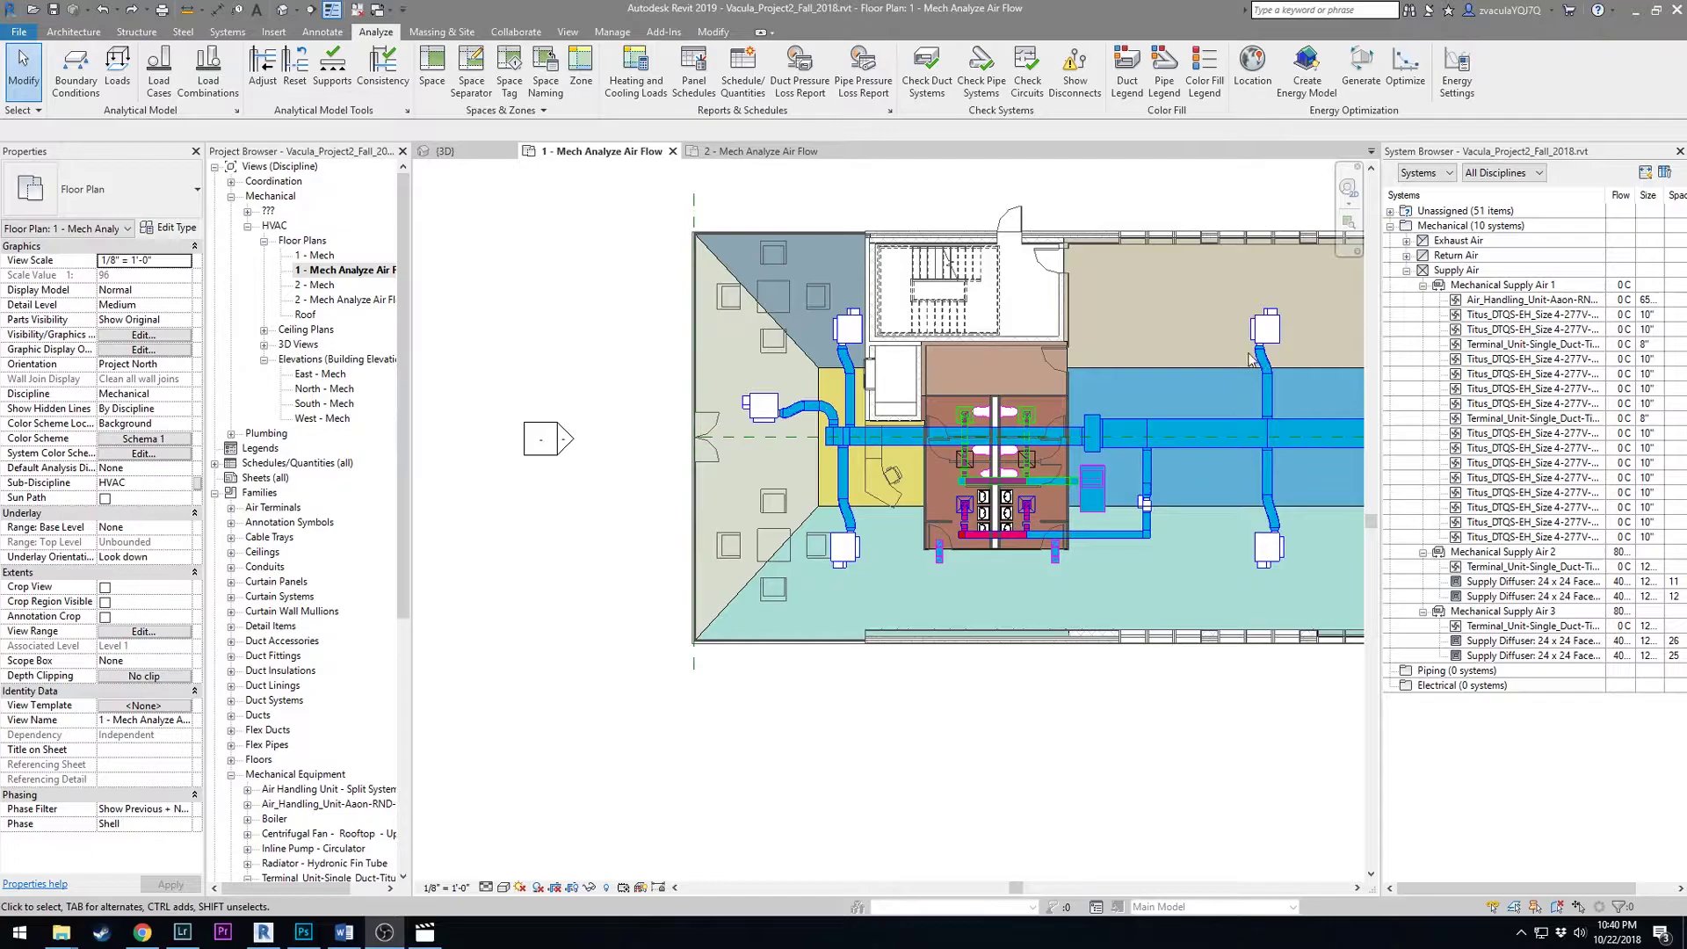
# - Check the flow properties of the terminal units in Mechanical Supply Air 2 and Mechanical Supply Air 3
pyautogui.click(1515, 160)
pyautogui.click(1500, 537)
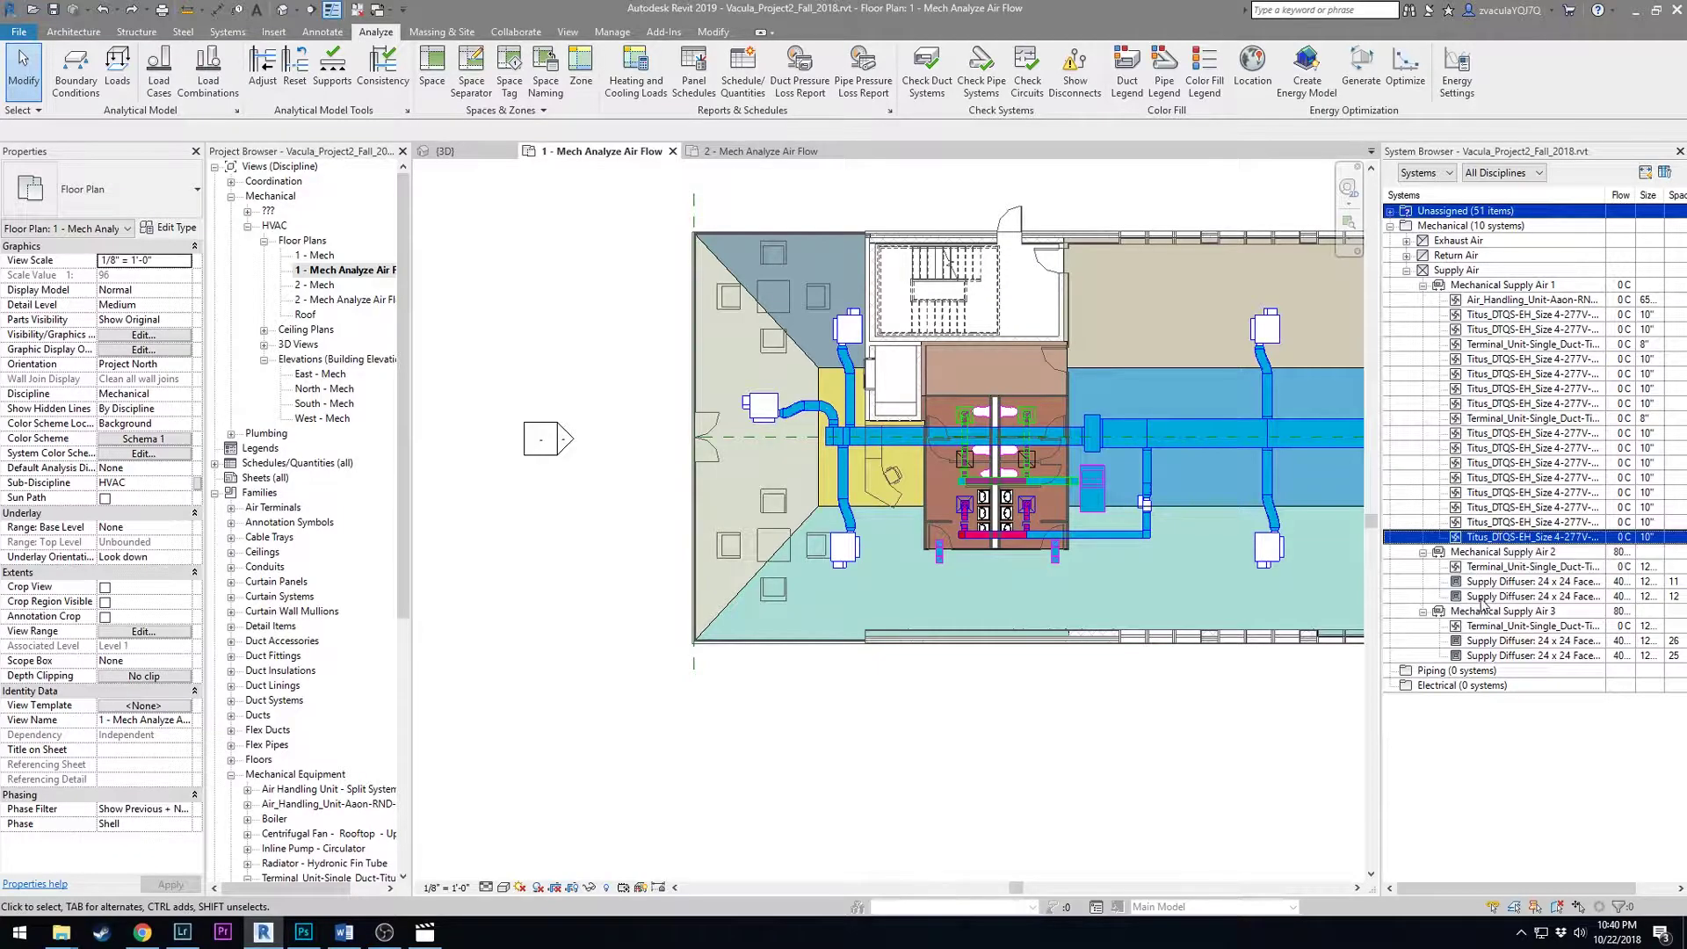
pyautogui.click(1501, 567)
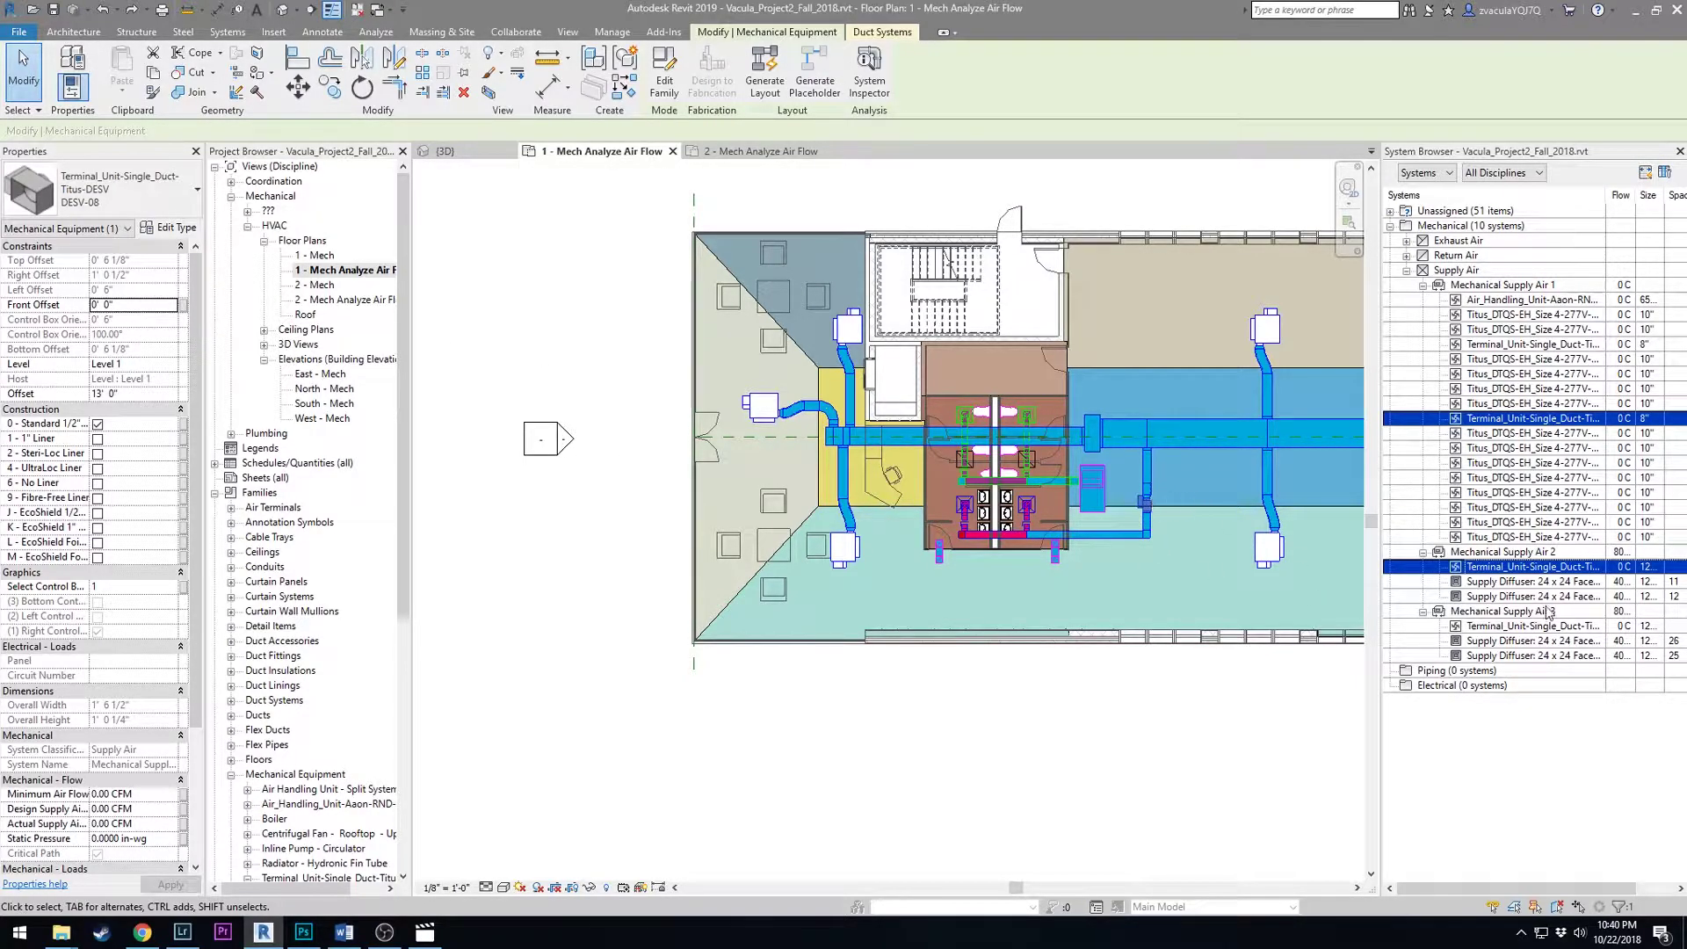
pyautogui.click(1506, 626)
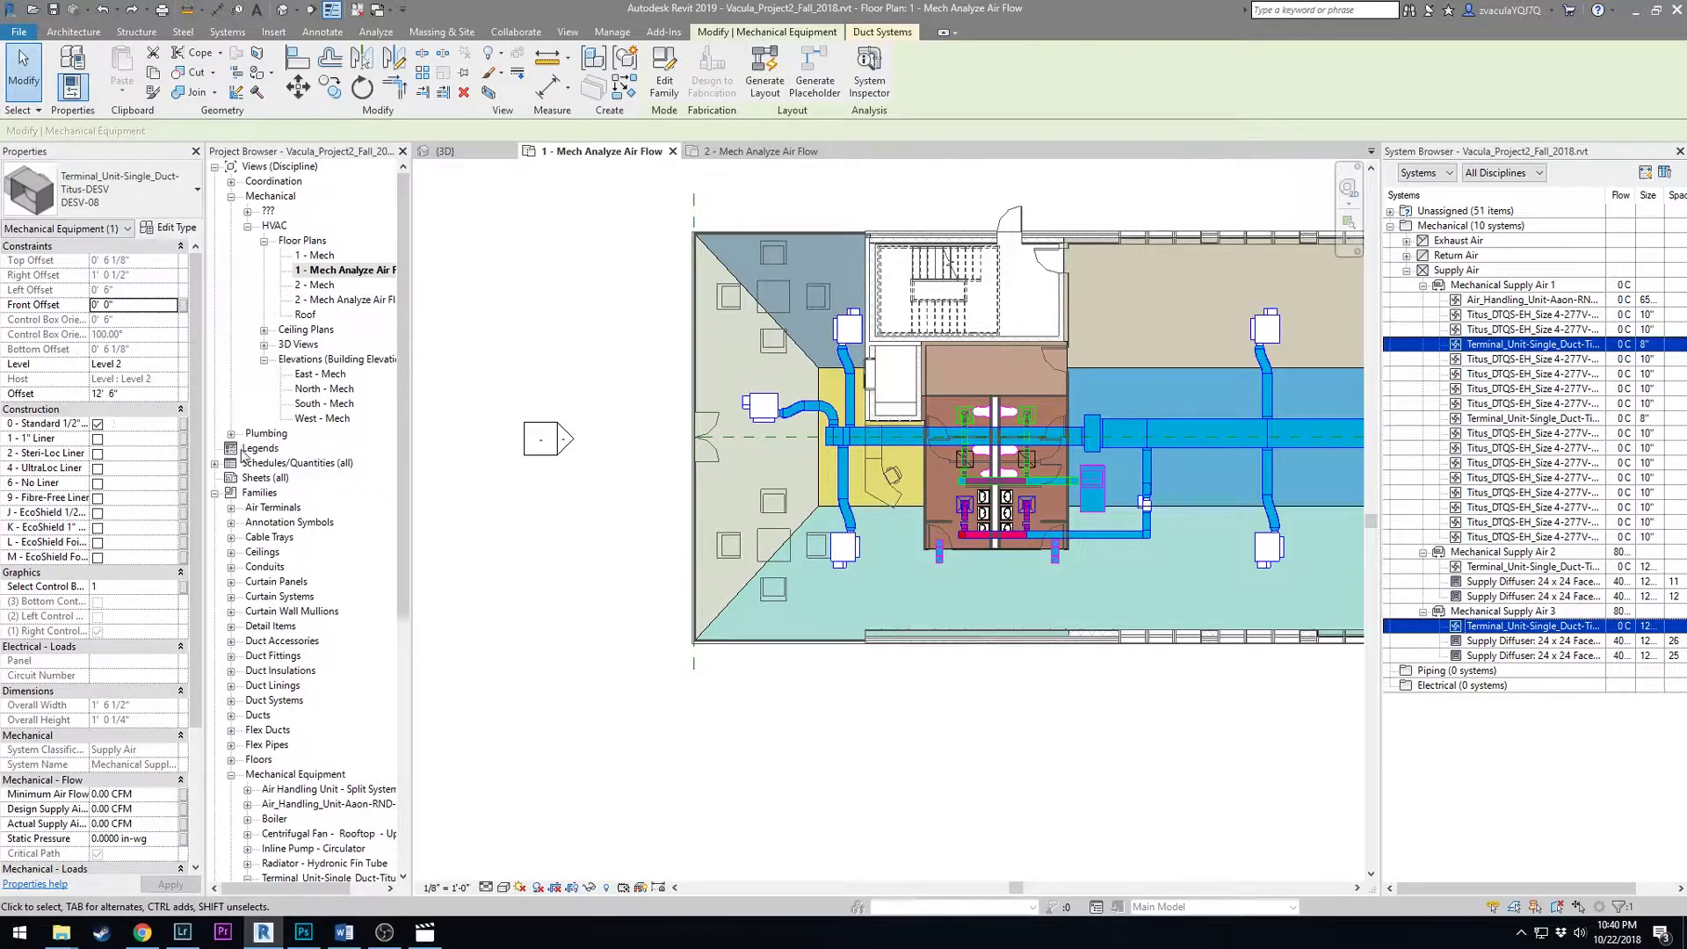
pyautogui.hotkey('alt', 'Tab')
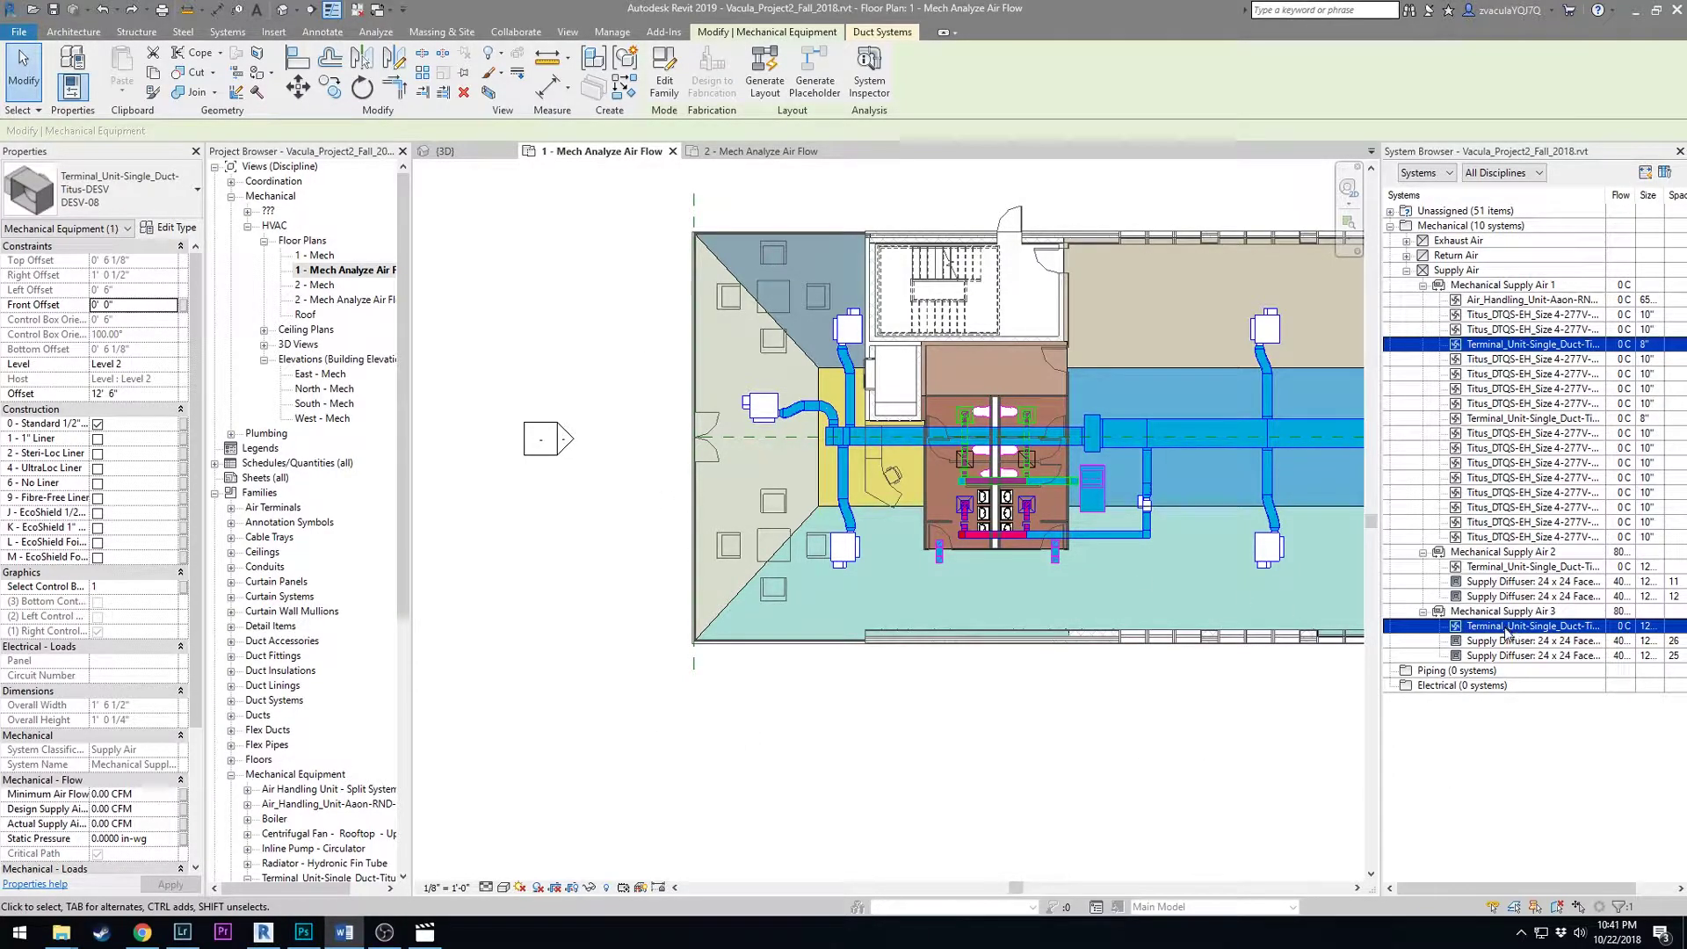
# - Set the actual supply air flow of the Mechanical Supply Air 2 terminal unit to 800 CFM
pyautogui.click(1513, 568)
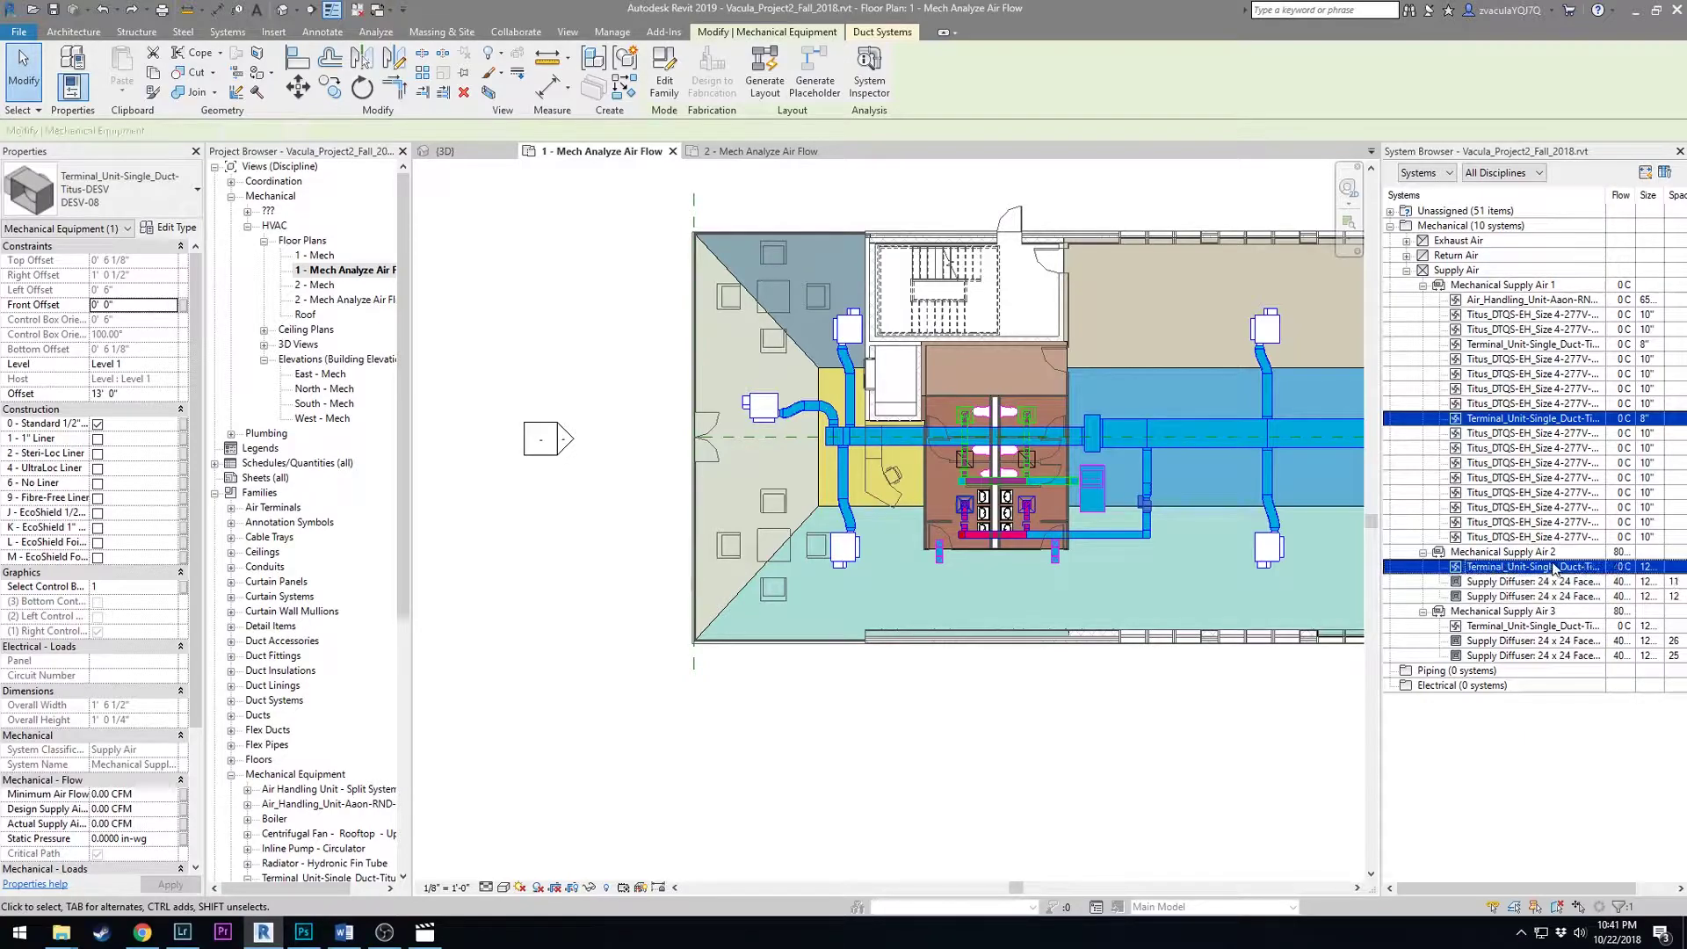
pyautogui.click(151, 823)
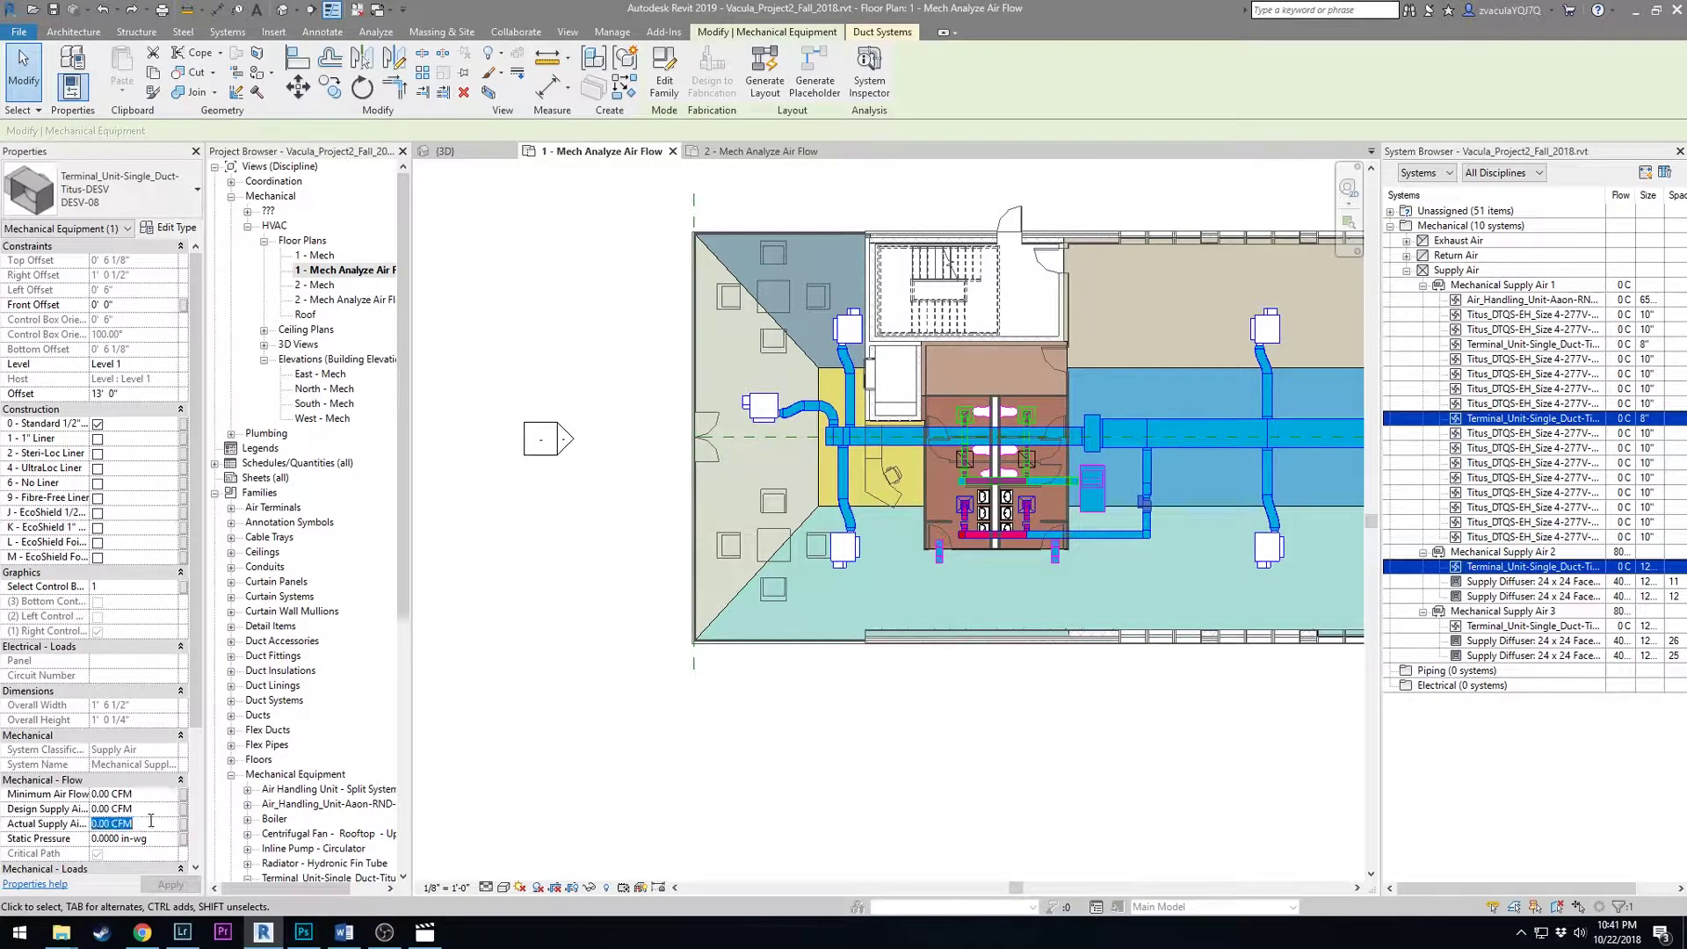
pyautogui.click(160, 824)
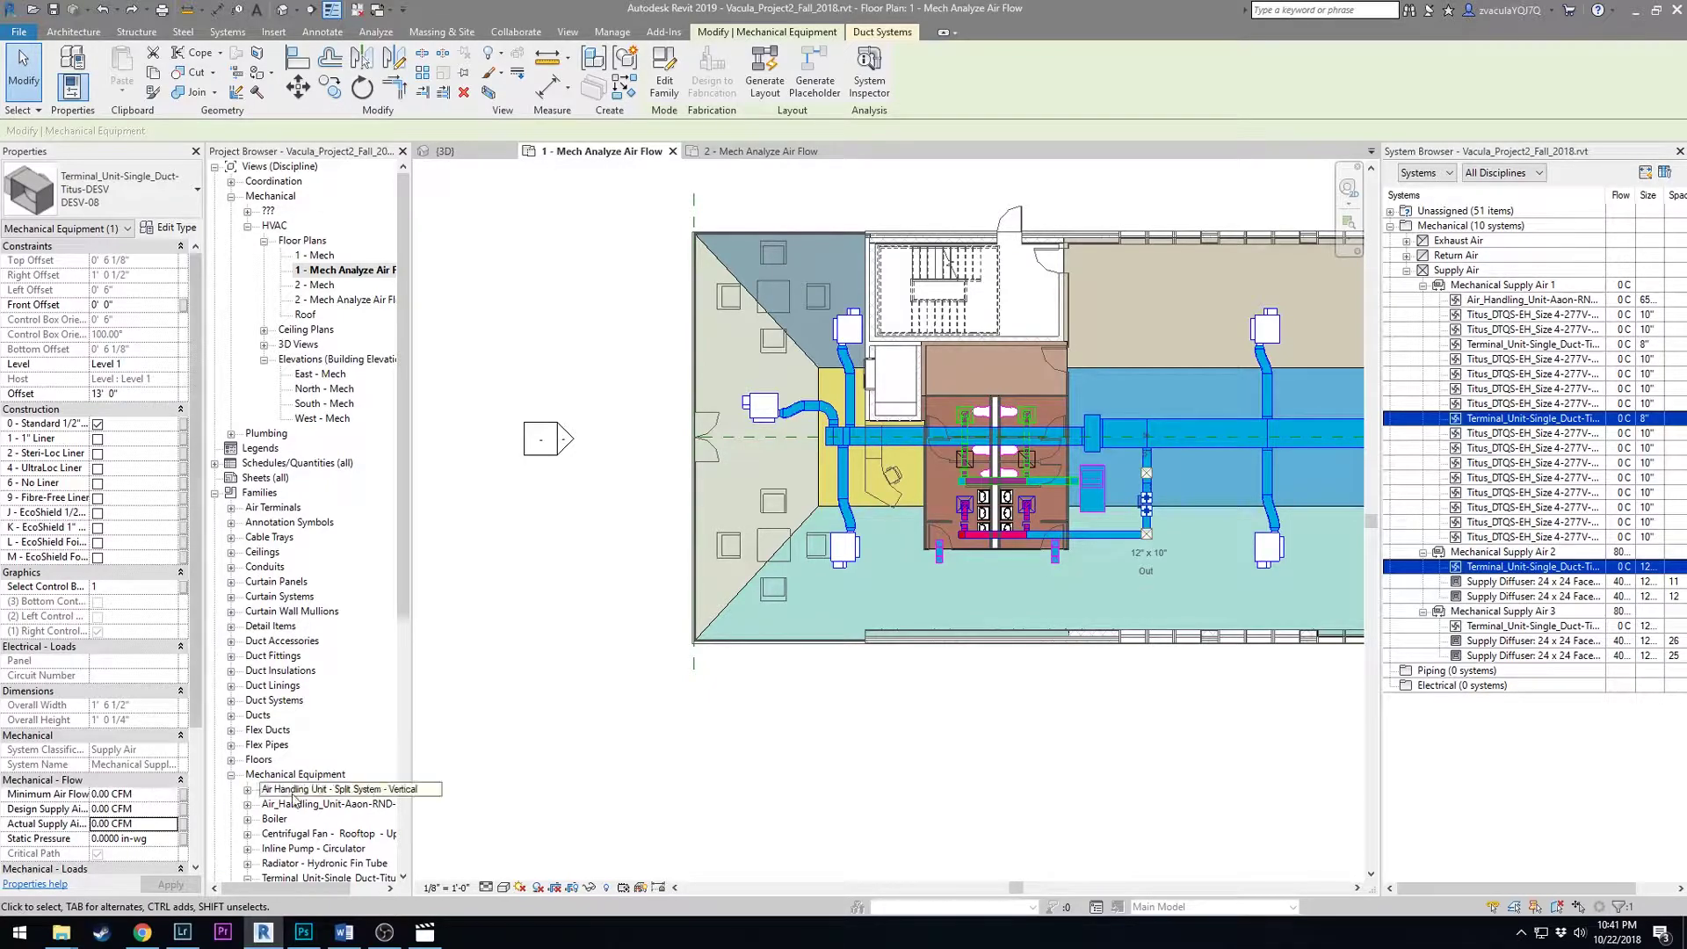
pyautogui.click(159, 822)
pyautogui.write('800')
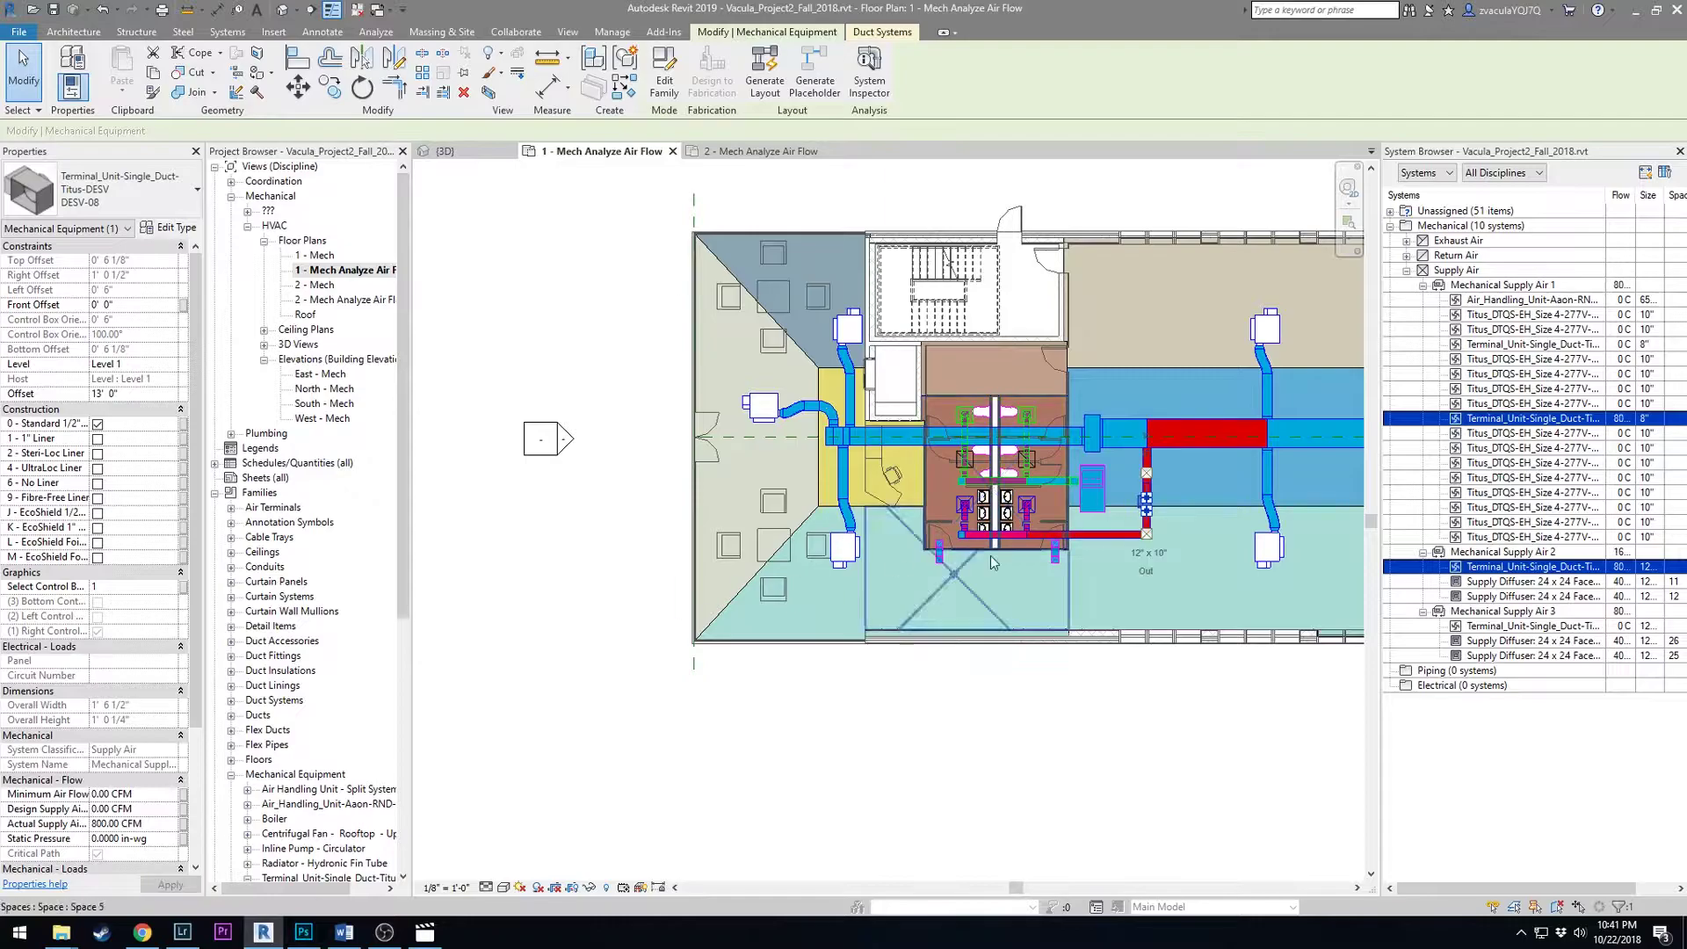
# - Set the actual supply air flow of the Mechanical Supply Air 3 terminal unit to 800 CFM
pyautogui.click(1540, 625)
pyautogui.click(1539, 626)
pyautogui.click(167, 822)
pyautogui.write('800')
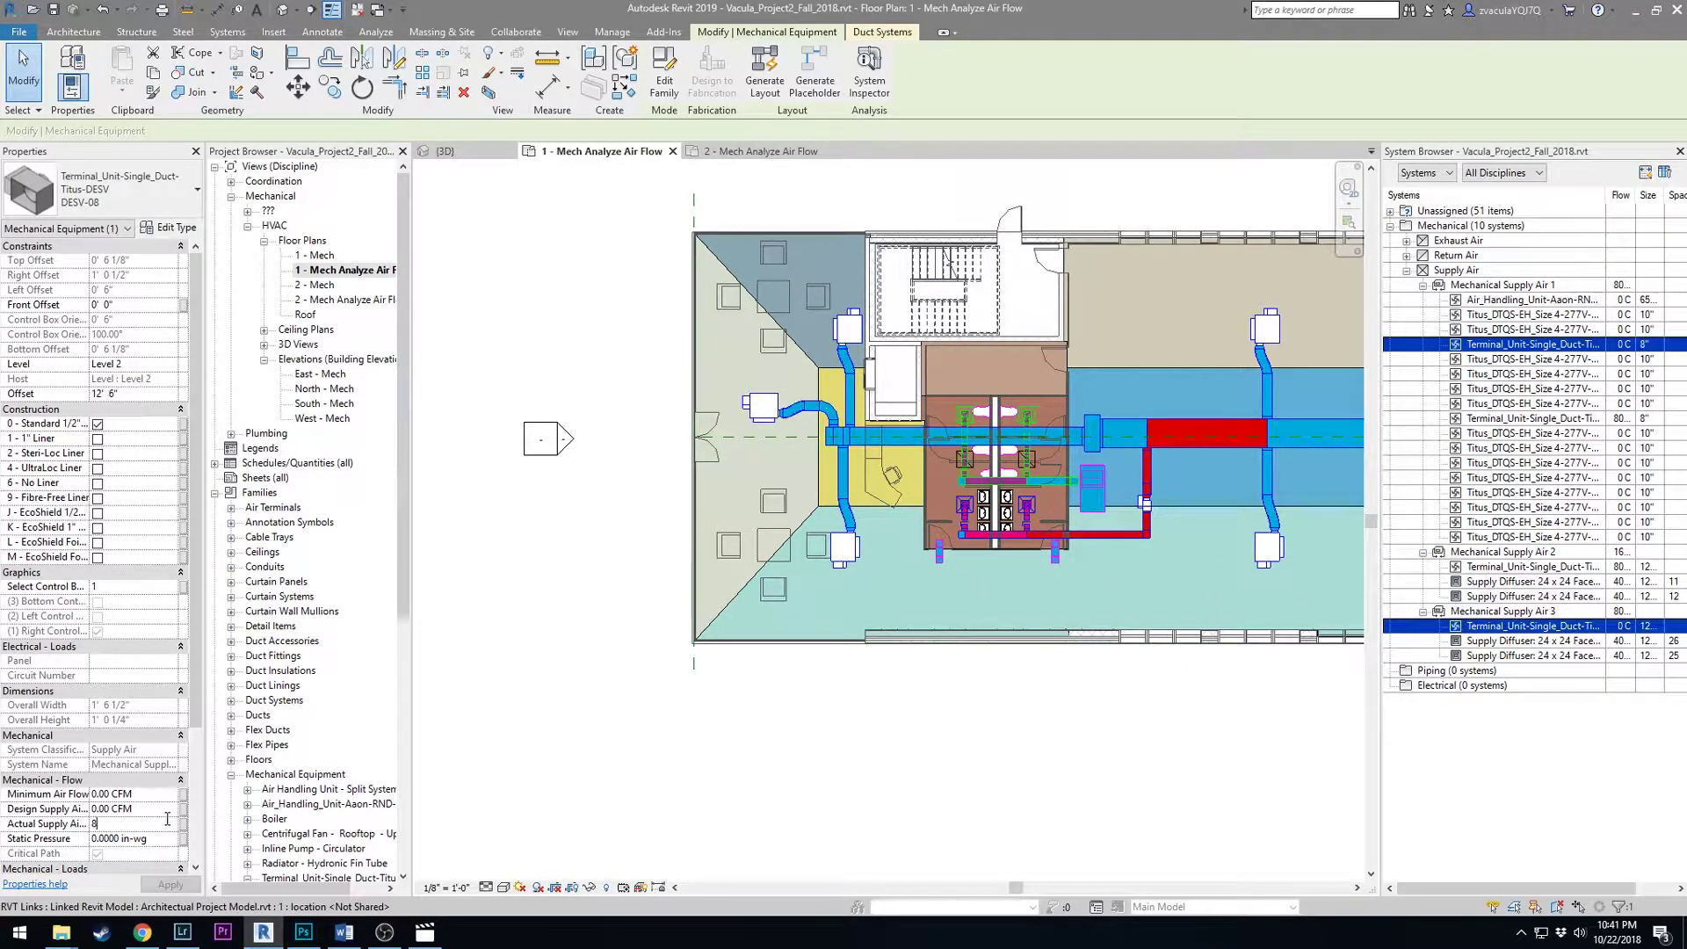
pyautogui.click(170, 884)
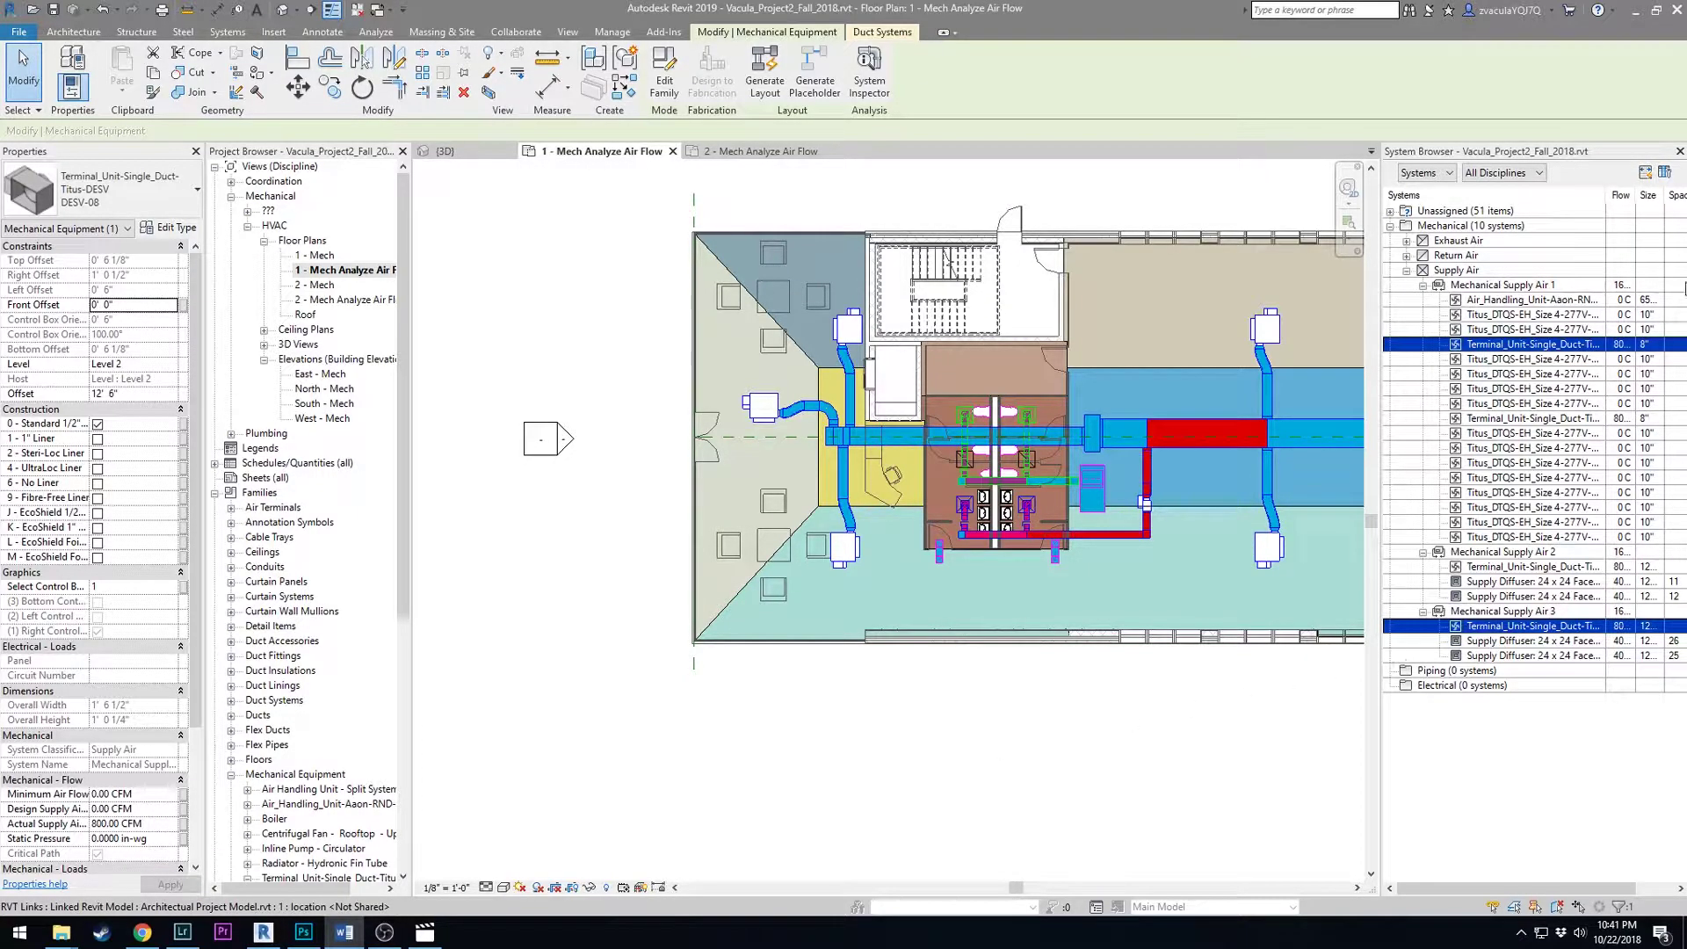
# - Widen the System Browser and its Flow column, and check the flow of all four 24 x 24 supply diffusers
pyautogui.moveTo(1636, 195); pyautogui.dragTo(1657, 194)
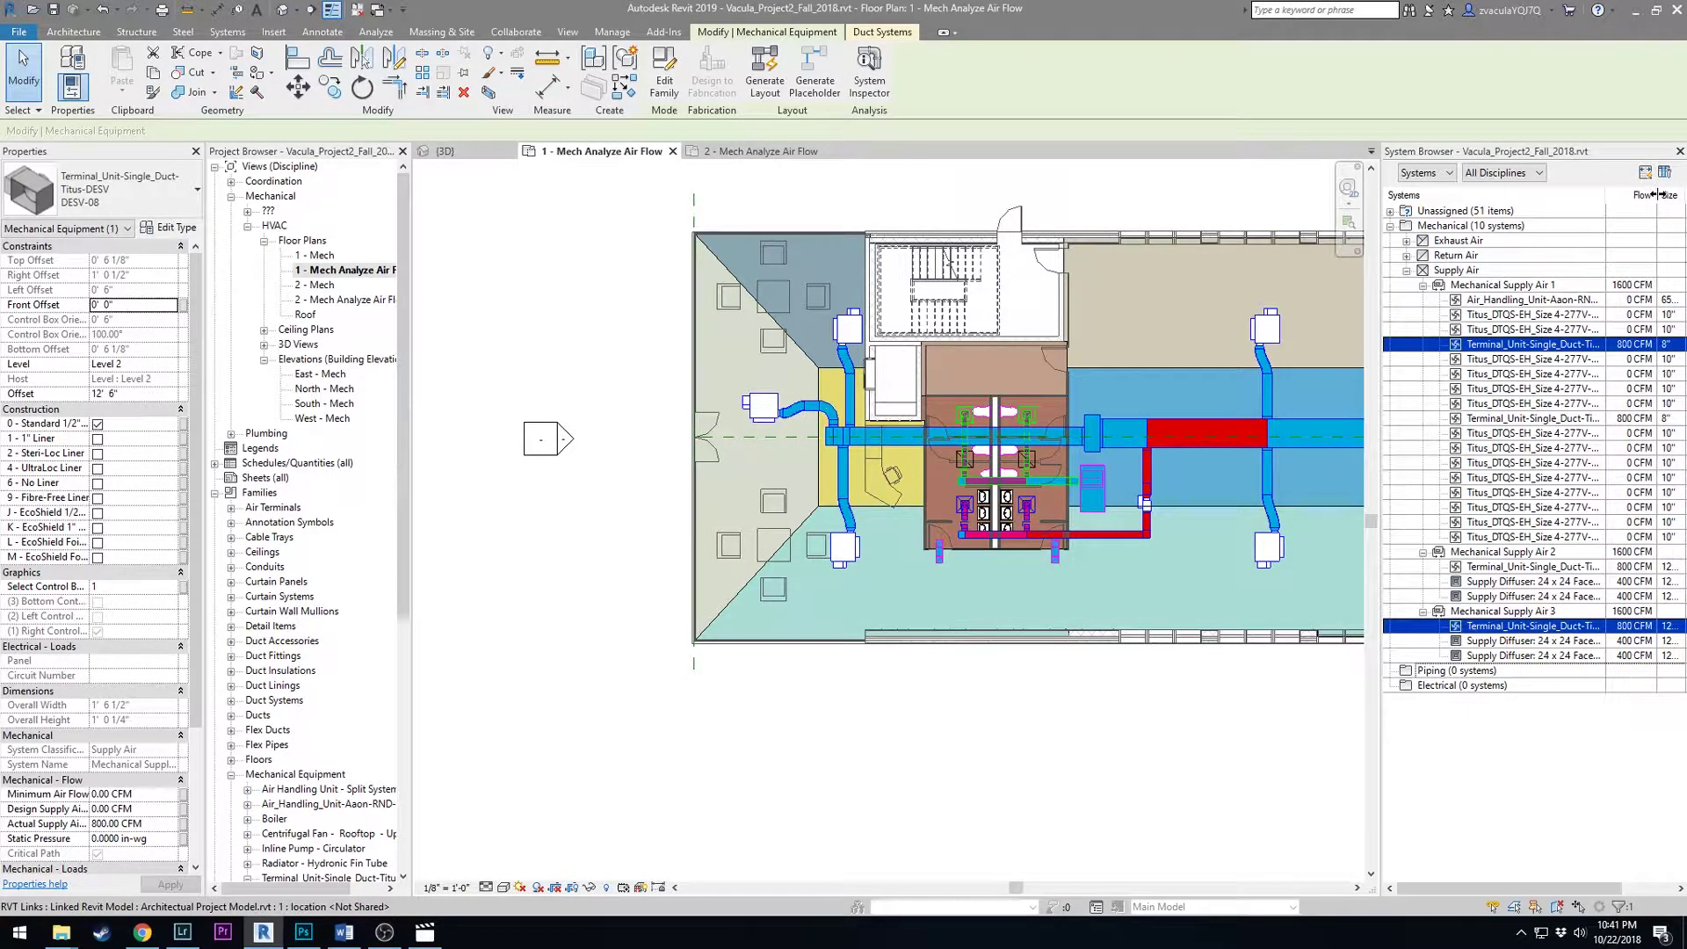
pyautogui.moveTo(1379, 267); pyautogui.dragTo(1356, 263)
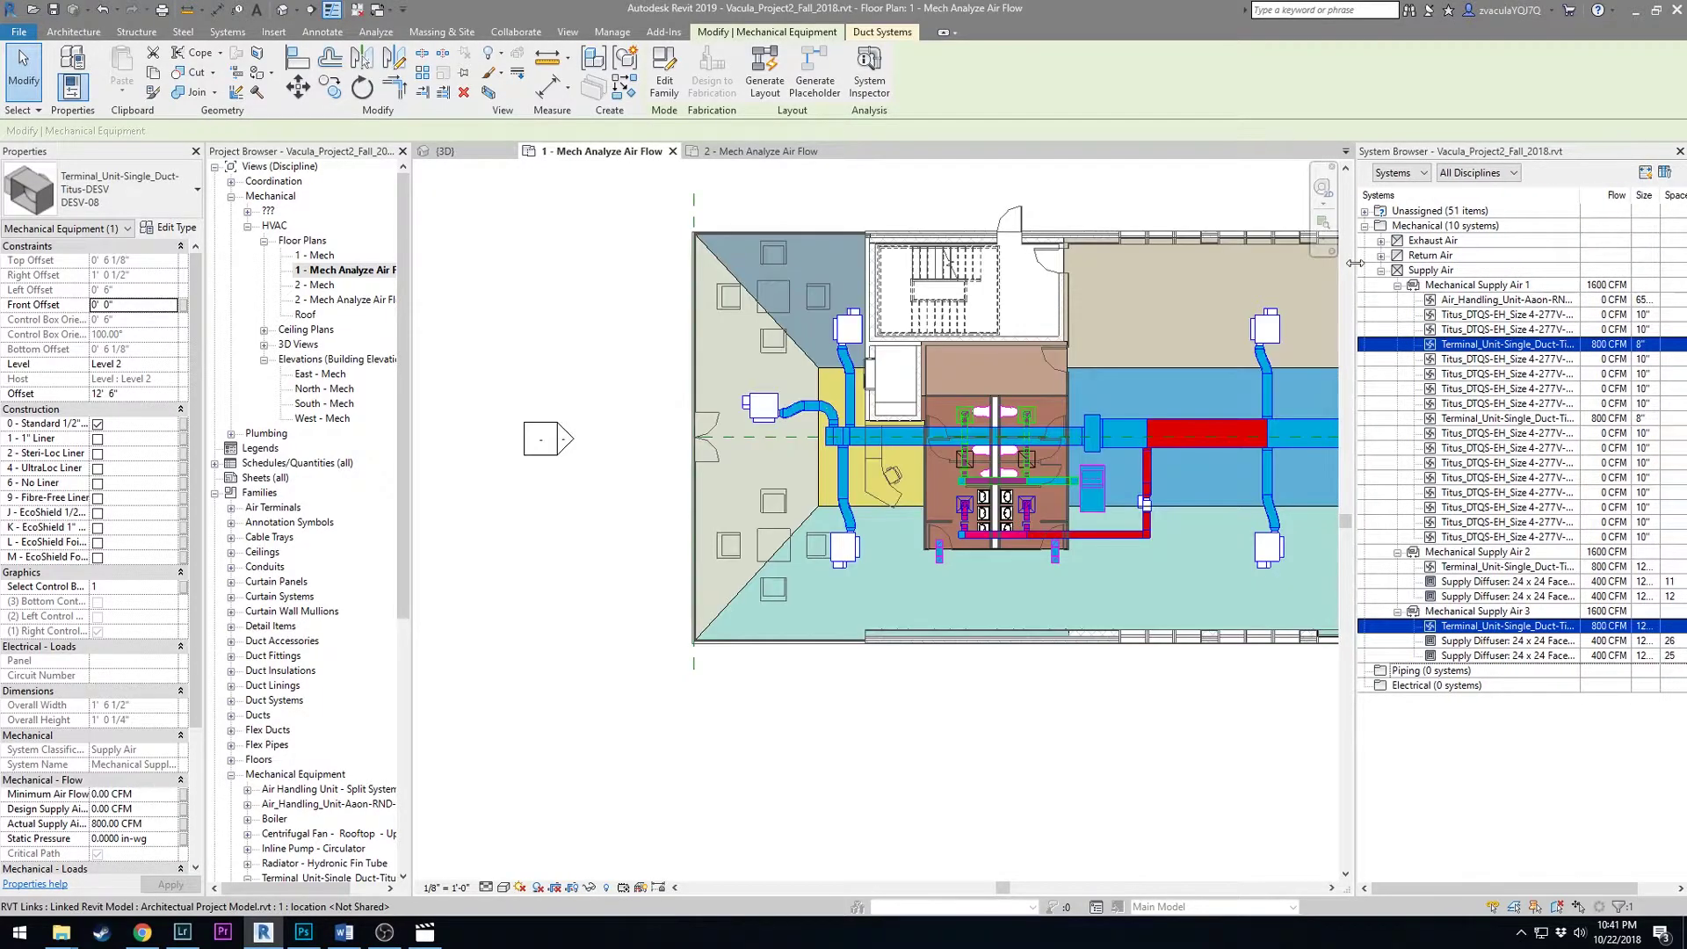
pyautogui.click(1463, 581)
pyautogui.keyDown('ctrl'); pyautogui.click(1466, 595); pyautogui.keyUp('ctrl')
pyautogui.keyDown('ctrl'); pyautogui.click(1481, 657); pyautogui.keyUp('ctrl')
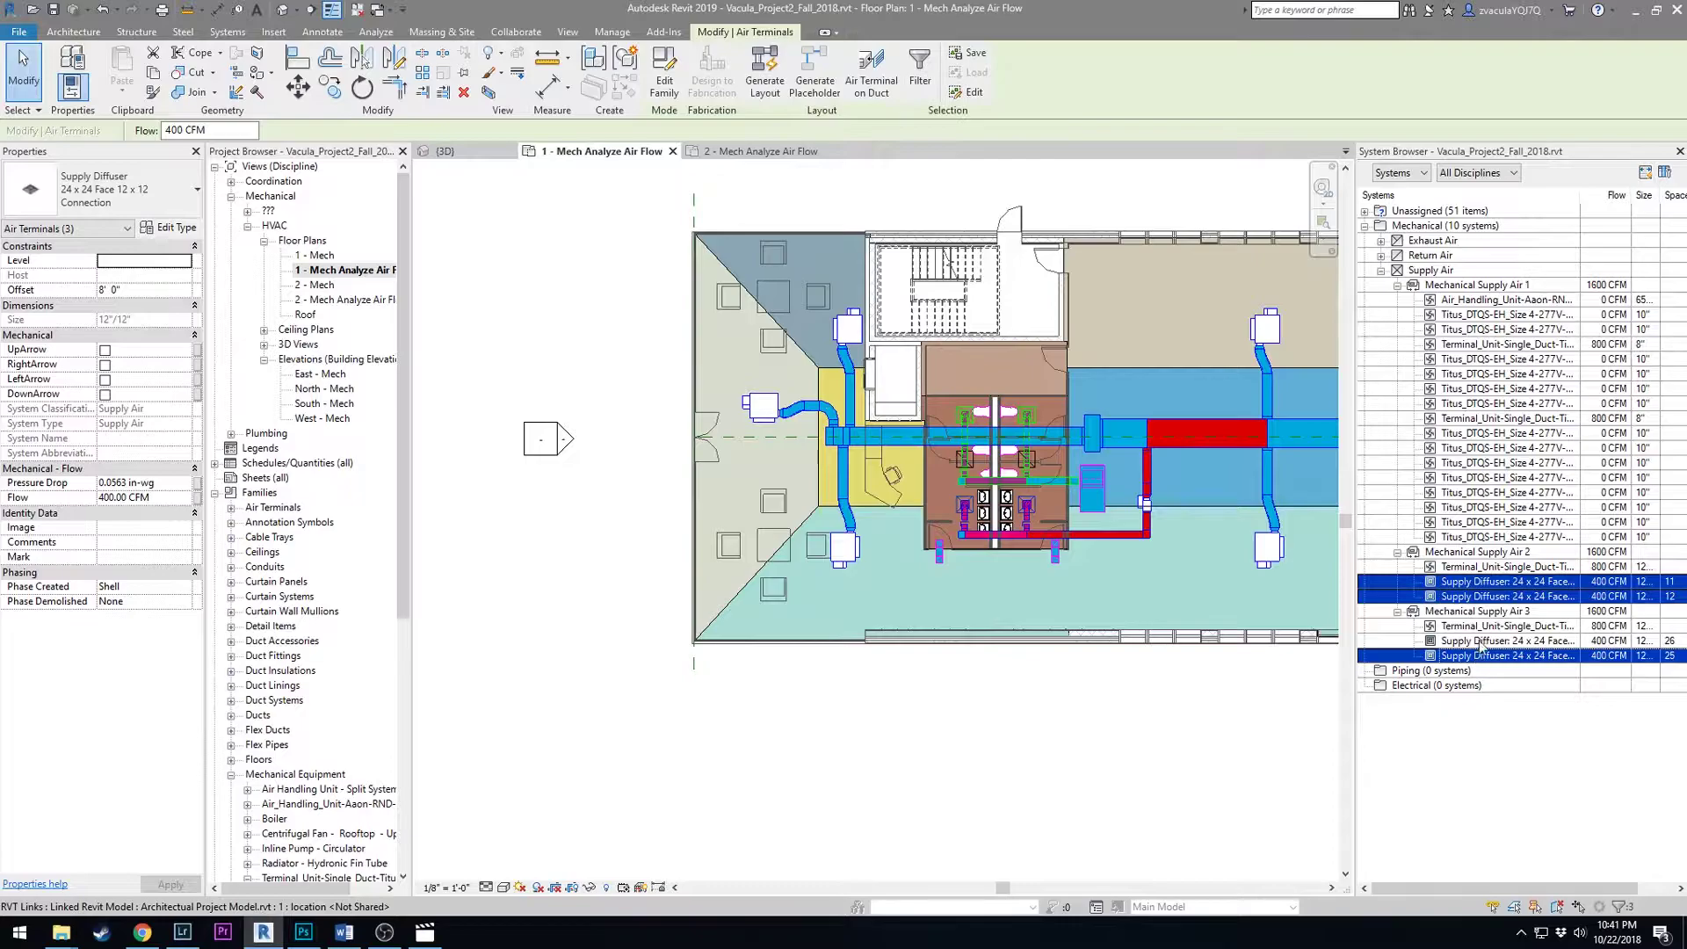
pyautogui.keyDown('ctrl'); pyautogui.click(1482, 644); pyautogui.keyUp('ctrl')
pyautogui.click(145, 497)
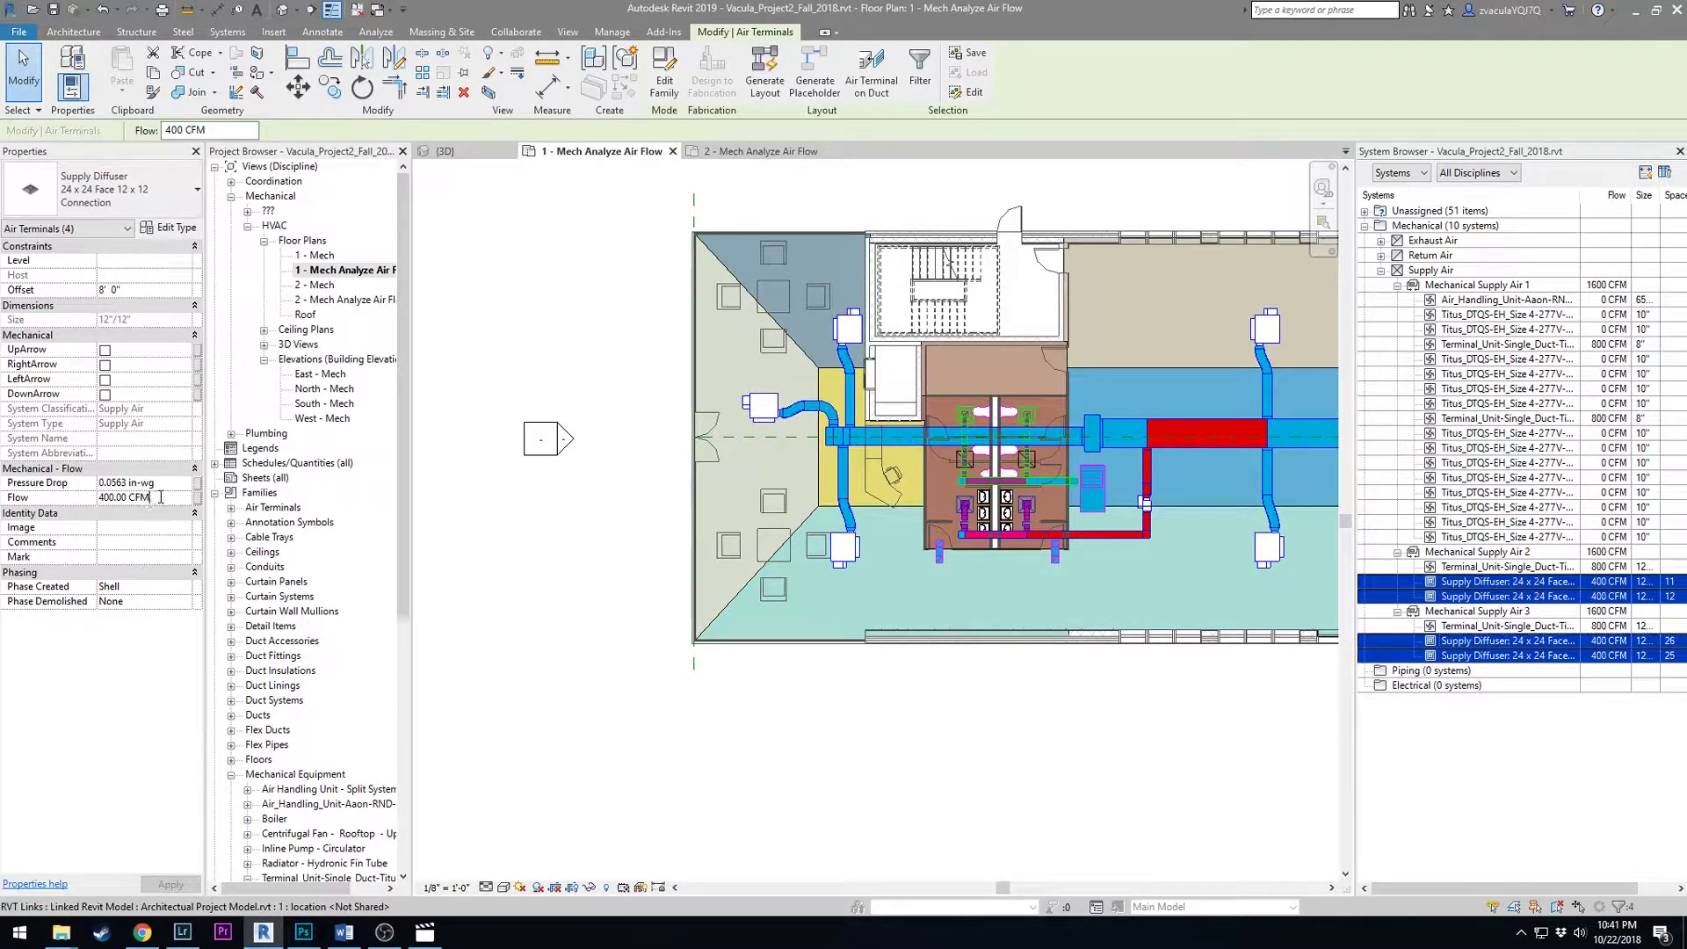
pyautogui.moveTo(154, 500); pyautogui.dragTo(113, 499)
pyautogui.click(103, 498)
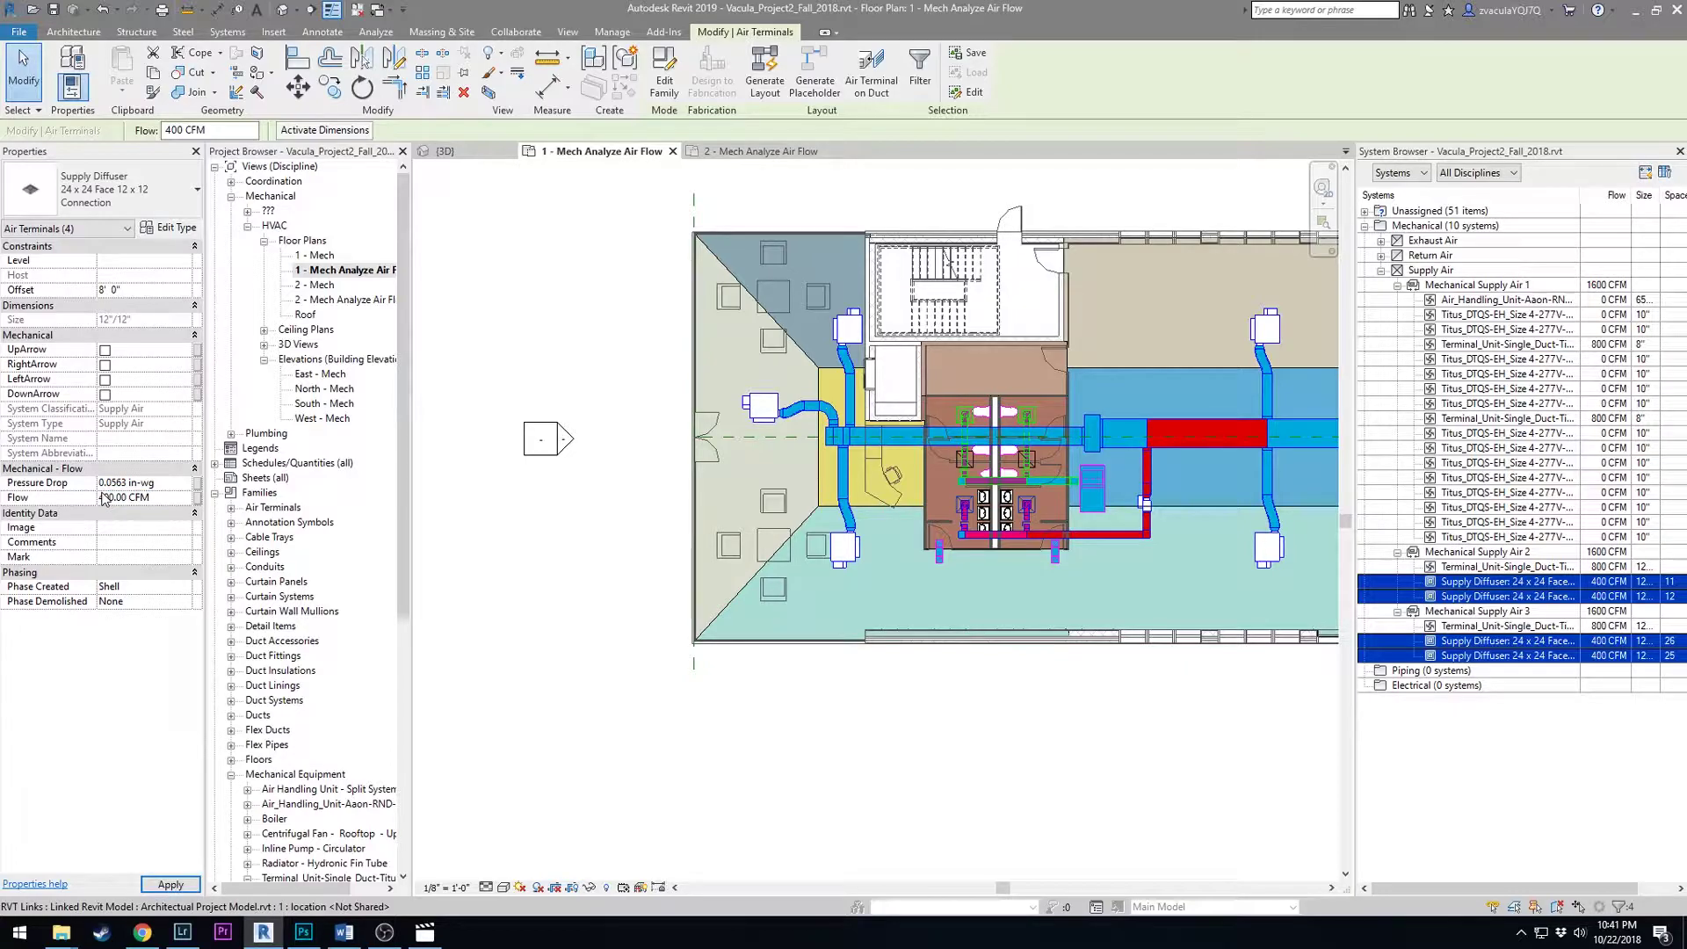
# - Compare the total flow of Mechanical Supply Air 2 with the flows of its terminal unit and supply diffusers
pyautogui.click(1592, 553)
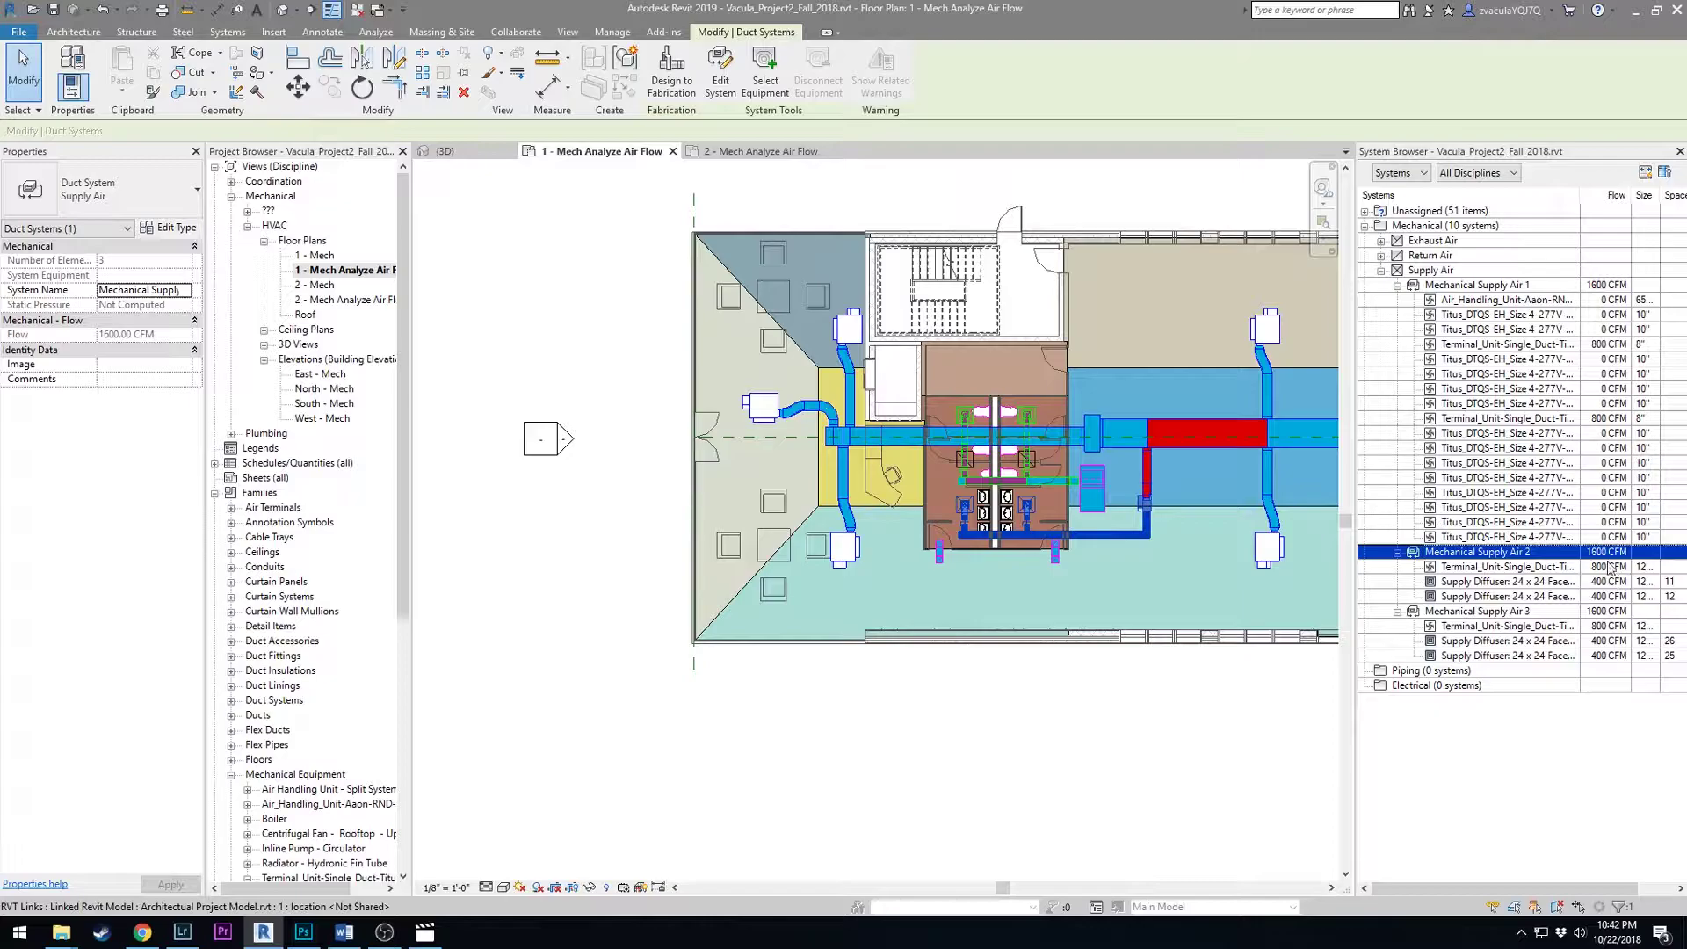
pyautogui.click(1612, 567)
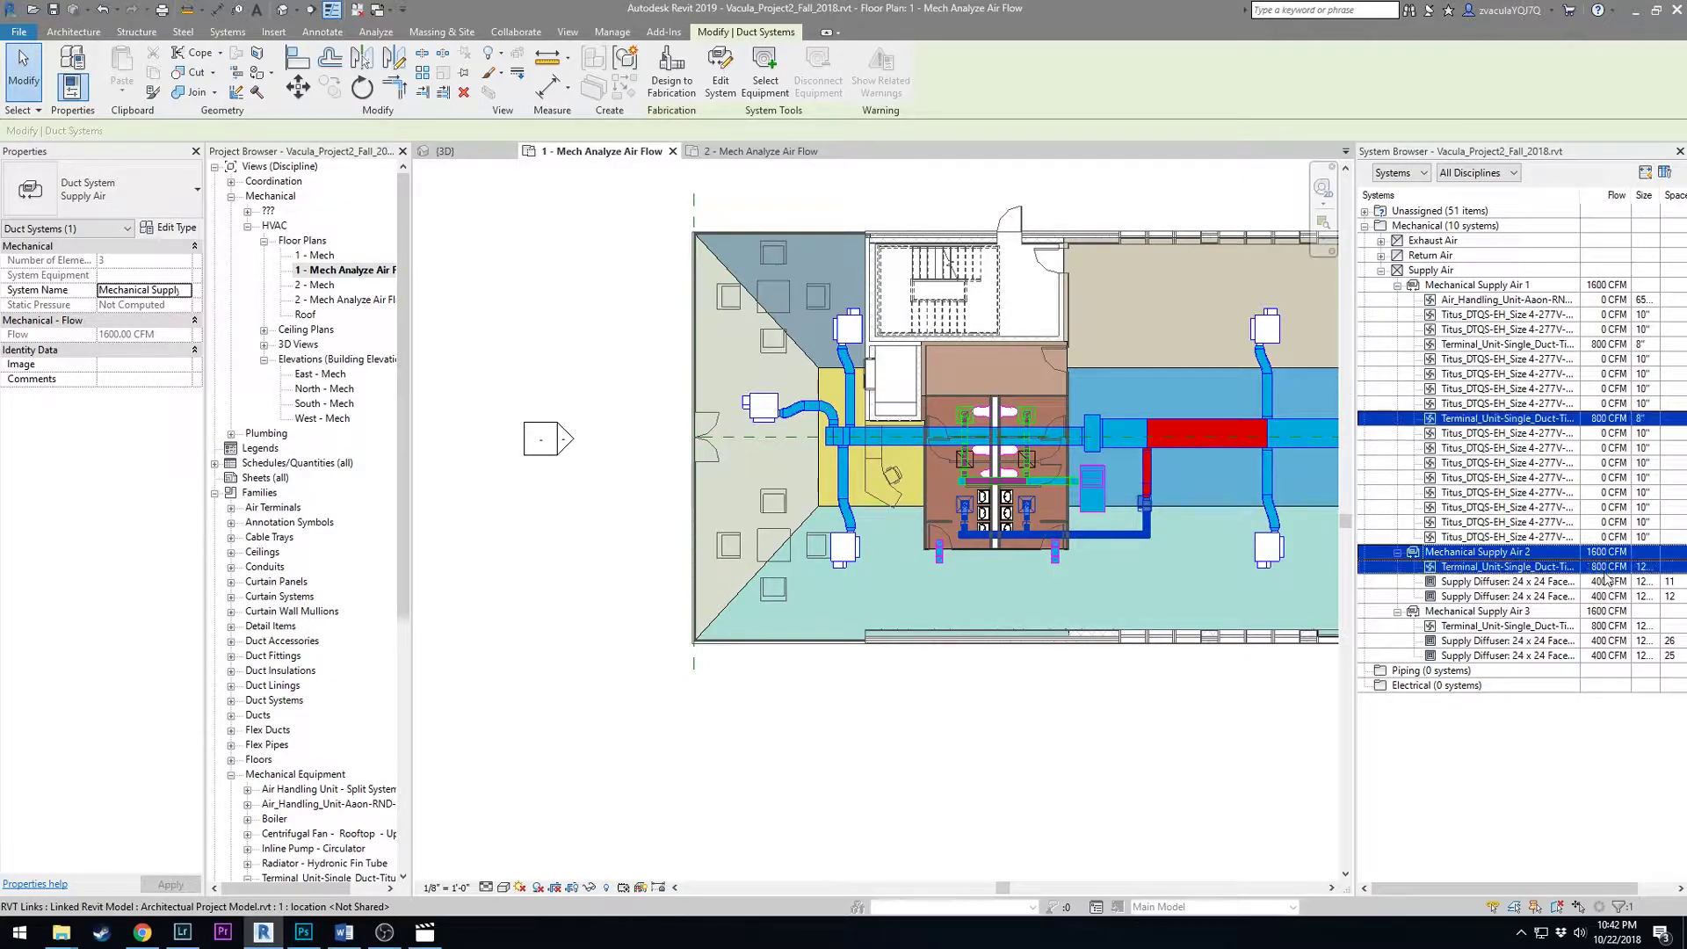
pyautogui.click(1611, 580)
pyautogui.click(1613, 567)
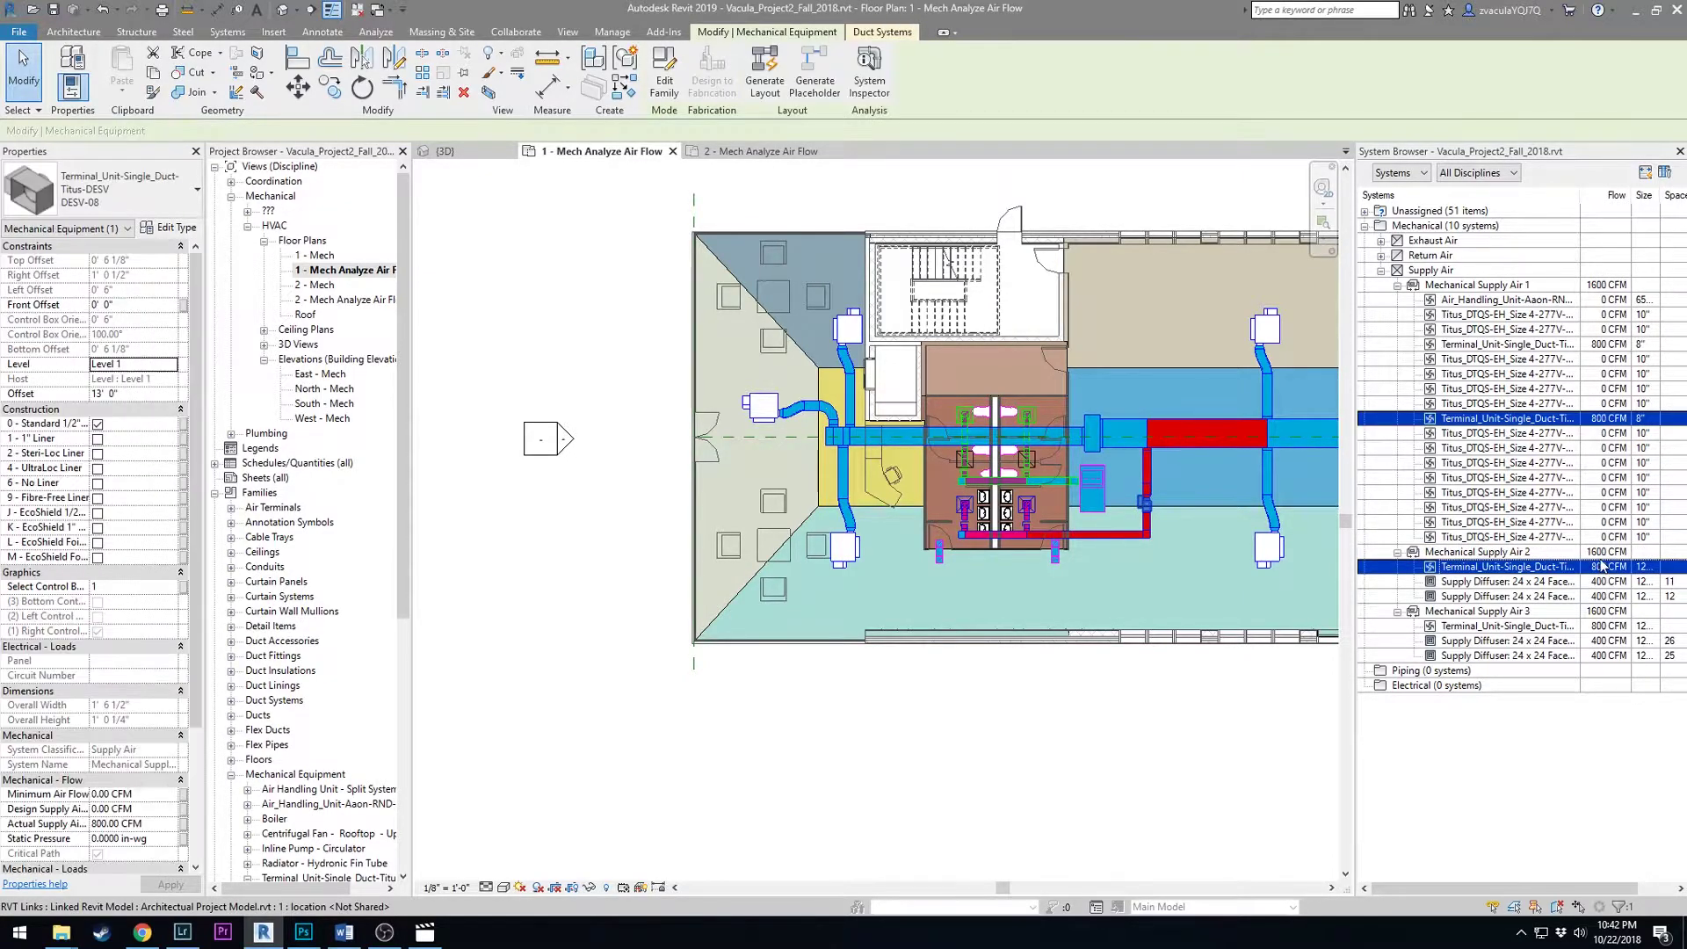
pyautogui.click(1611, 554)
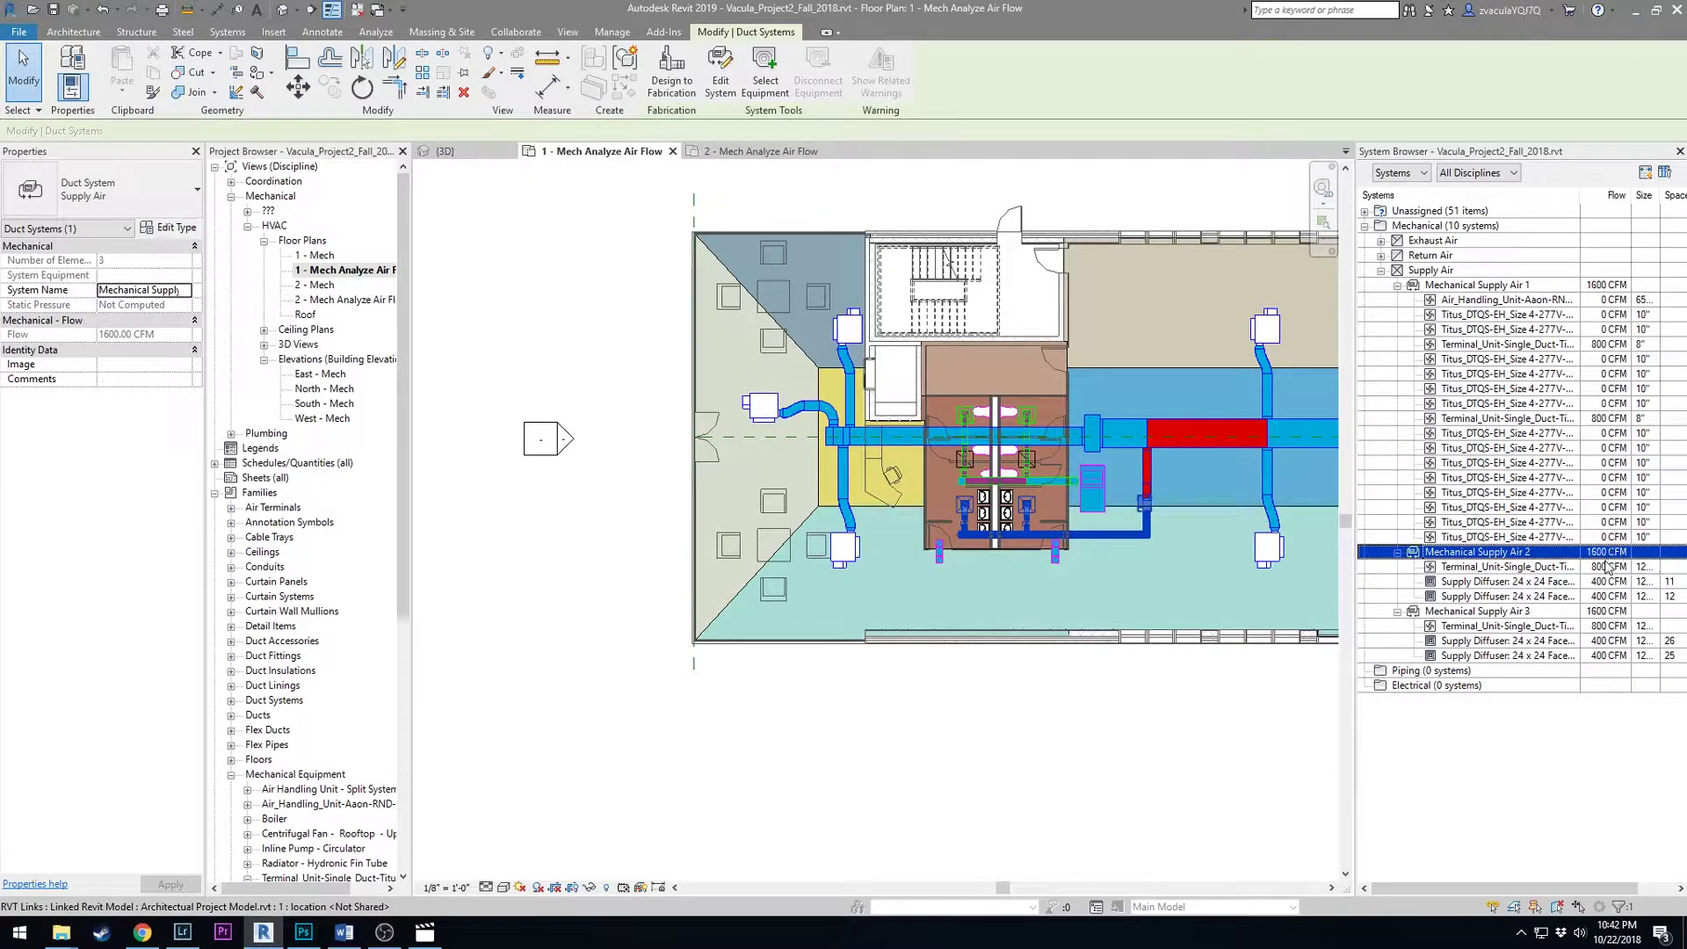
pyautogui.click(1613, 567)
pyautogui.click(1611, 580)
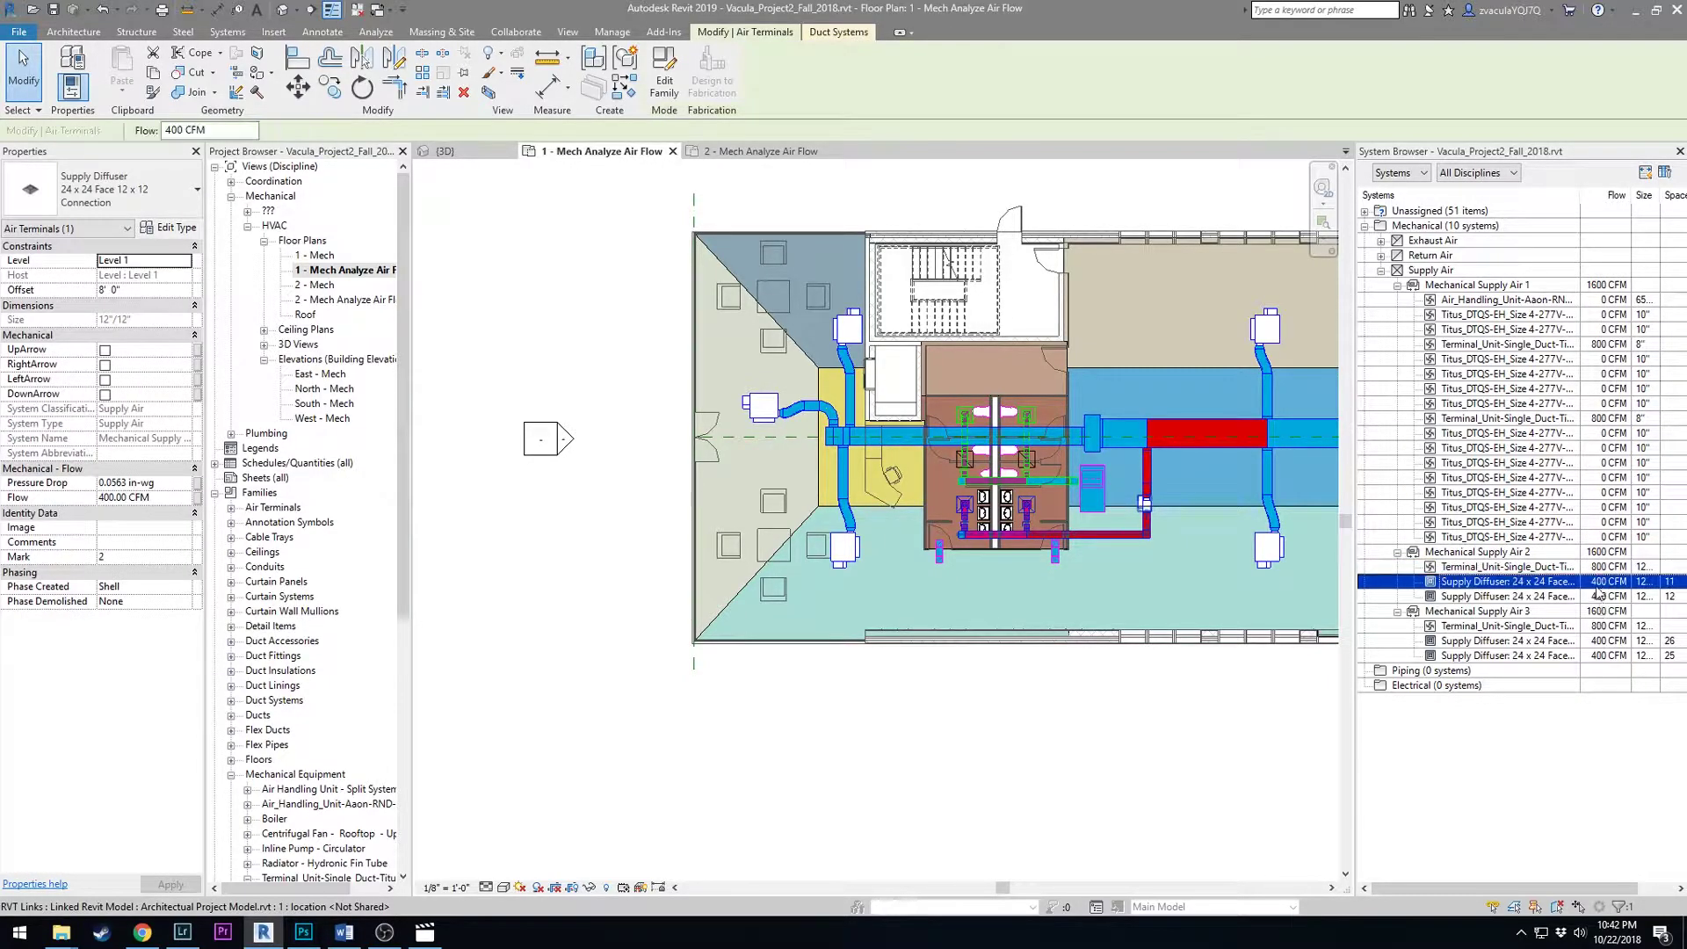
pyautogui.click(1529, 566)
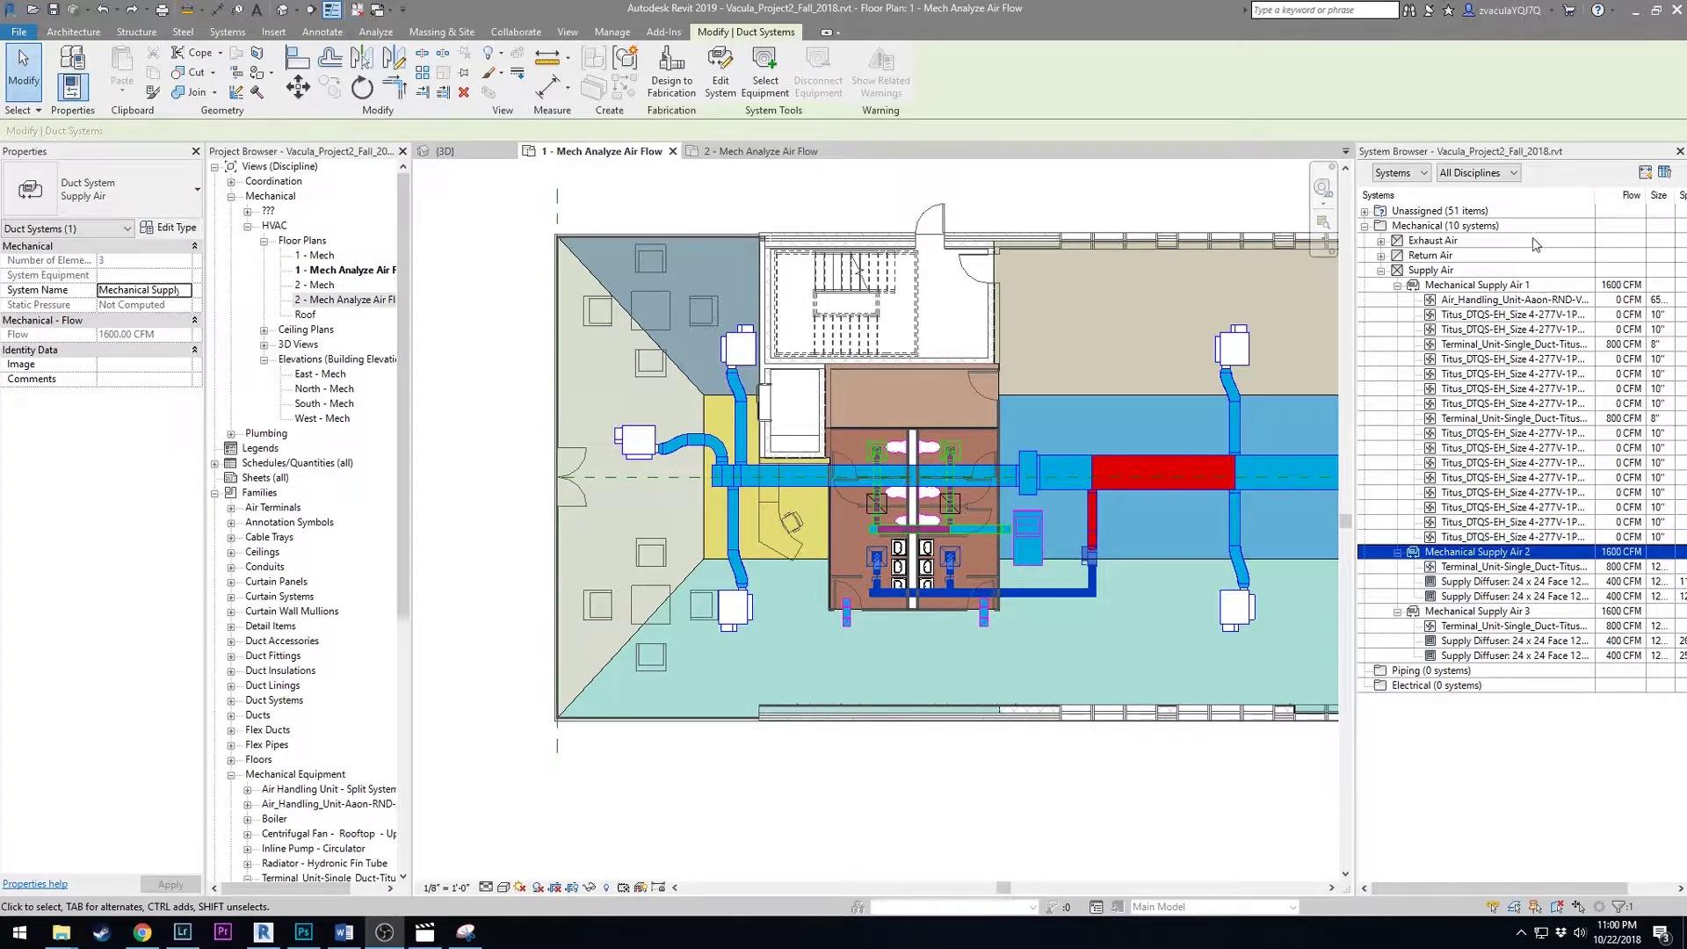
# - Examine the Mechanical Supply Air 1 system and the properties of its air handling unit
pyautogui.click(1521, 295)
pyautogui.click(1521, 286)
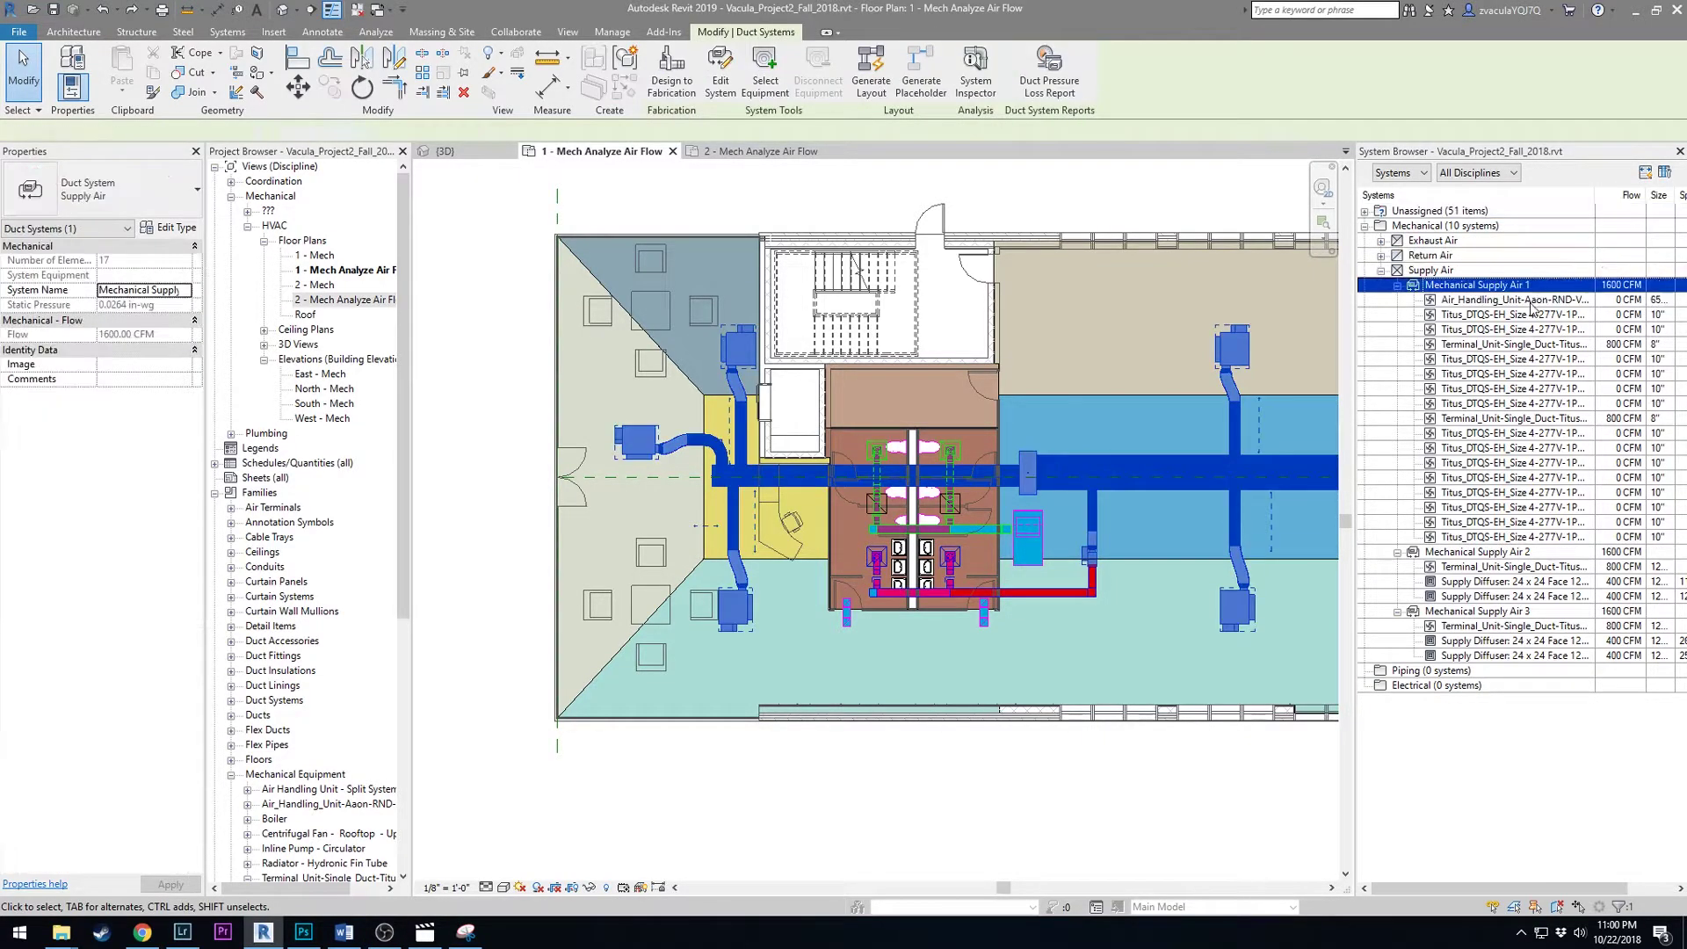
pyautogui.click(1467, 302)
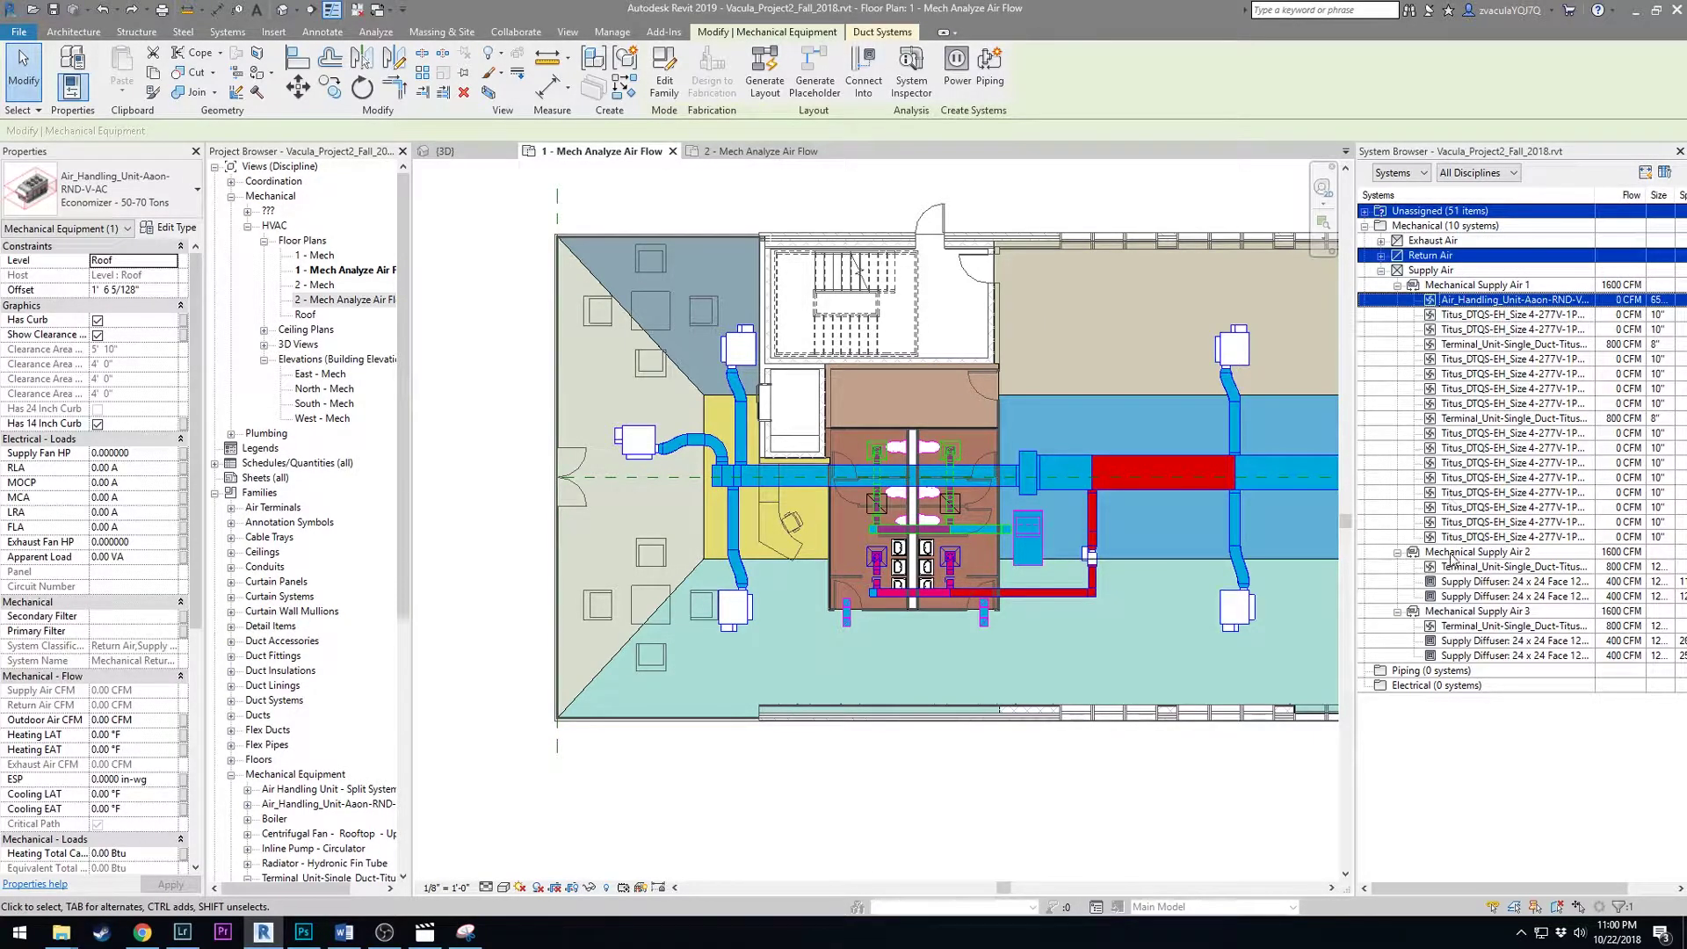
# - Assign the terminal unit in the 1 - Mech Analyze Air Flow plan as the equipment of Mechanical Supply Air 2
pyautogui.click(1450, 556)
pyautogui.click(321, 271)
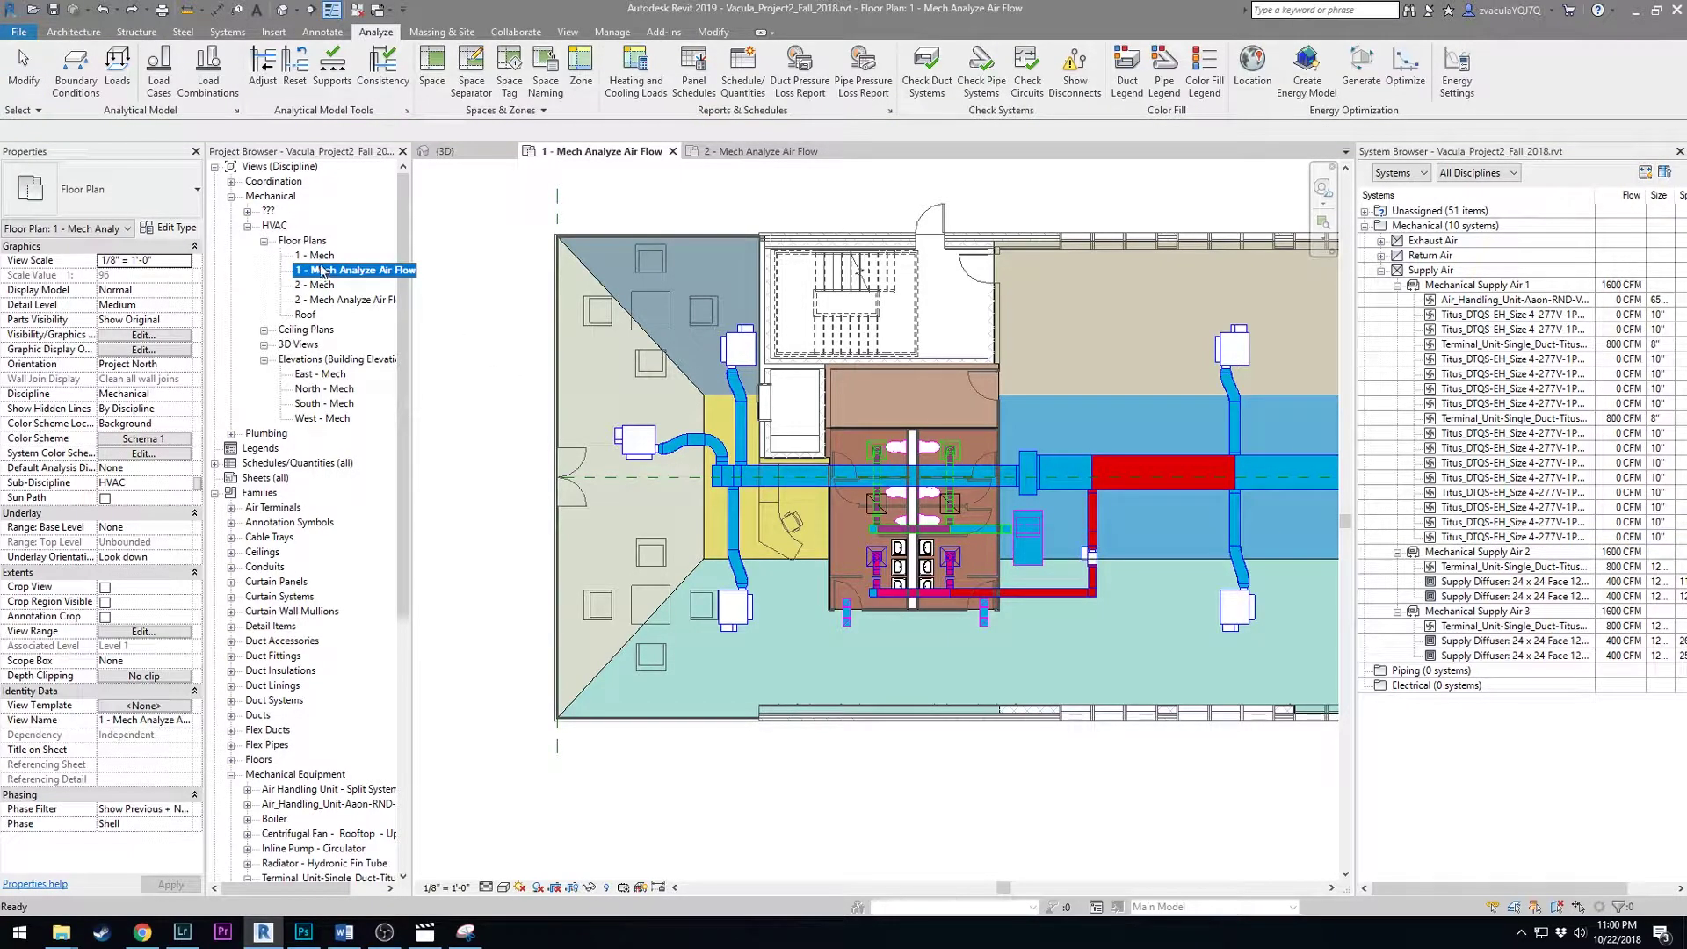
pyautogui.click(1530, 553)
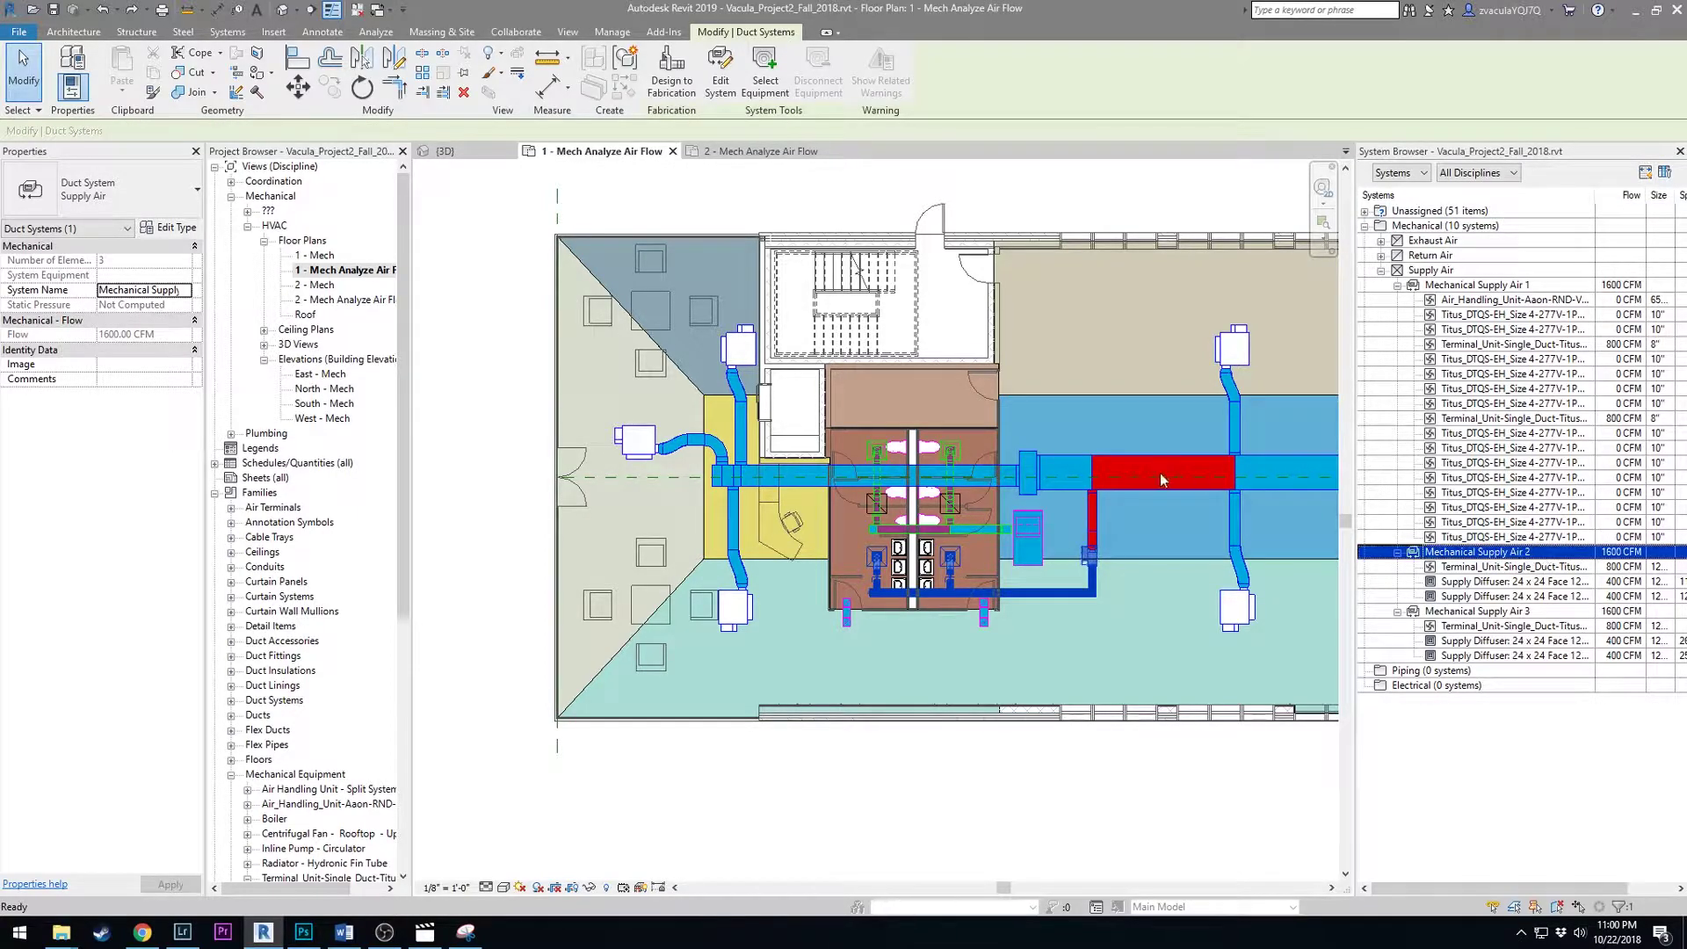
pyautogui.click(337, 271)
pyautogui.click(765, 88)
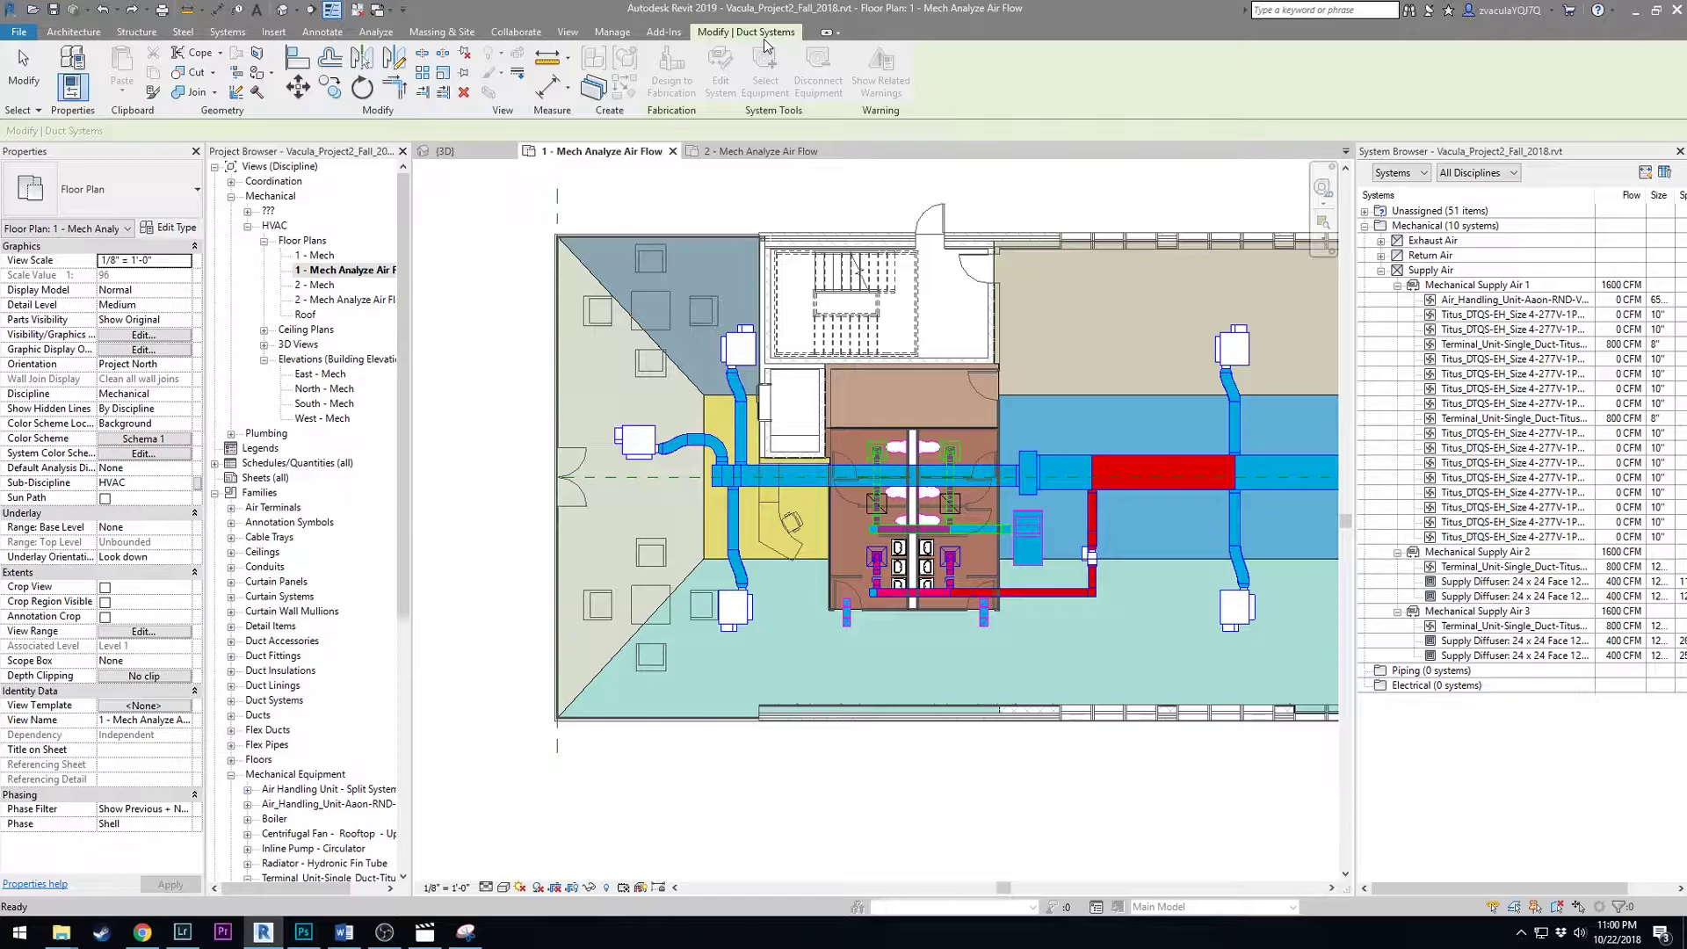
pyautogui.click(1087, 560)
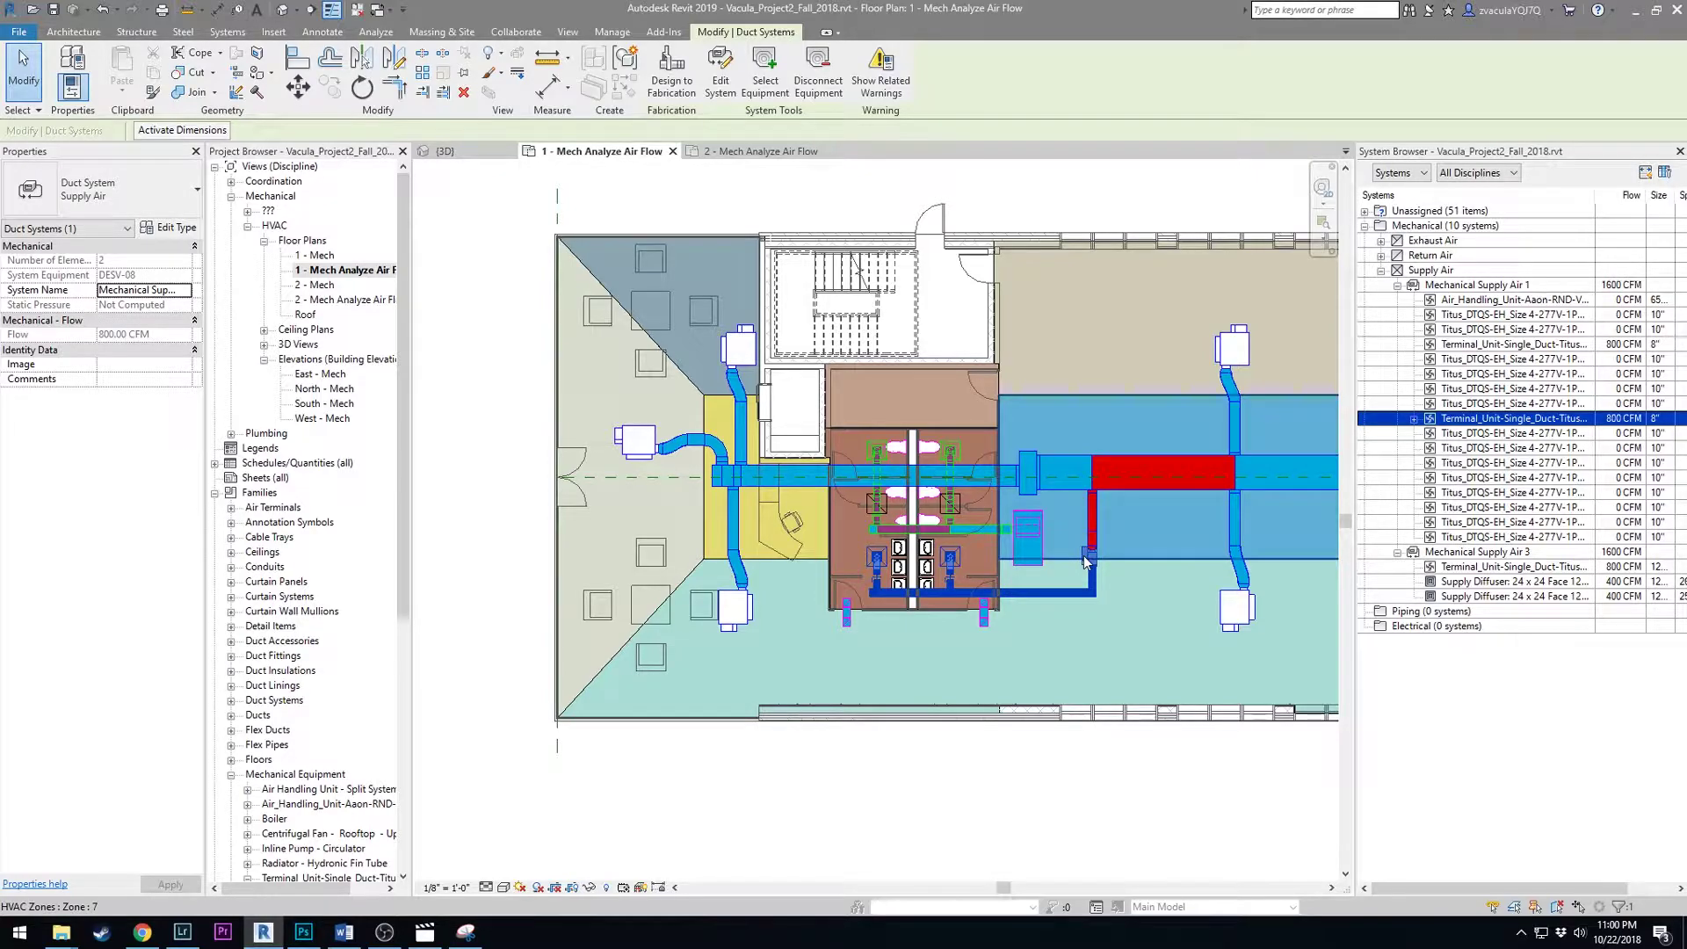
# - Review the Level 1 terminal unit's place within Mechanical Supply Air 1 in the System Browser
pyautogui.click(1513, 556)
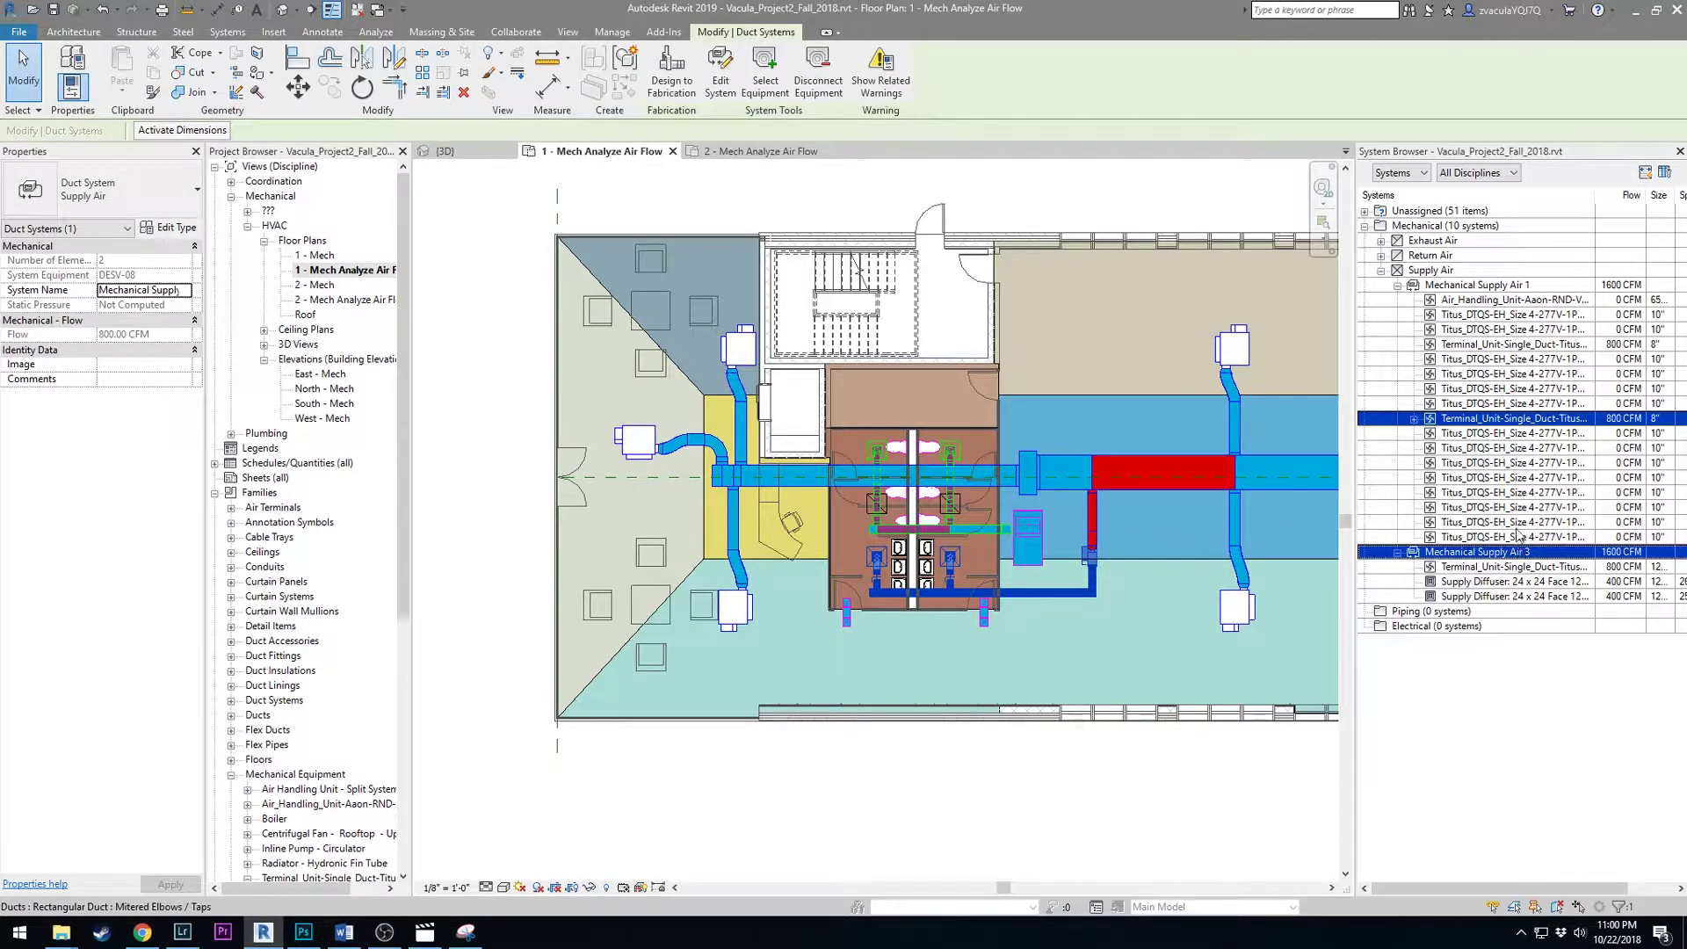
pyautogui.click(1464, 423)
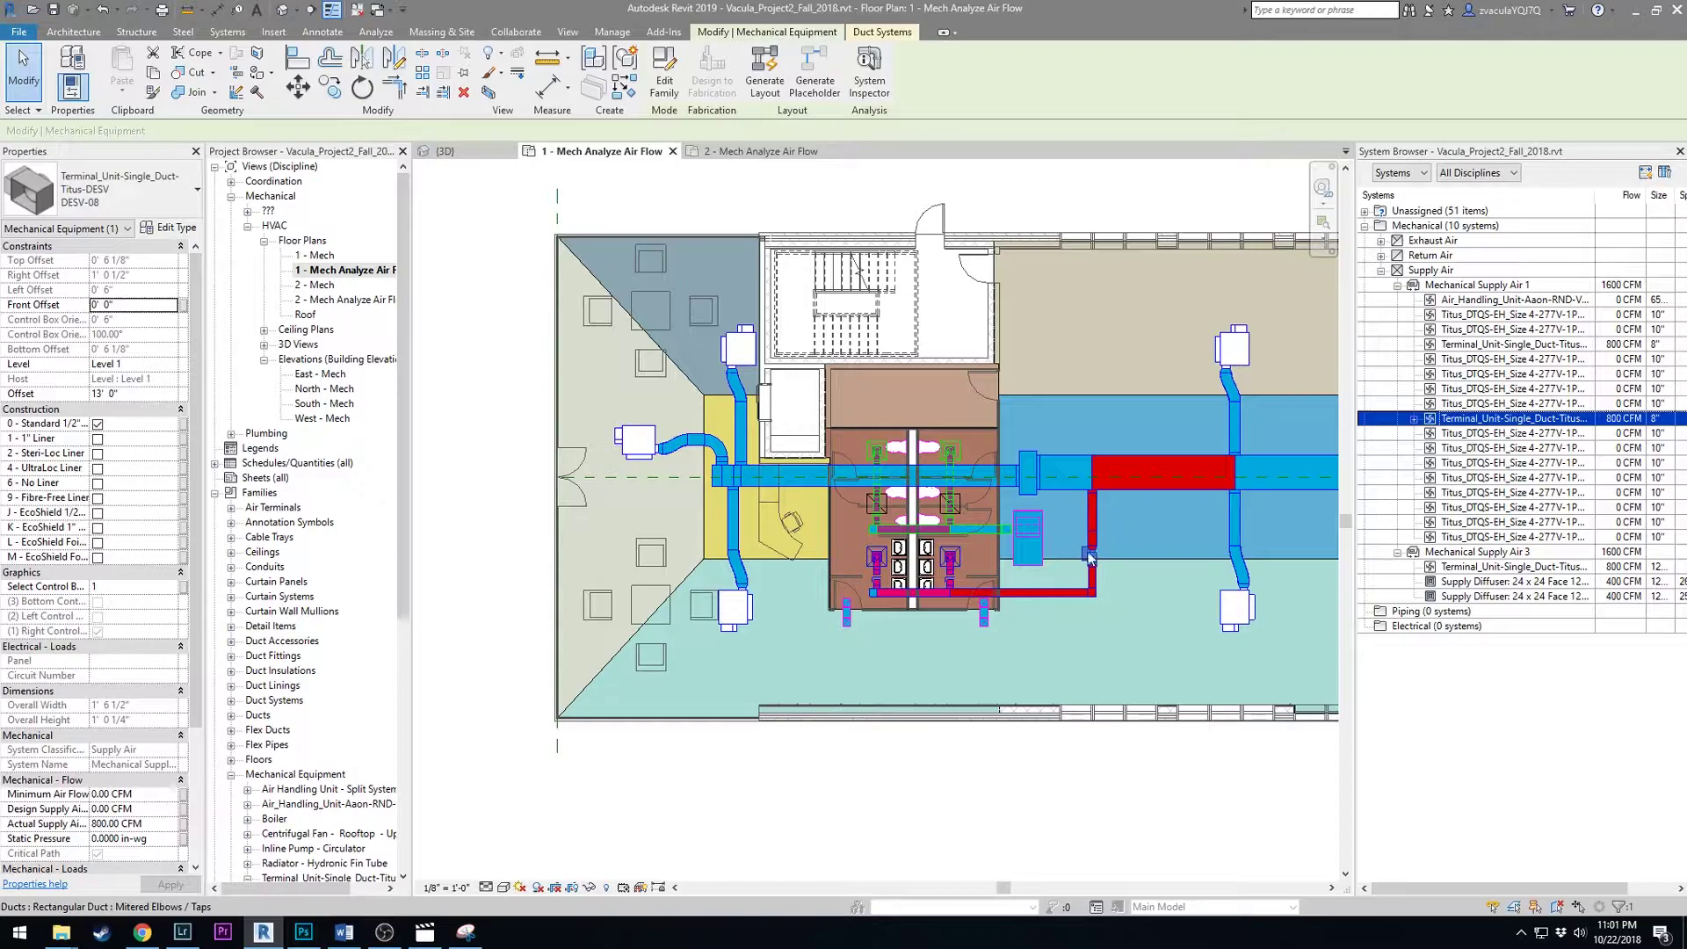
pyautogui.keyDown('ctrl'); pyautogui.click(1479, 288); pyautogui.keyUp('ctrl')
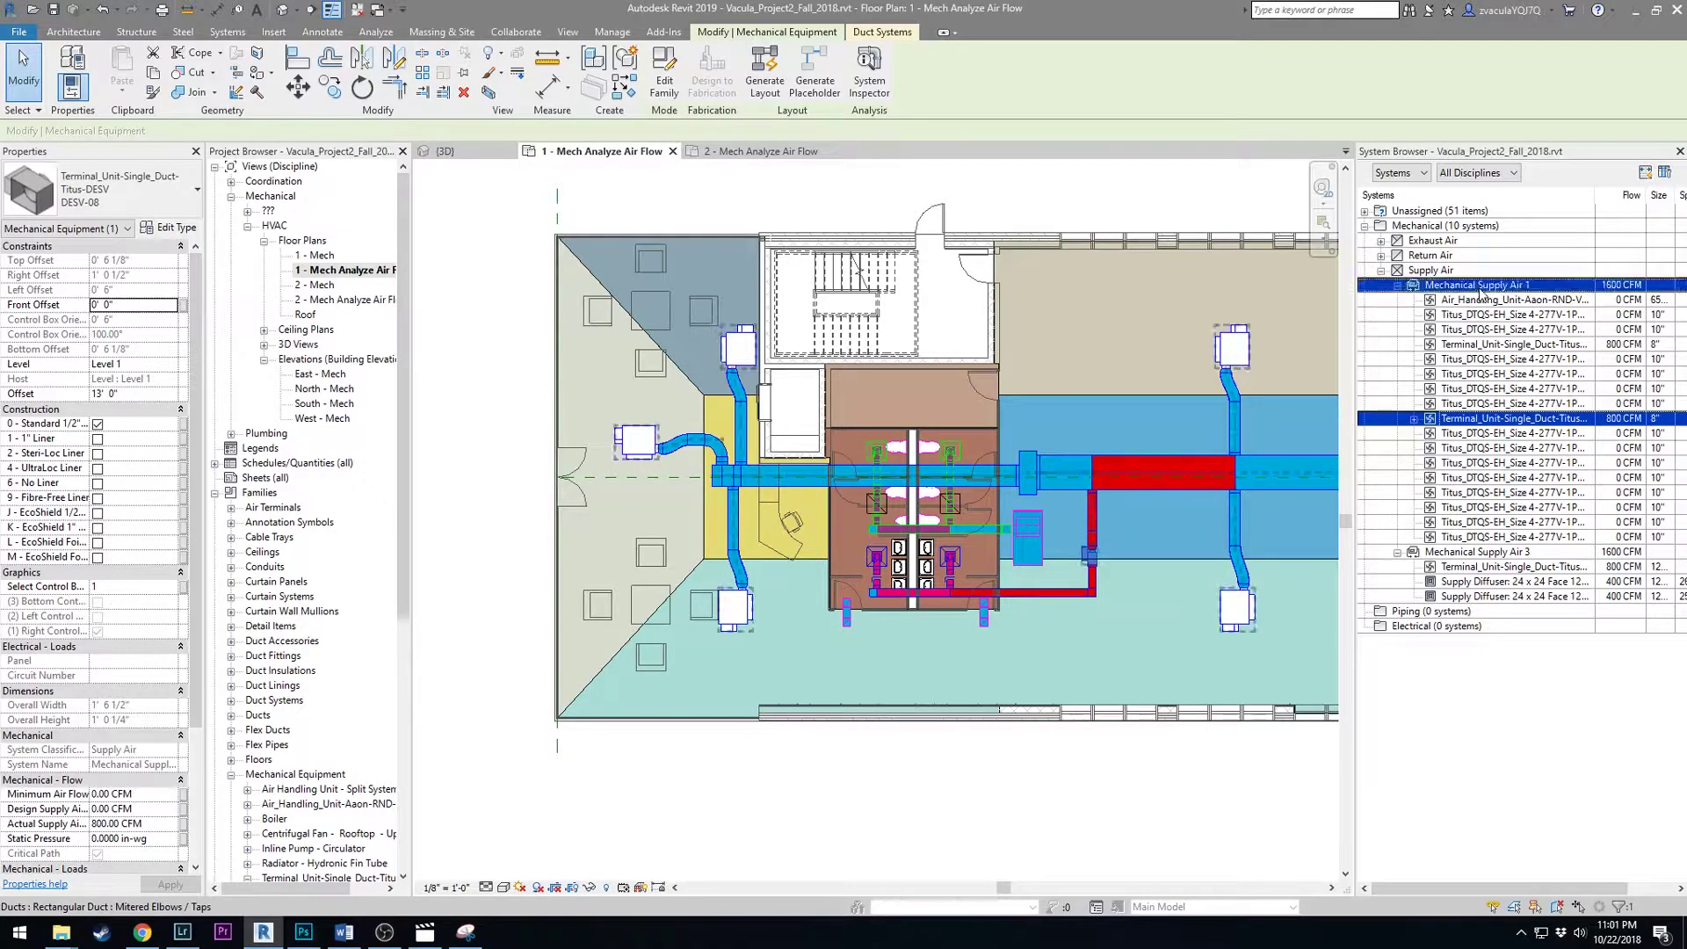
# - Open the 2 - Mech Analyze Air Flow plan and assign its terminal unit as the equipment of Mechanical Supply Air 3
pyautogui.click(340, 300)
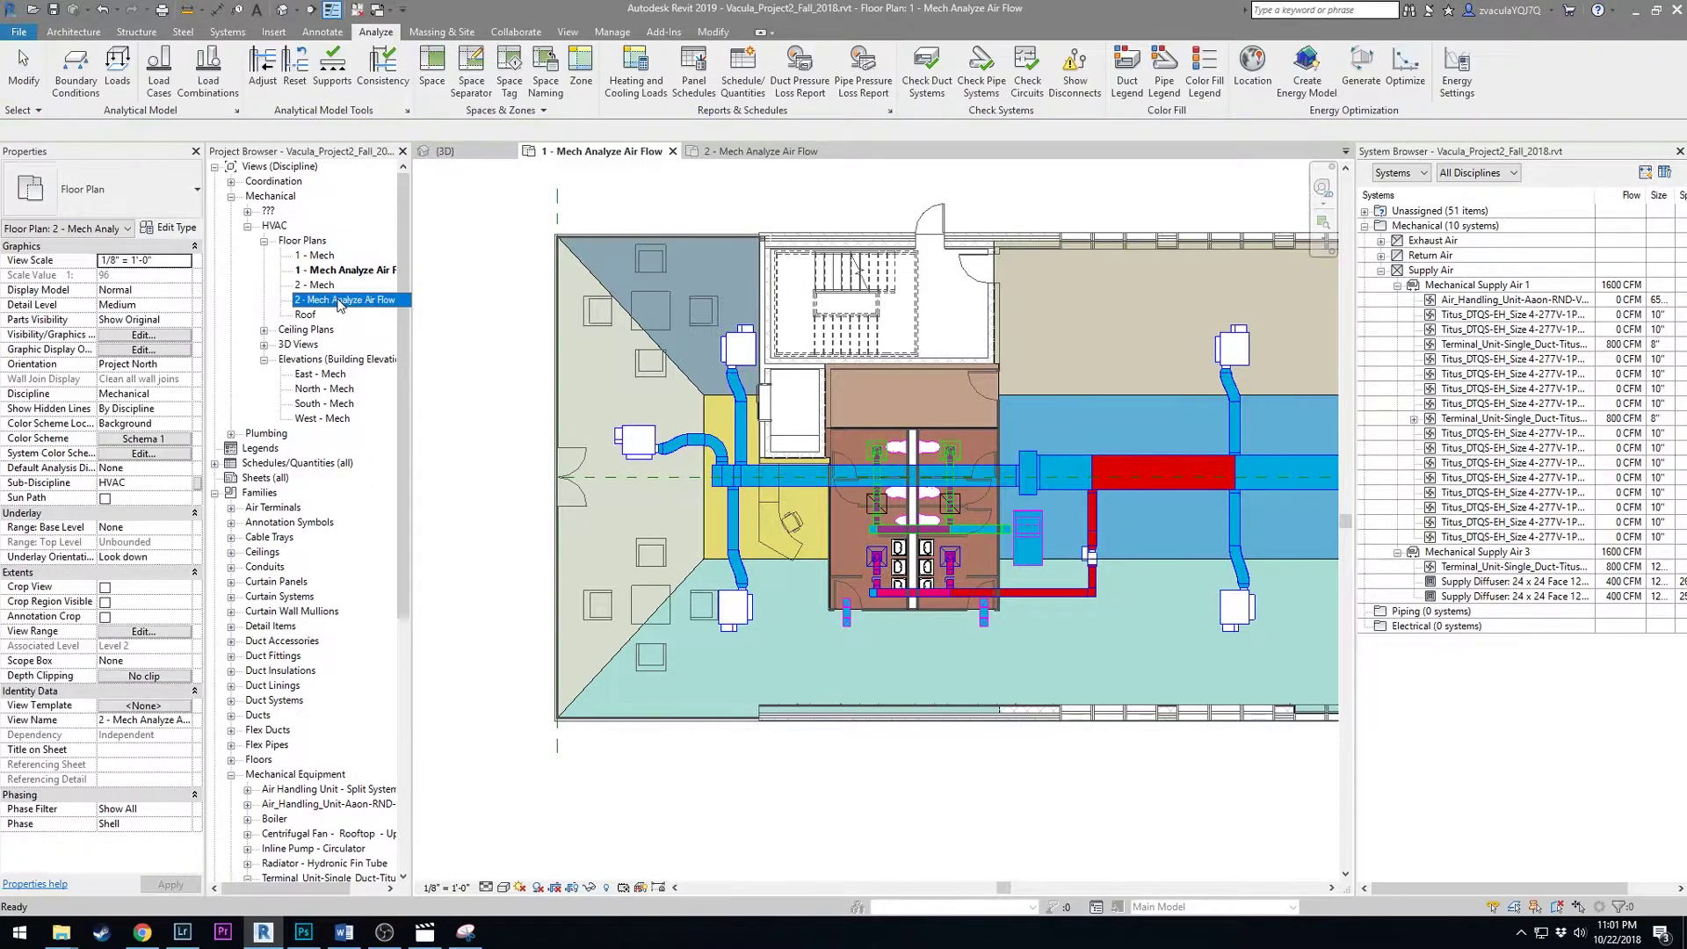
pyautogui.doubleClick(340, 301)
pyautogui.click(1451, 552)
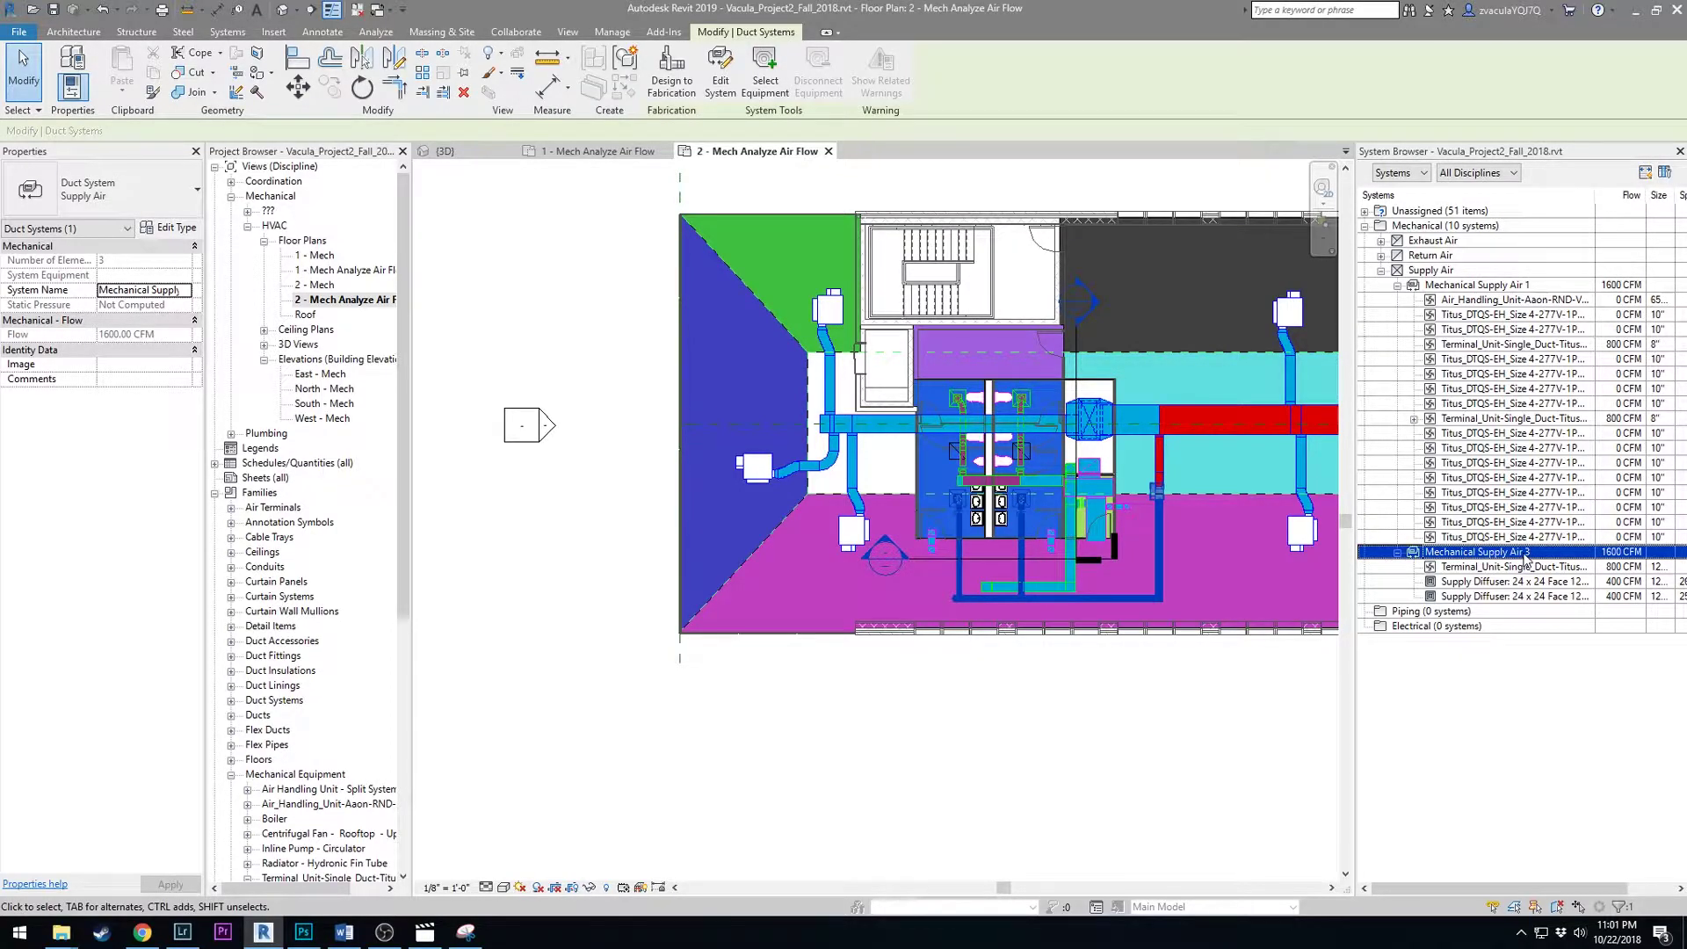
pyautogui.click(764, 67)
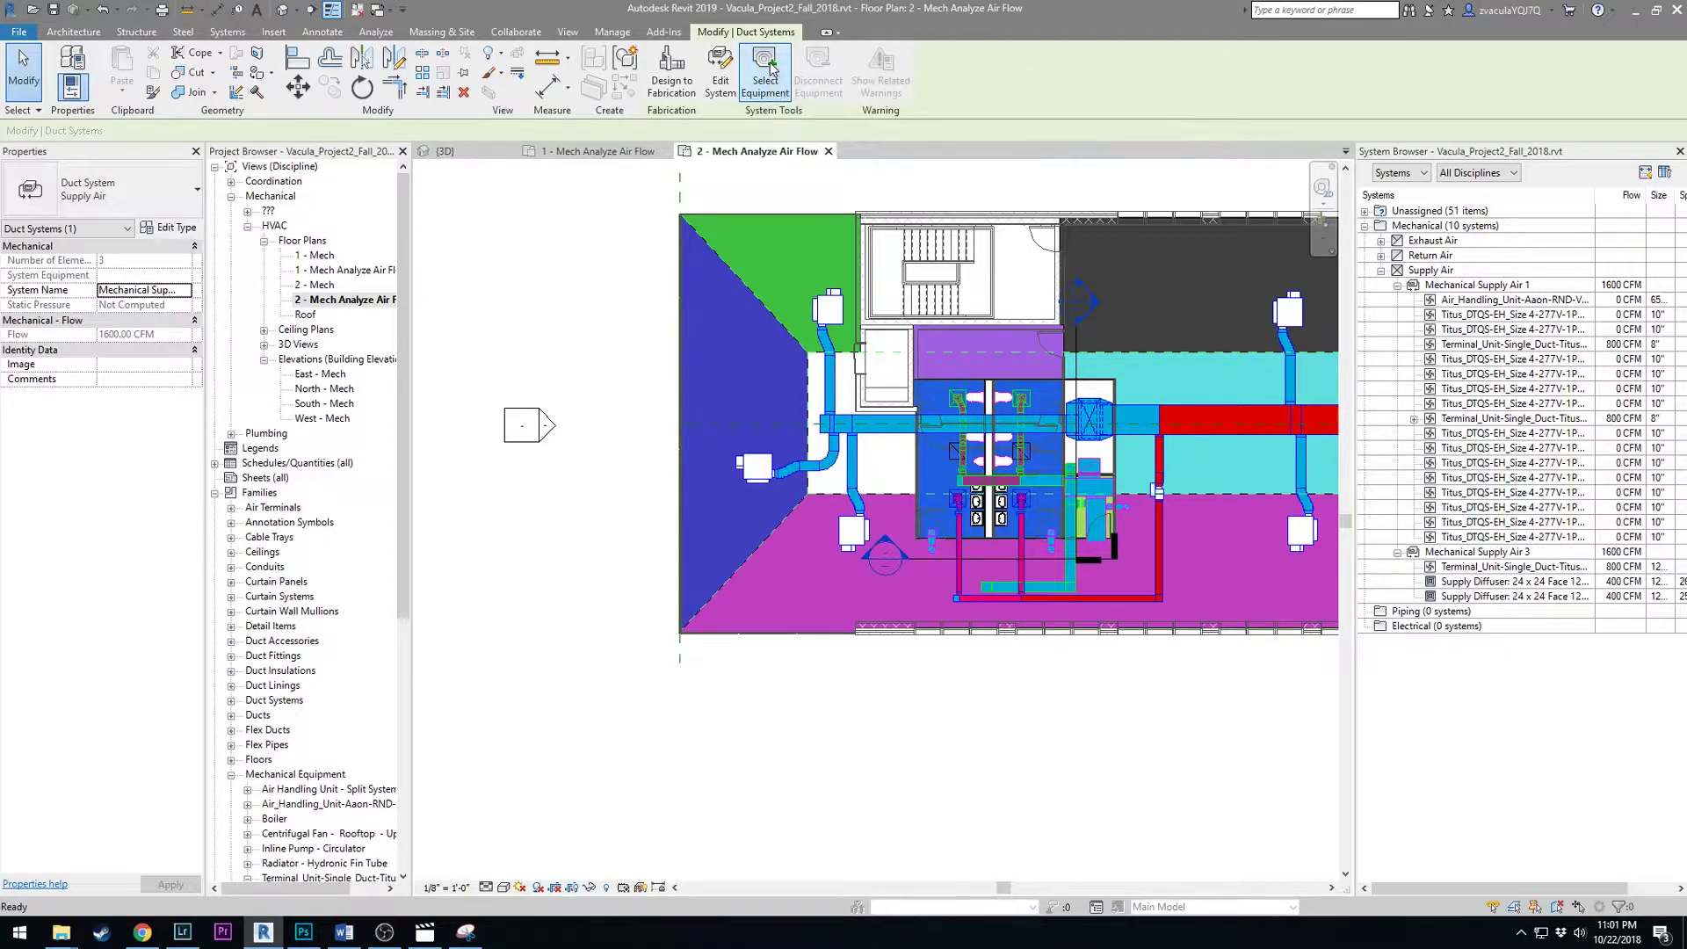
pyautogui.click(1153, 495)
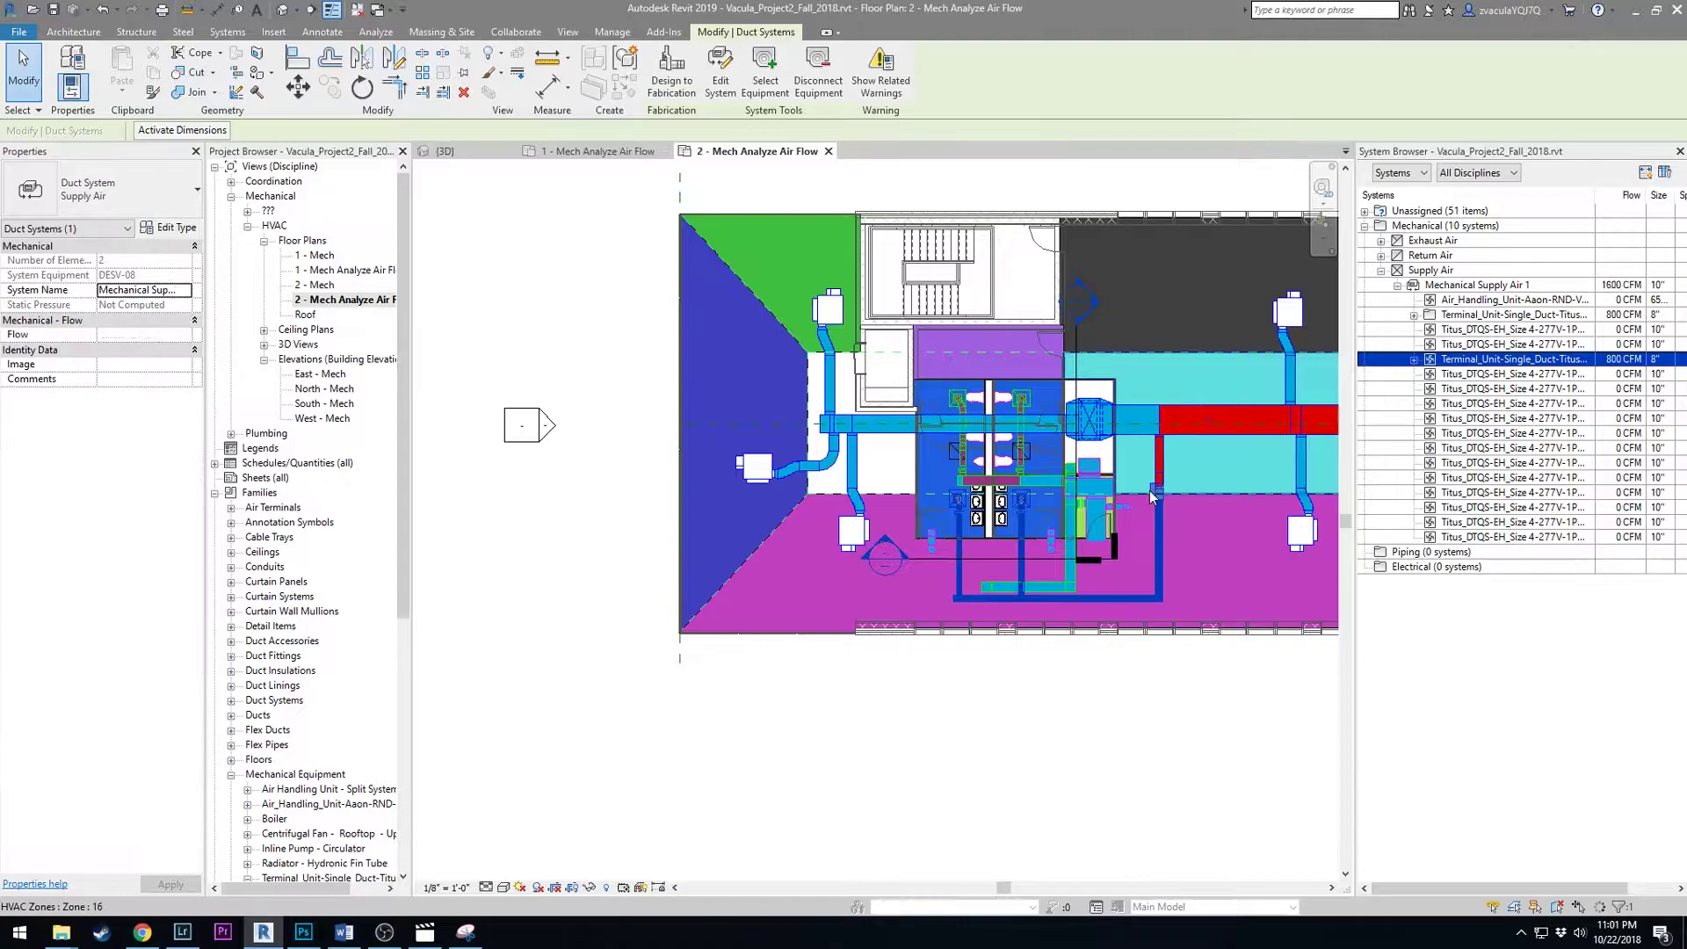
pyautogui.click(1473, 360)
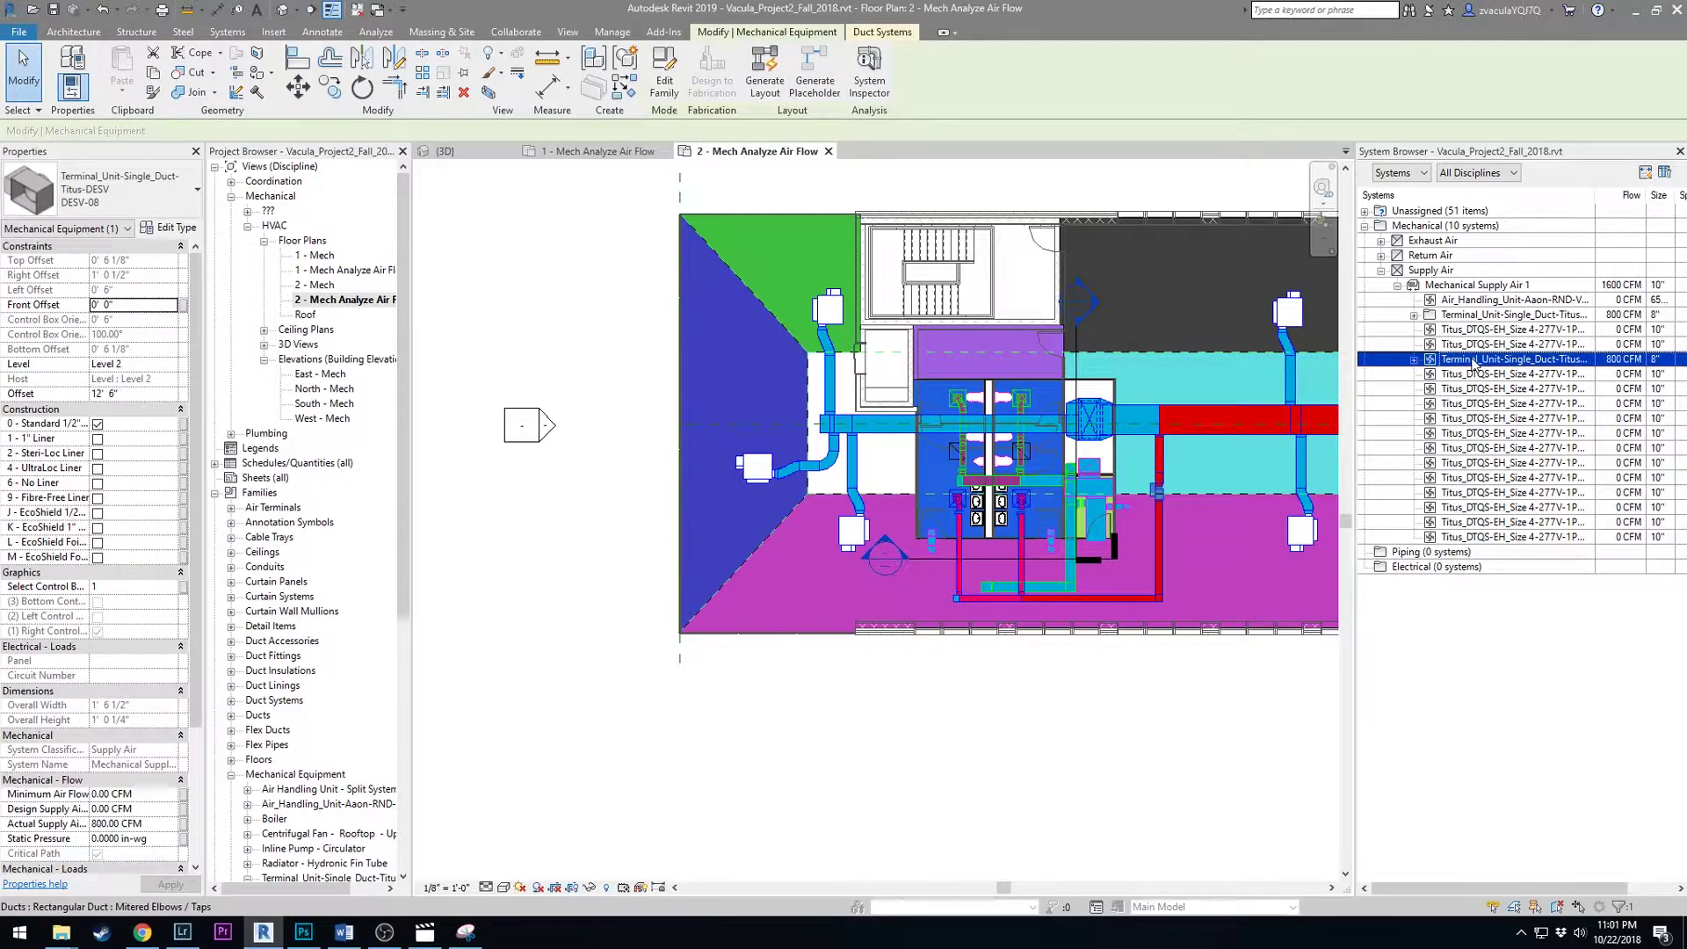
# - Examine the terminal units, their nested supply air systems and the Titus_DTQS-EH units under Mechanical Supply Air 1 in the System Browser
pyautogui.click(1413, 360)
pyautogui.click(1414, 314)
pyautogui.click(1431, 330)
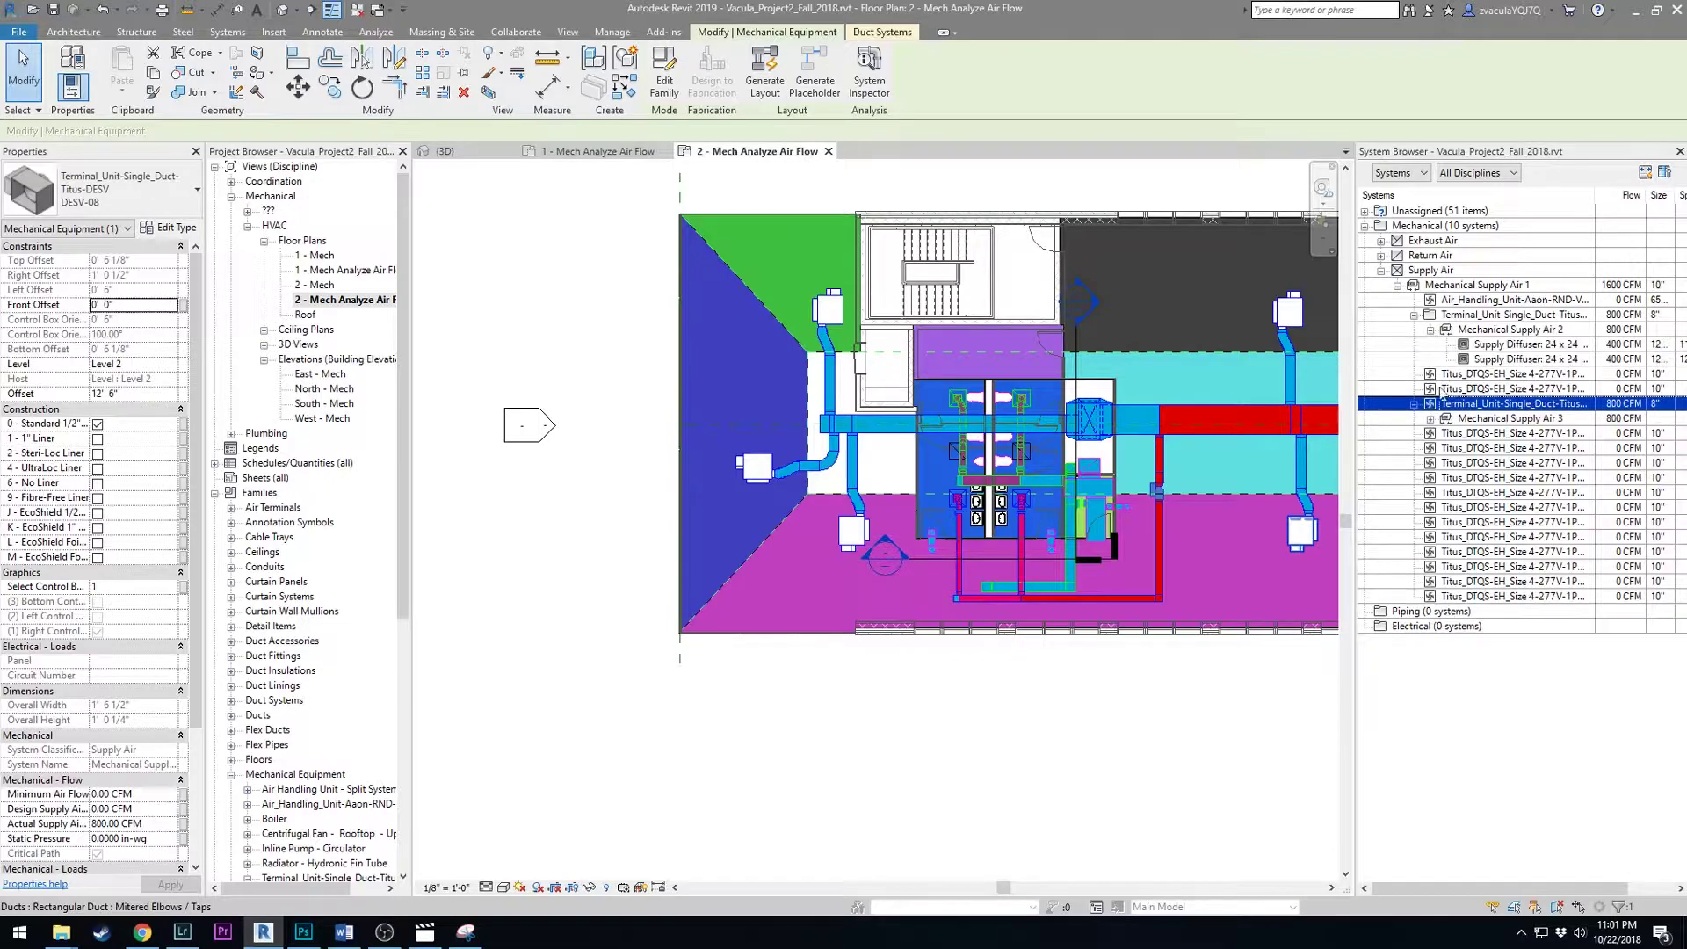
pyautogui.click(1431, 418)
pyautogui.click(1536, 287)
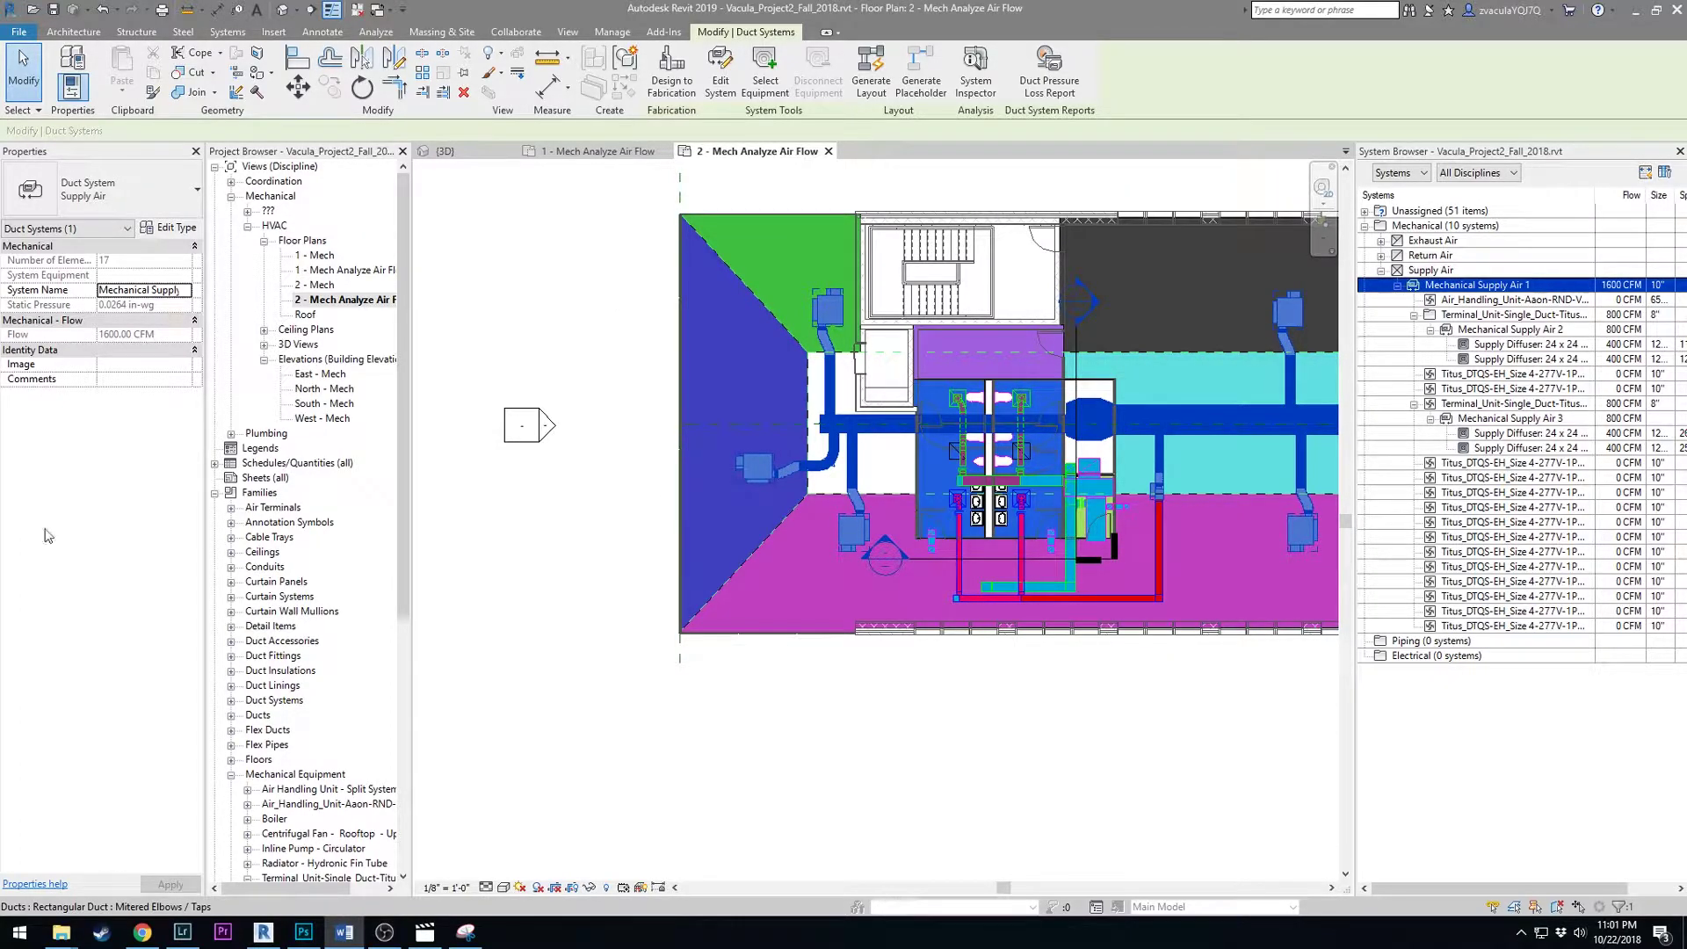
pyautogui.click(1511, 464)
pyautogui.click(1529, 477)
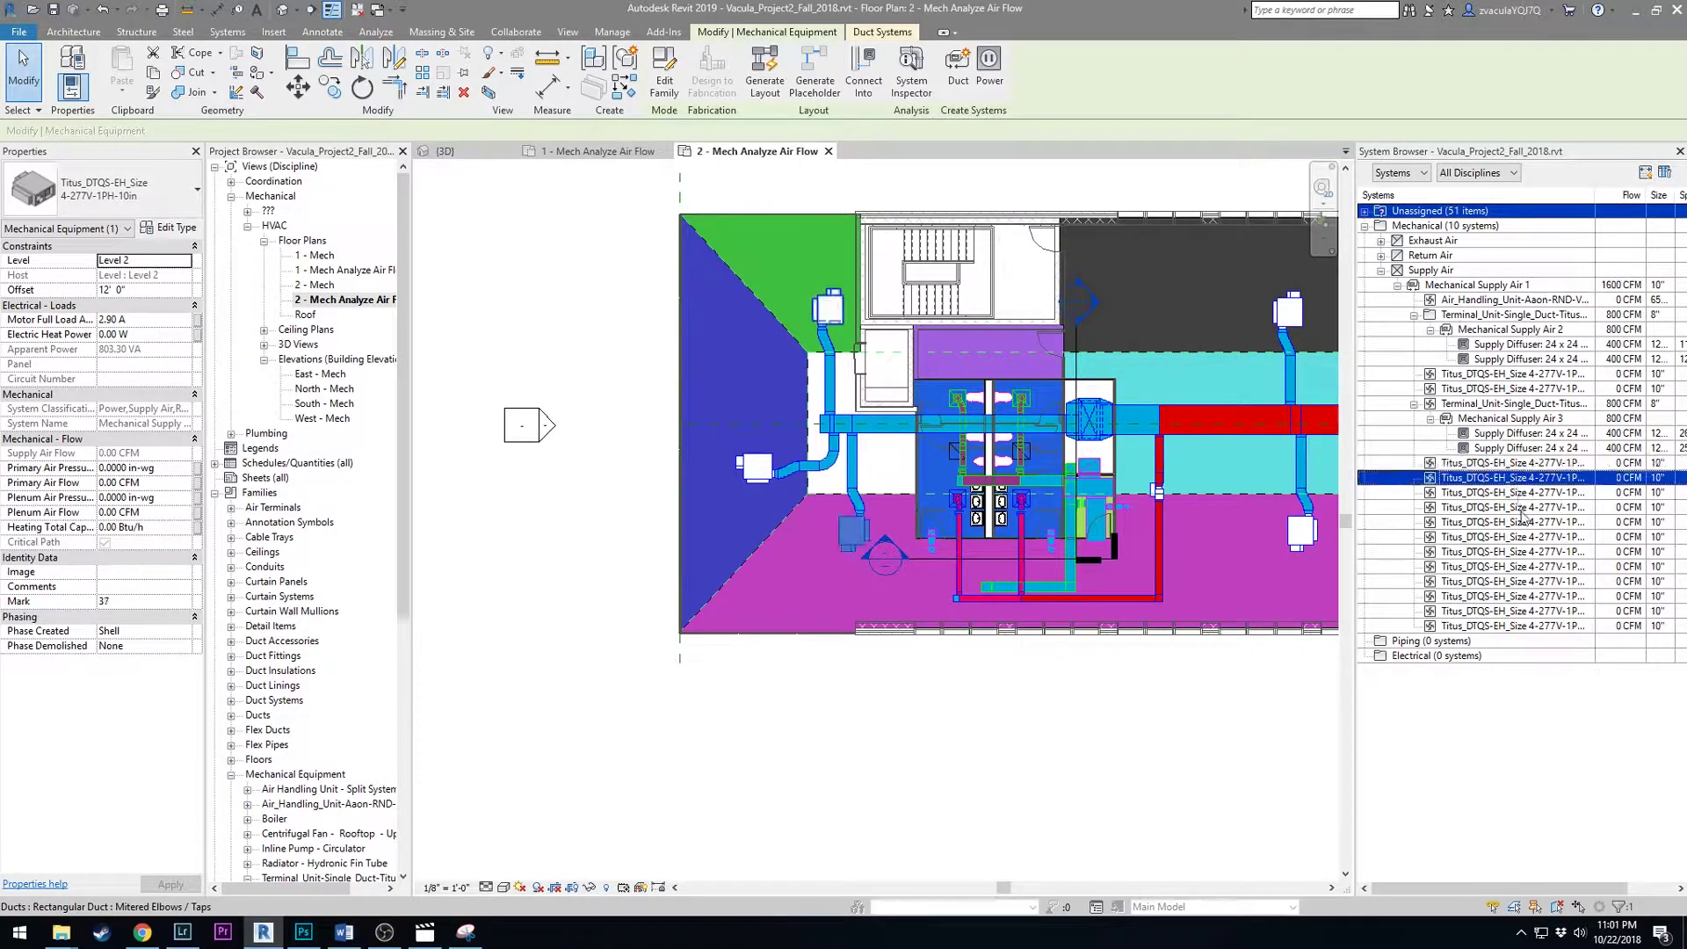
# - Set the Primary Air Flow of all Titus_DTQS-EH_Size 4-277V-1PH-10in units in Mechanical Supply Air 1 to 1200 CFM
pyautogui.click(1493, 463)
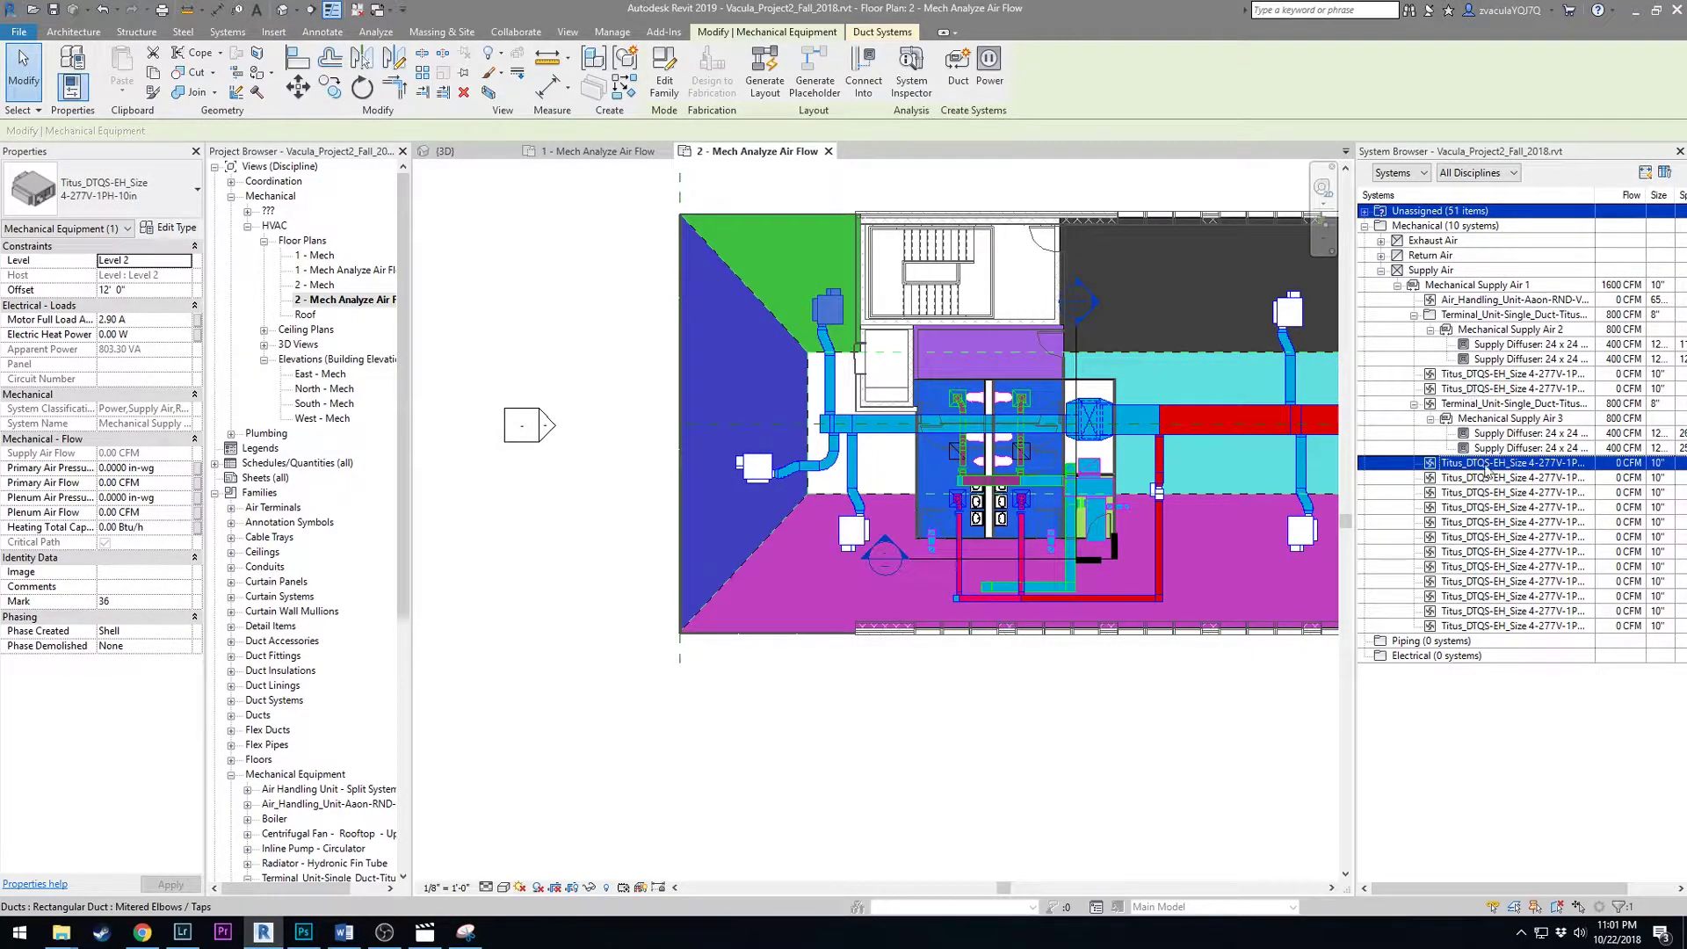
pyautogui.keyDown('shift'); pyautogui.click(1493, 626); pyautogui.keyUp('shift')
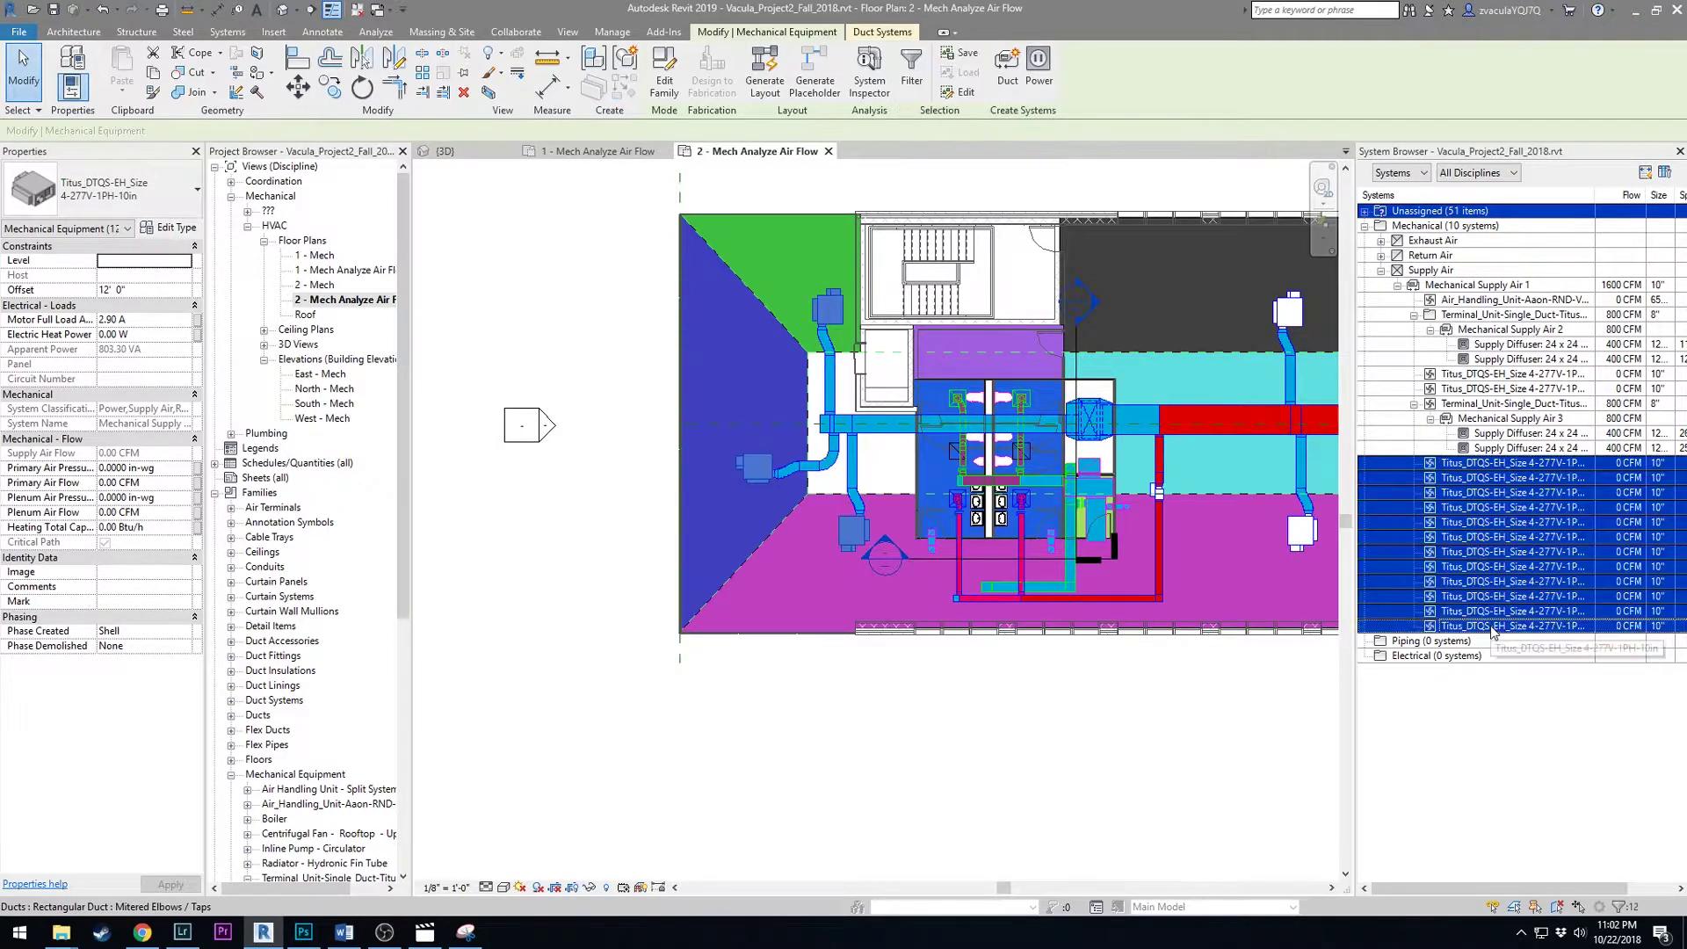
pyautogui.keyDown('ctrl'); pyautogui.click(1465, 391); pyautogui.keyUp('ctrl')
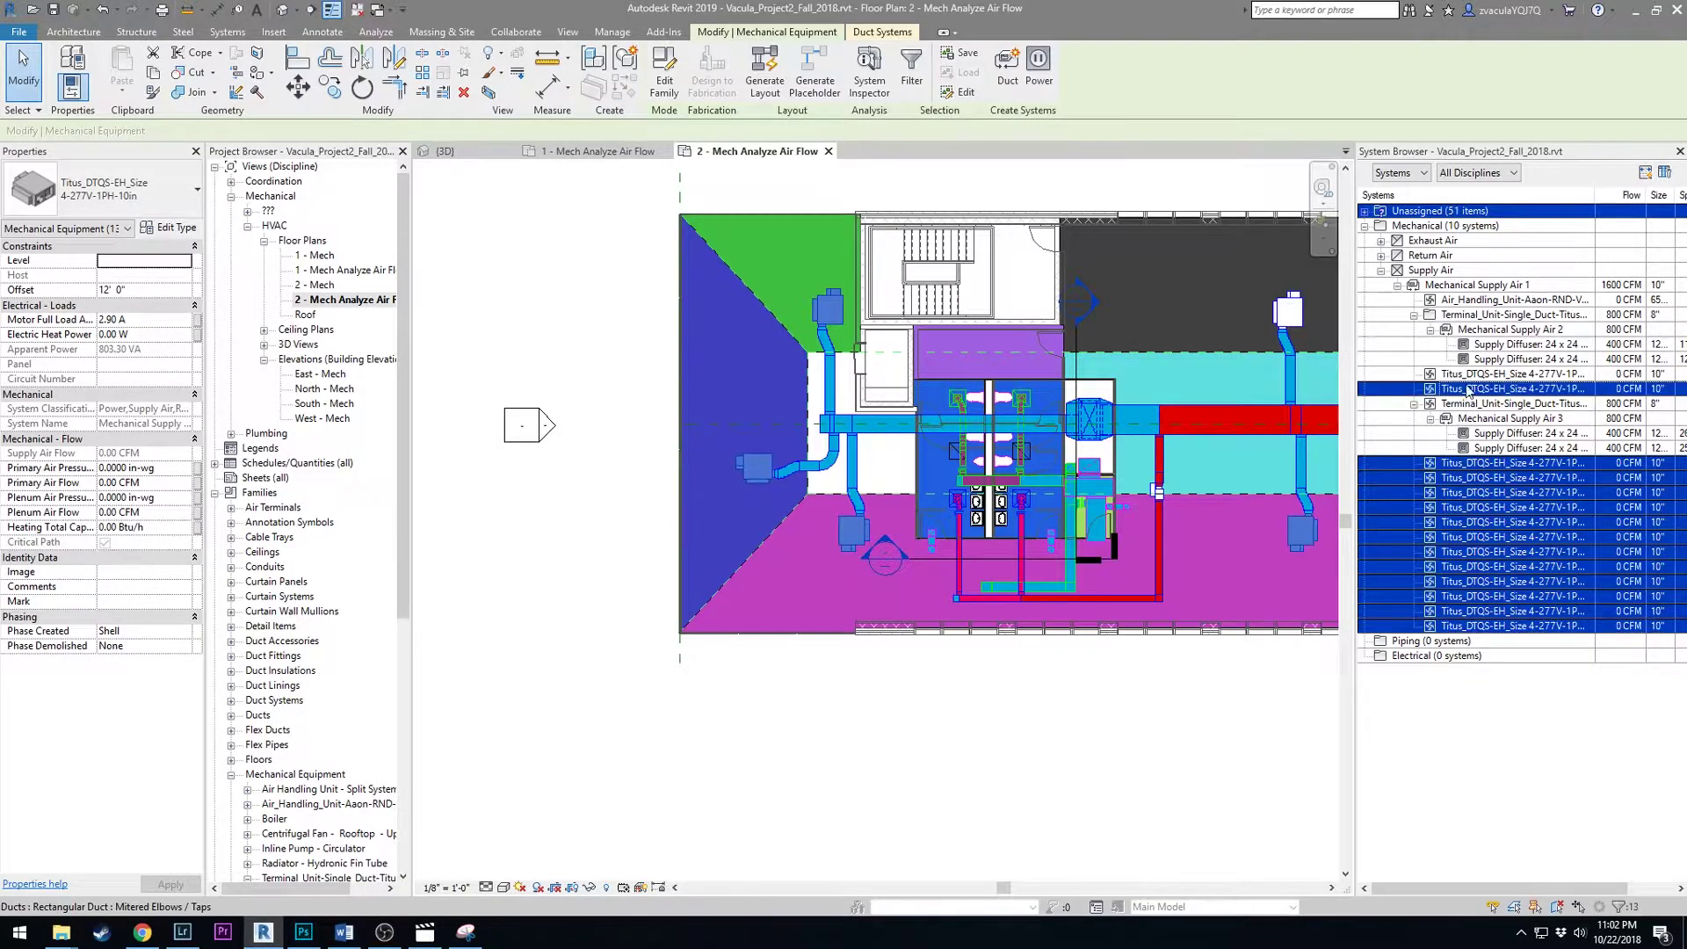
pyautogui.keyDown('ctrl'); pyautogui.click(1468, 375); pyautogui.keyUp('ctrl')
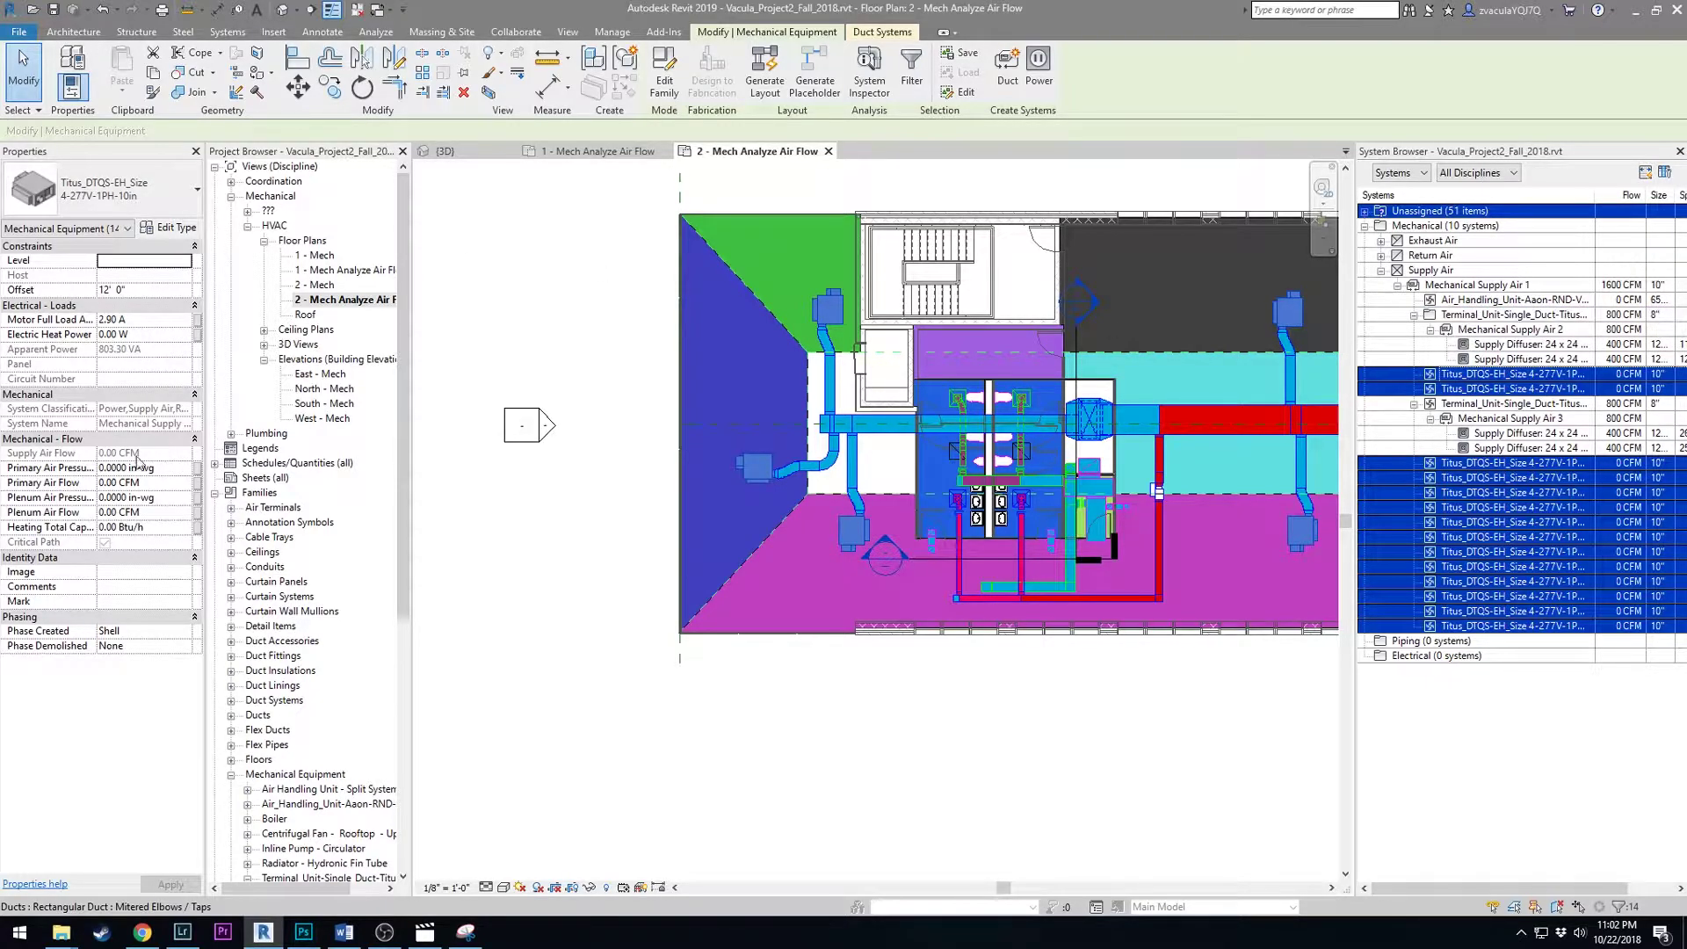
pyautogui.click(147, 482)
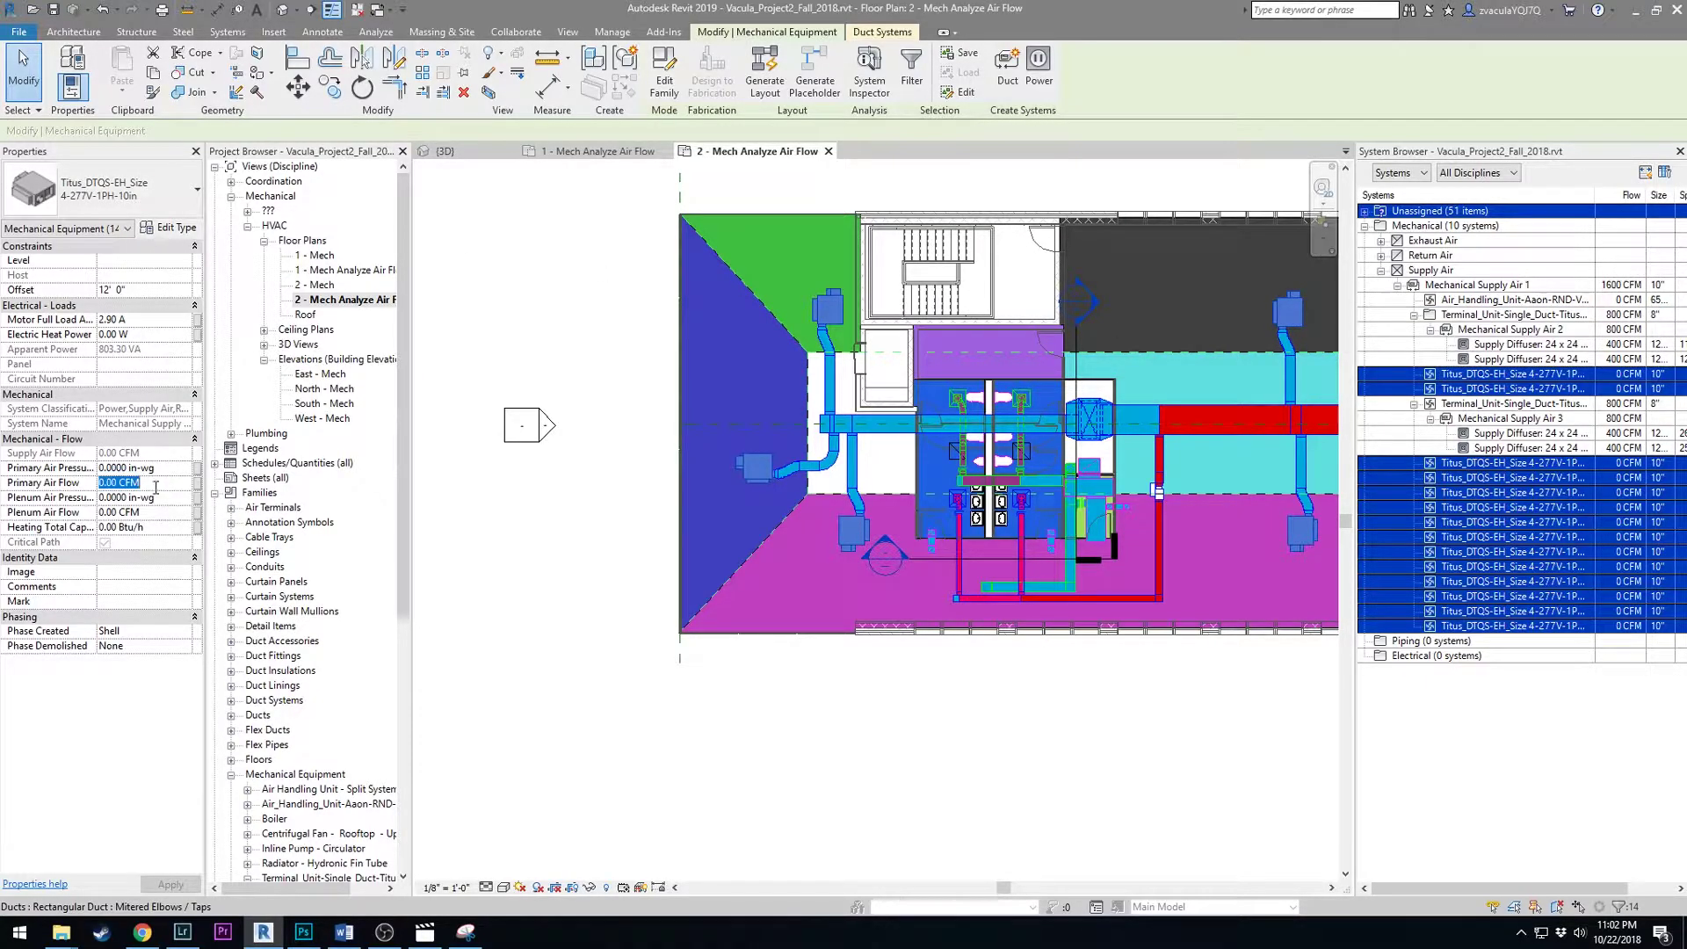
pyautogui.click(123, 484)
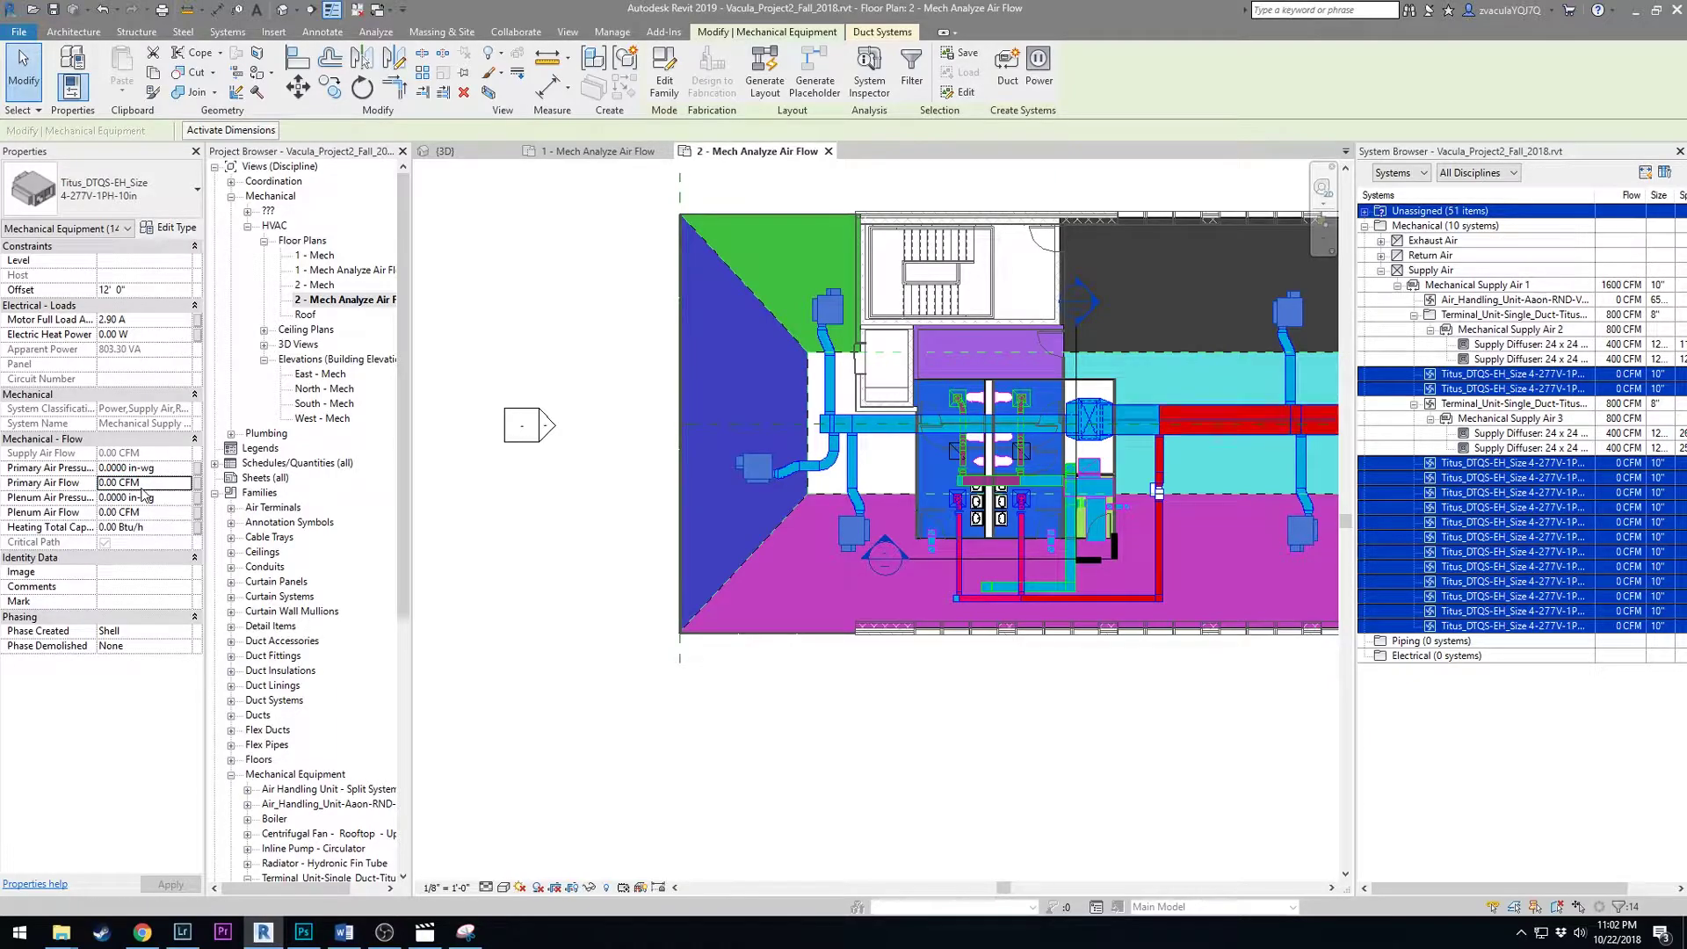
pyautogui.moveTo(142, 485); pyautogui.dragTo(89, 486)
pyautogui.write('120')
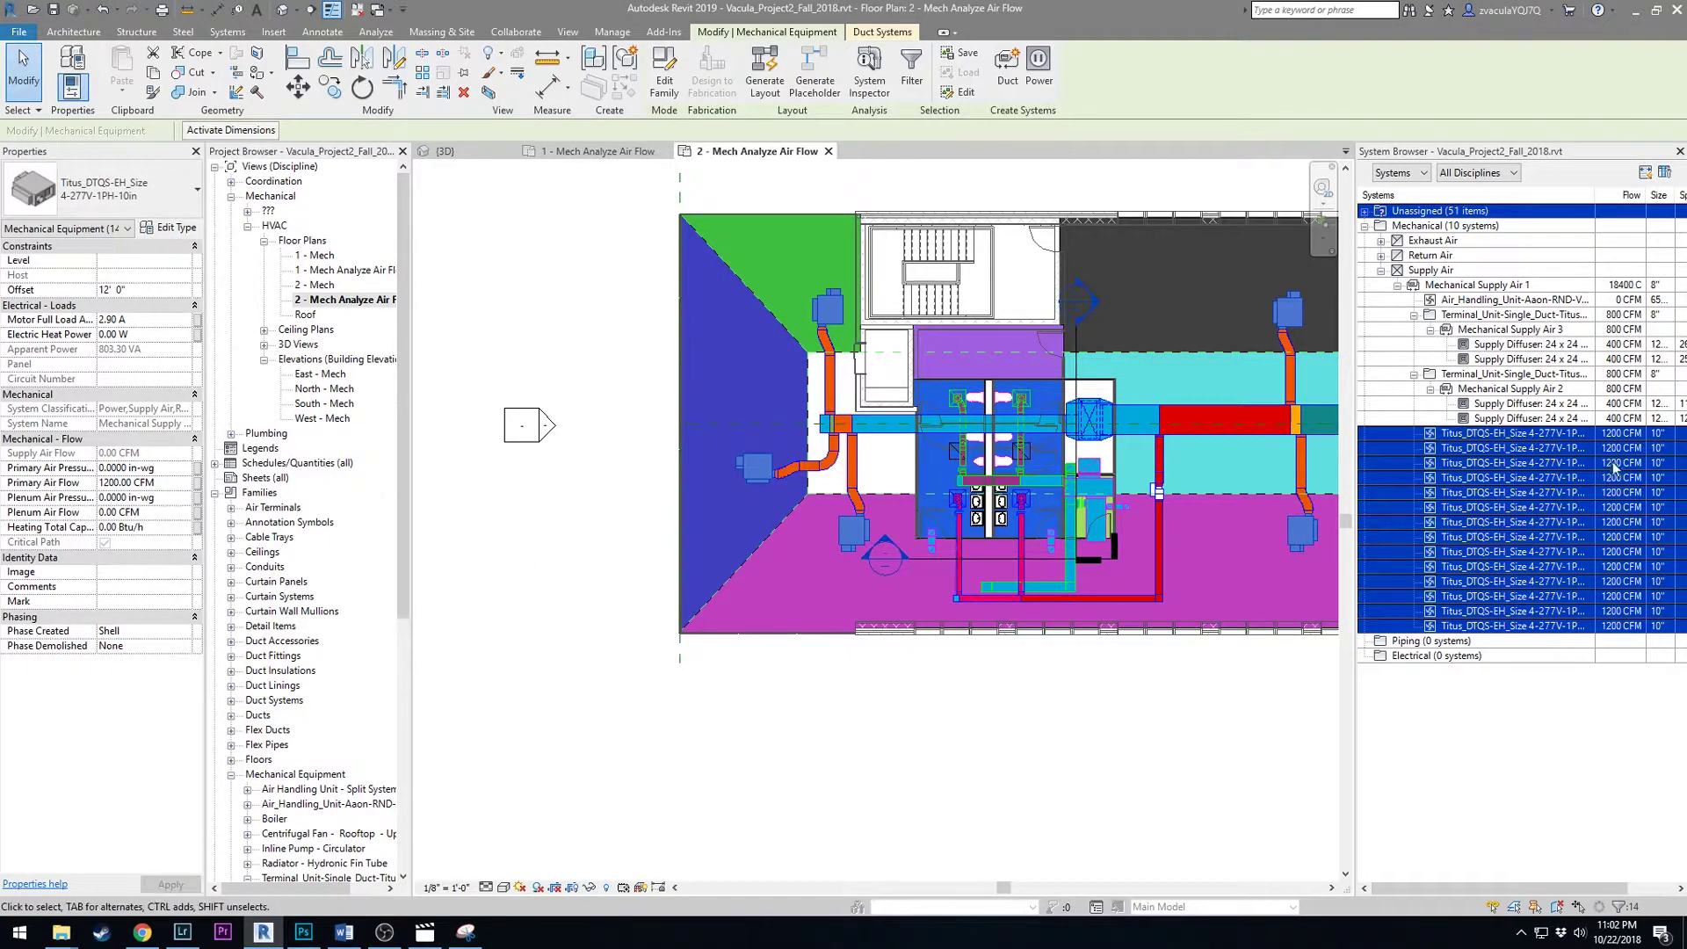
# - Review the flow of the Titus_DTQS-EH units, the air handling unit and Mechanical Supply Air 1 as a whole
pyautogui.click(1613, 463)
pyautogui.click(1622, 492)
pyautogui.click(1617, 522)
pyautogui.click(1610, 566)
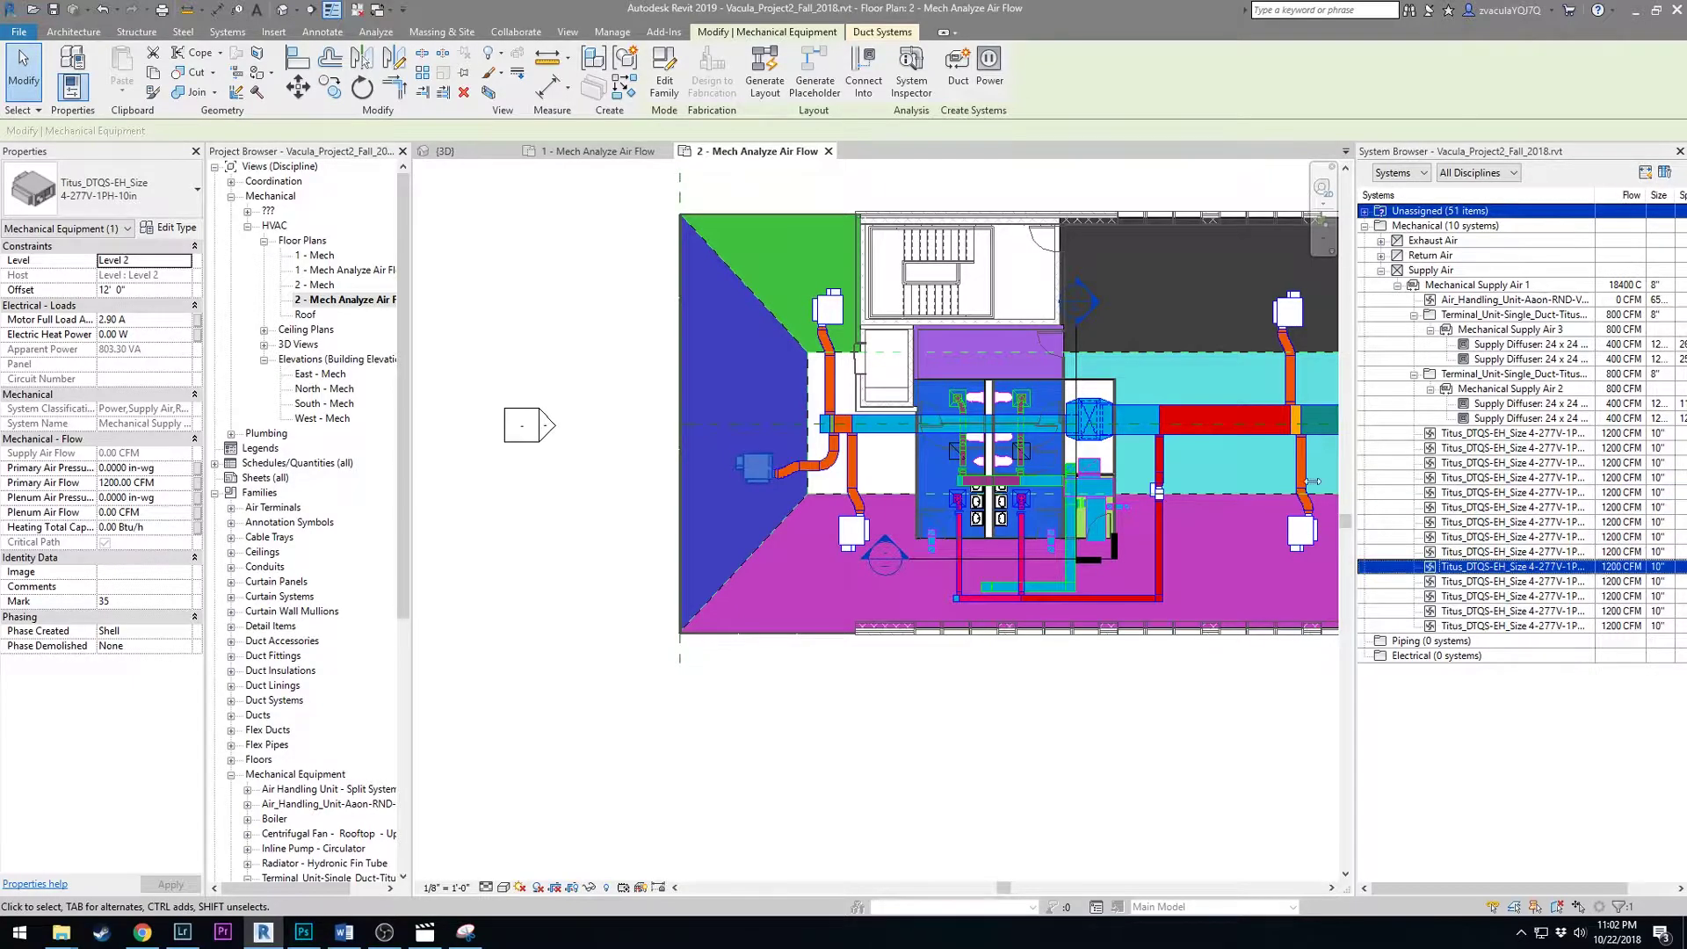
pyautogui.click(1626, 300)
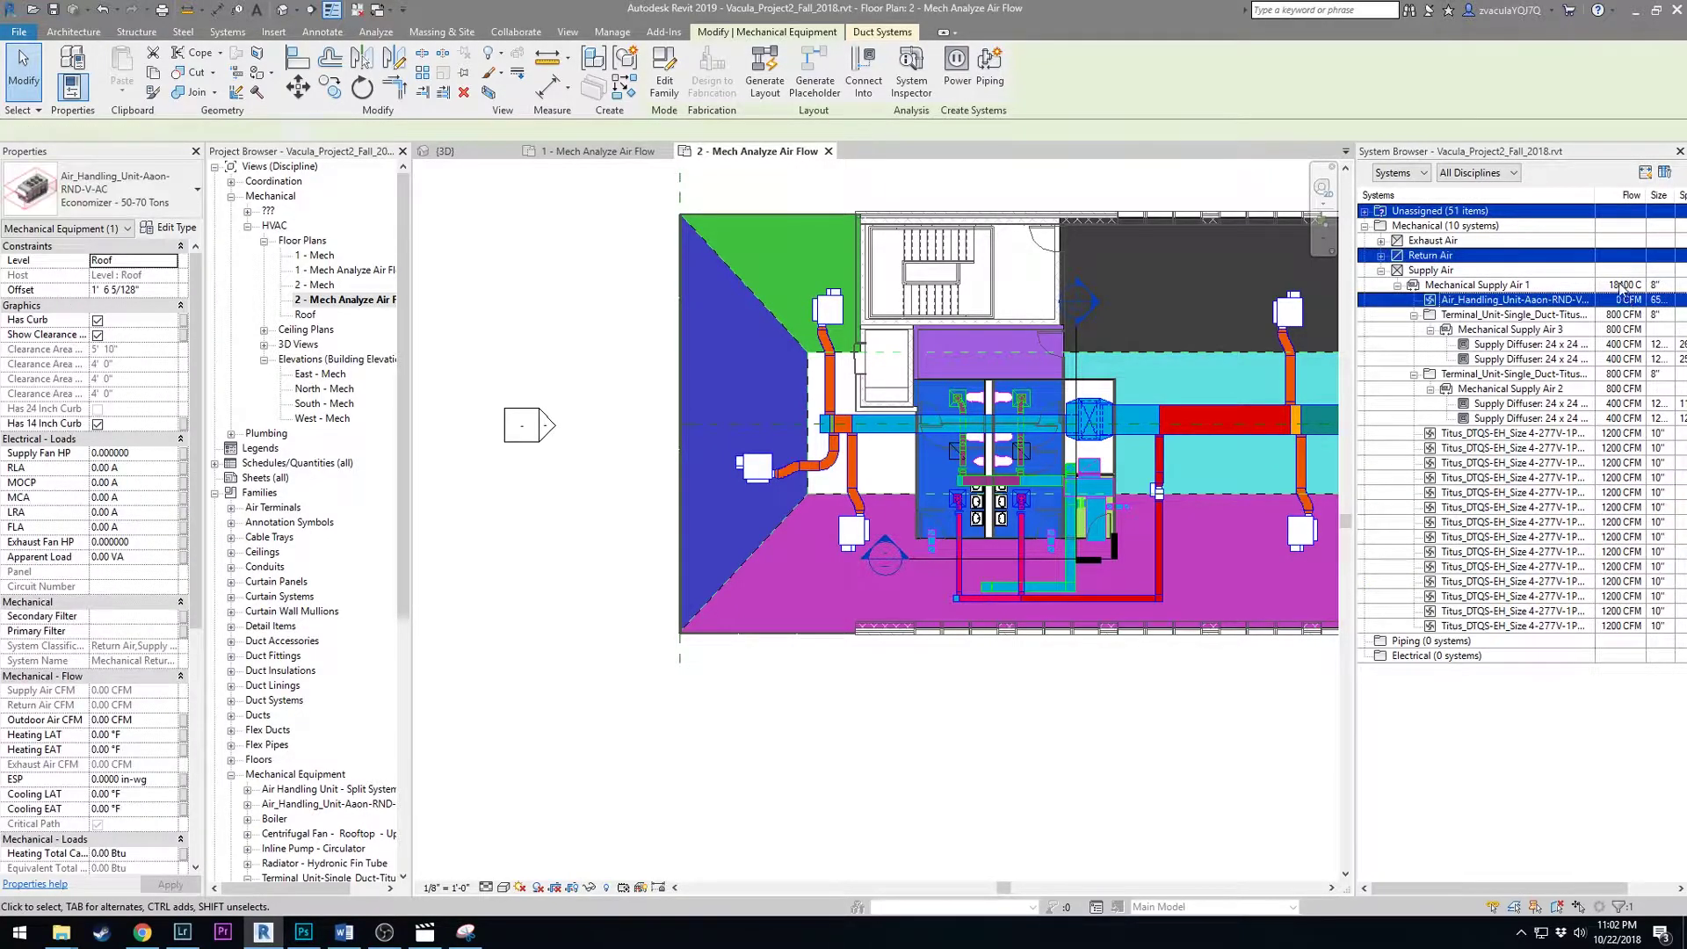
pyautogui.click(1622, 285)
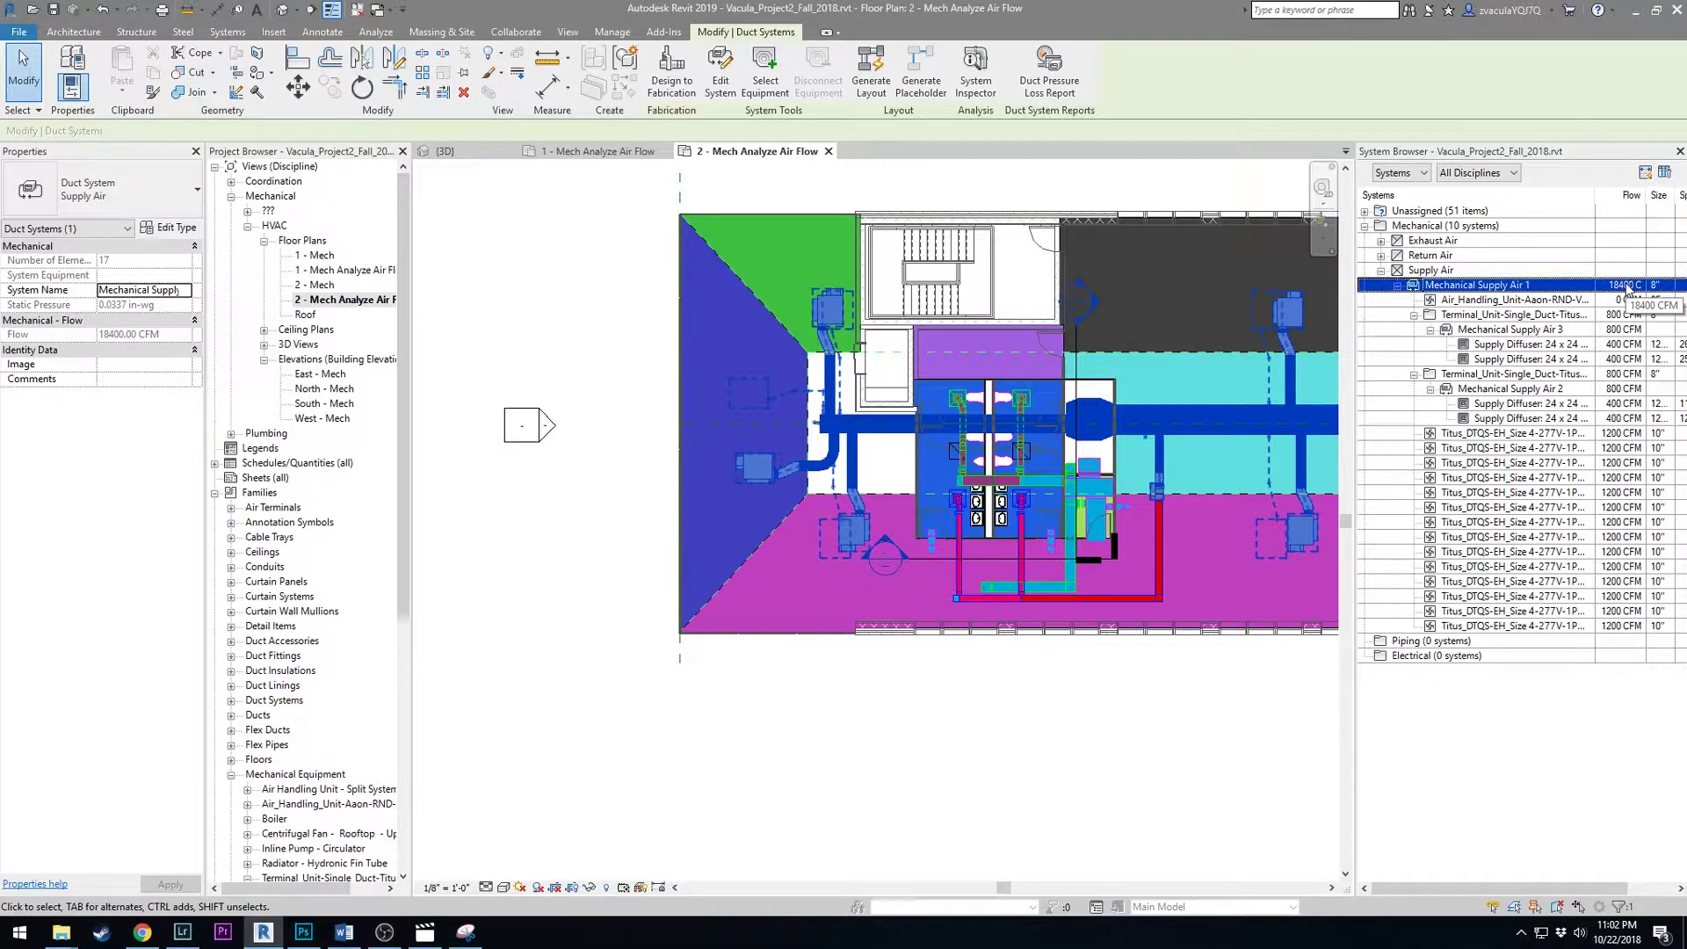
pyautogui.click(1626, 299)
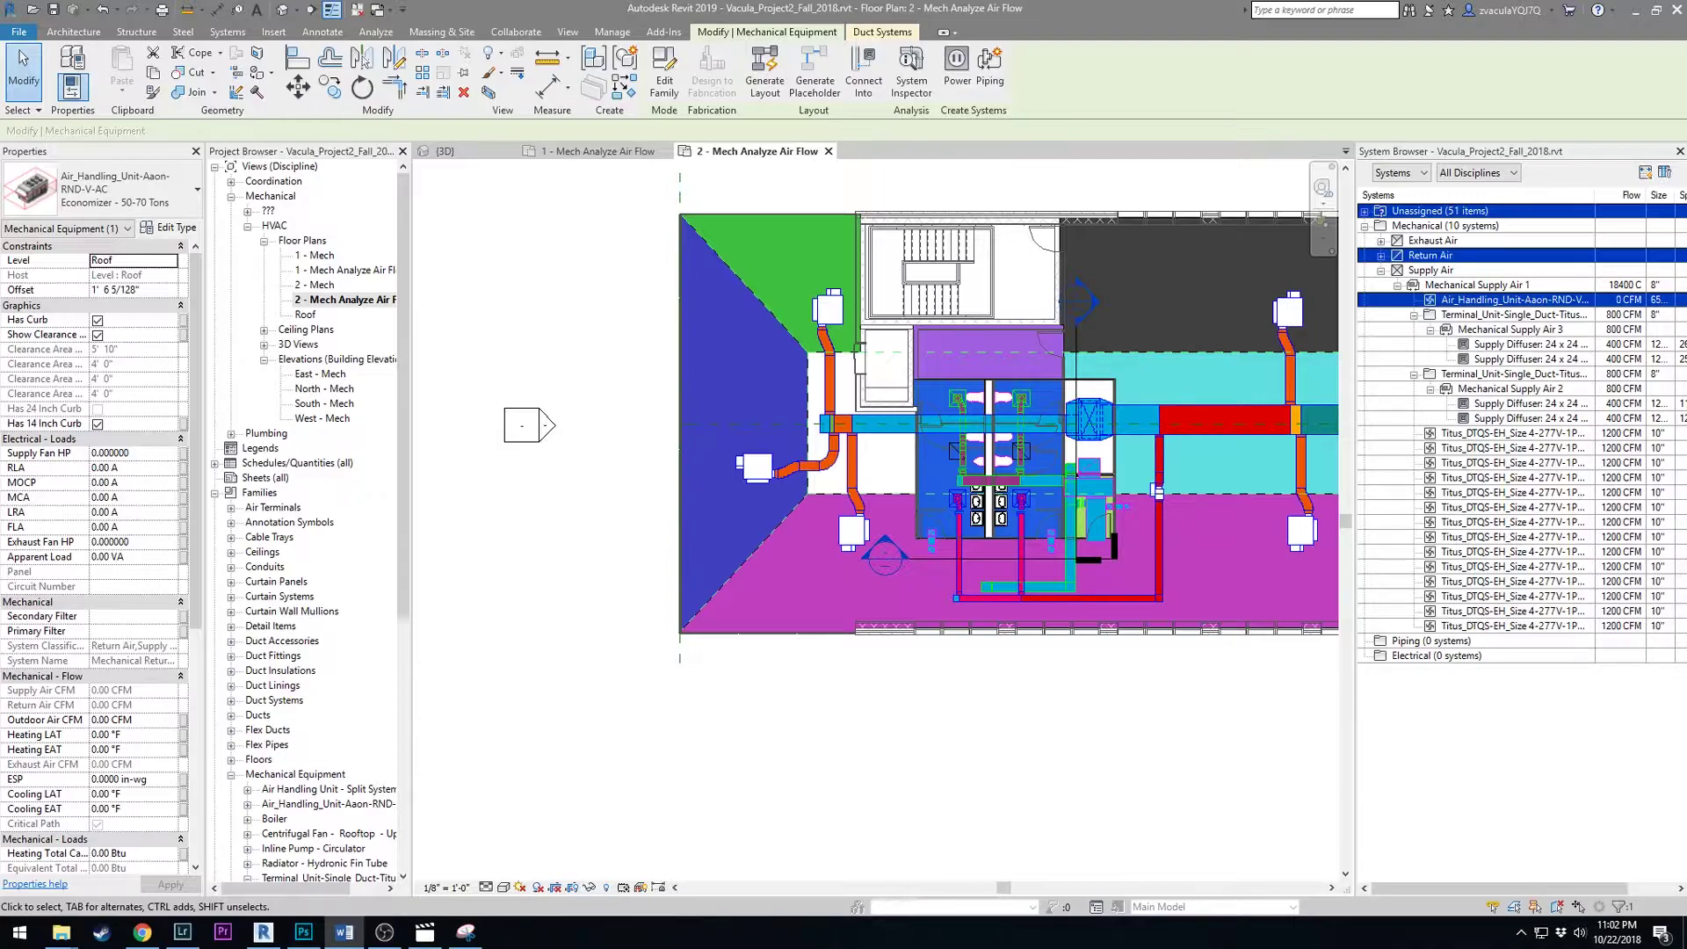
# - Open the family of the Titus_DTQS-EH unit in the green space of the Level 2 plan for editing
pyautogui.click(817, 303)
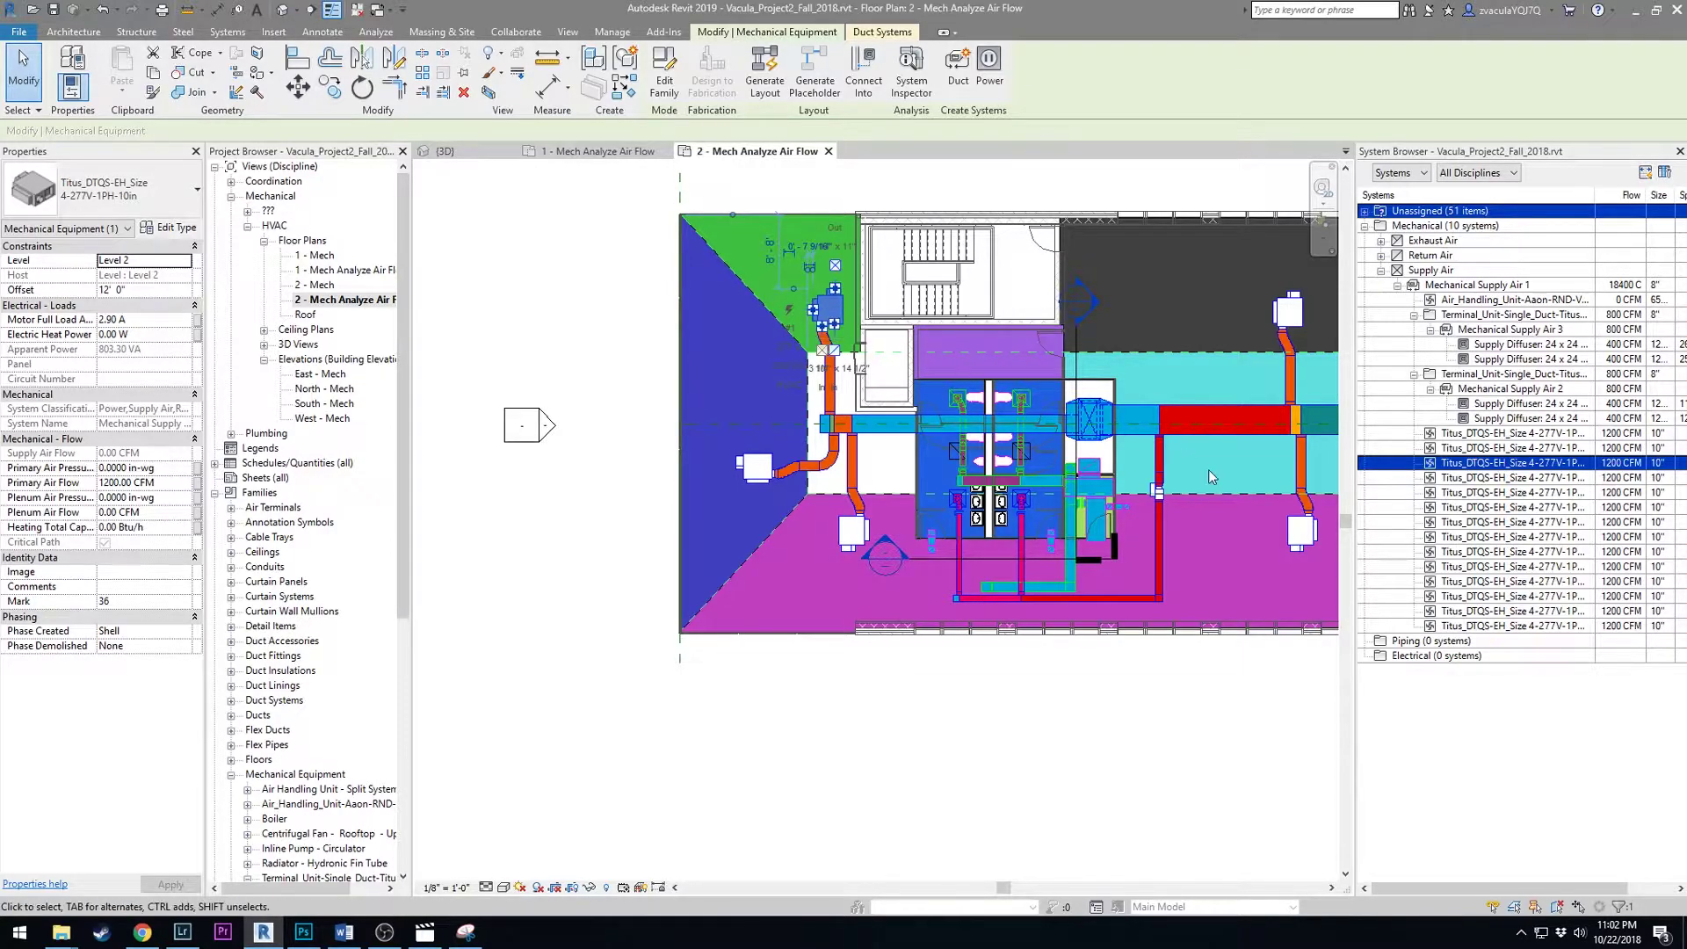
pyautogui.click(1153, 483)
pyautogui.click(516, 263)
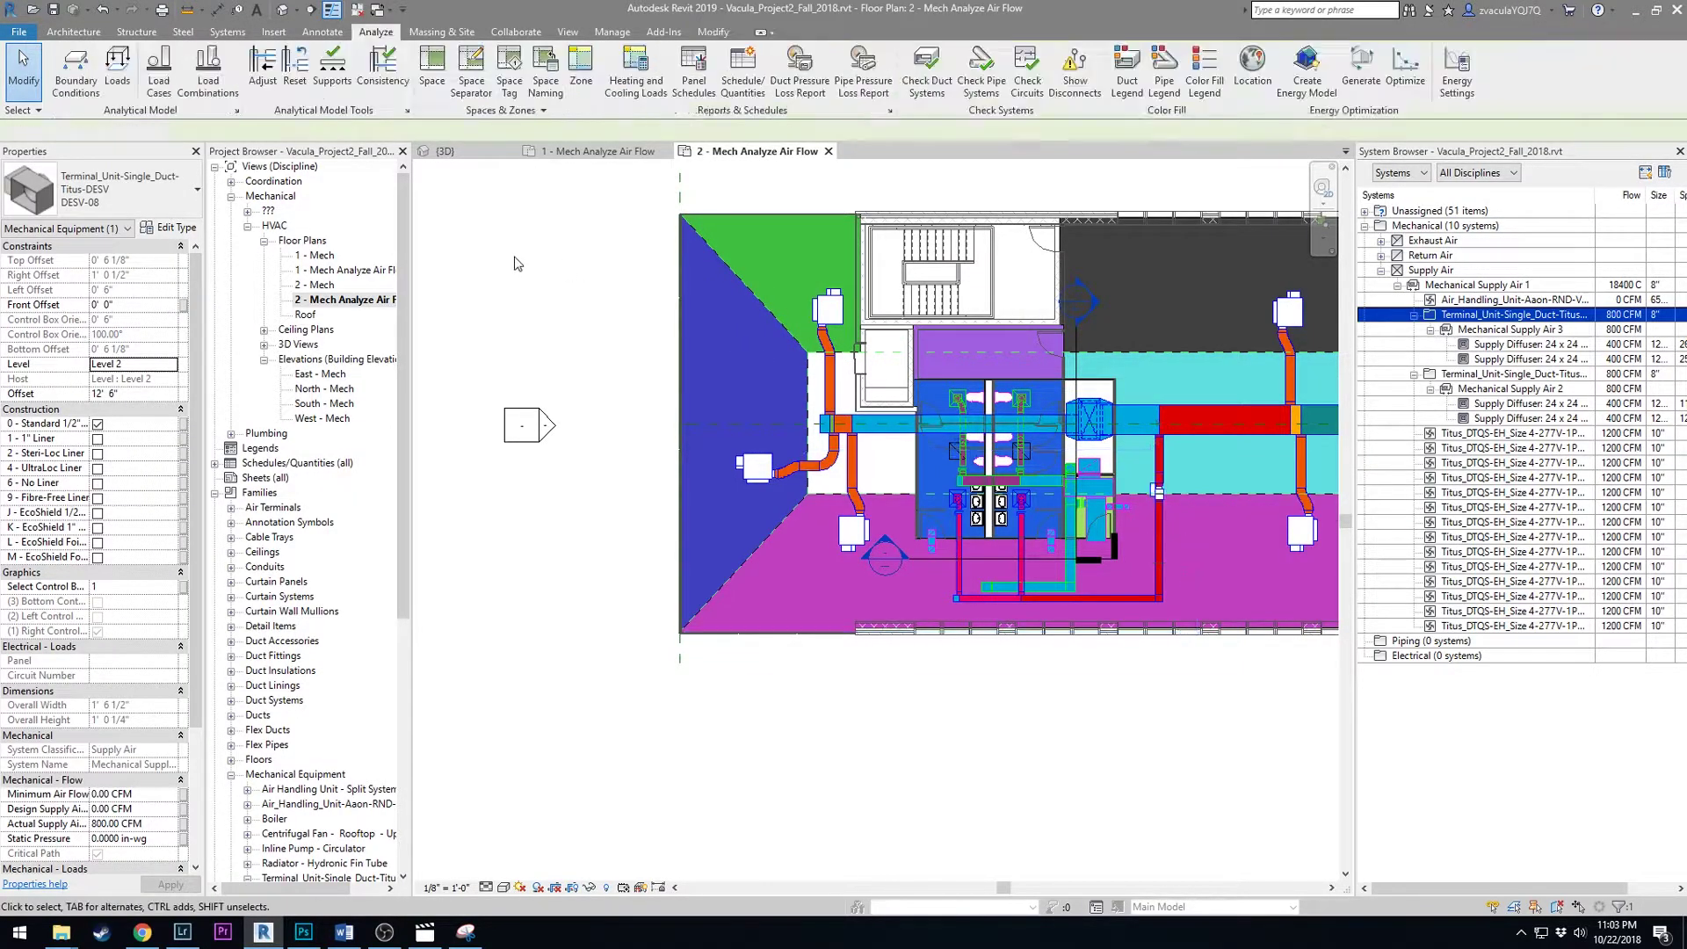
pyautogui.click(823, 305)
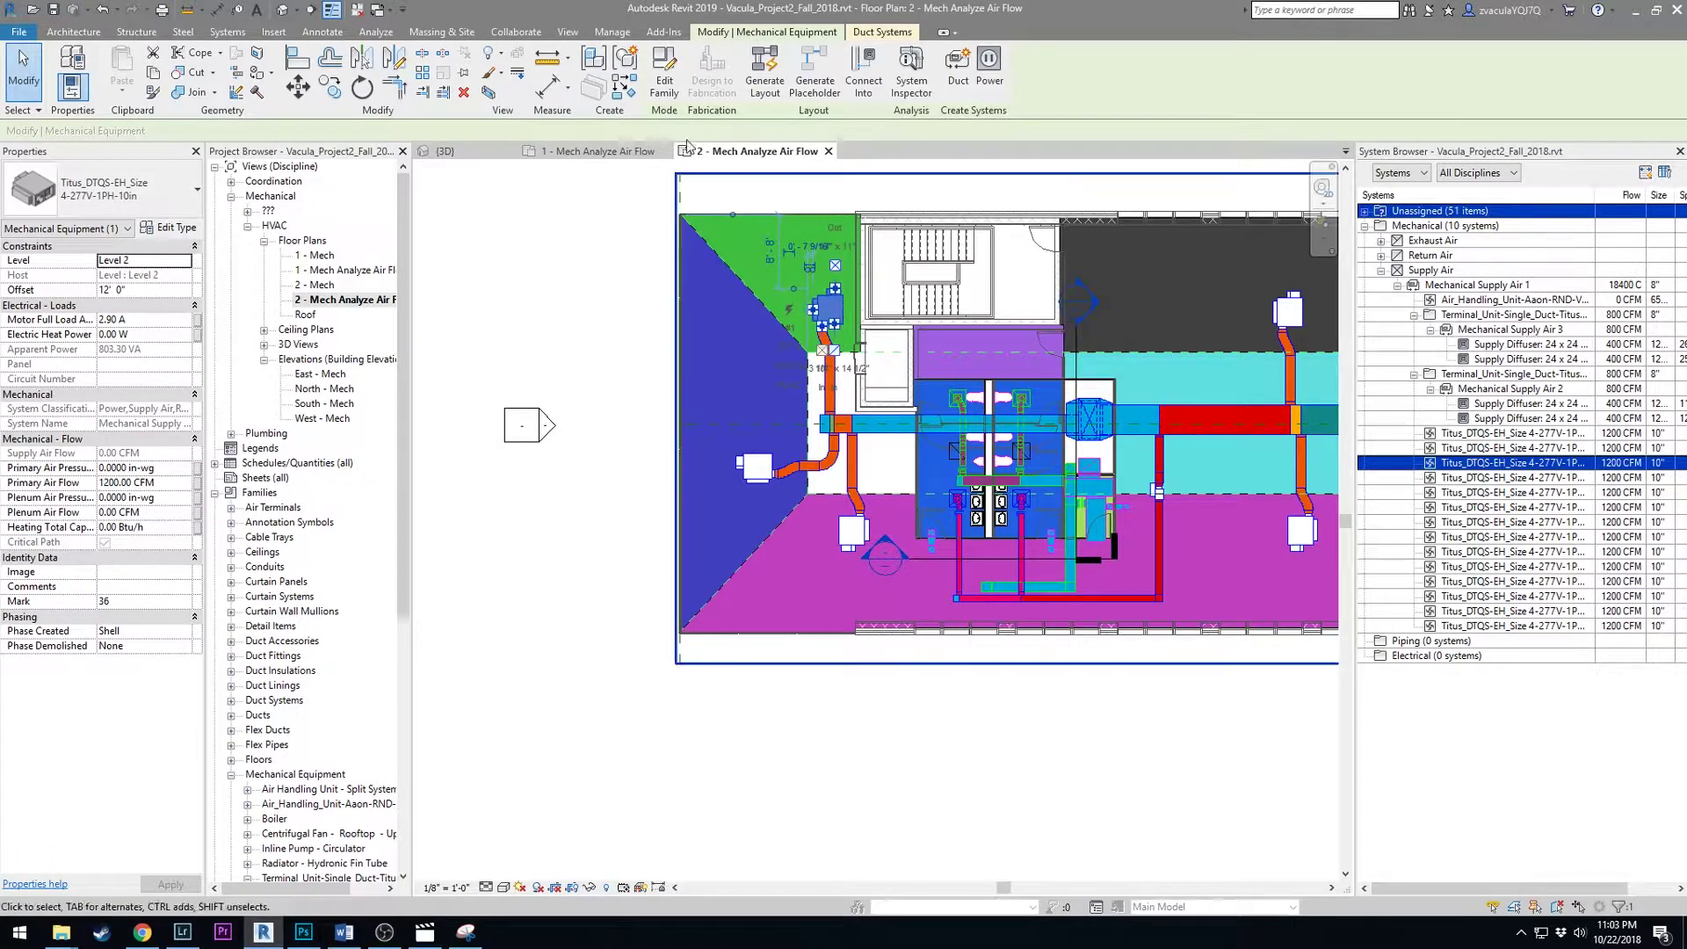
pyautogui.click(666, 72)
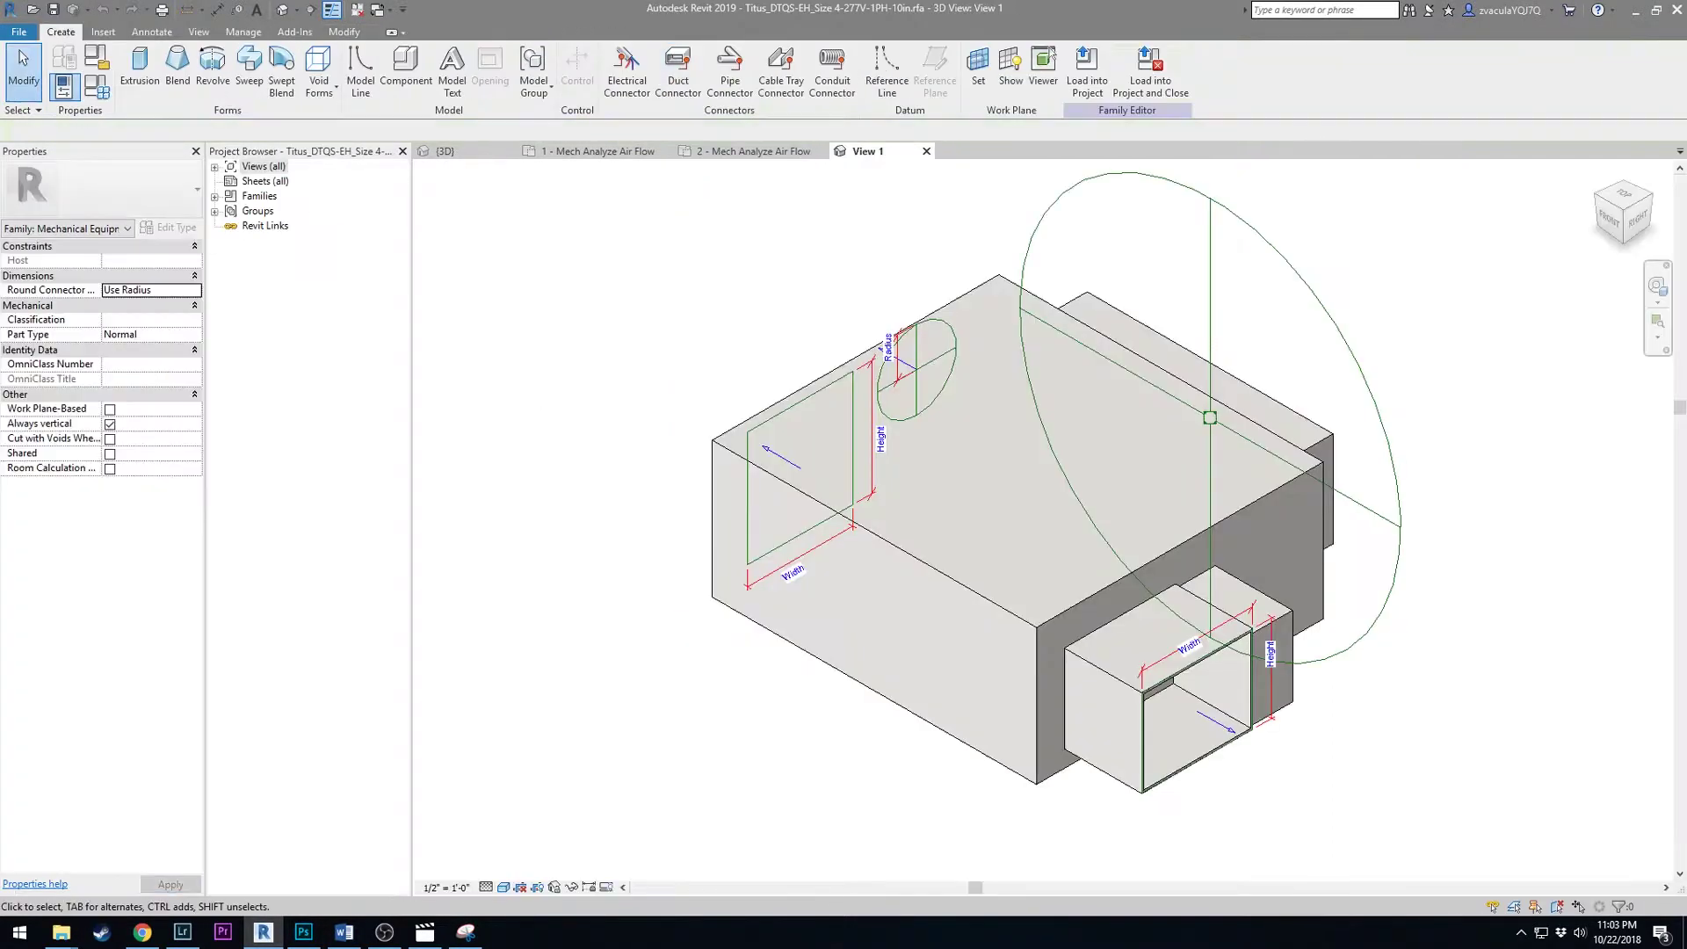
pyautogui.click(344, 932)
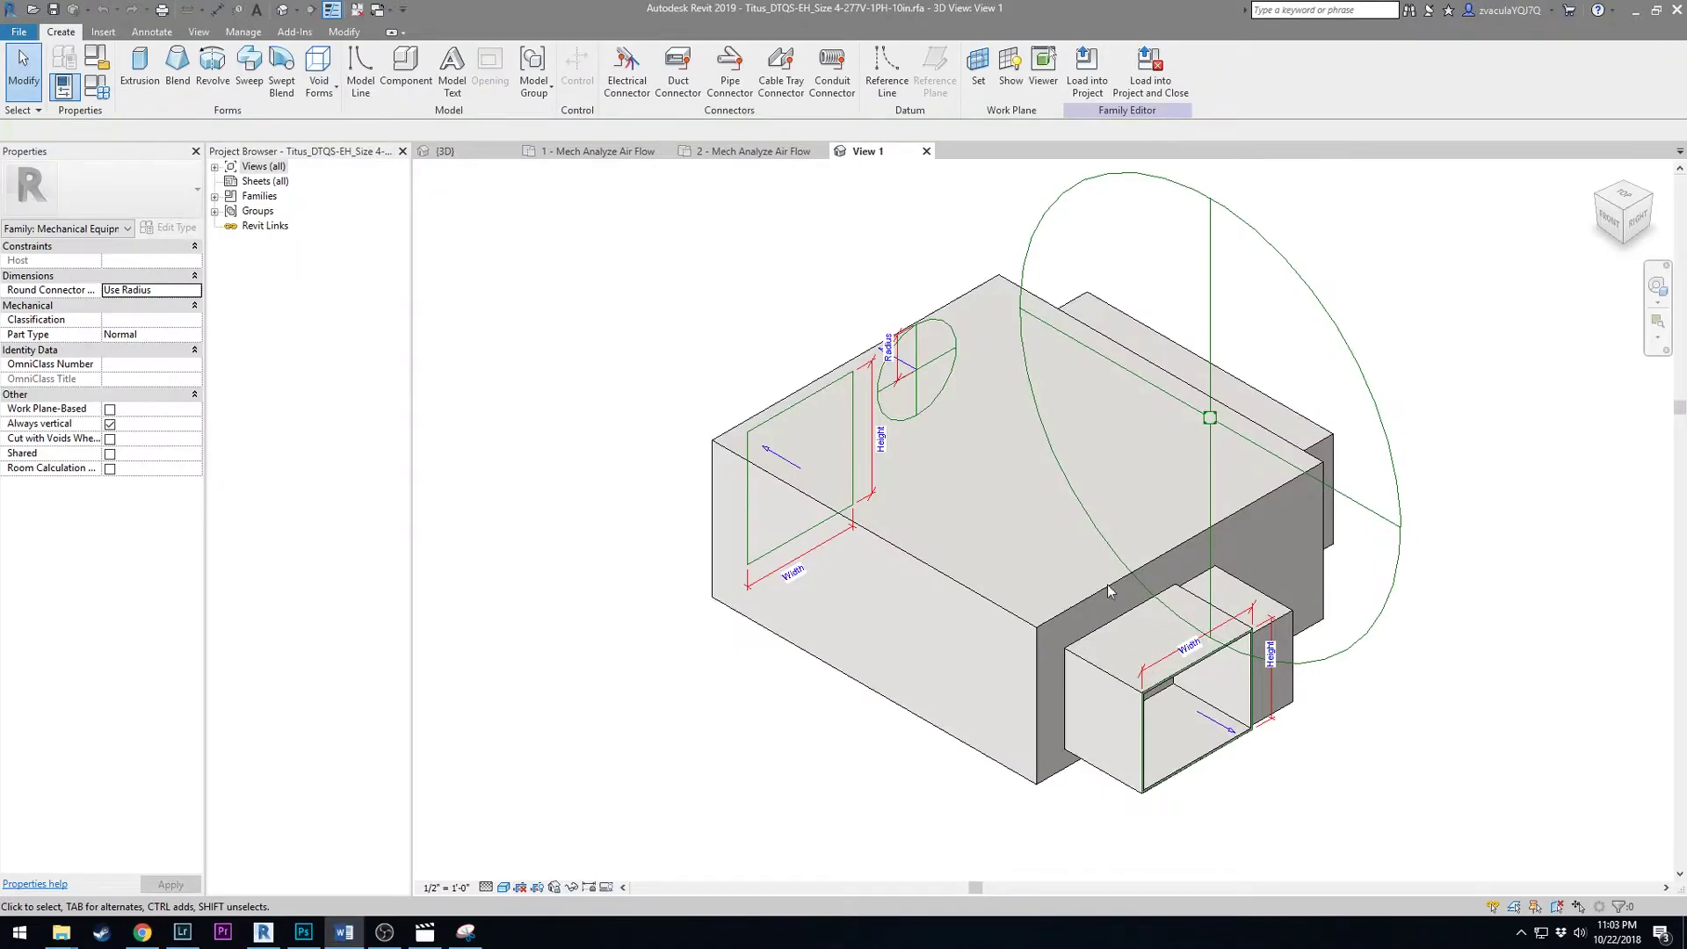
pyautogui.click(831, 421)
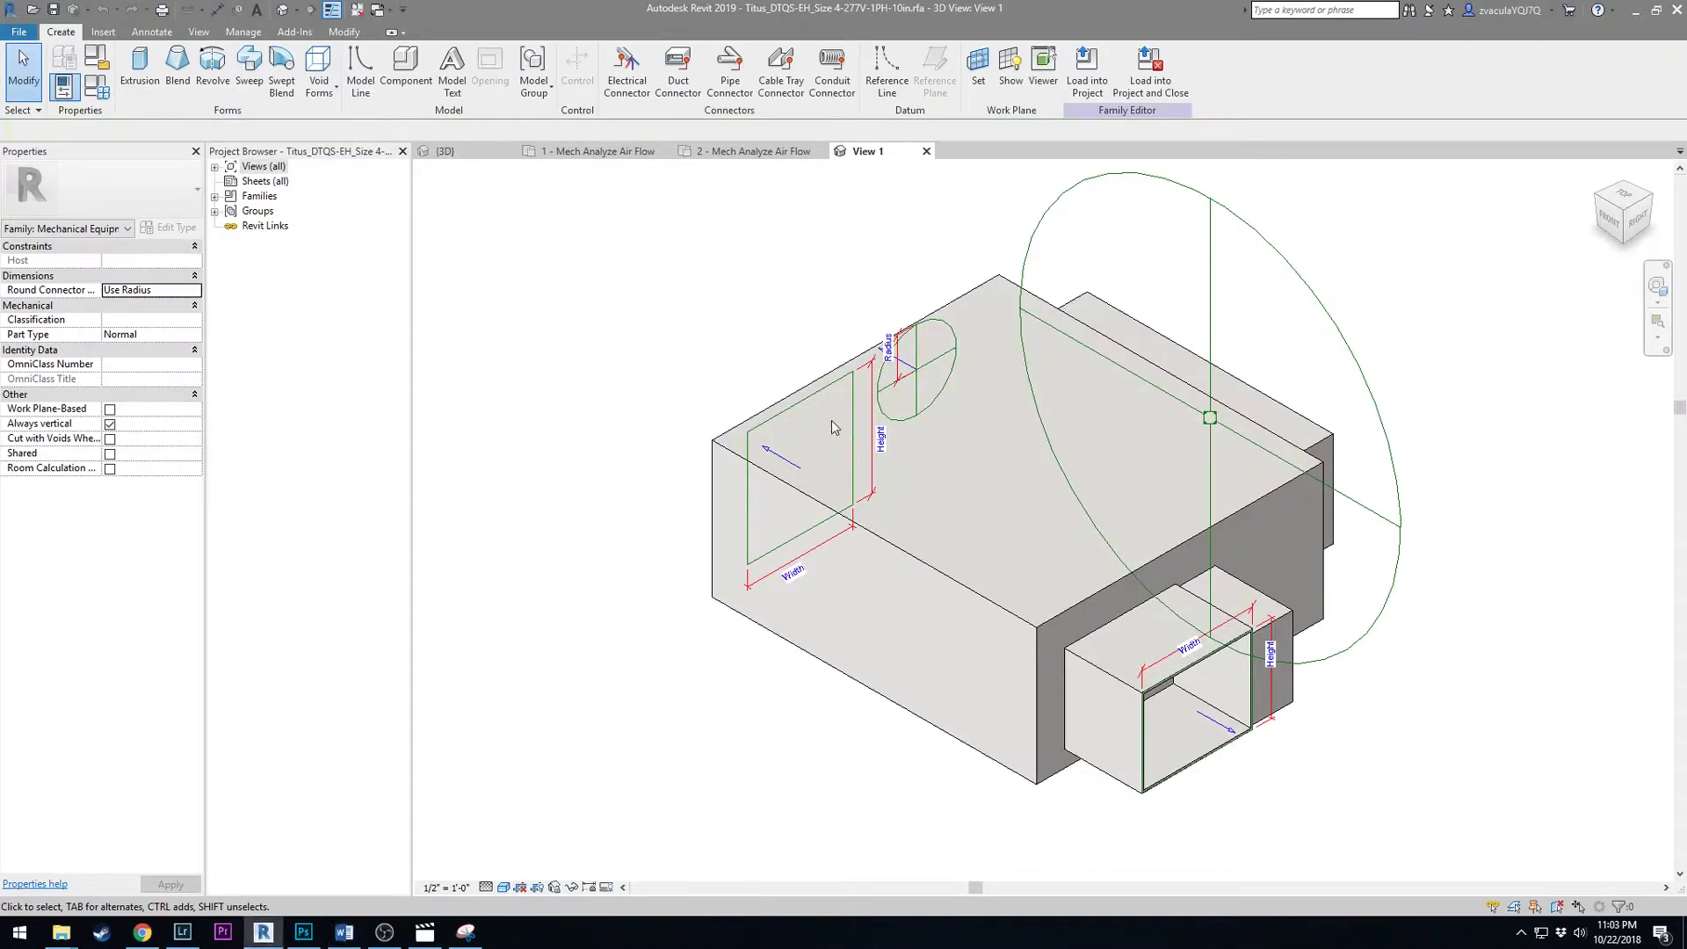
# - Link the rectangular supply air outlet connector to the round primary air inlet connector and check the link between them
pyautogui.click(1204, 673)
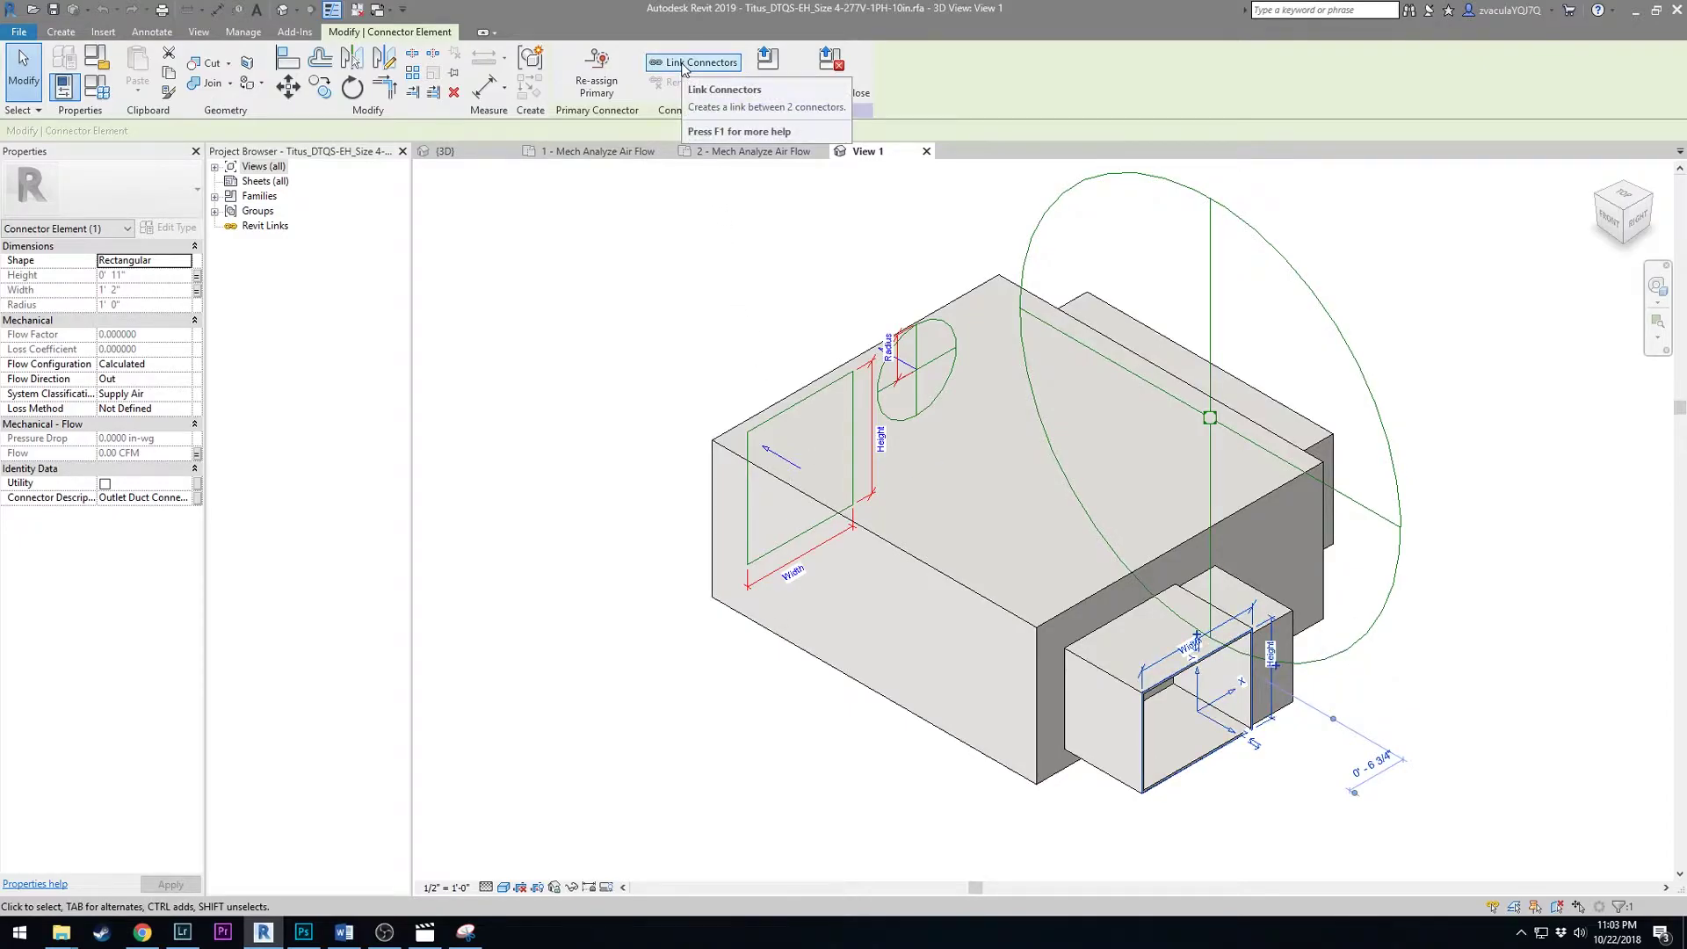
pyautogui.click(685, 62)
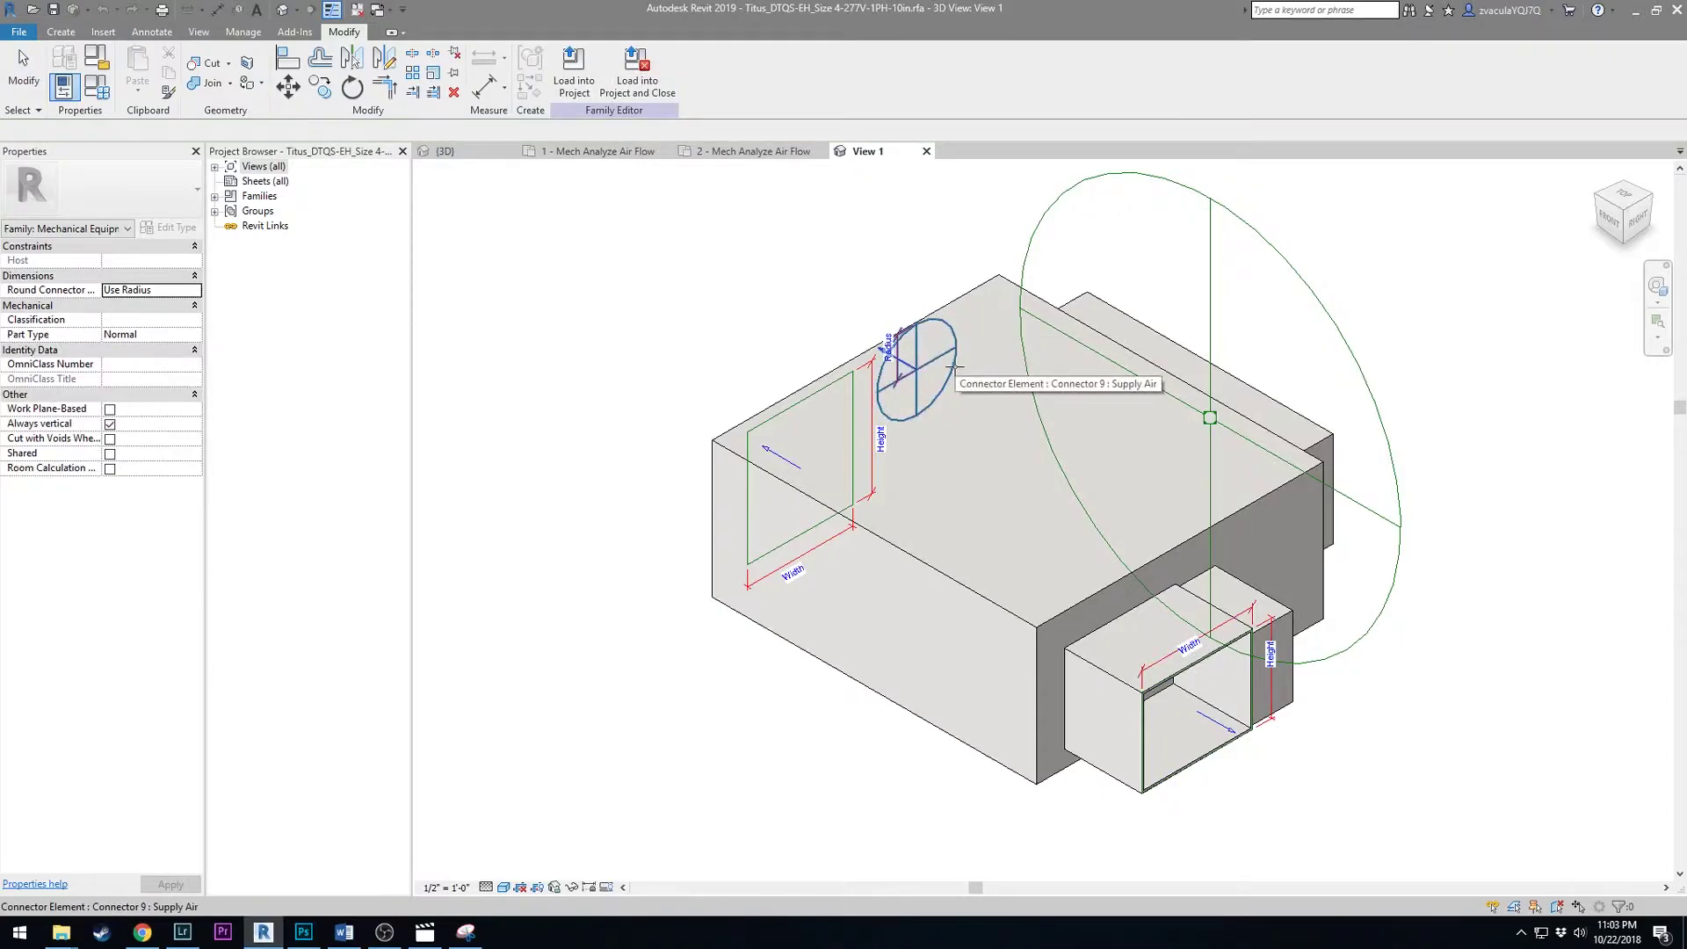
pyautogui.press('Escape')
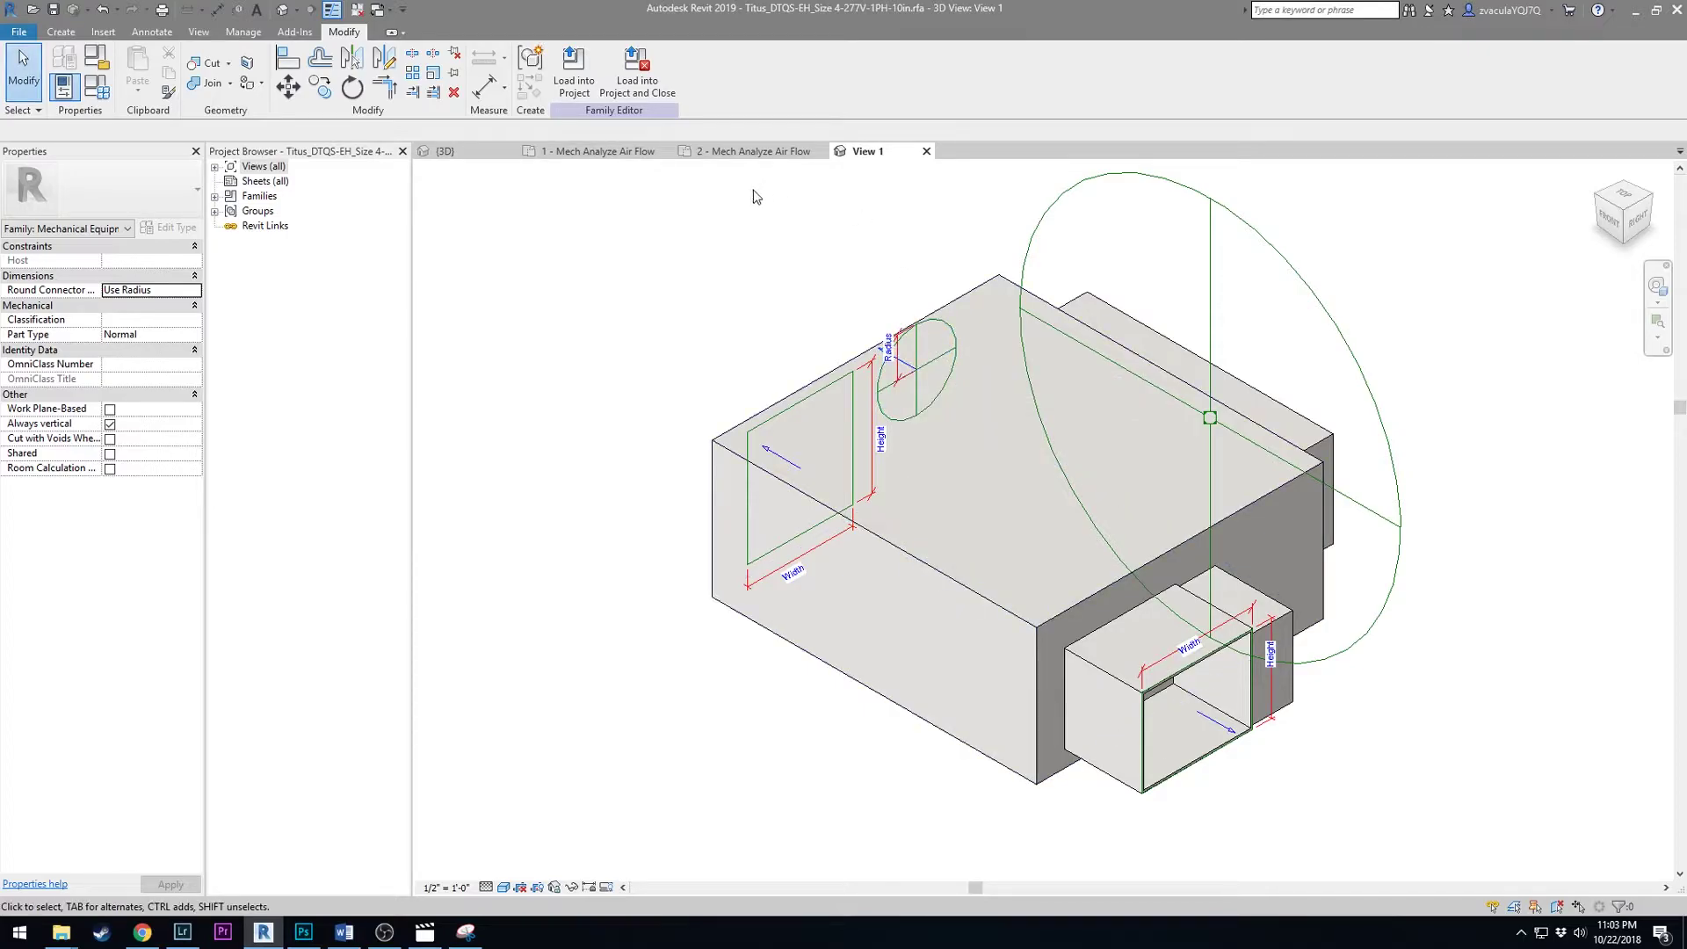
pyautogui.keyDown('shift'); pyautogui.moveTo(688, 303); pyautogui.dragTo(967, 222, button='middle'); pyautogui.keyUp('shift')
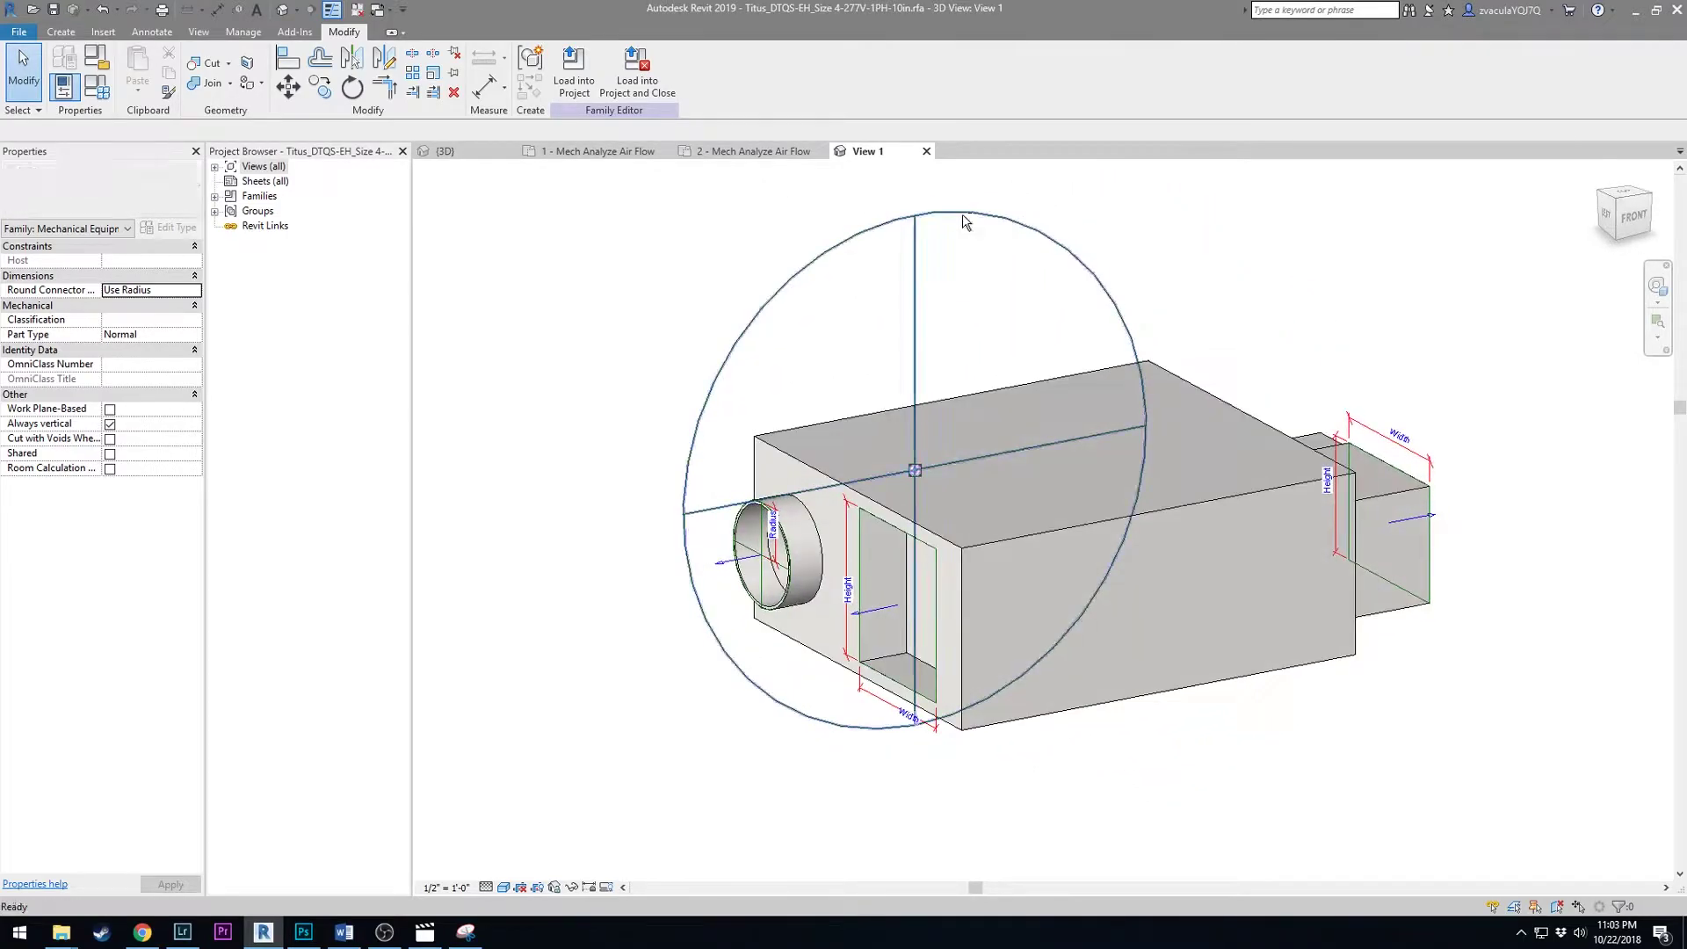
pyautogui.click(758, 559)
pyautogui.keyDown('shift'); pyautogui.moveTo(758, 560); pyautogui.dragTo(1025, 582, button='middle'); pyautogui.keyUp('shift')
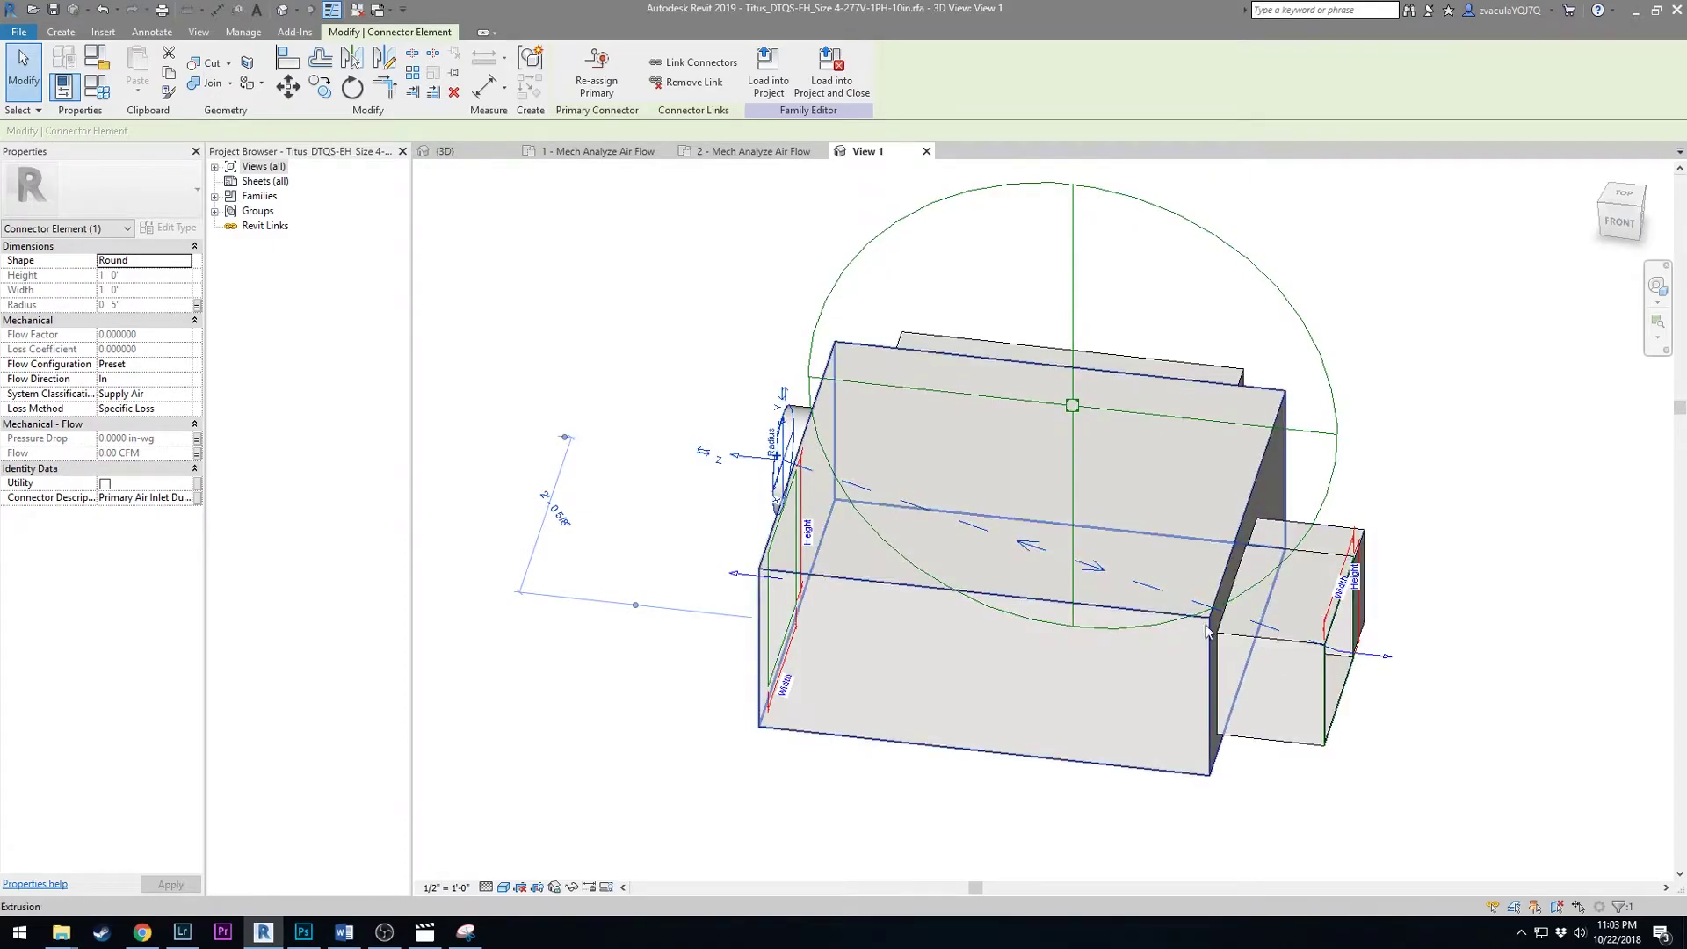
pyautogui.click(708, 220)
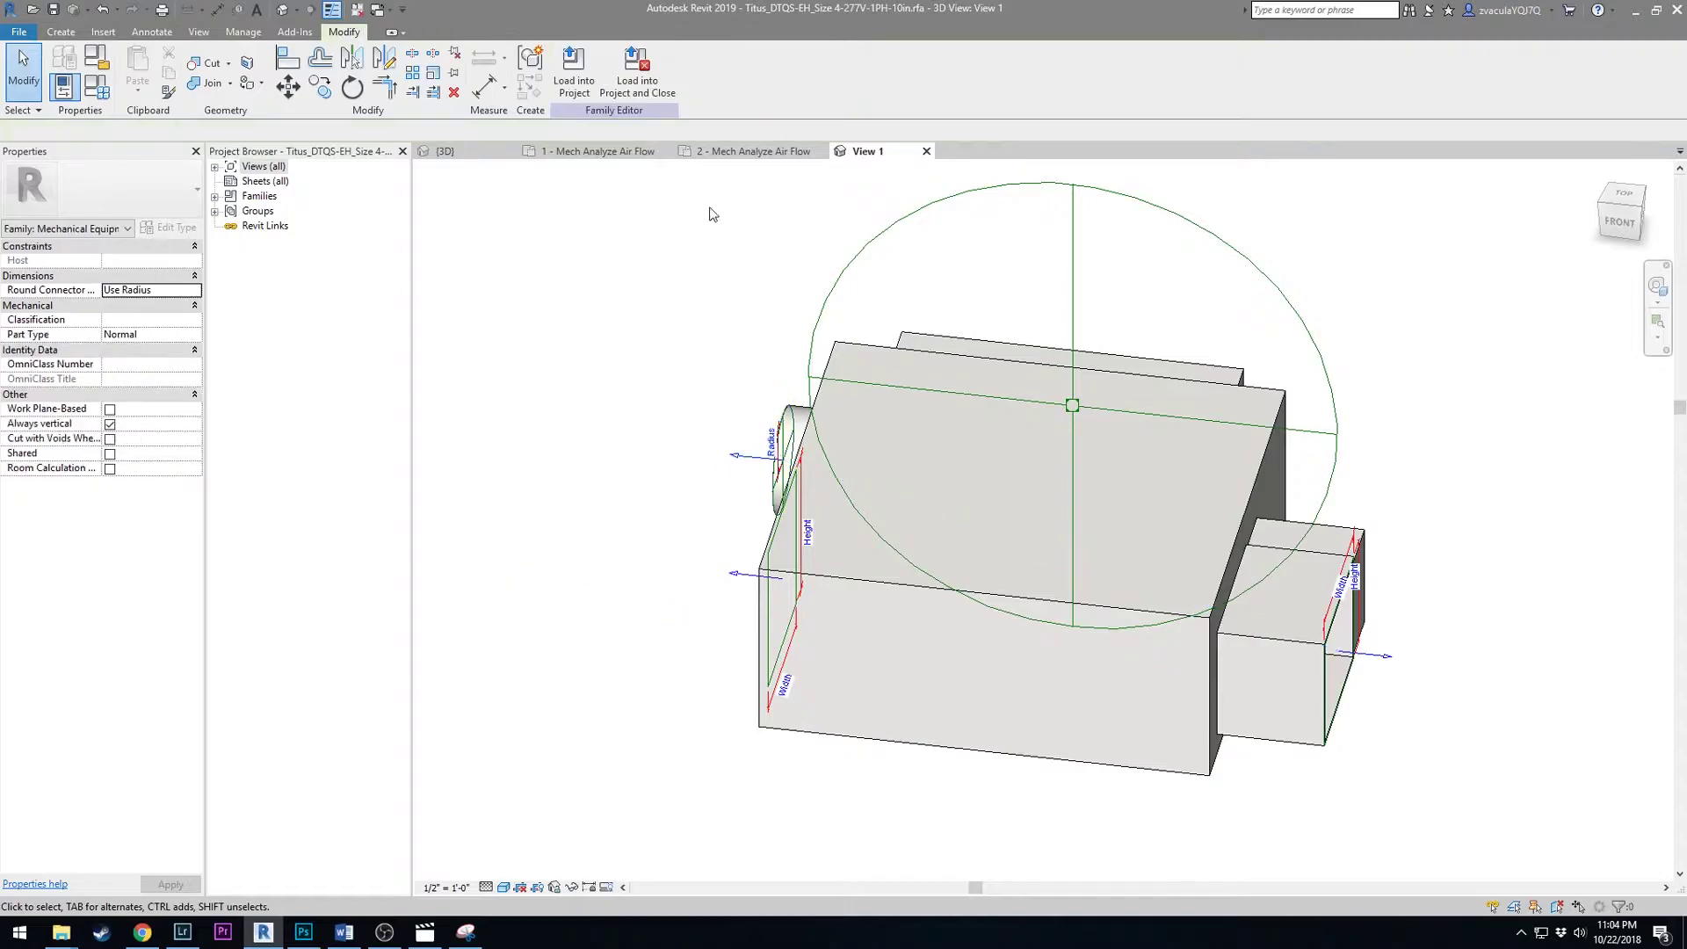
# - Load the Titus_DTQS-EH family into the project and close it without saving the file, overwriting the existing version
pyautogui.click(669, 77)
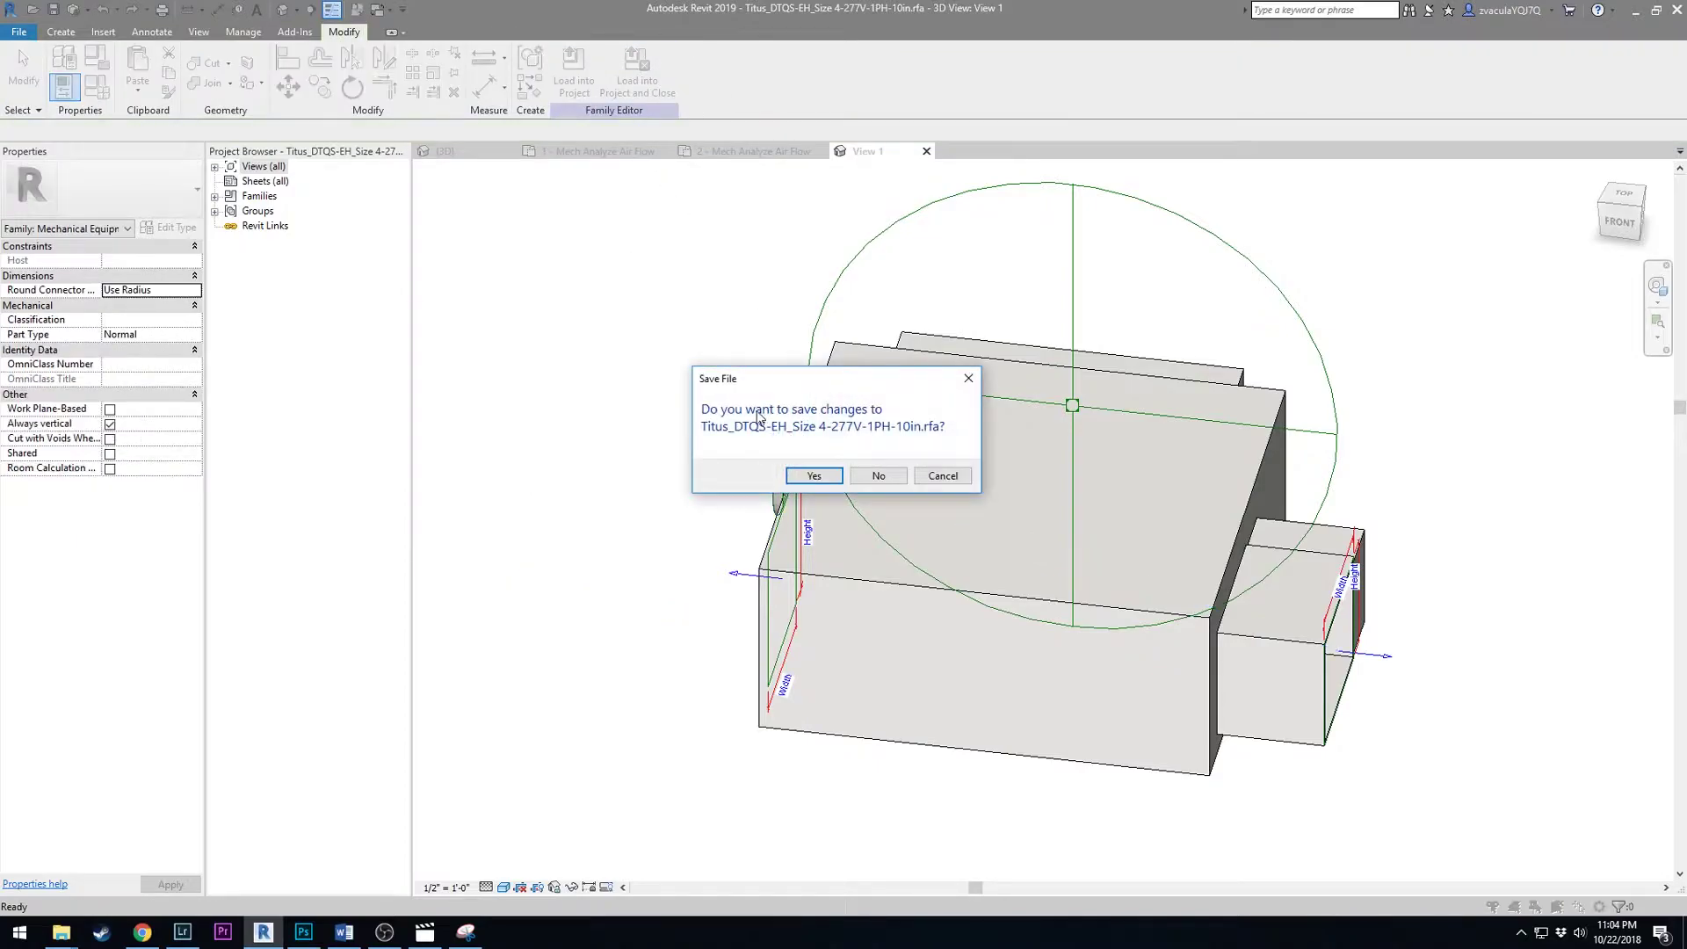
pyautogui.click(878, 479)
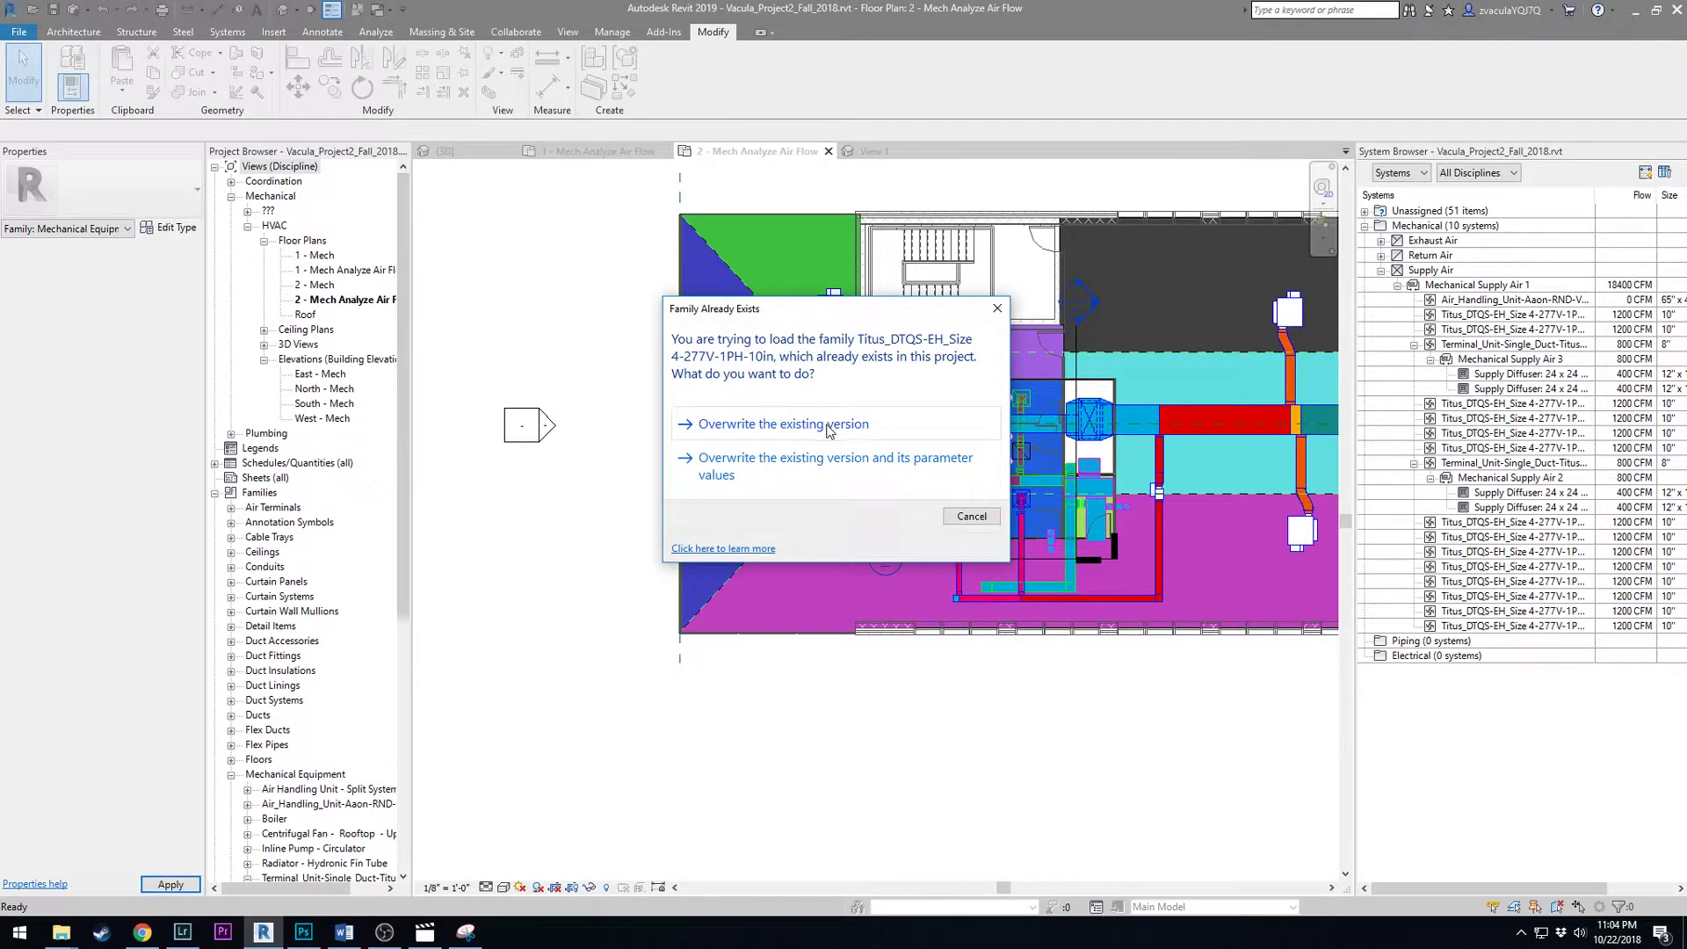
pyautogui.click(828, 428)
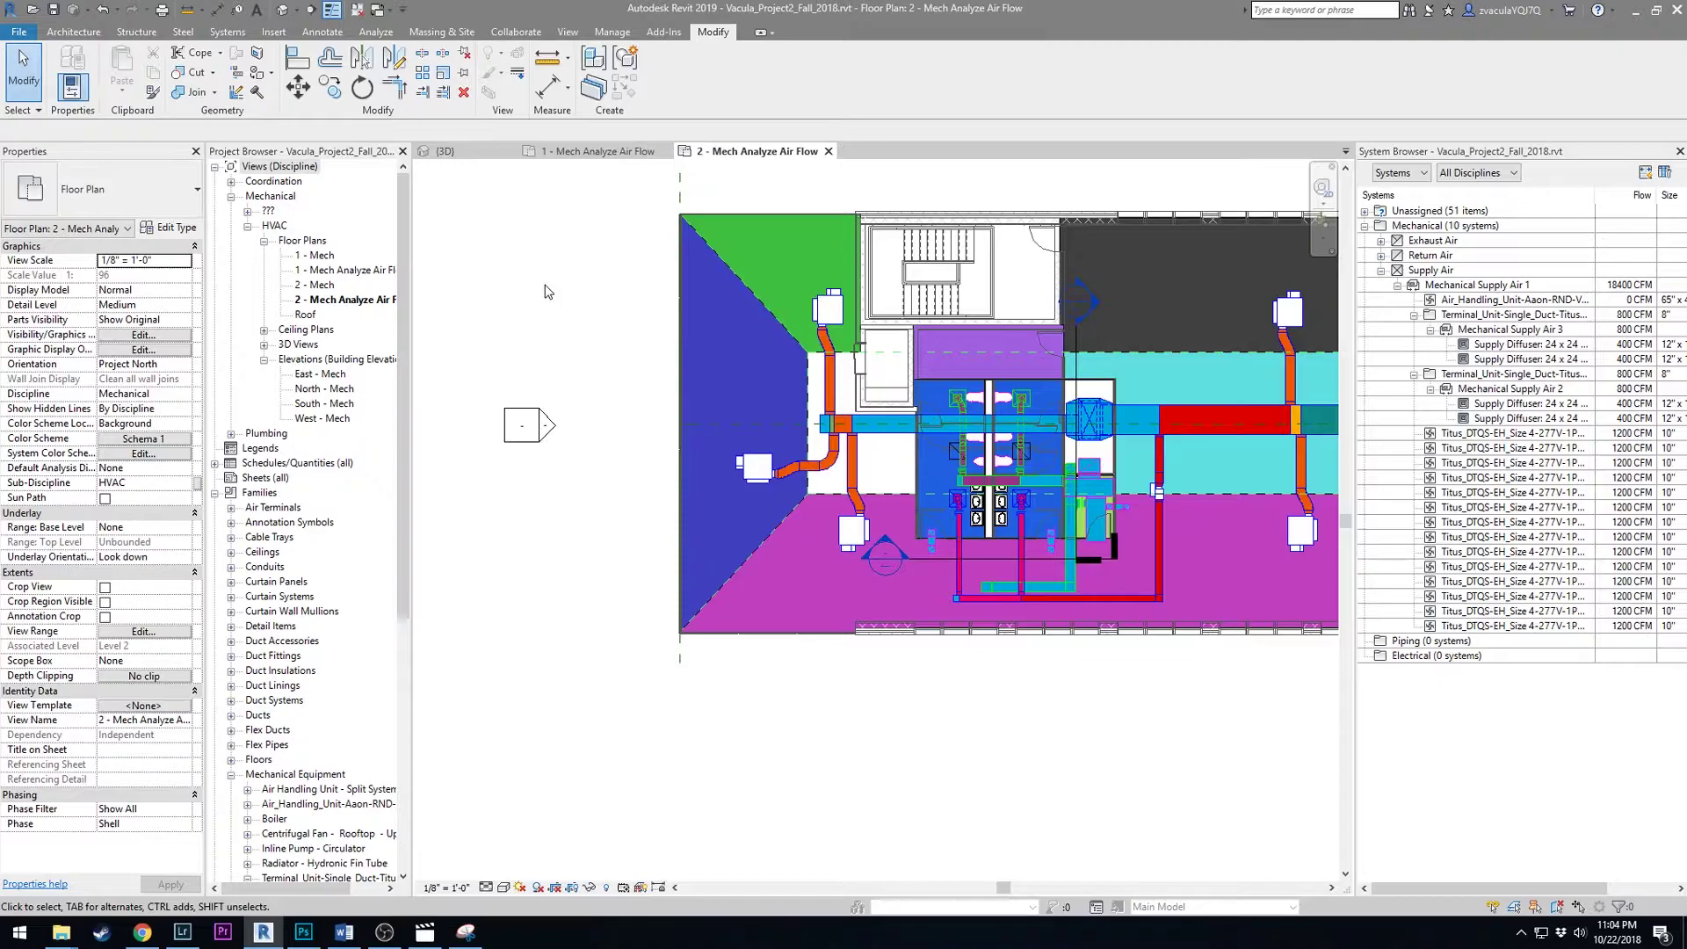
# - Open the family of the Terminal_Unit-Single_Duct-Titus-DESV unit on the red vertical duct for editing
pyautogui.scroll(5, 829, 418)
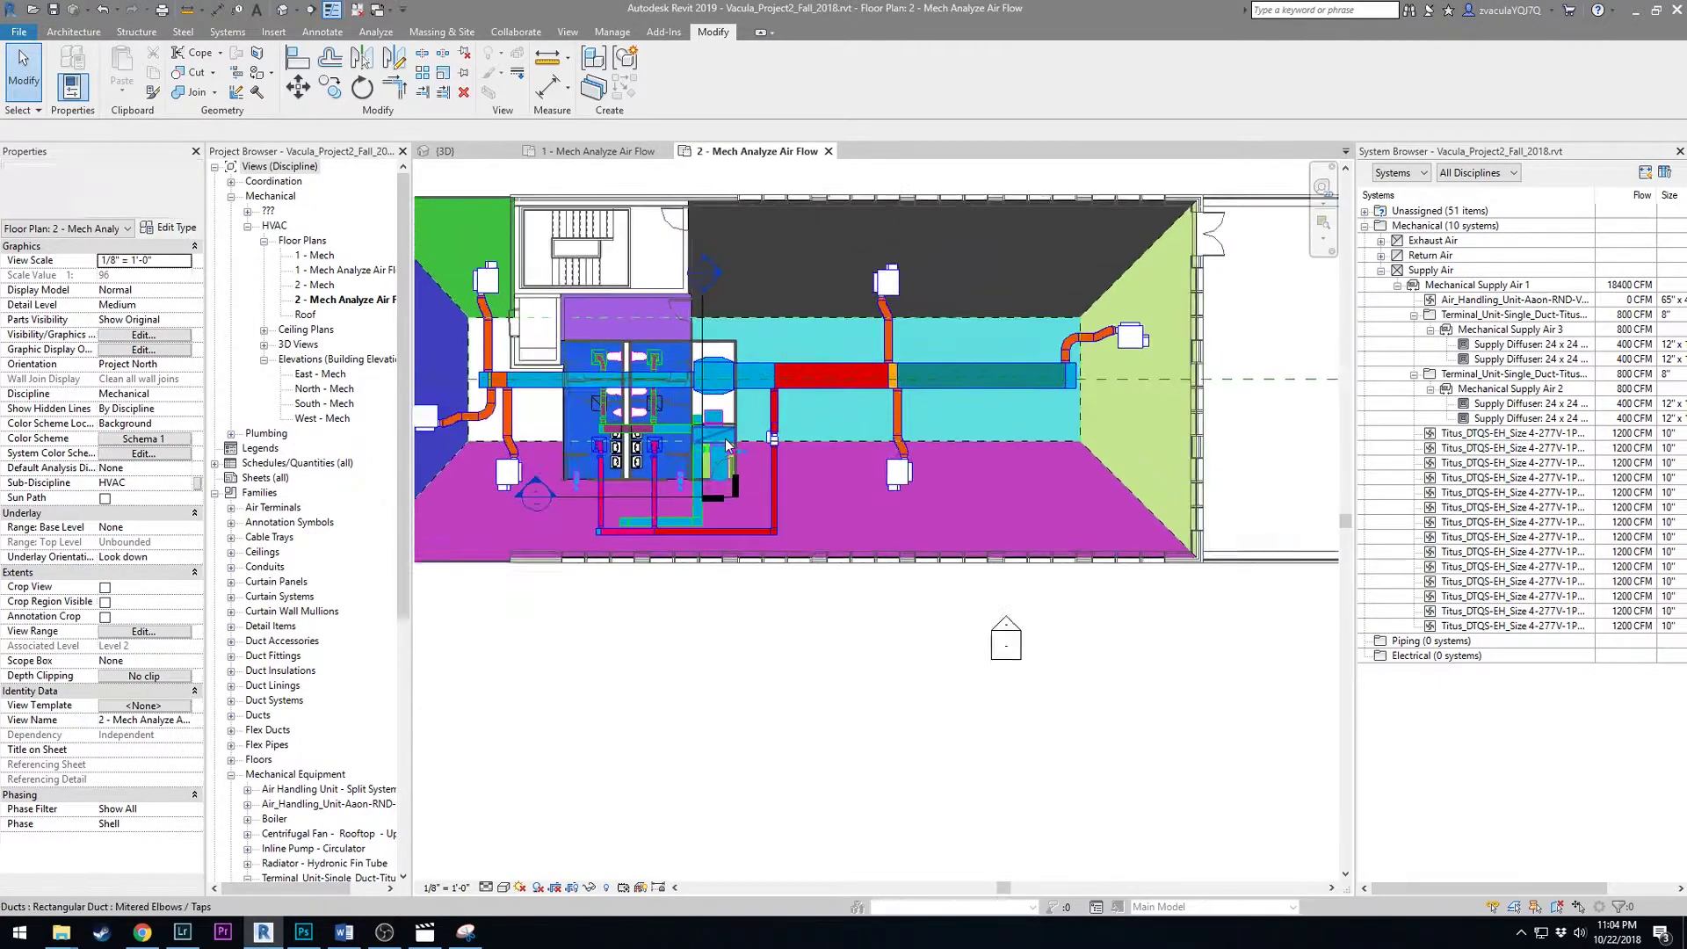
pyautogui.click(828, 418)
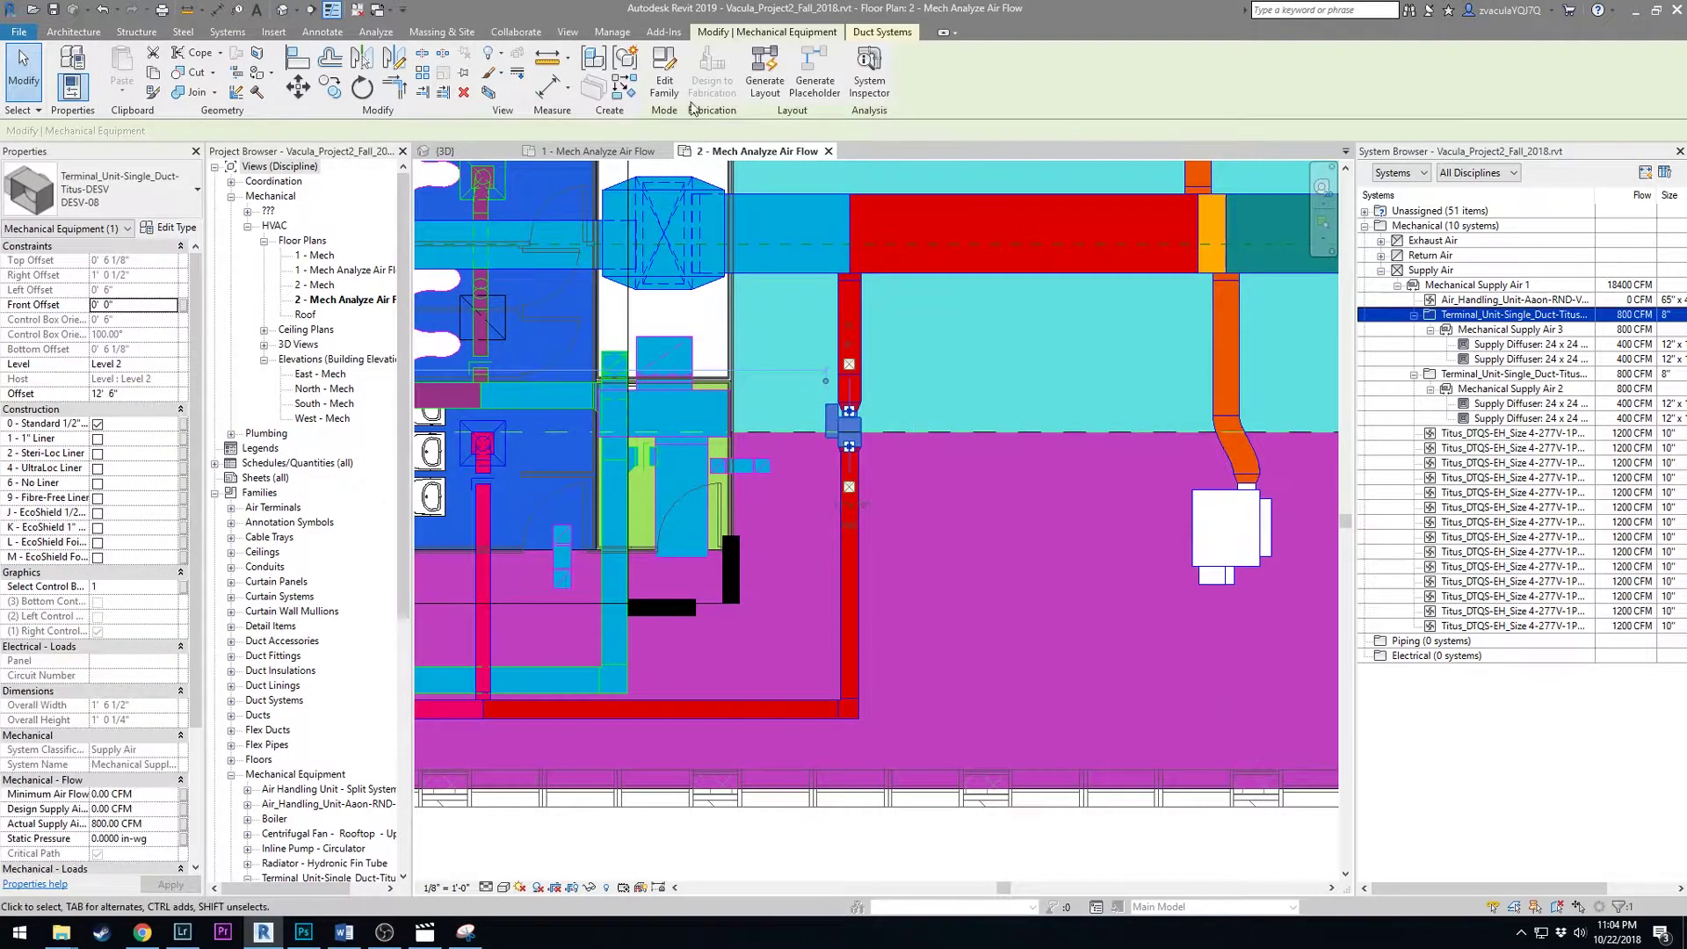
pyautogui.click(666, 74)
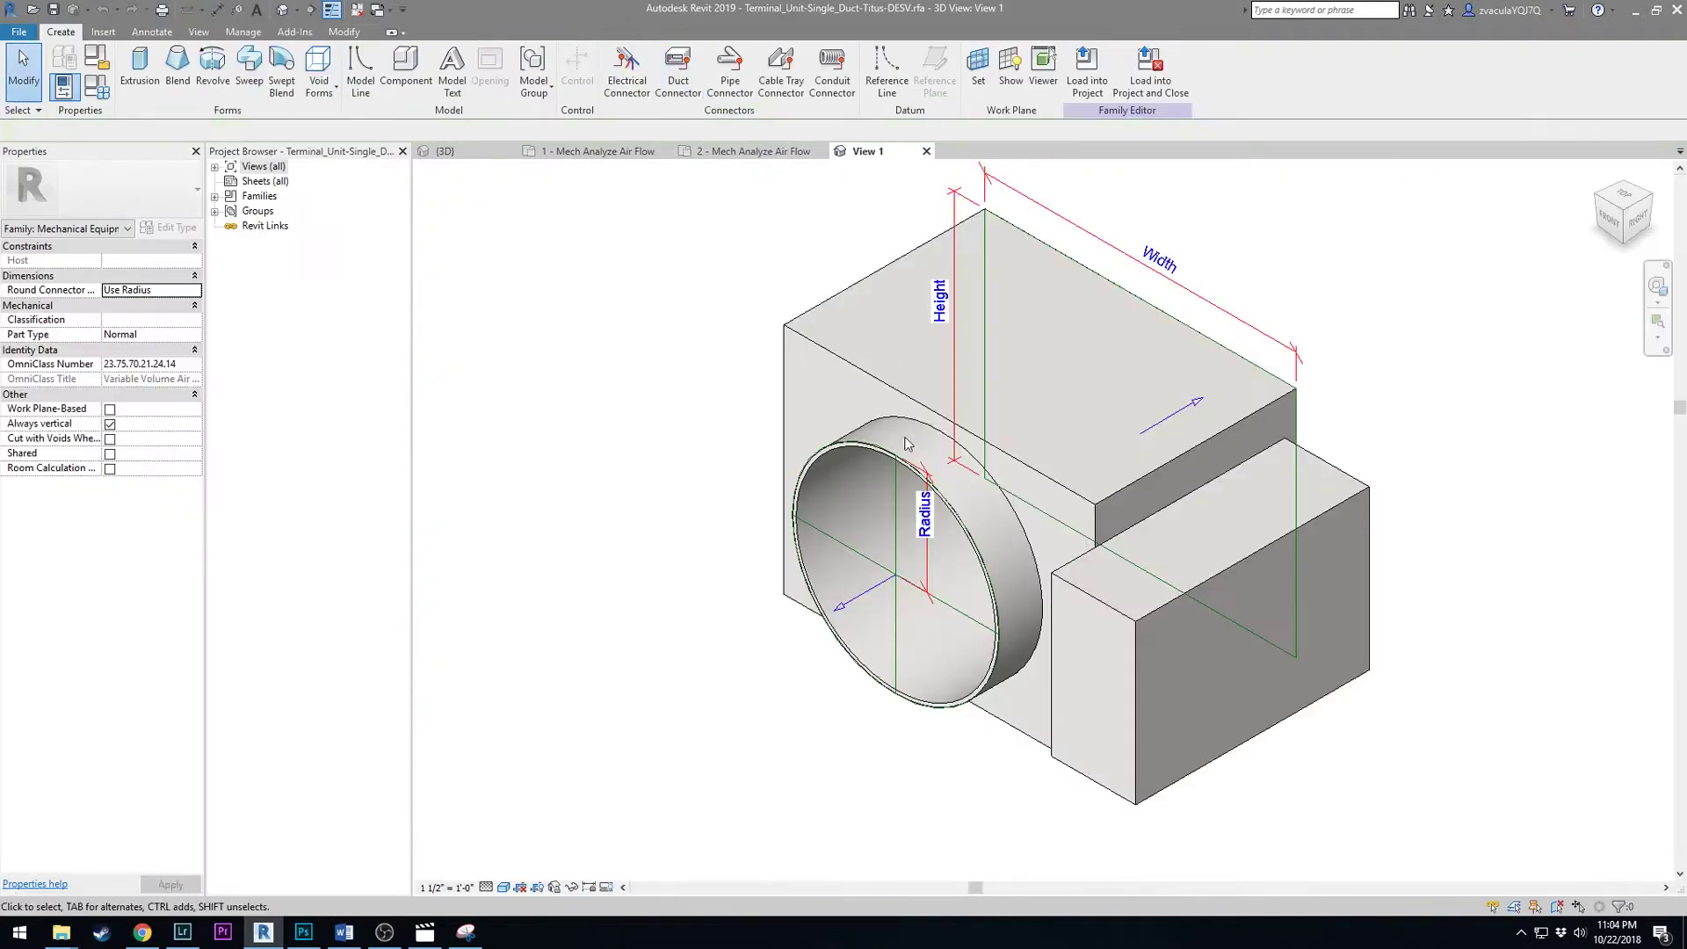
# - Link the round supply air inlet connector to the rectangular outlet connector, then load the DESV family into the project and close it without saving
pyautogui.click(892, 524)
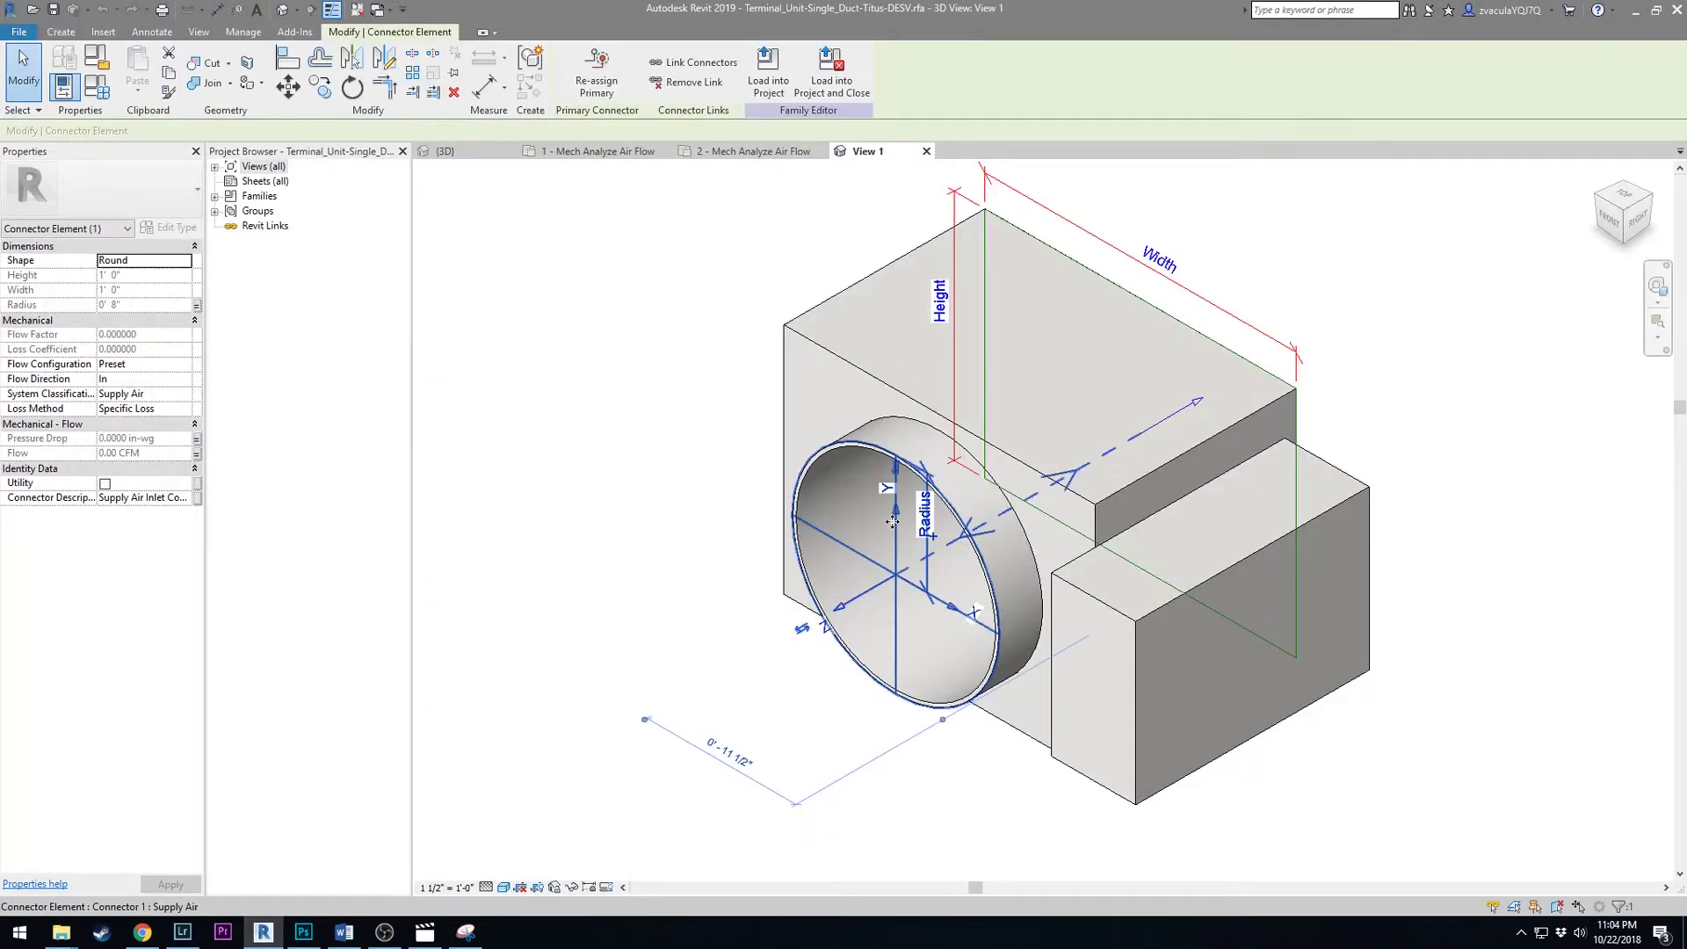
pyautogui.keyDown('shift'); pyautogui.moveTo(1442, 471); pyautogui.dragTo(1436, 538, button='middle'); pyautogui.keyUp('shift')
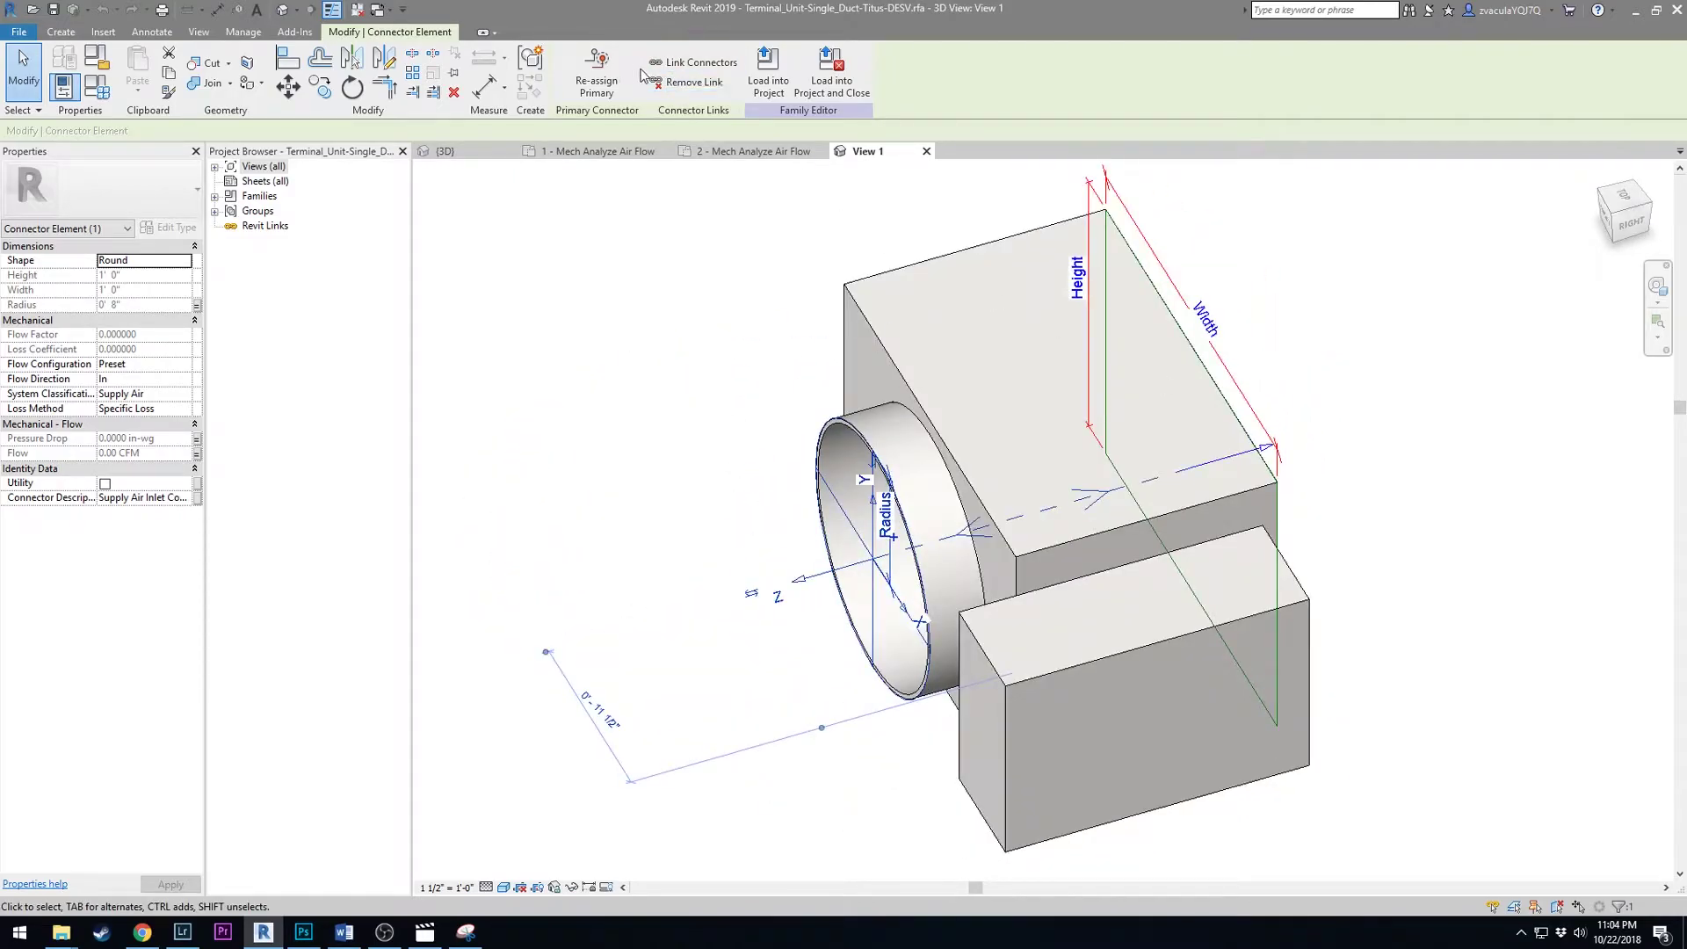
pyautogui.click(694, 62)
pyautogui.keyDown('shift'); pyautogui.moveTo(1261, 366); pyautogui.dragTo(1024, 318, button='middle'); pyautogui.keyUp('shift')
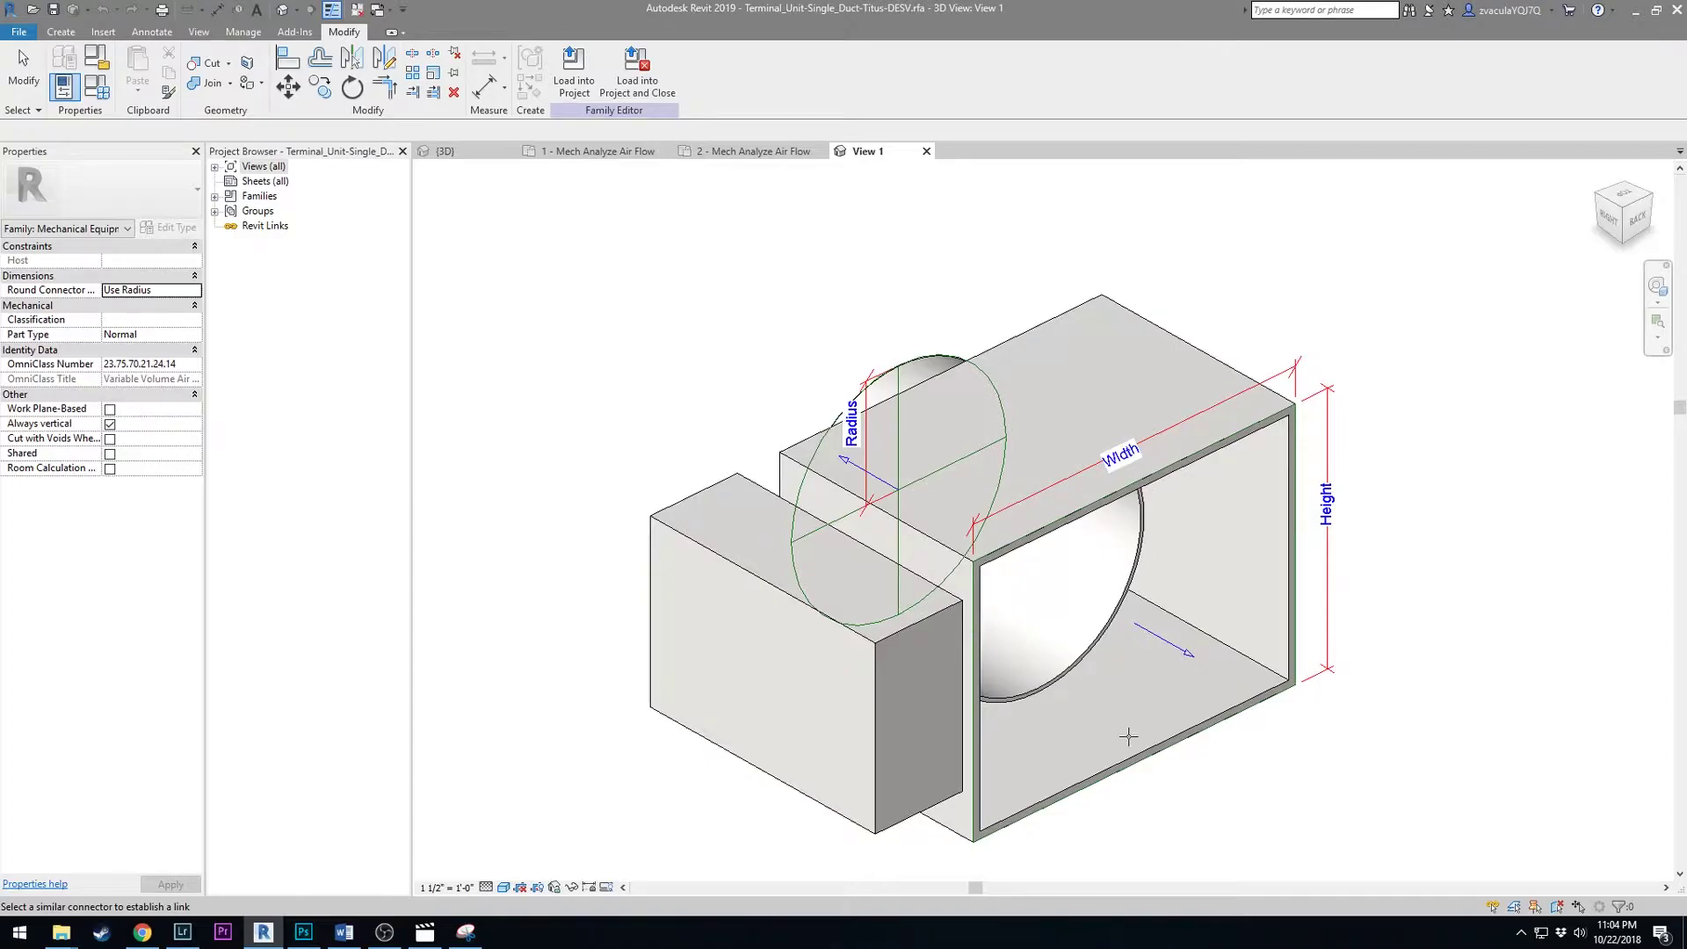
pyautogui.keyDown('shift'); pyautogui.moveTo(1111, 734); pyautogui.dragTo(1047, 576, button='middle'); pyautogui.keyUp('shift')
pyautogui.click(637, 74)
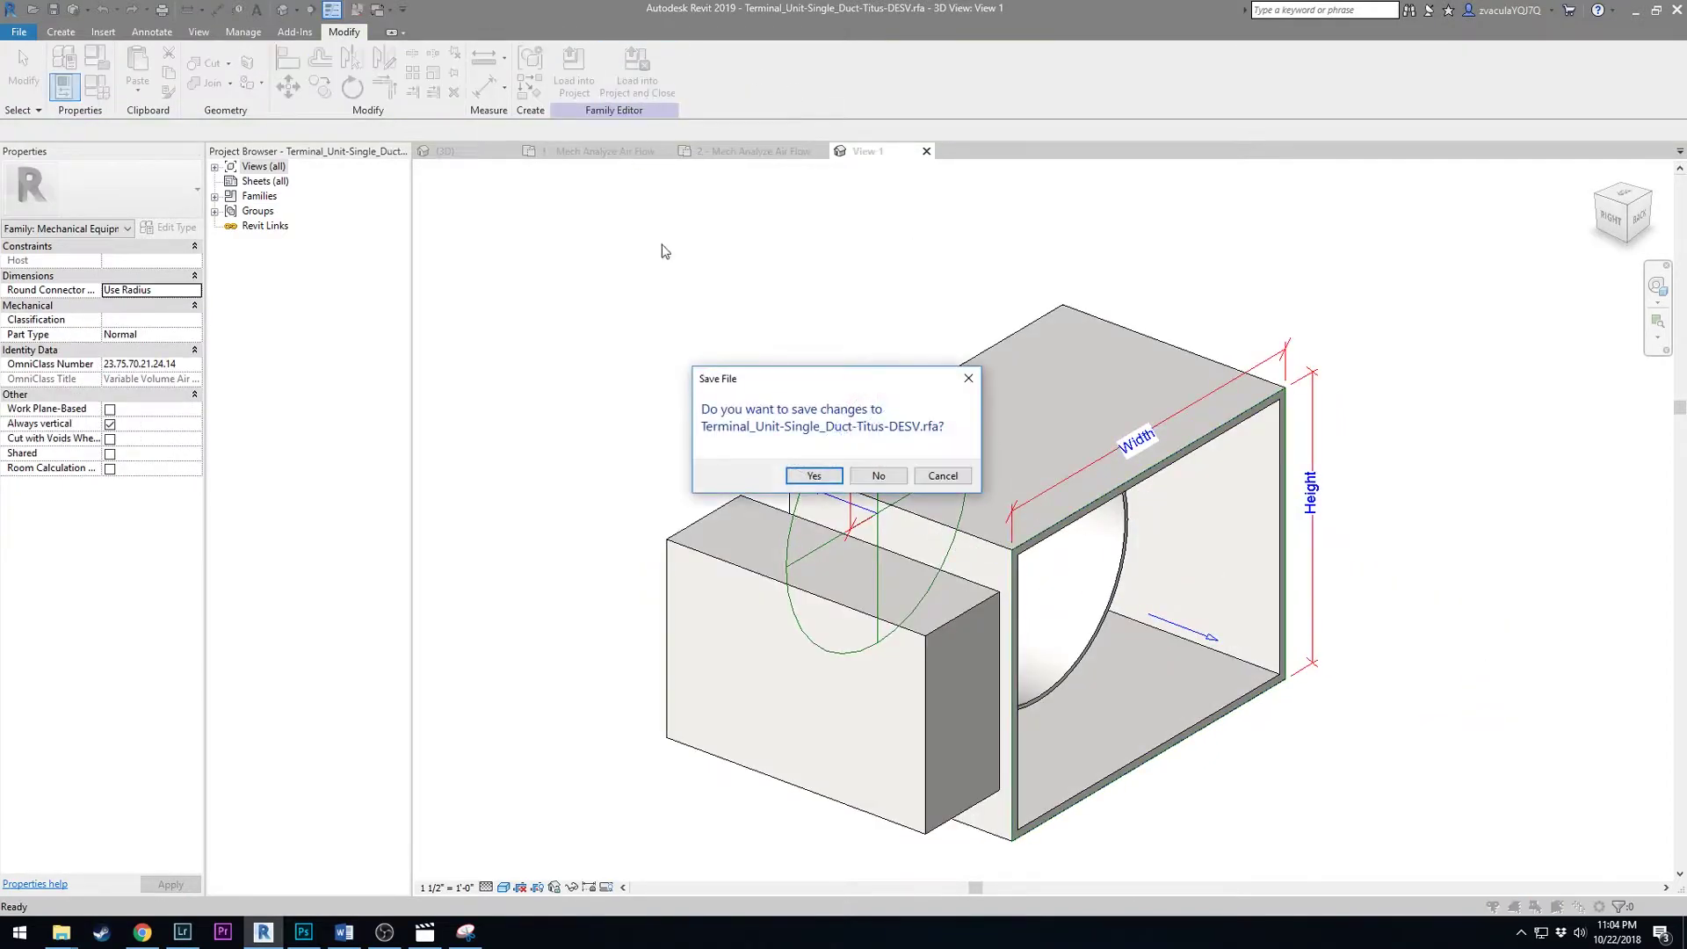
pyautogui.click(889, 479)
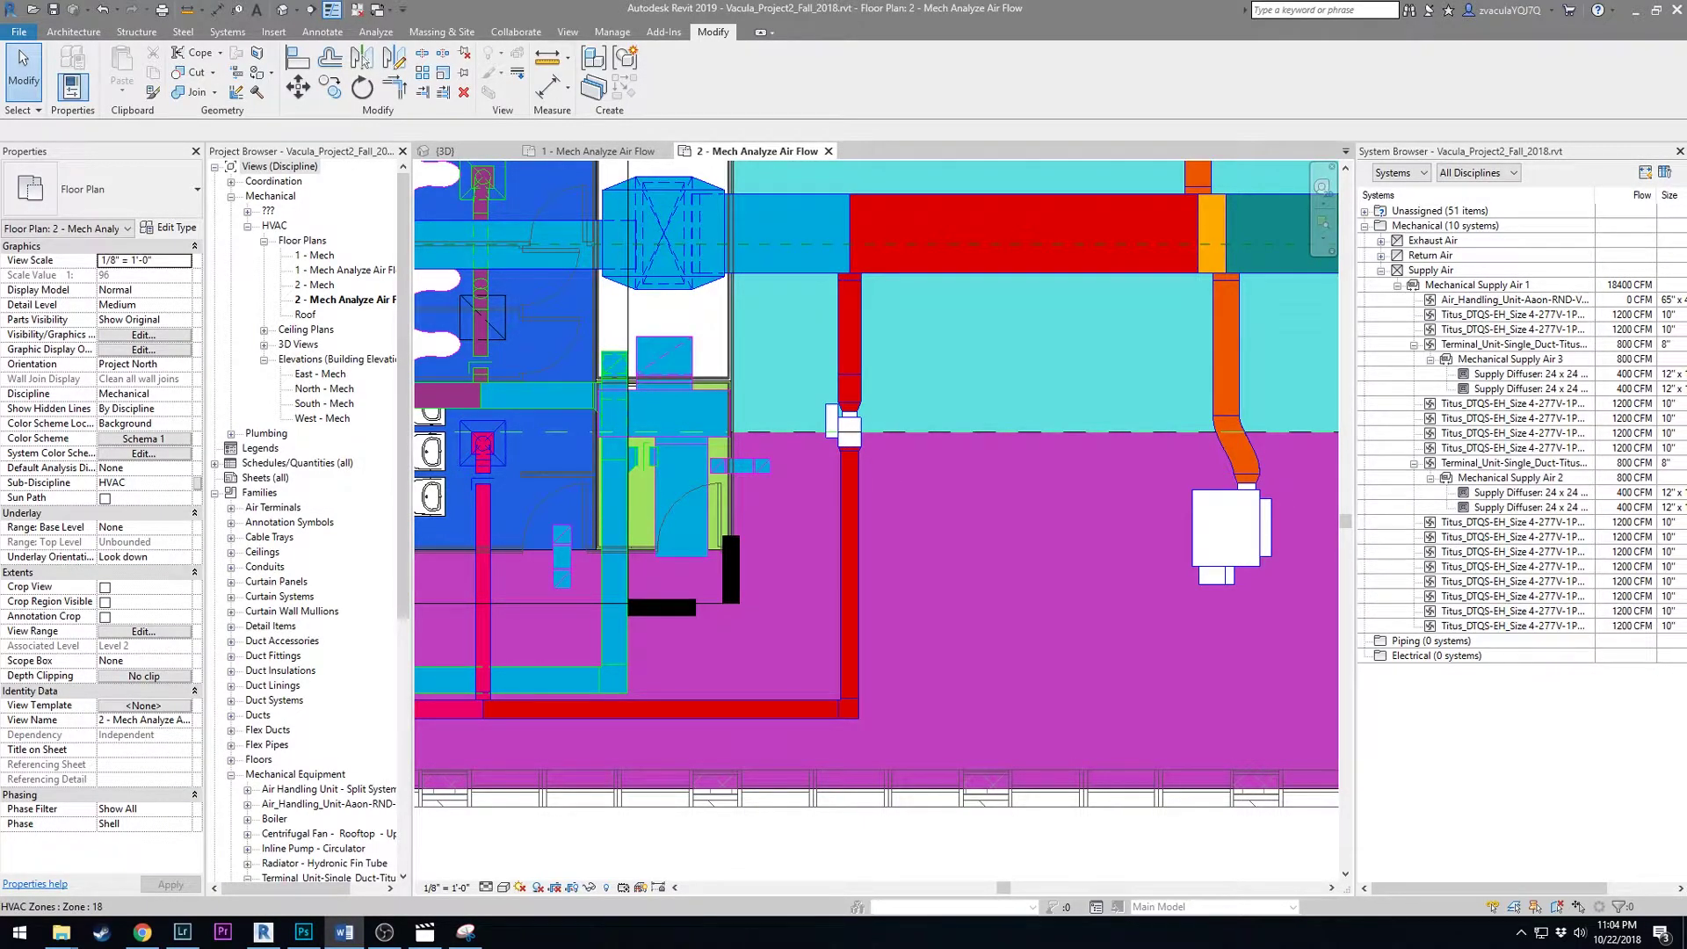
# - Show the disconnects for ducts only in the project
pyautogui.click(376, 31)
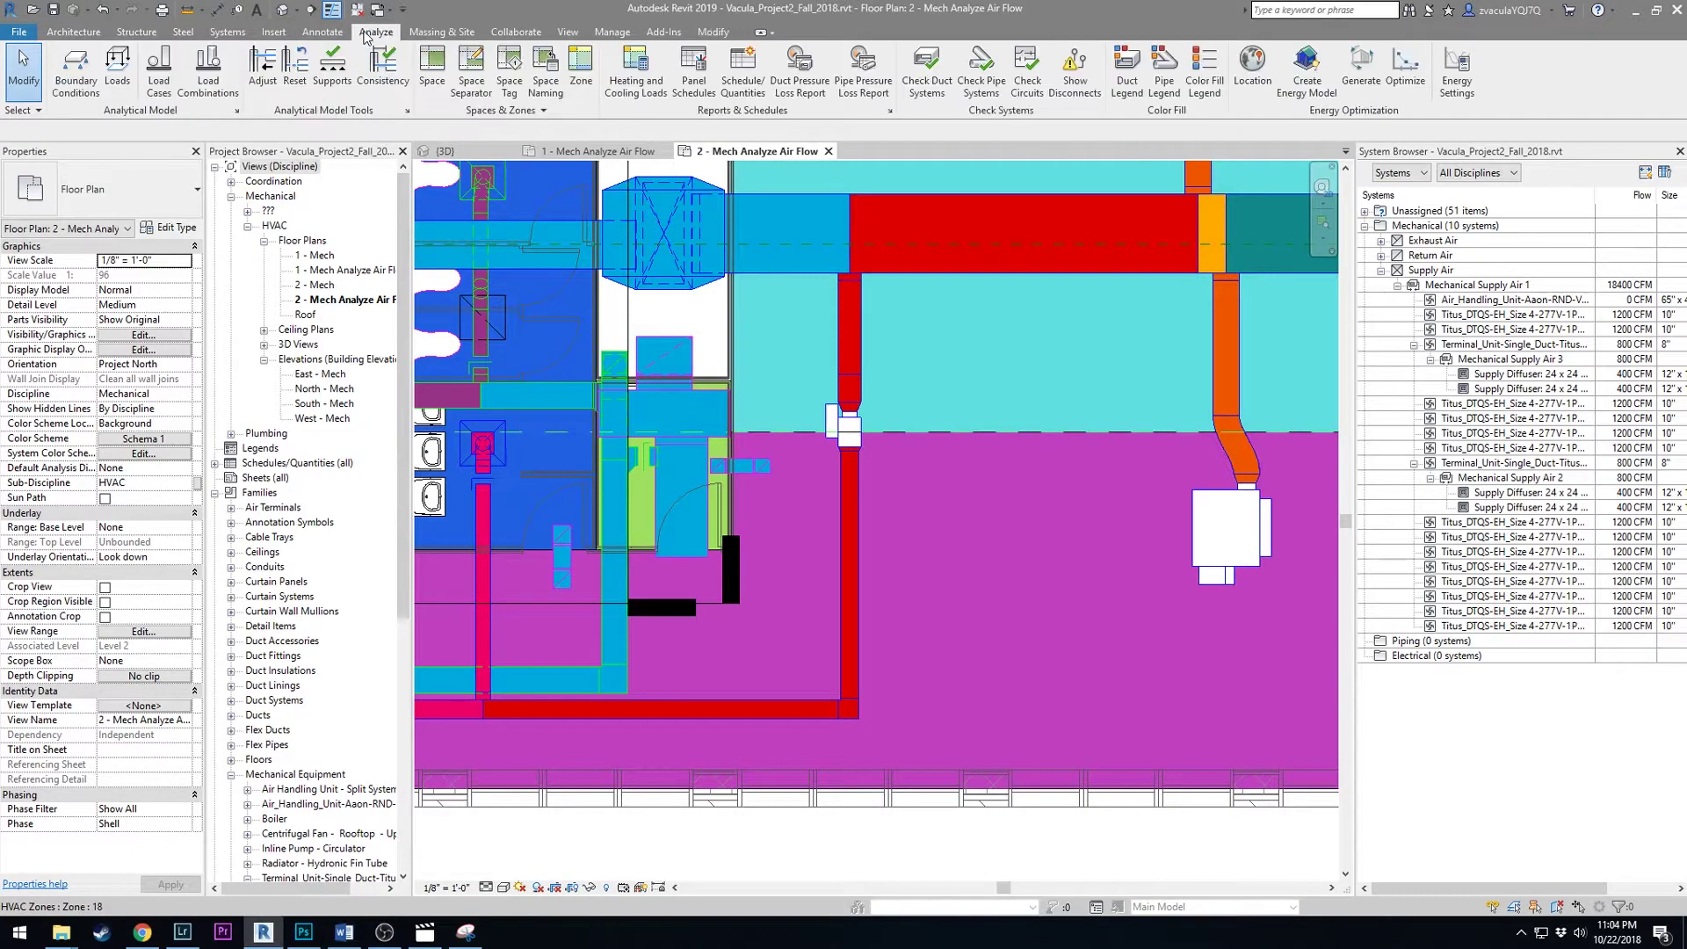
pyautogui.click(1074, 88)
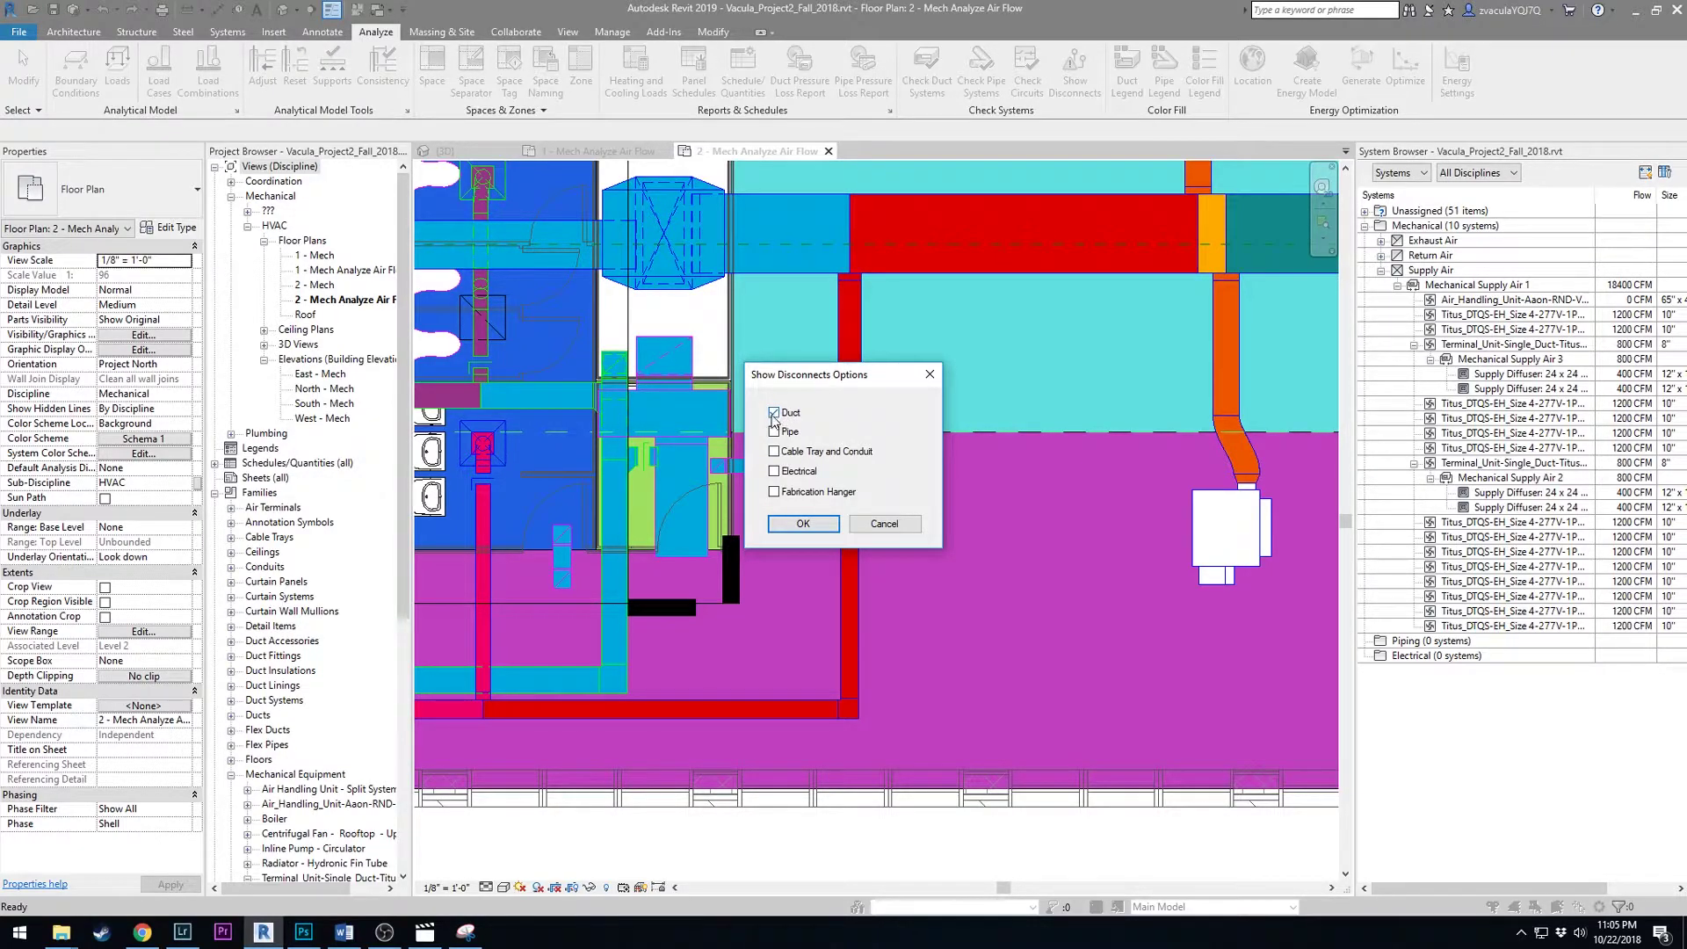
pyautogui.click(798, 526)
# - Examine the disconnect warnings around the Titus_DTQS-EH units at the west end of the Level 2 plan, including the unit in the dark blue space
pyautogui.scroll(-2, 1042, 550)
pyautogui.moveTo(493, 413); pyautogui.dragTo(869, 489, button='middle')
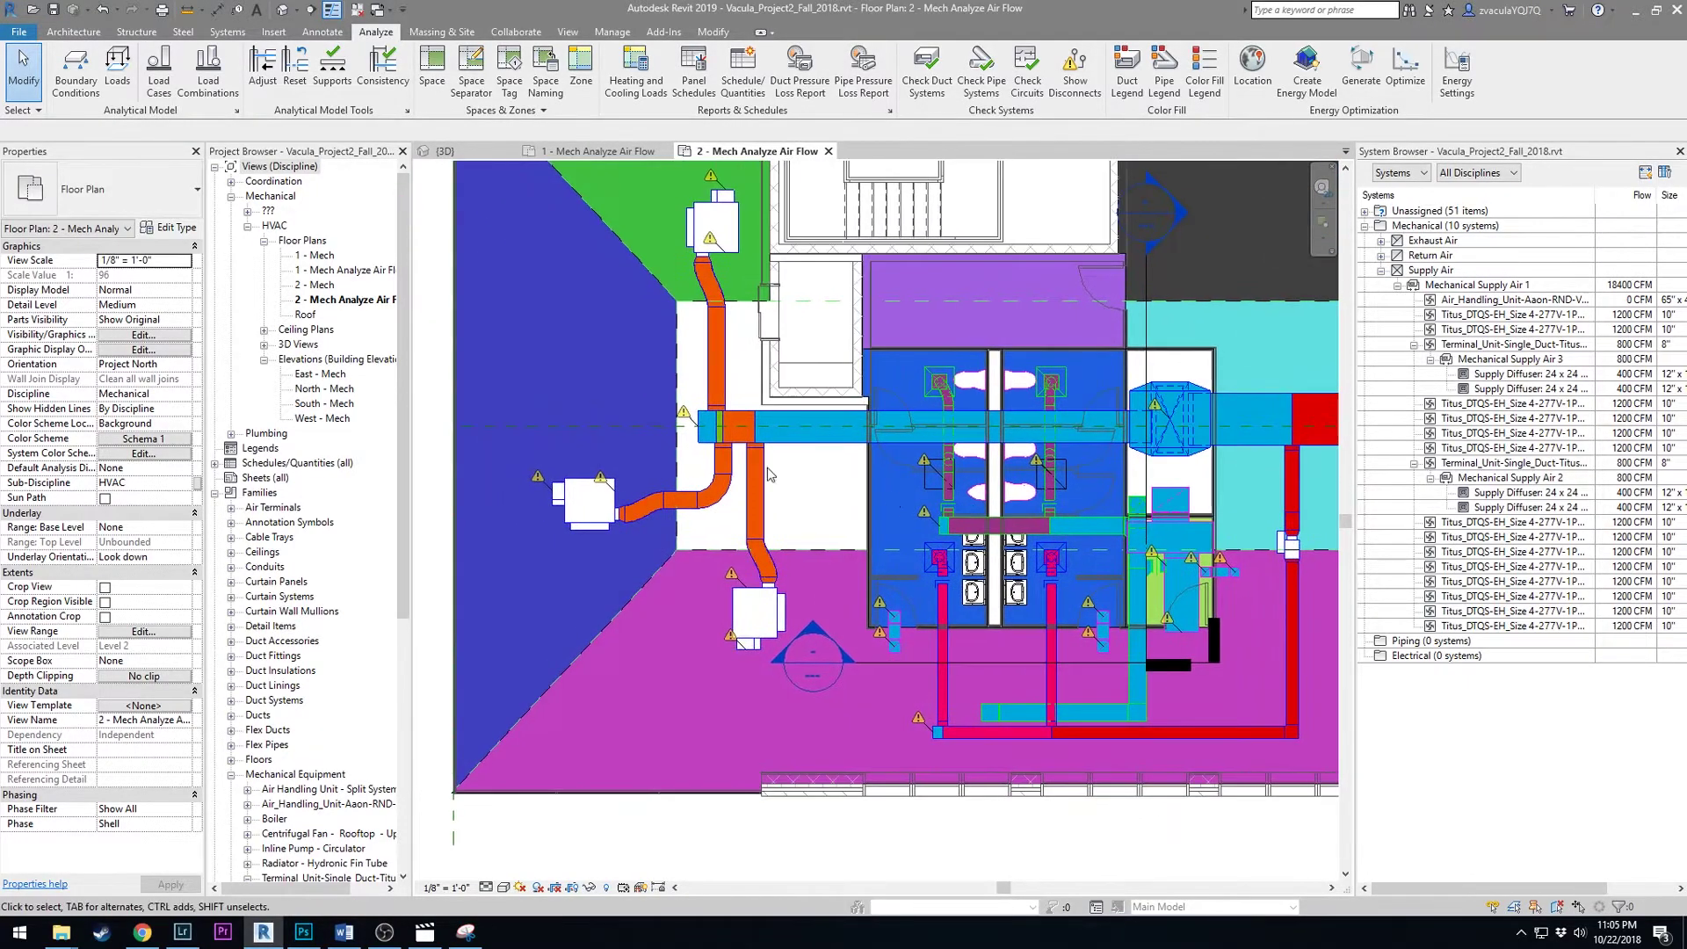
pyautogui.scroll(2, 685, 455)
pyautogui.scroll(-1, 526, 531)
pyautogui.scroll(2, 532, 509)
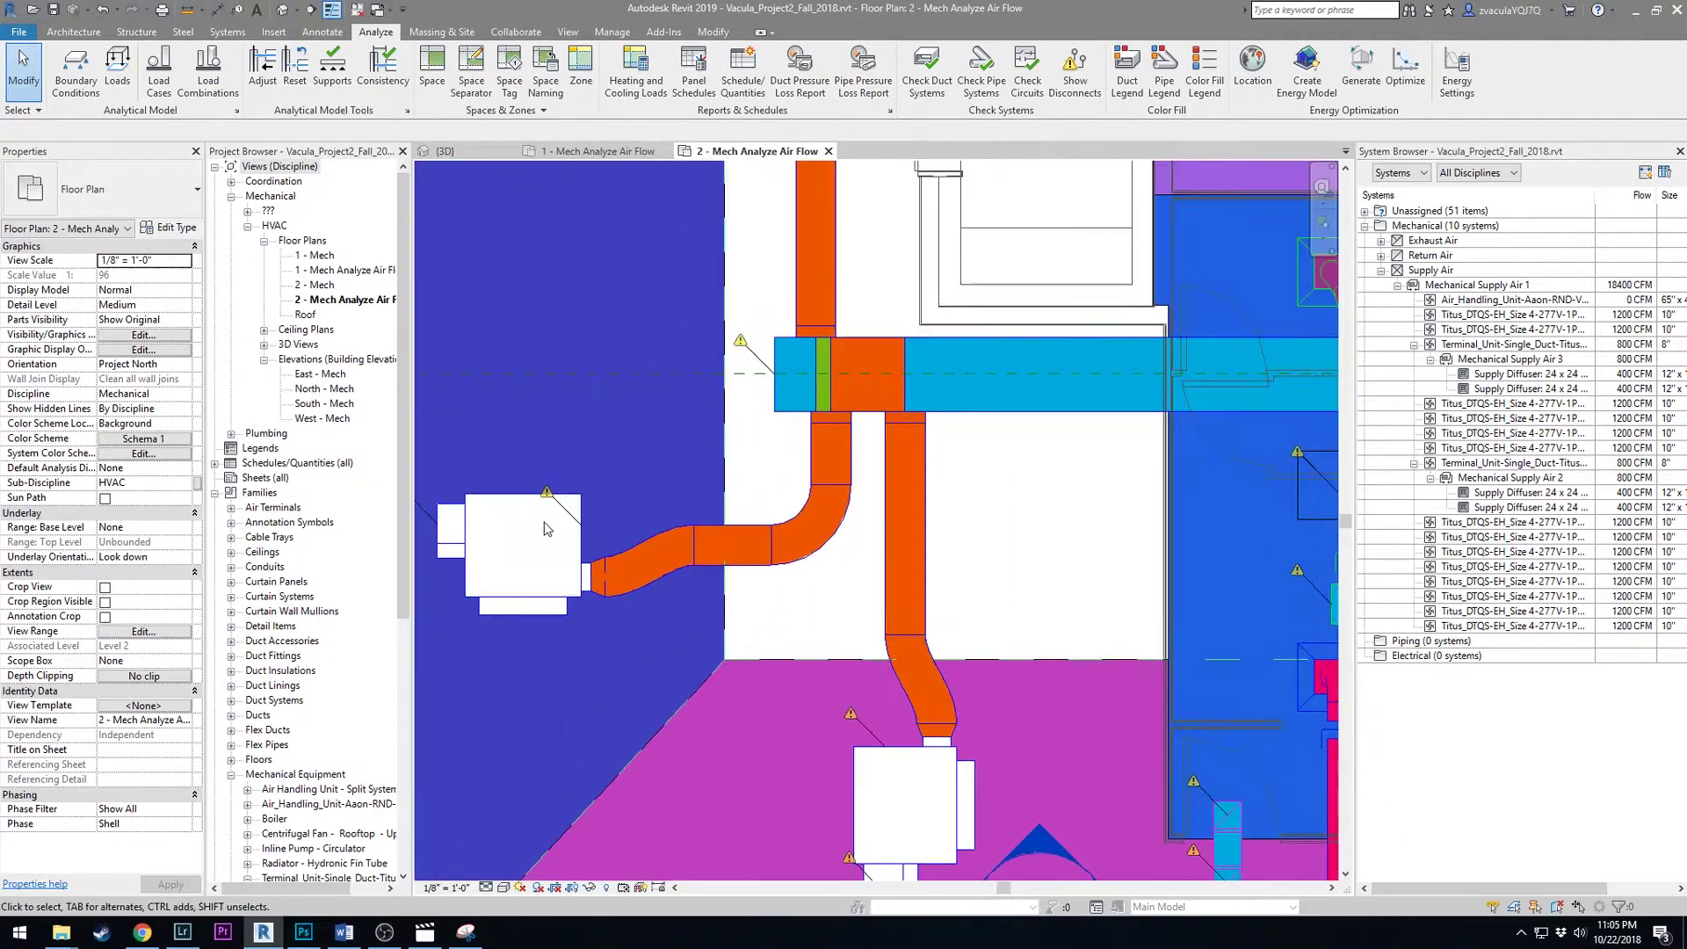
pyautogui.moveTo(866, 607); pyautogui.dragTo(1064, 587, button='middle')
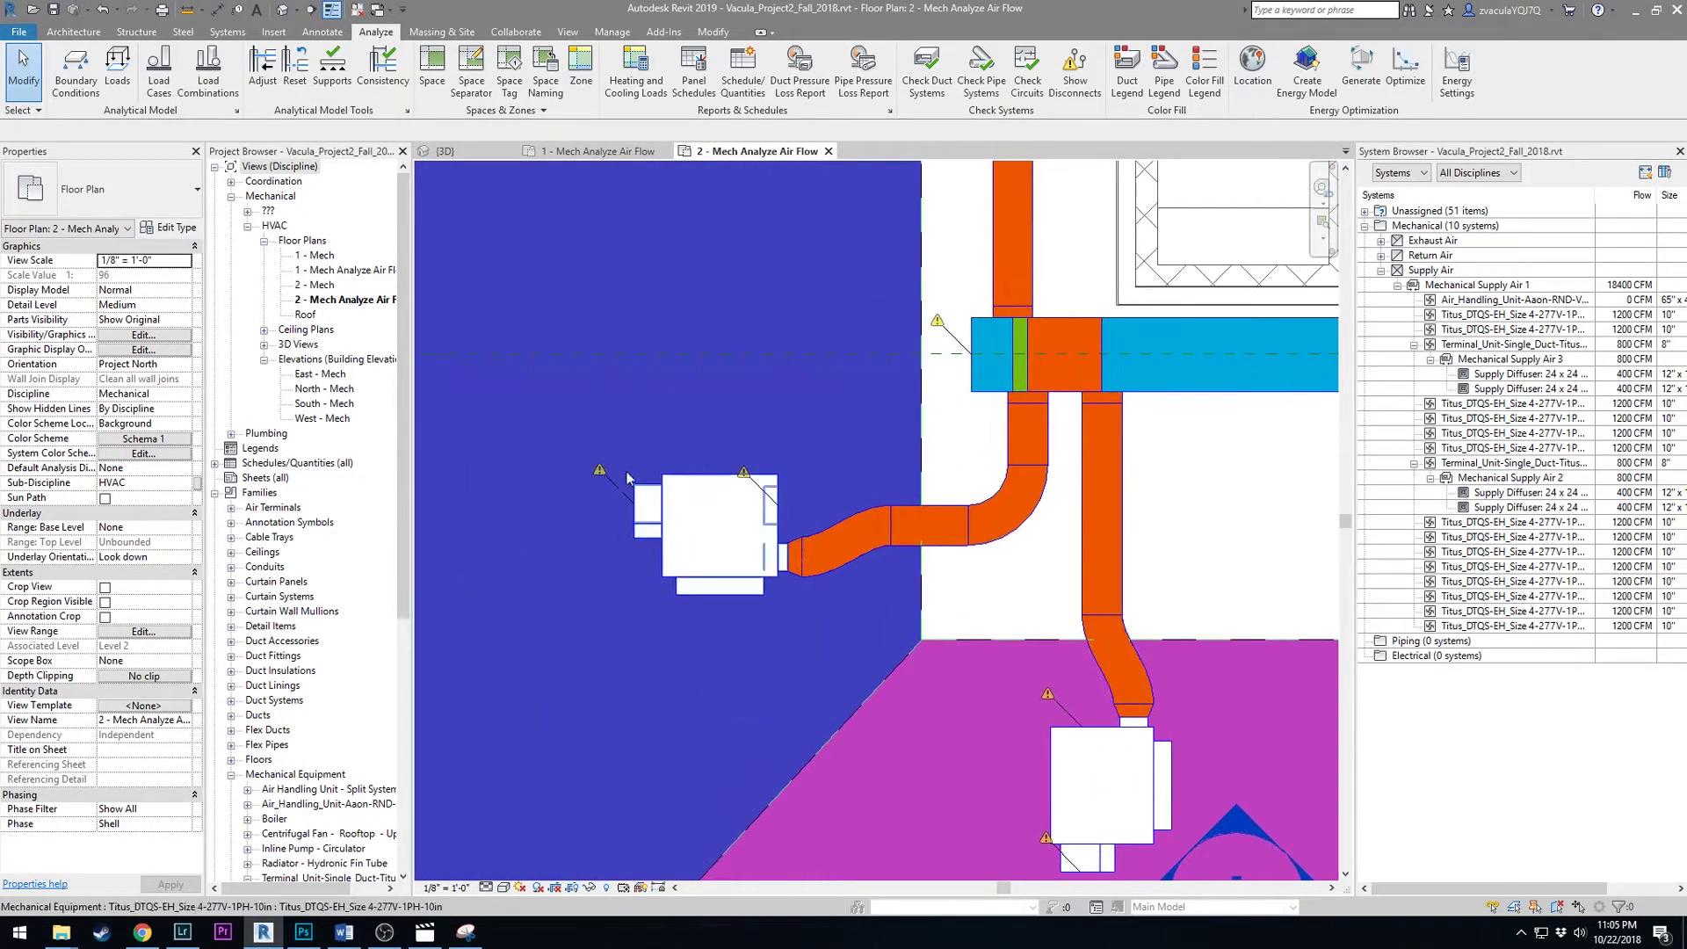
pyautogui.scroll(-1, 707, 537)
pyautogui.click(699, 498)
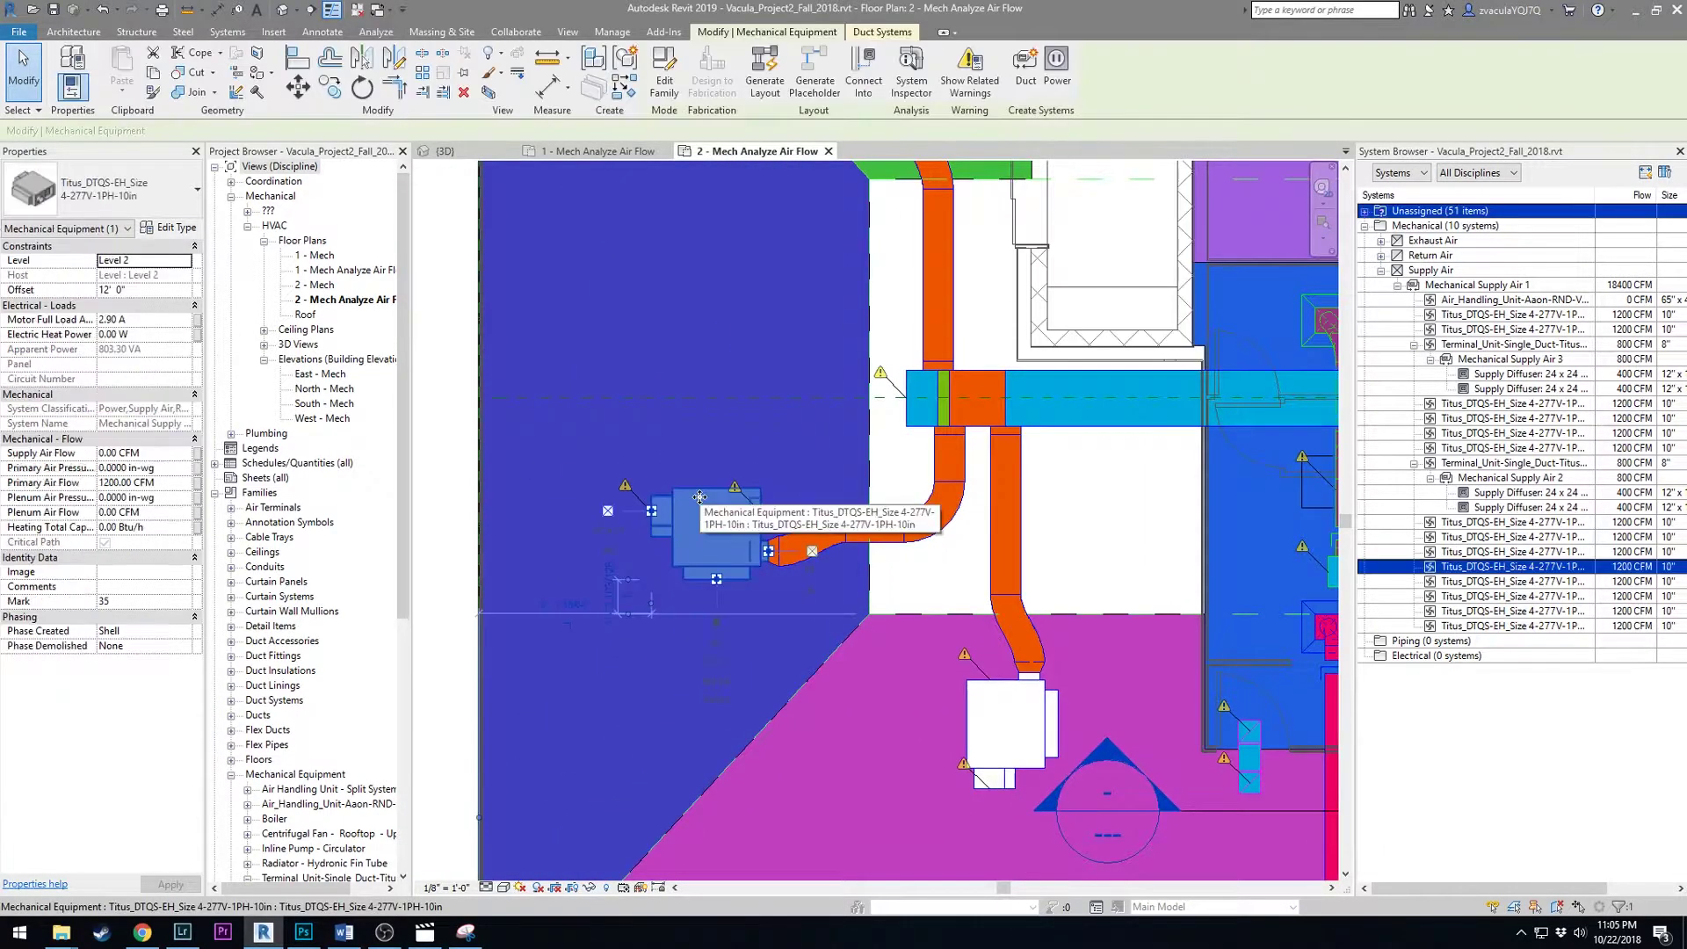
pyautogui.scroll(-1, 700, 497)
pyautogui.moveTo(1019, 514); pyautogui.dragTo(945, 538, button='middle')
pyautogui.scroll(1, 825, 429)
pyautogui.press('Escape')
# - Cap the open west end of the 26" x 20" main supply duct on the Level 2 plan
pyautogui.scroll(3, 769, 422)
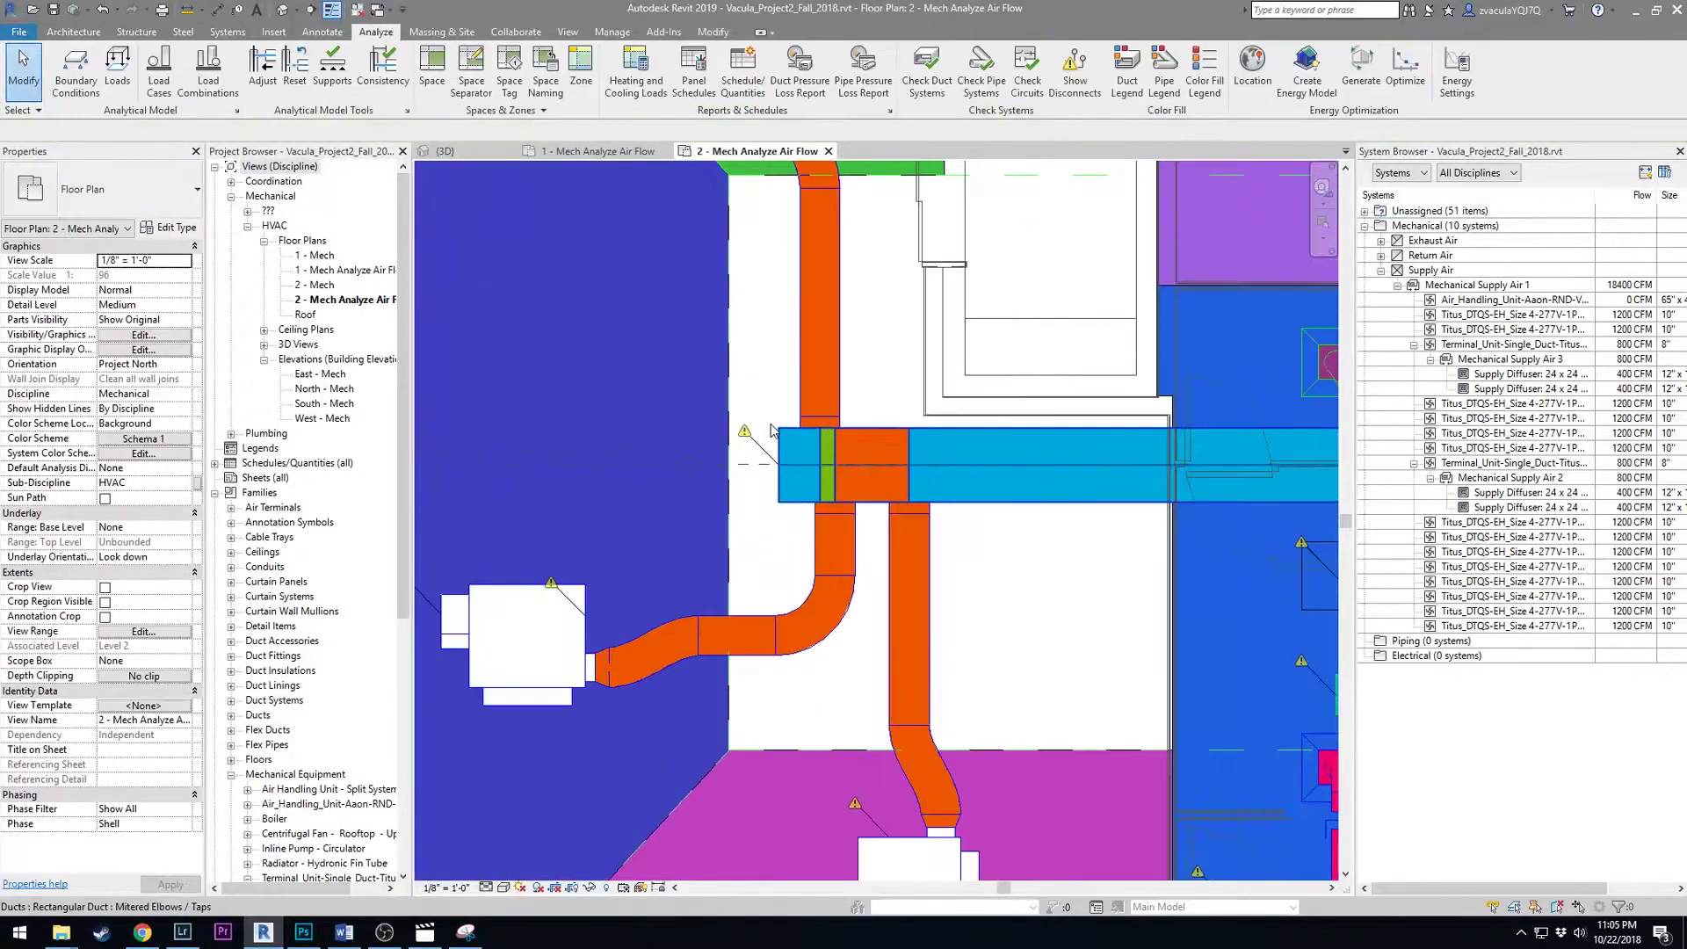
pyautogui.click(781, 458)
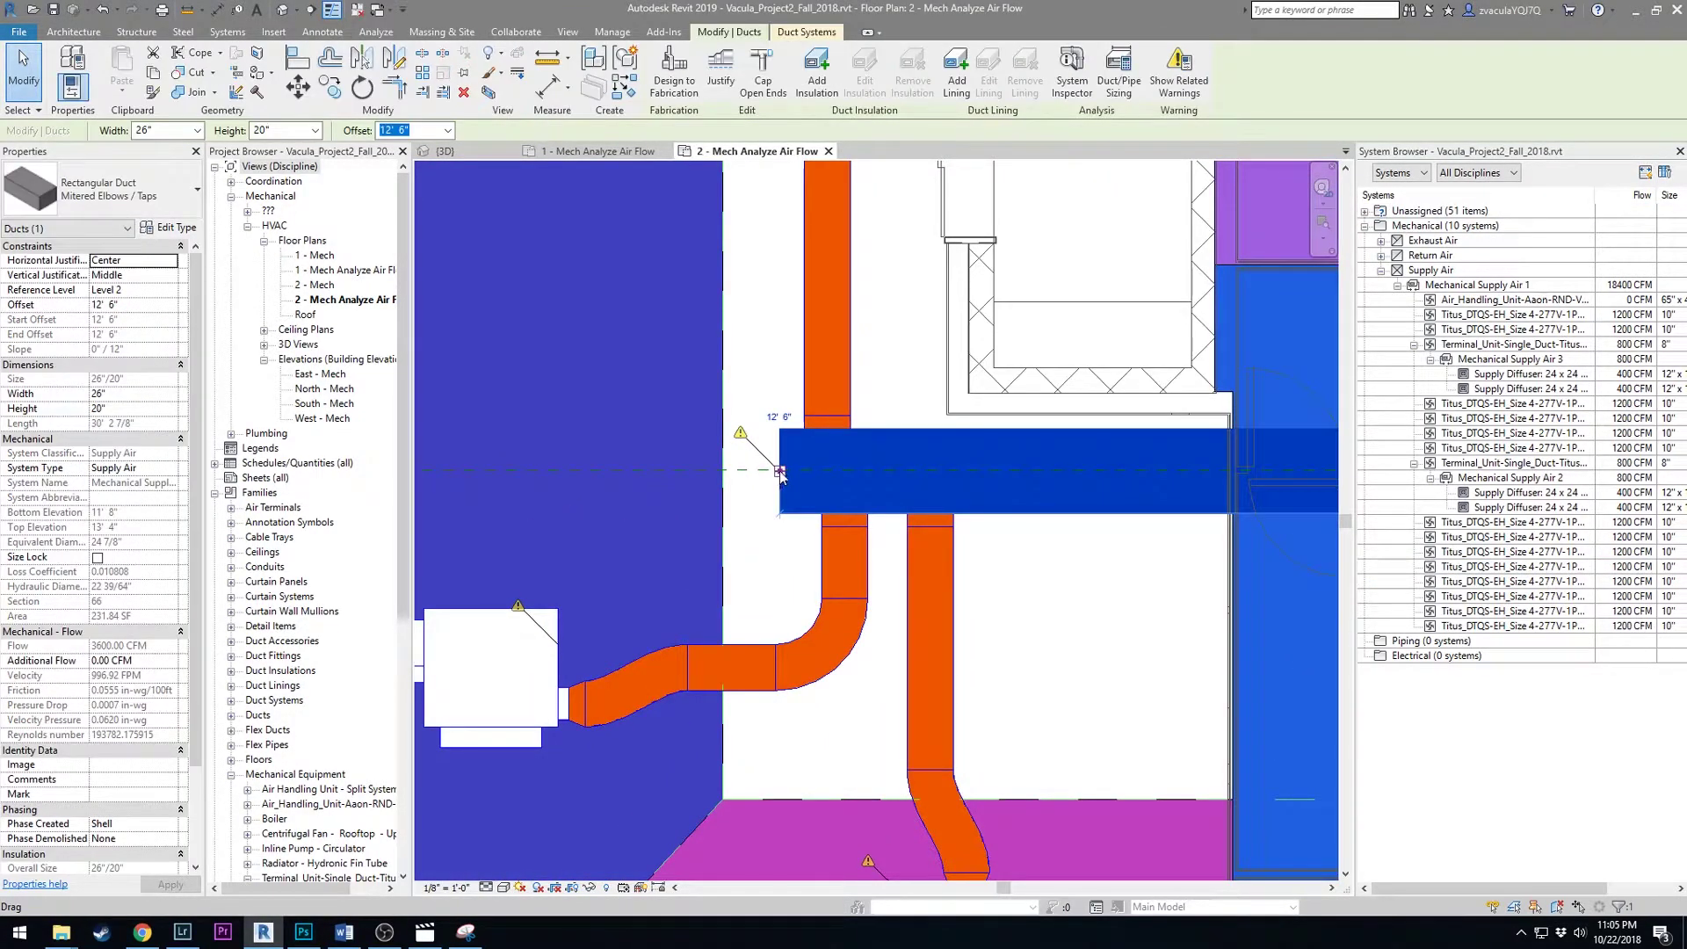
pyautogui.rightClick(779, 472)
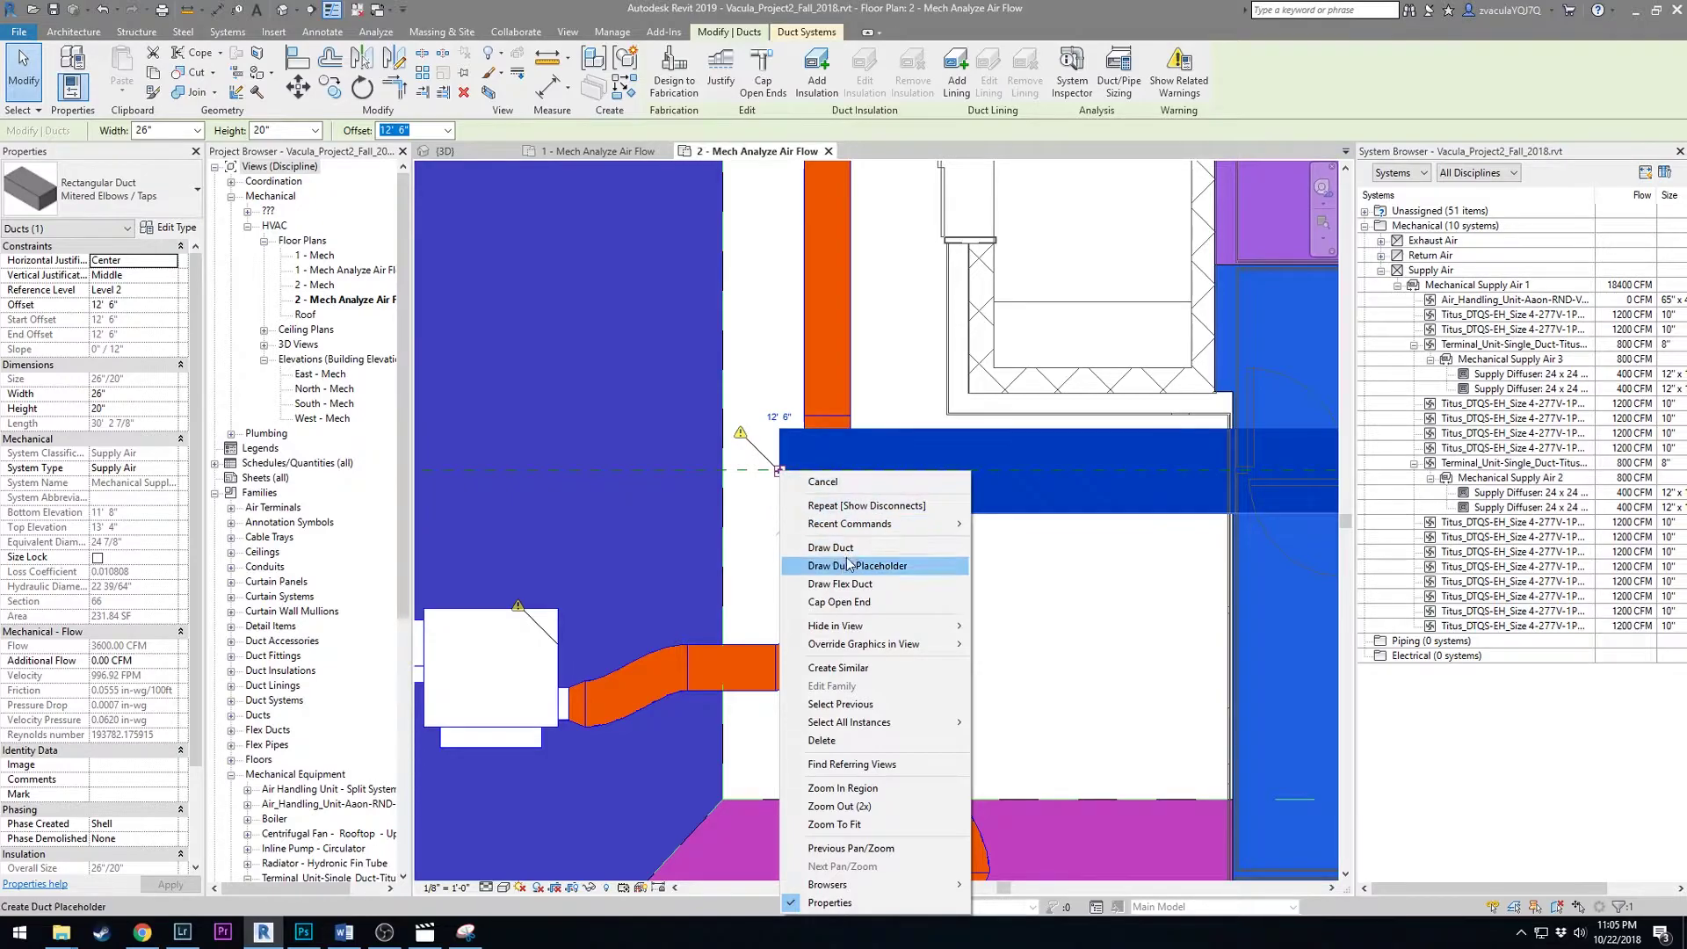
pyautogui.click(881, 604)
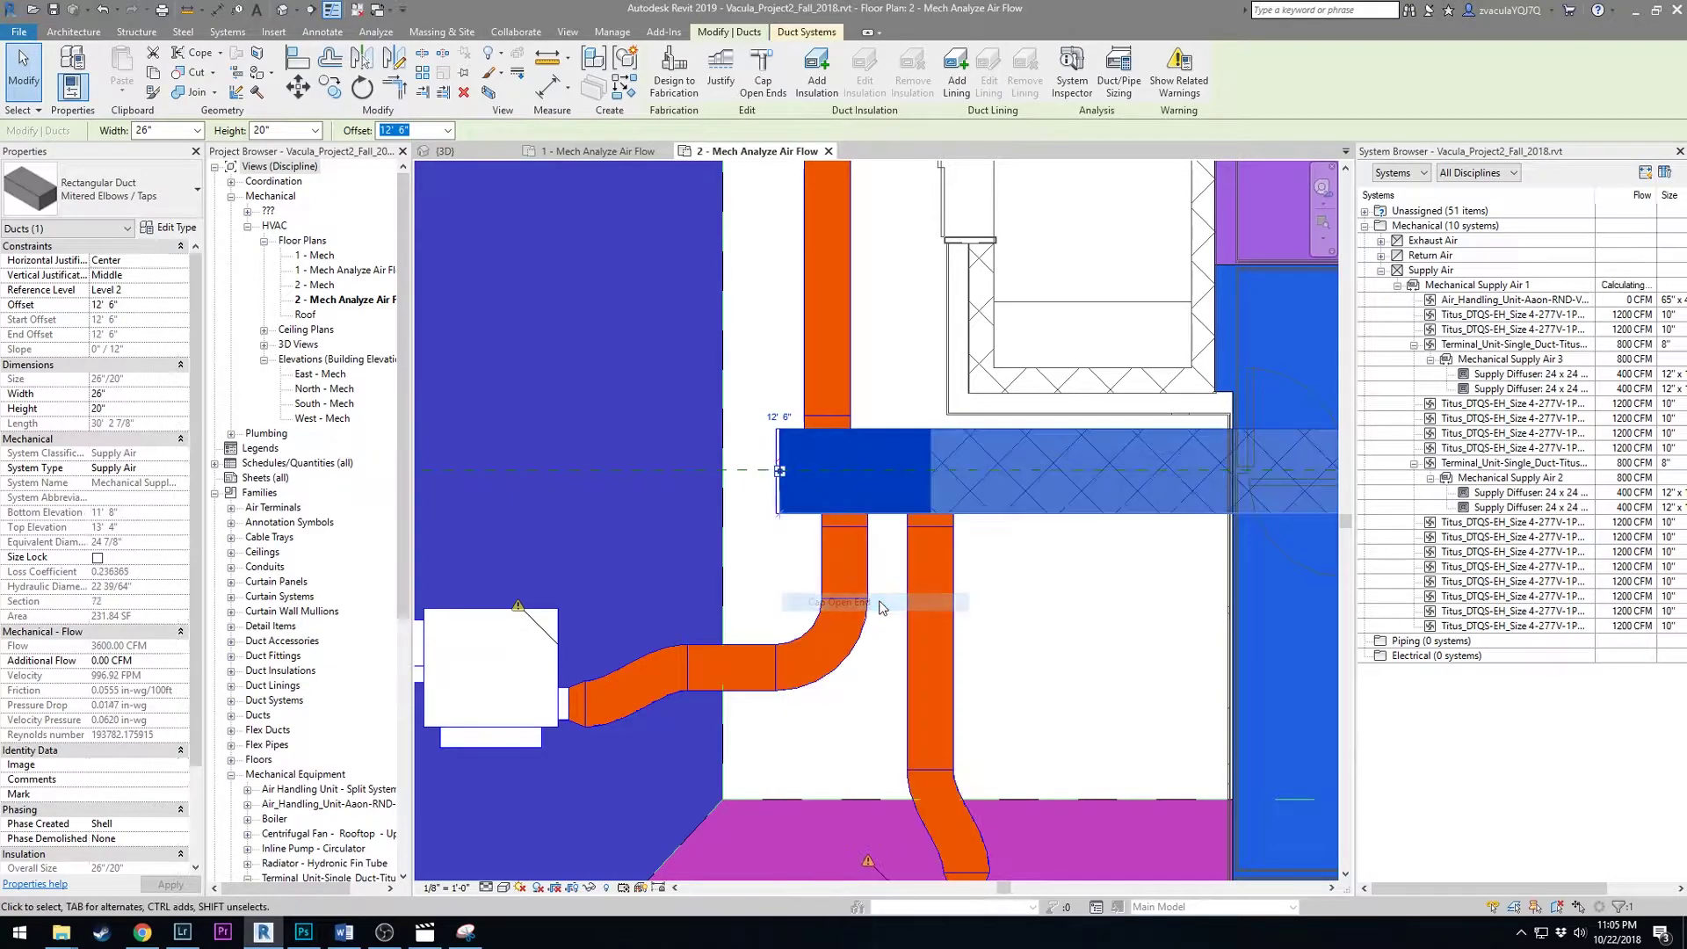
pyautogui.scroll(-2, 883, 604)
pyautogui.scroll(3, 865, 514)
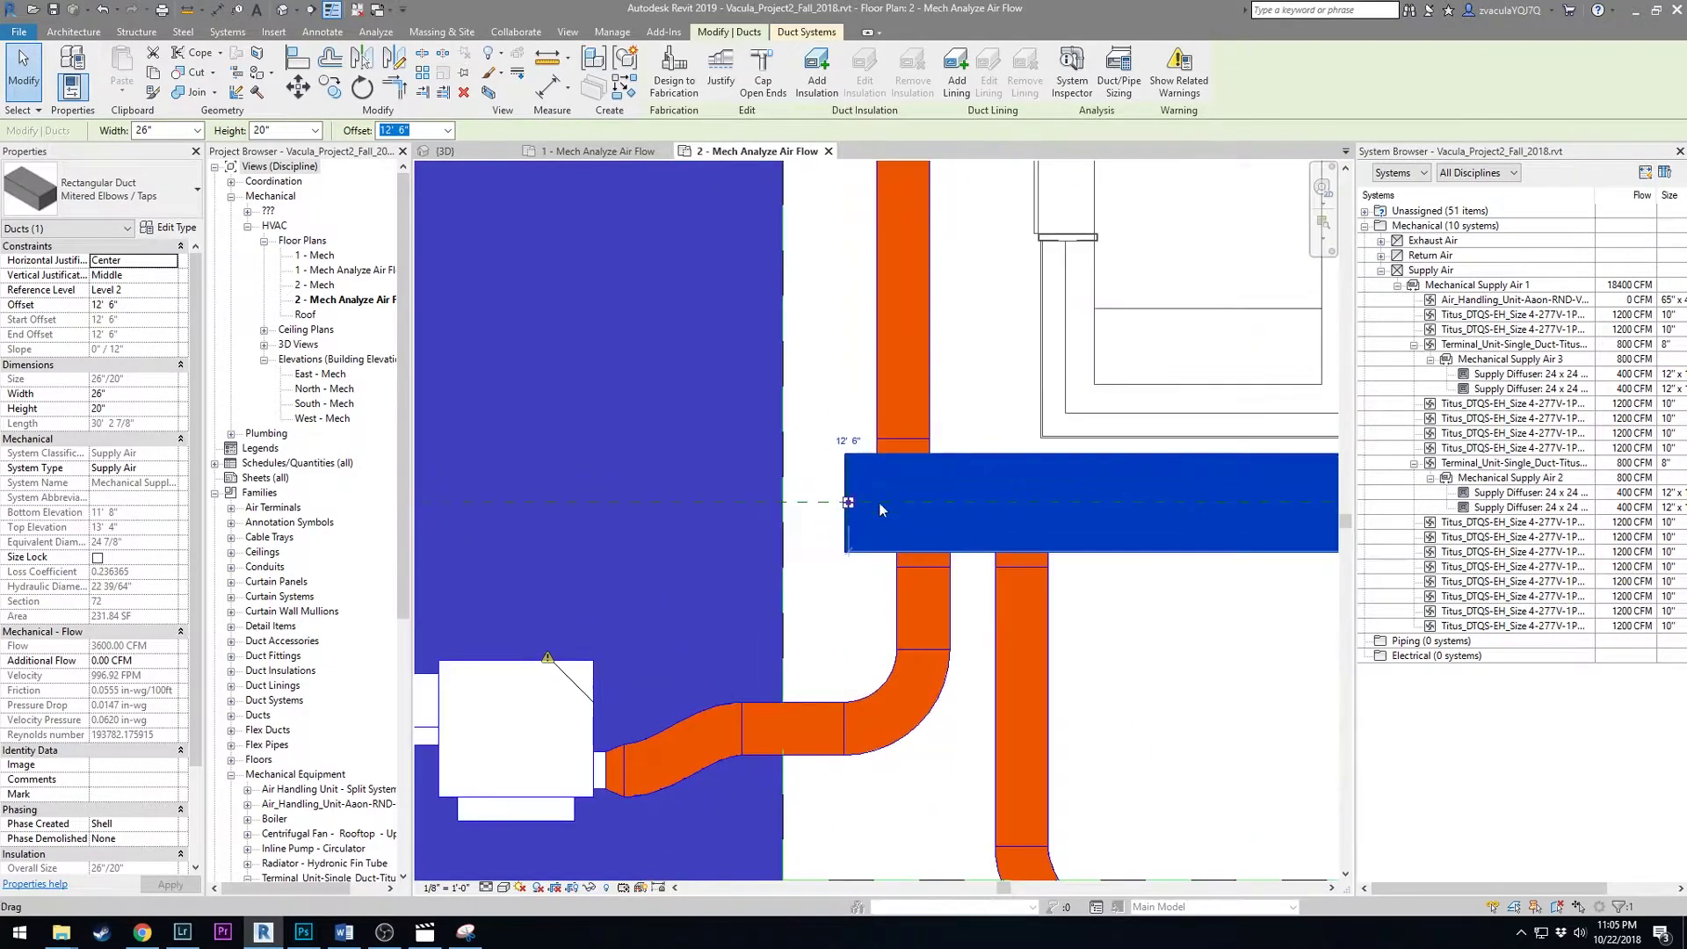
pyautogui.scroll(-2, 816, 493)
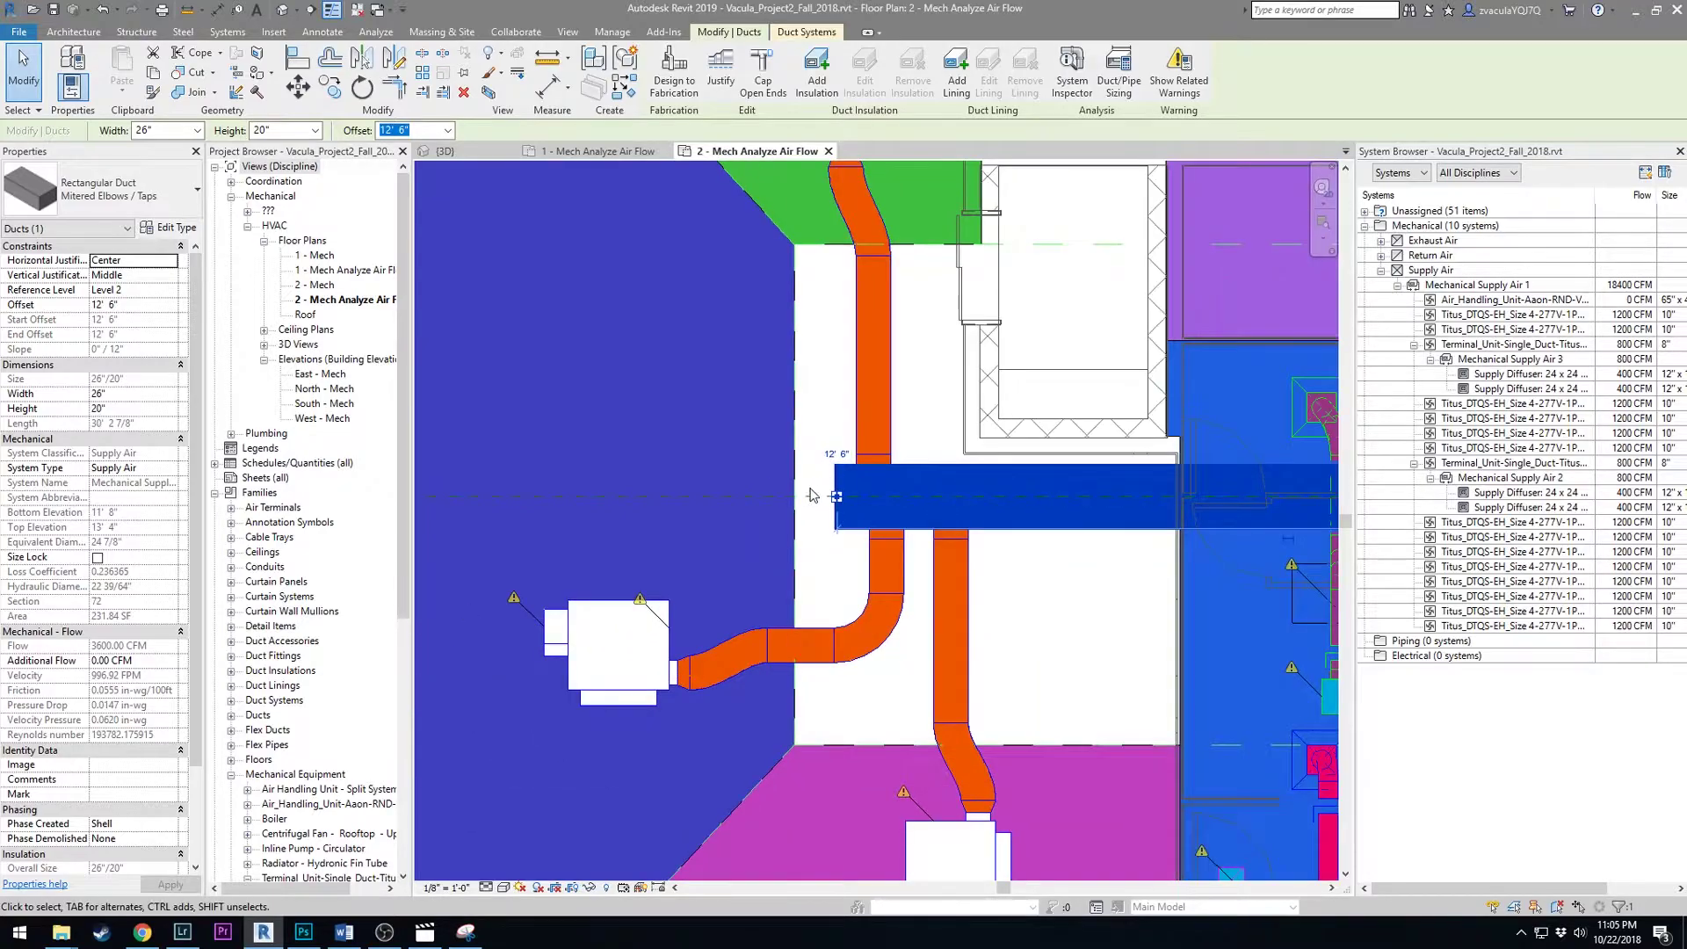
# - Cap the open east end of the 42" x 20" main supply duct on the Level 2 plan
pyautogui.scroll(-2, 961, 560)
pyautogui.moveTo(961, 560); pyautogui.dragTo(810, 495, button='middle')
pyautogui.scroll(2, 810, 495)
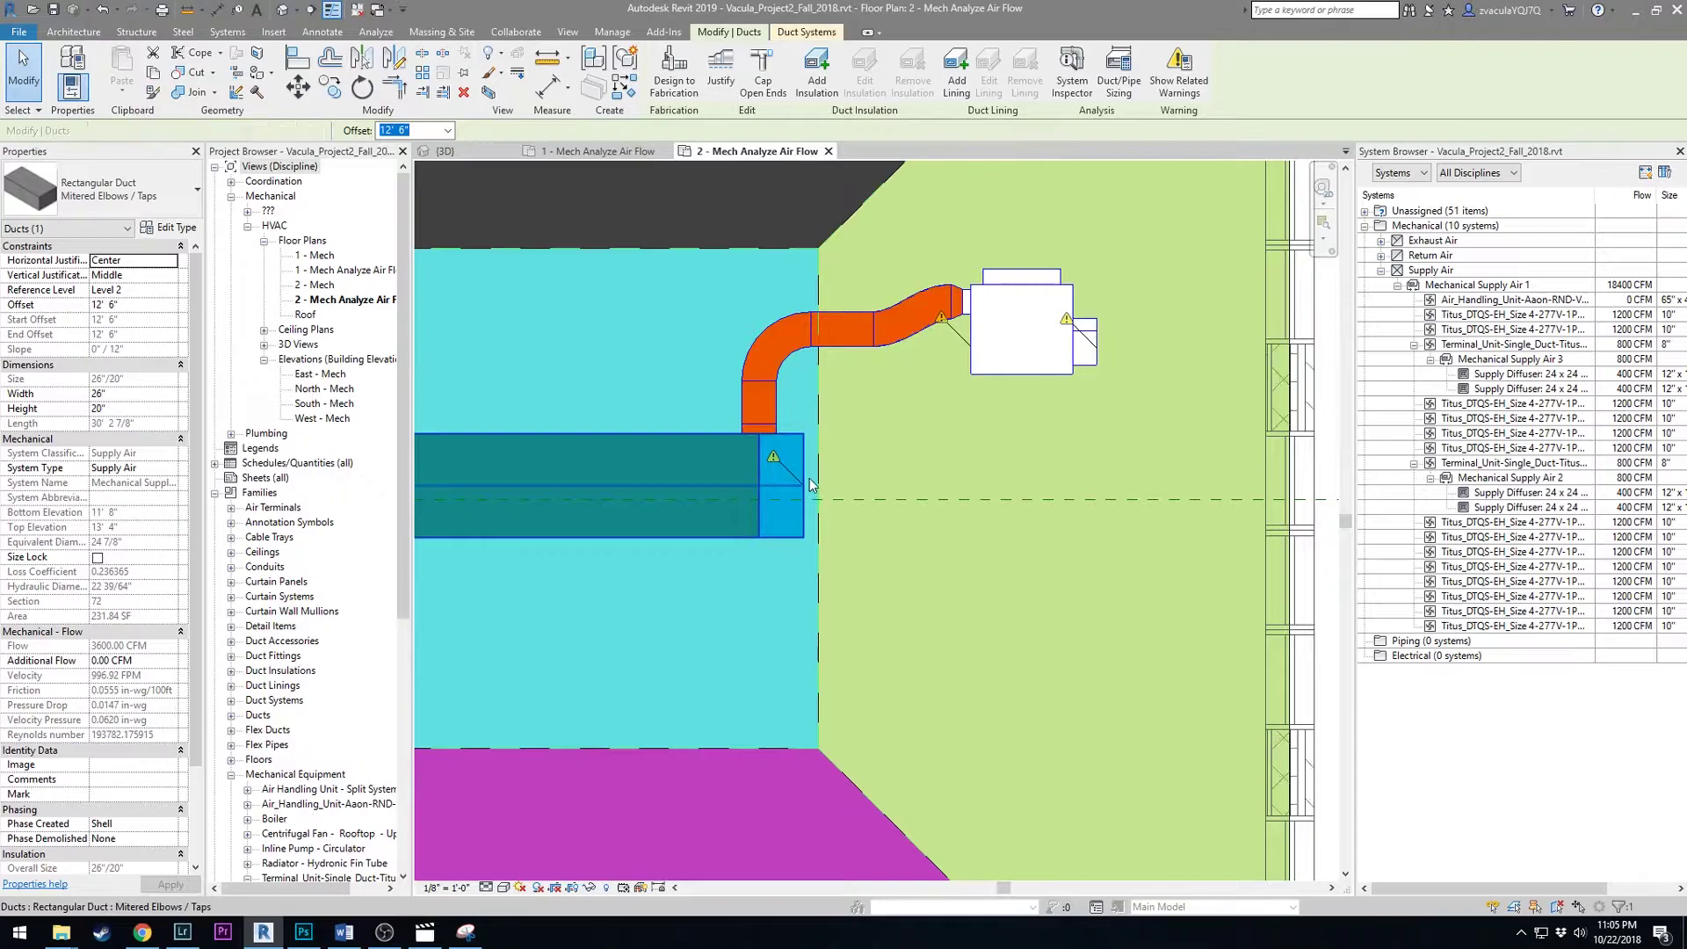
pyautogui.click(809, 487)
pyautogui.rightClick(806, 491)
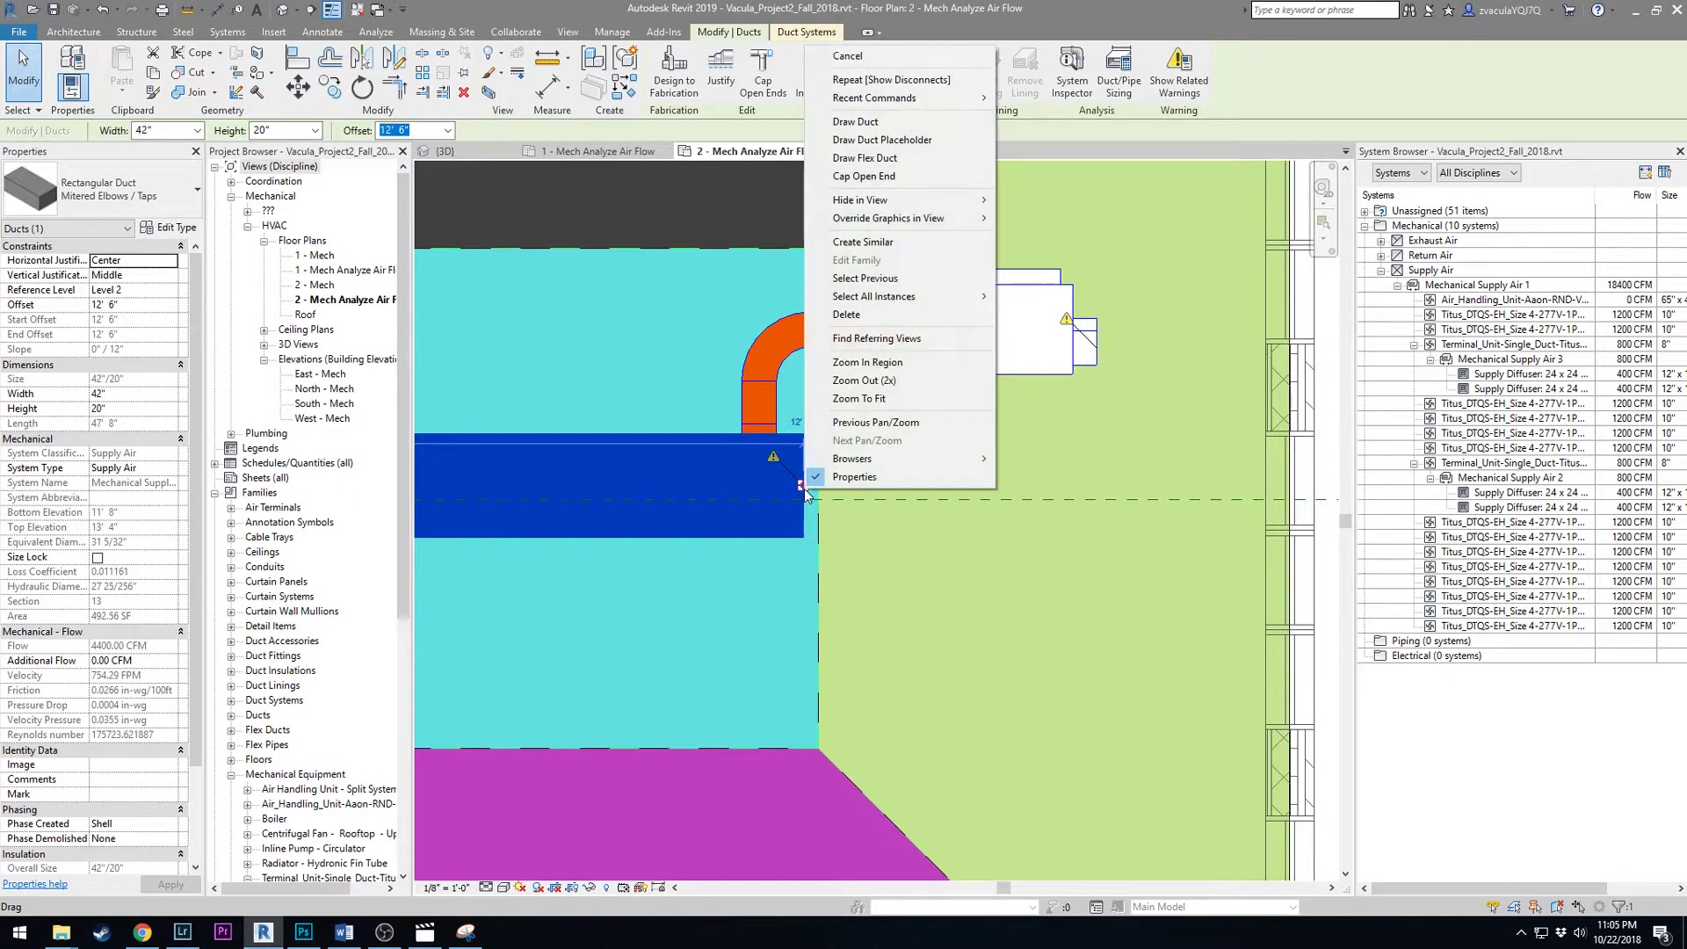
pyautogui.click(909, 175)
# - Examine the duct disconnect warnings around the shaft and the small ducts beside the restrooms
pyautogui.scroll(-1, 704, 365)
pyautogui.scroll(-3, 704, 366)
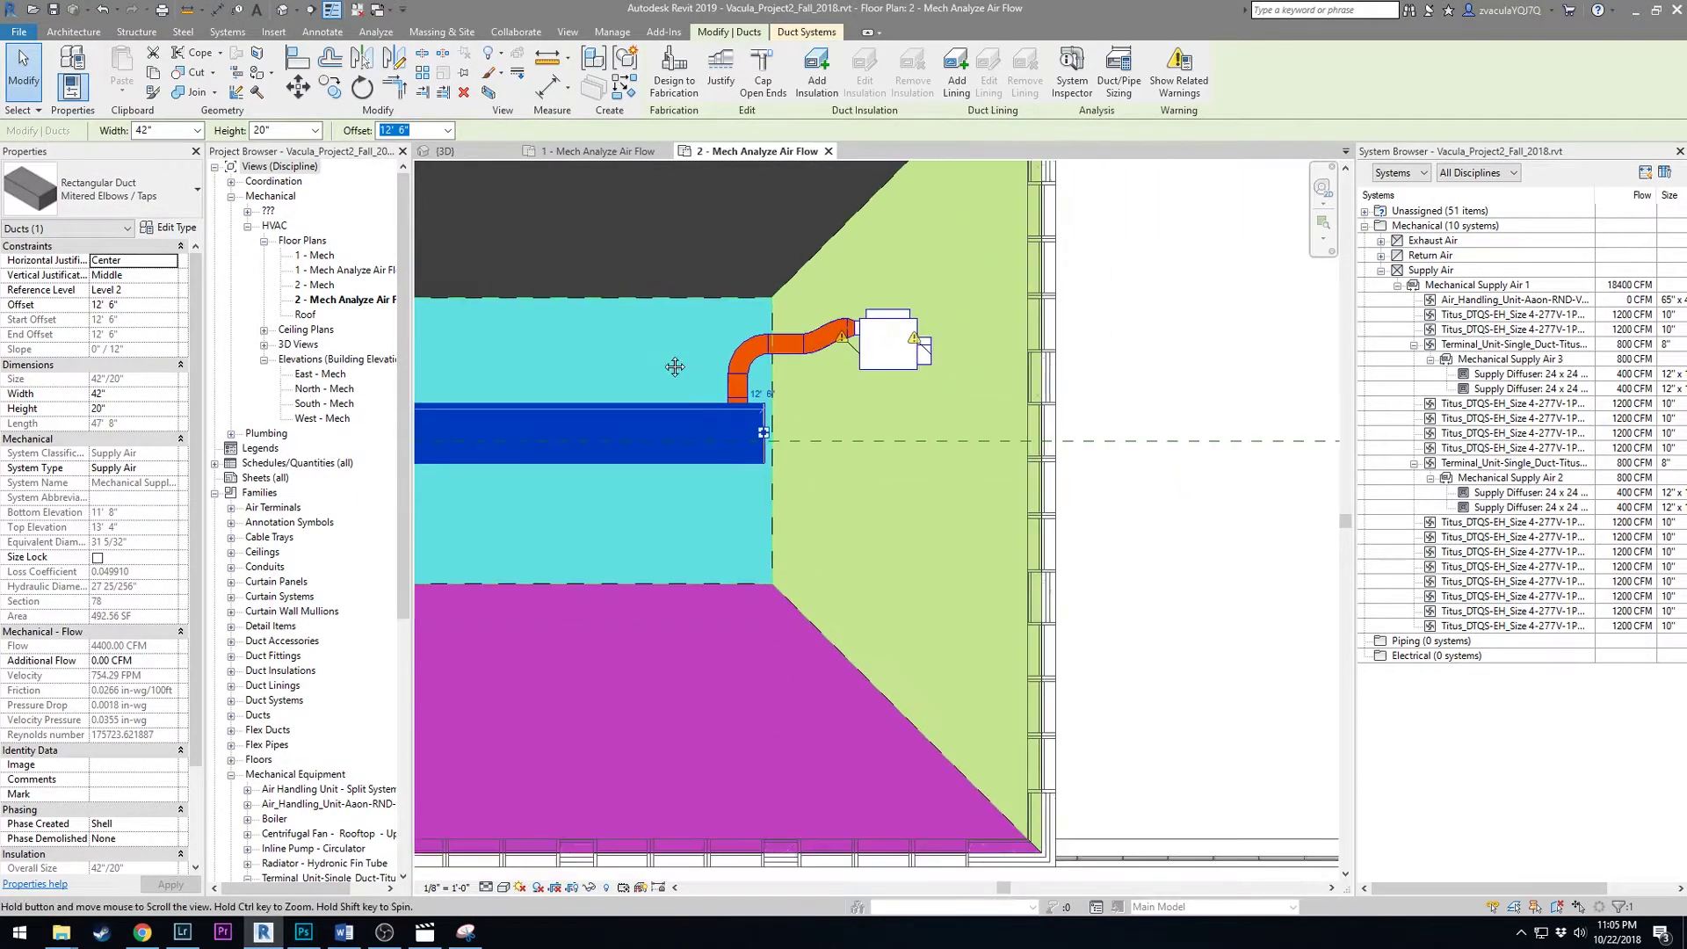
pyautogui.scroll(-2, 688, 448)
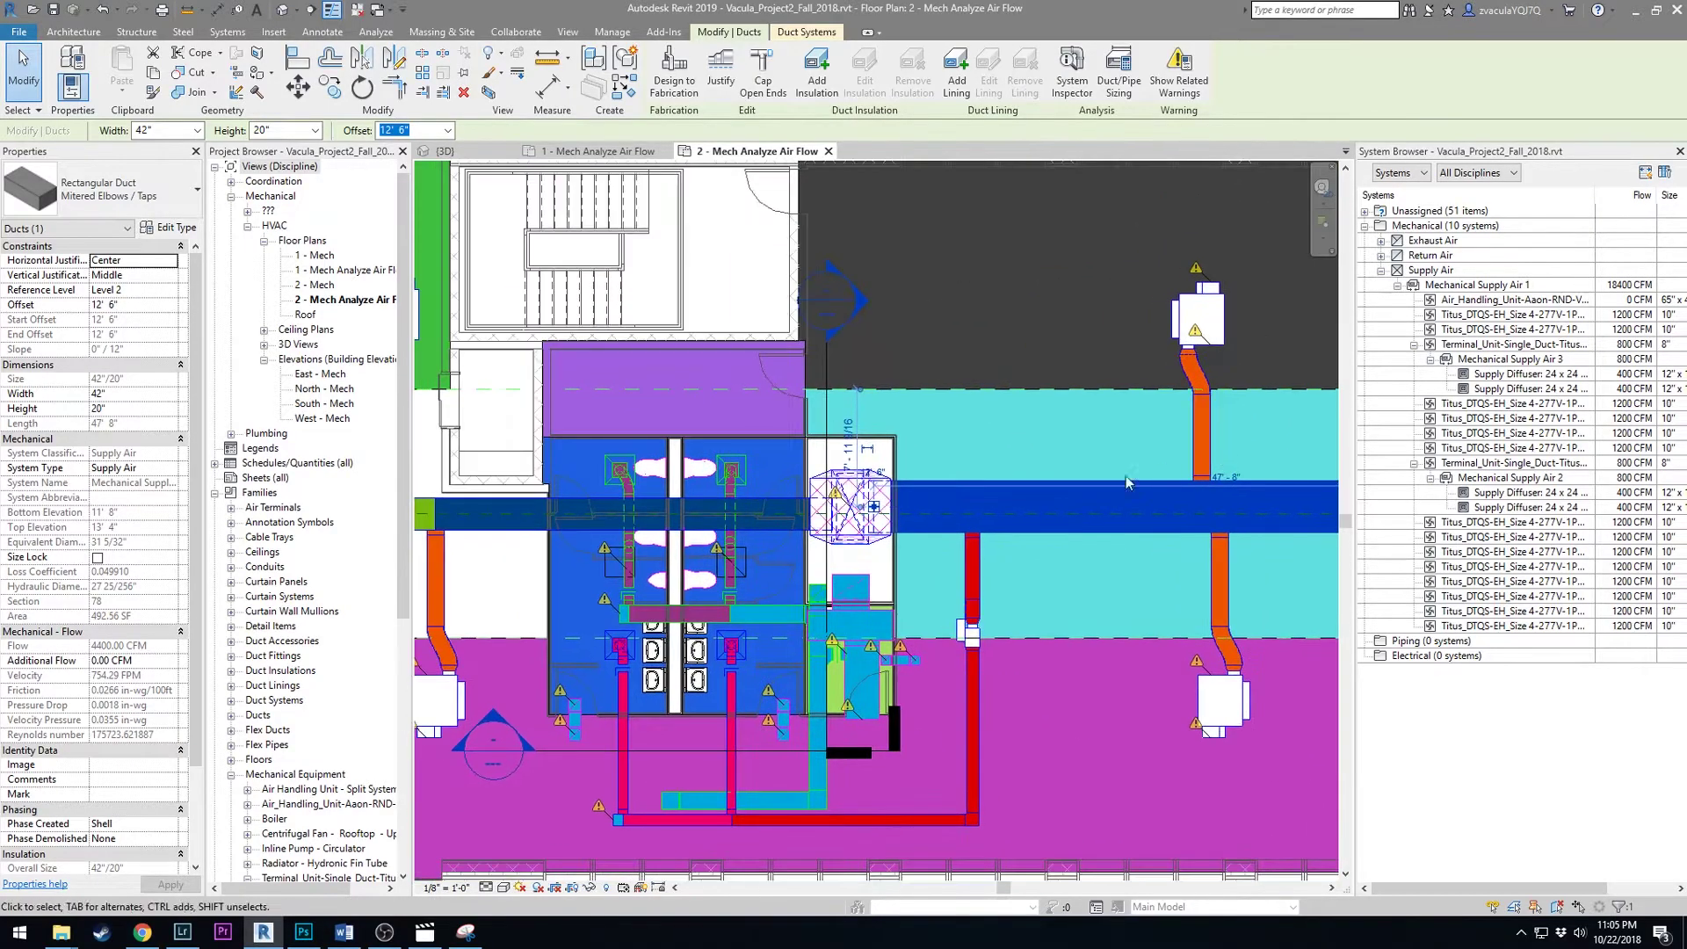
pyautogui.scroll(4, 818, 520)
pyautogui.press('Escape')
pyautogui.scroll(3, 817, 514)
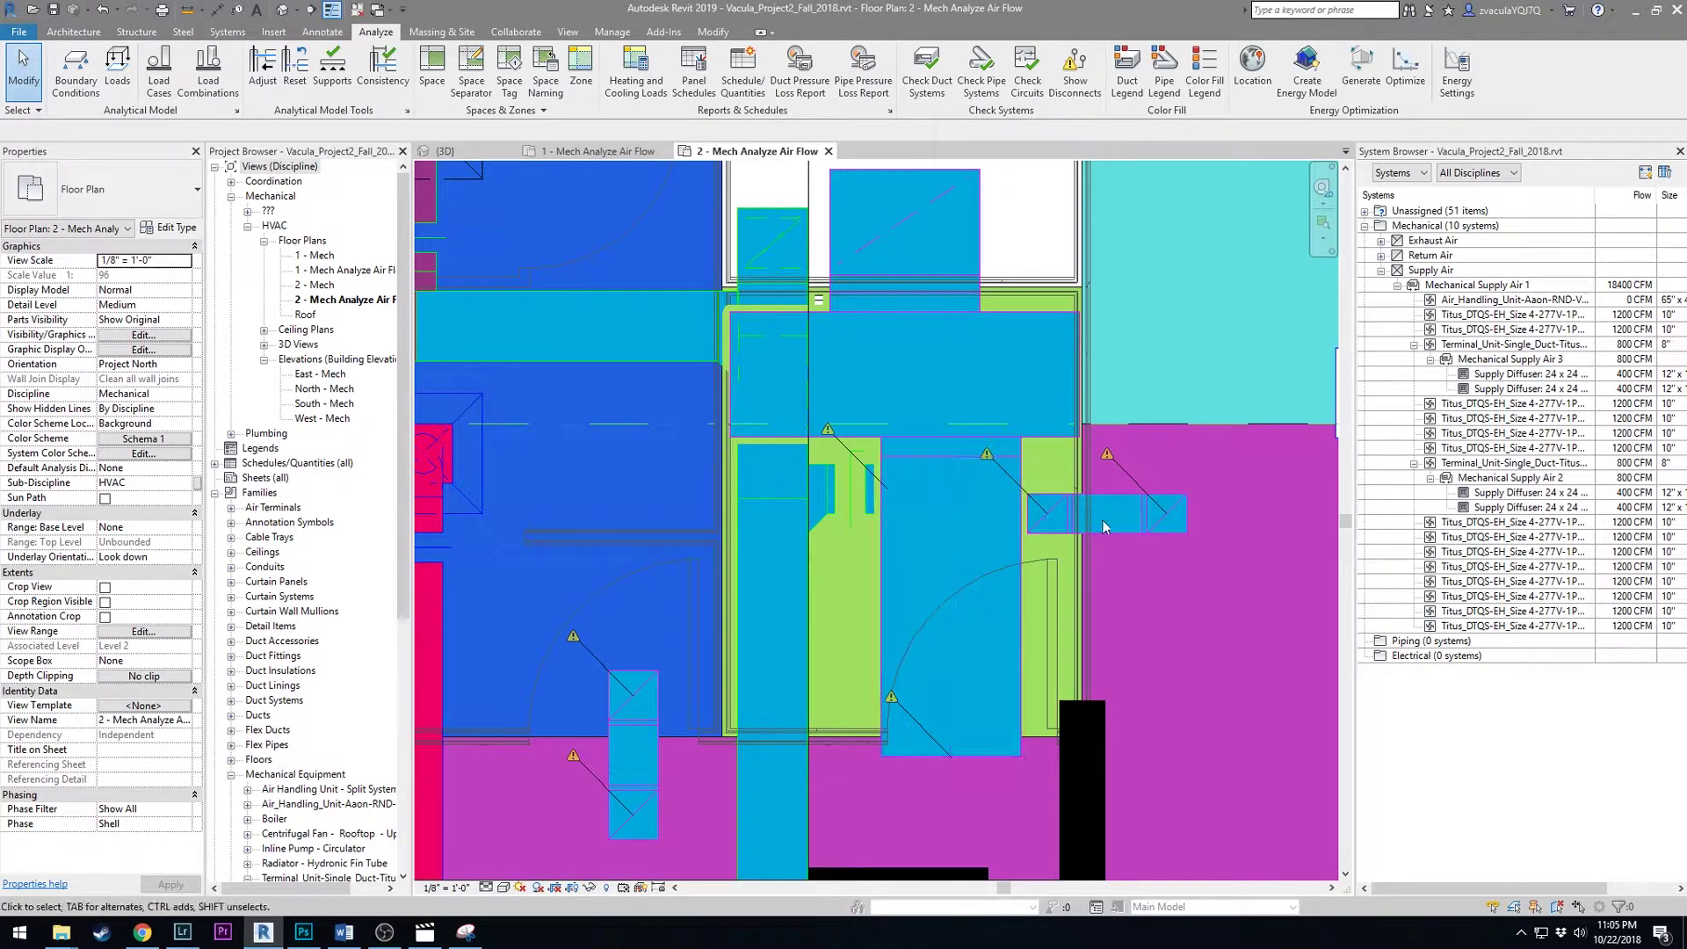
pyautogui.moveTo(1046, 604); pyautogui.dragTo(1060, 508, button='middle')
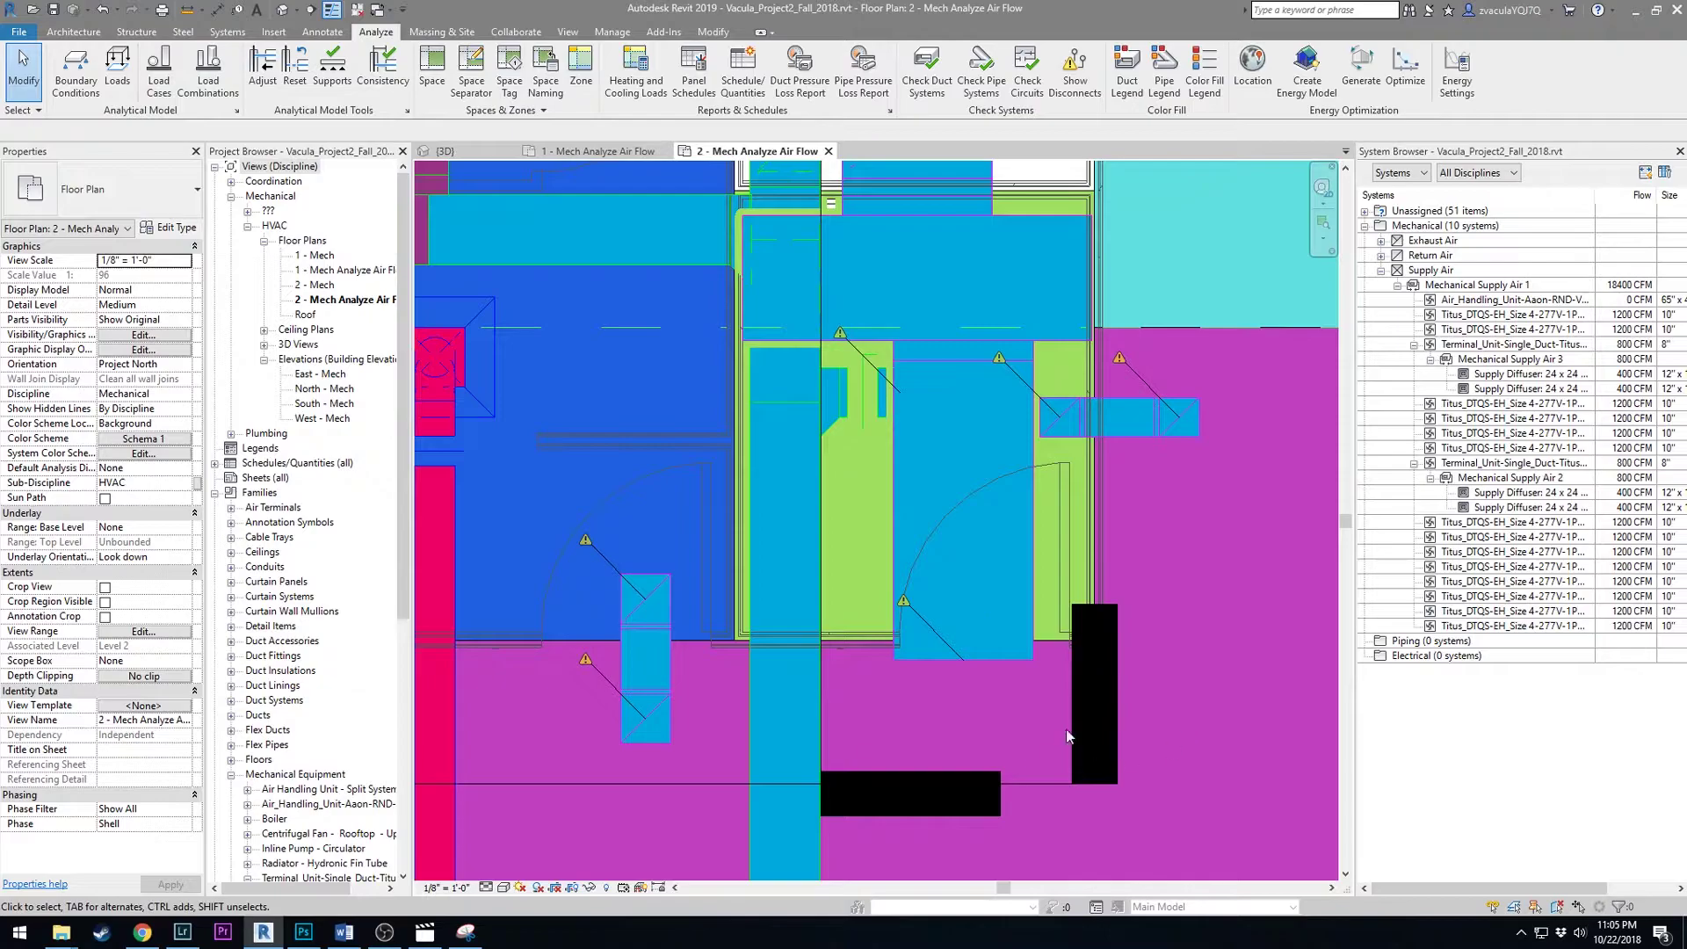
pyautogui.scroll(-2, 1197, 724)
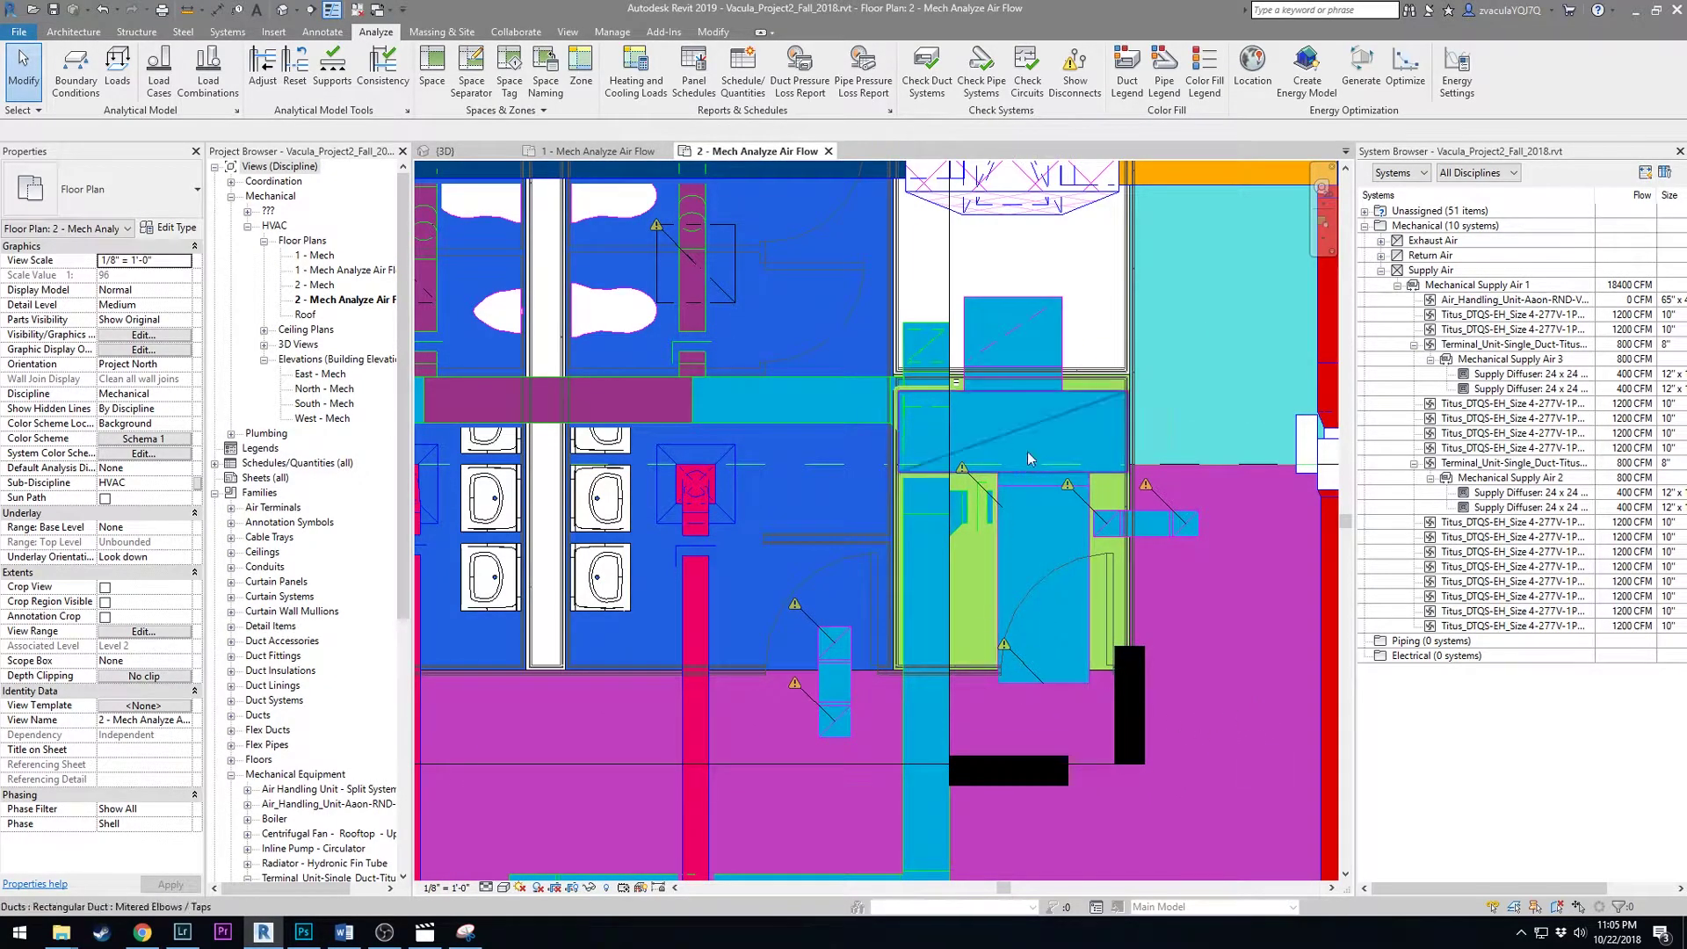
# - Cap the open west end of the 14" x 14" exhaust duct running through the restrooms
pyautogui.moveTo(925, 513); pyautogui.dragTo(1103, 447, button='middle')
pyautogui.scroll(2, 746, 477)
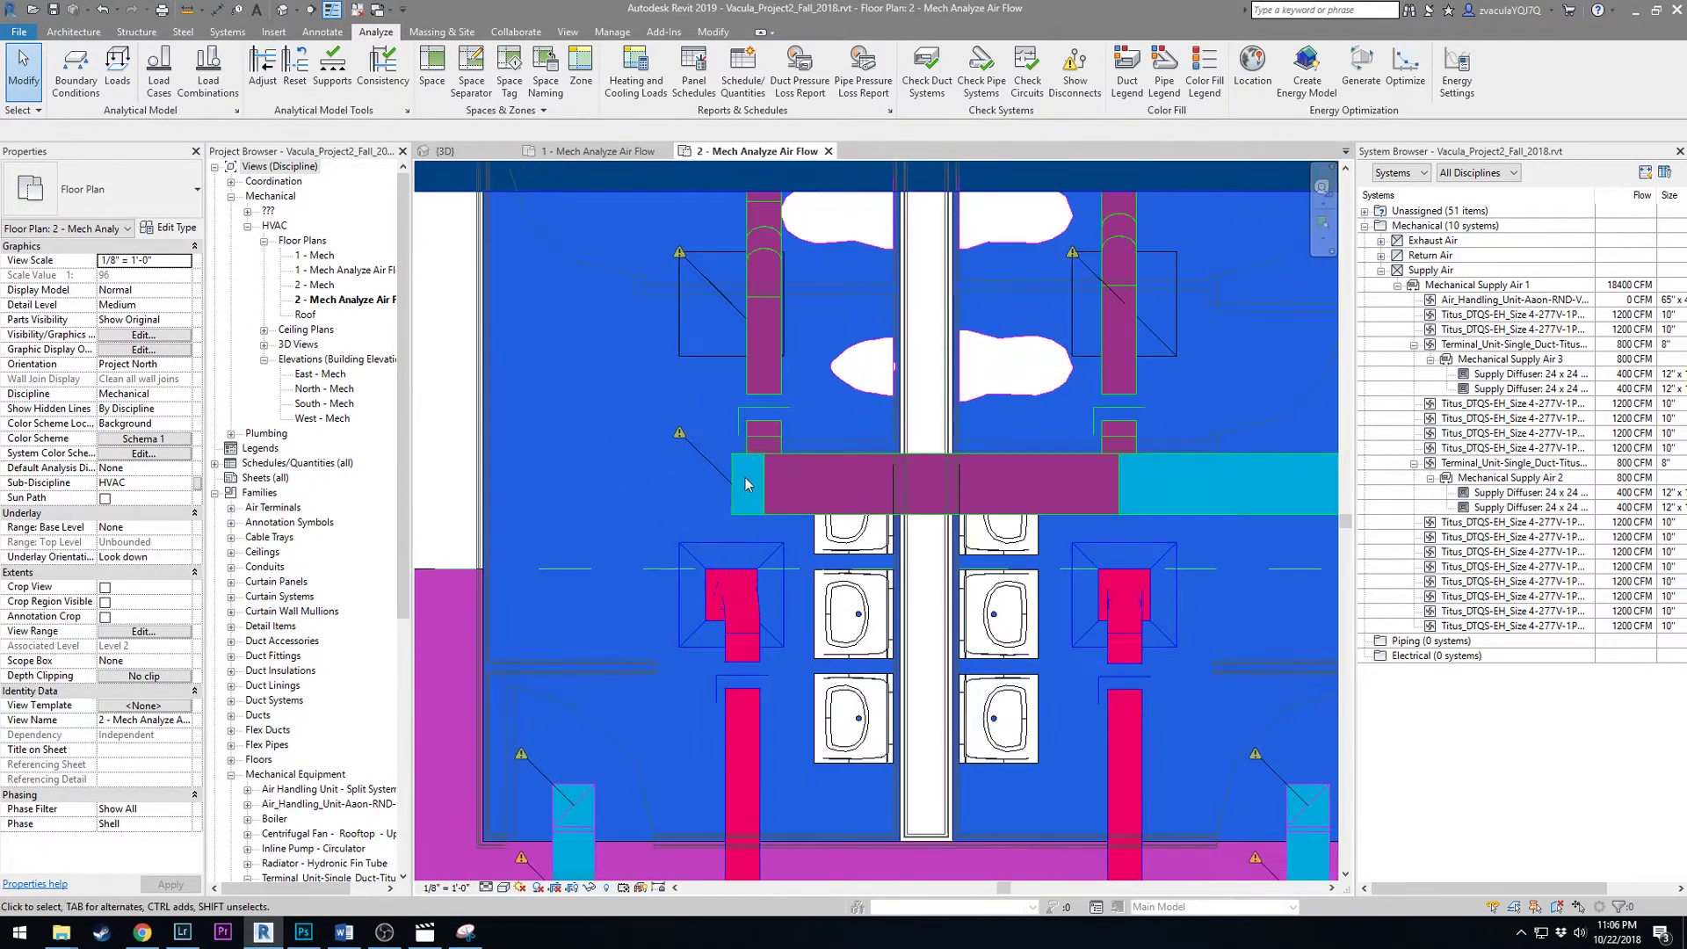
pyautogui.click(733, 478)
pyautogui.rightClick(733, 480)
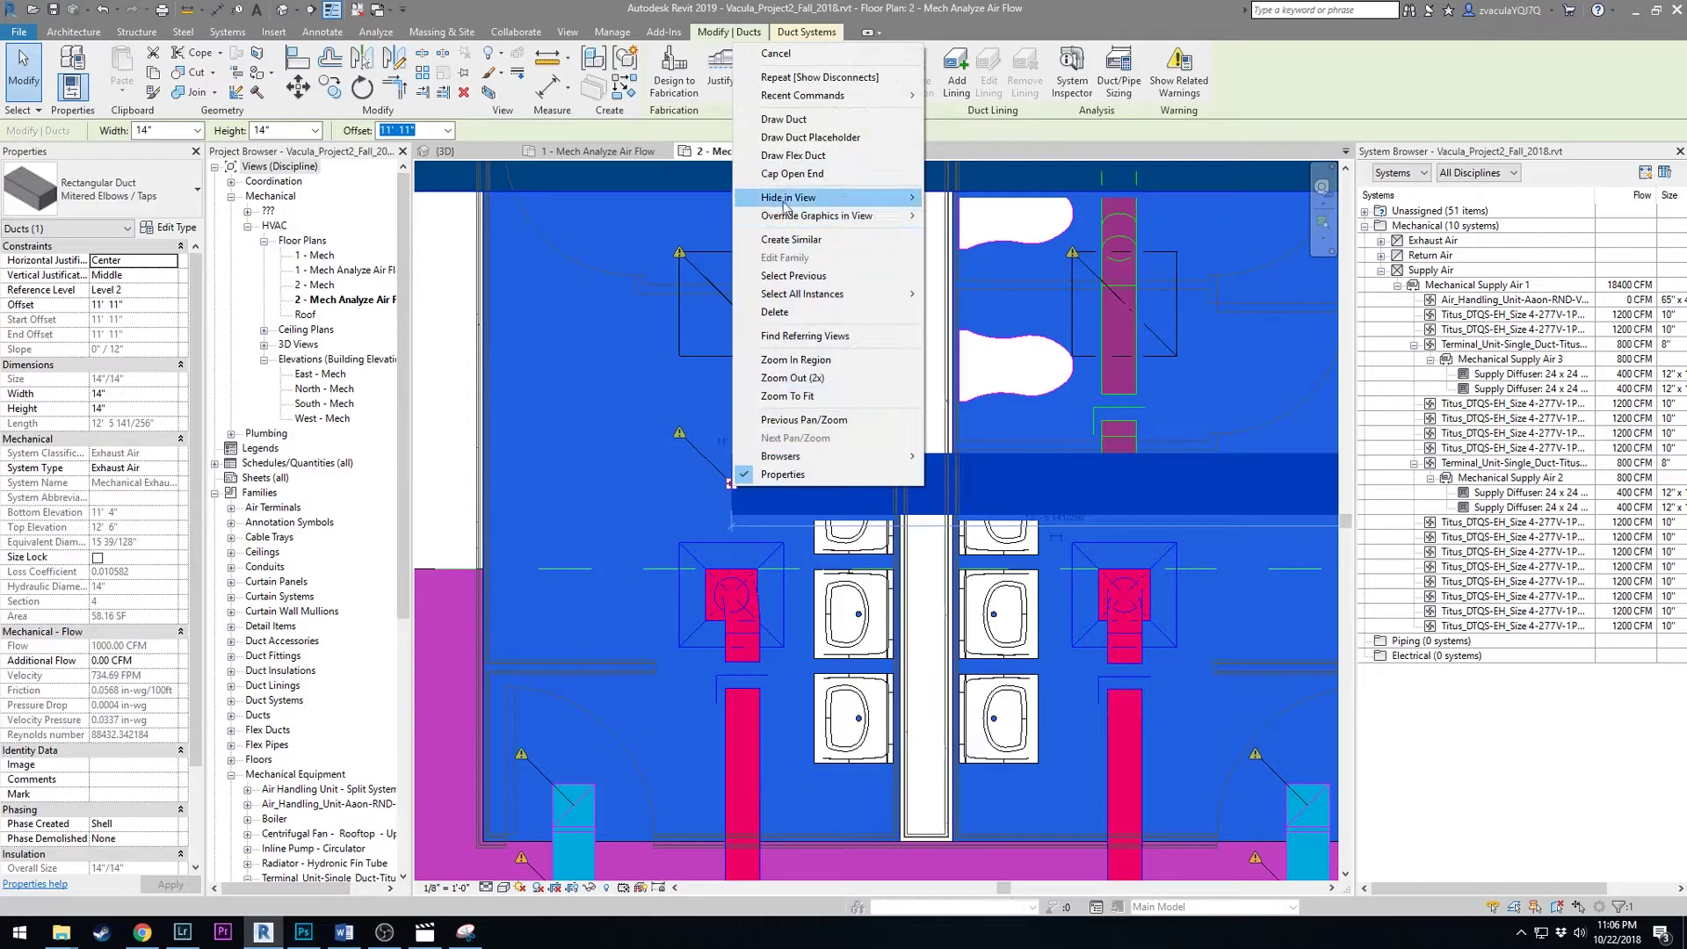
pyautogui.press('Escape')
# - Cap the open west end of the 10" x 10" supply duct south of the restrooms
pyautogui.moveTo(754, 874); pyautogui.dragTo(773, 305, button='middle')
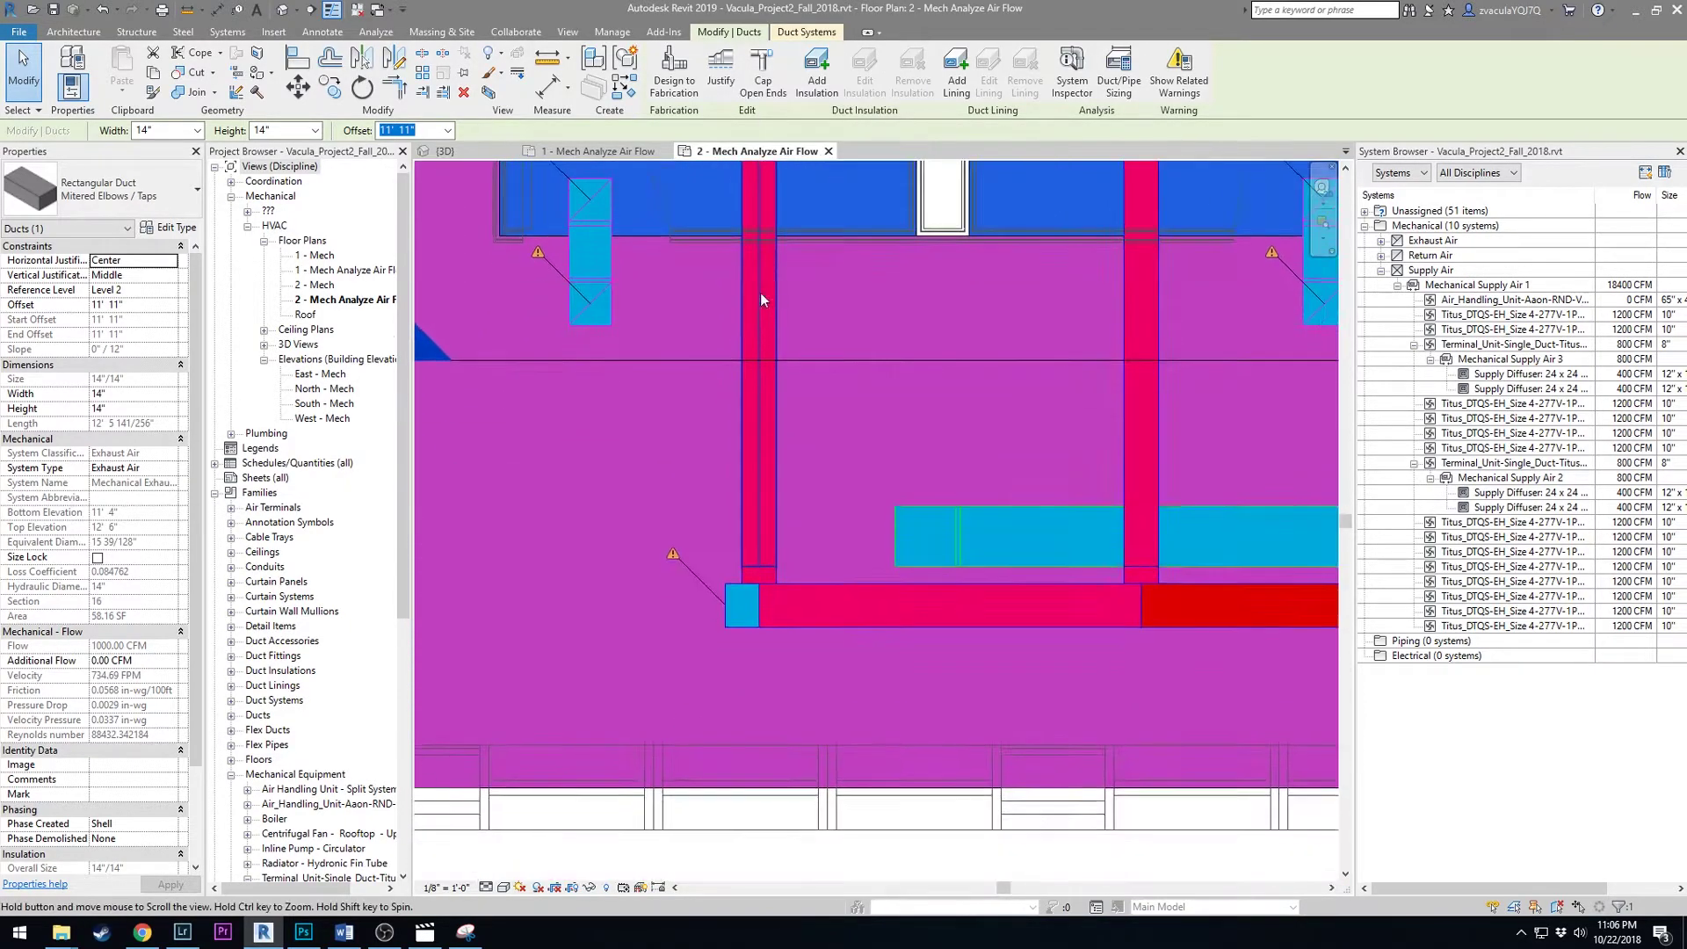
pyautogui.click(728, 615)
pyautogui.rightClick(725, 607)
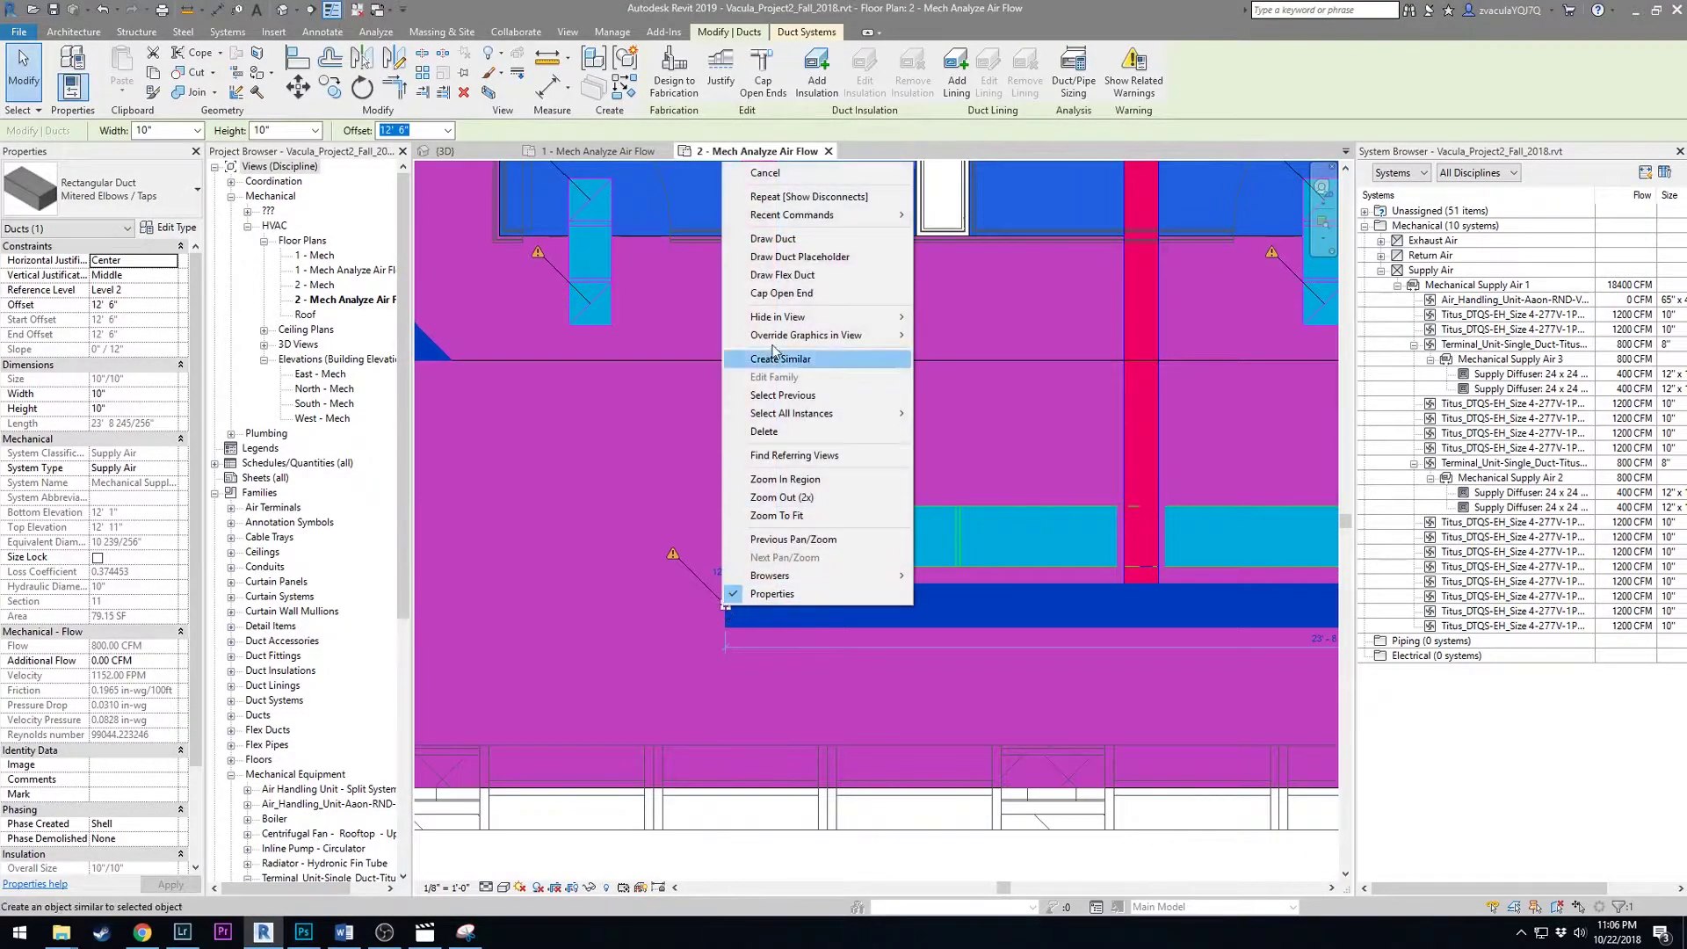
pyautogui.click(794, 298)
pyautogui.scroll(-3, 842, 650)
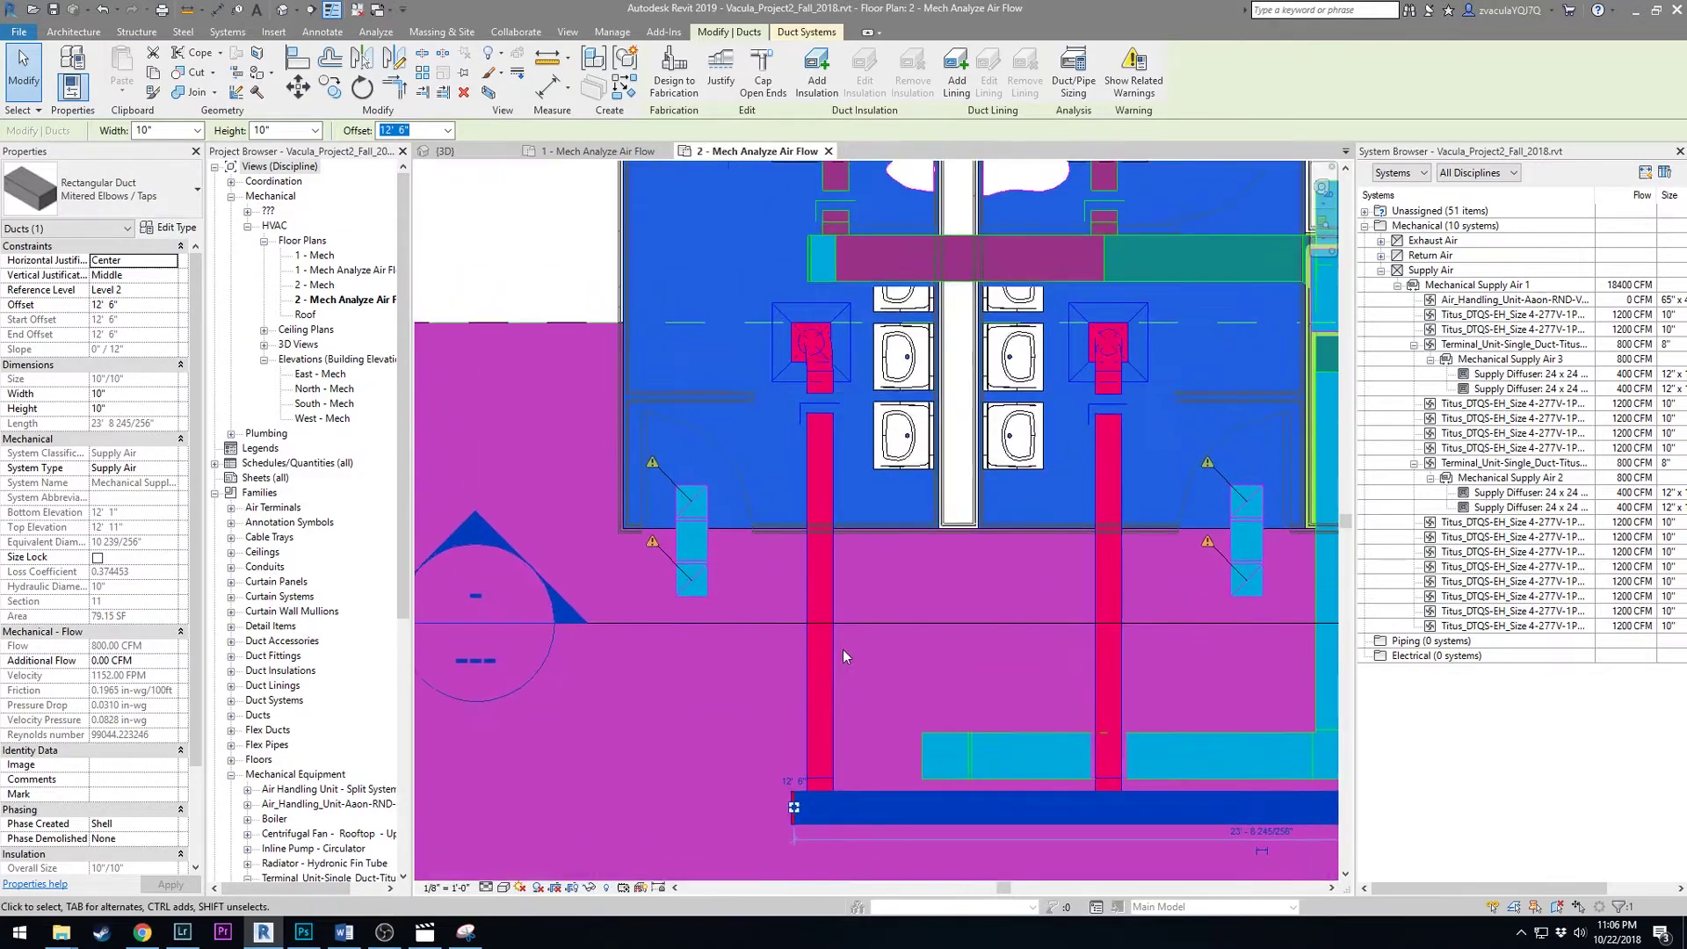
# - Check the disconnect warning at the shaft on the Level 2 plan and open the default 3D view
pyautogui.scroll(-3, 809, 394)
pyautogui.moveTo(810, 395); pyautogui.dragTo(1019, 521, button='middle')
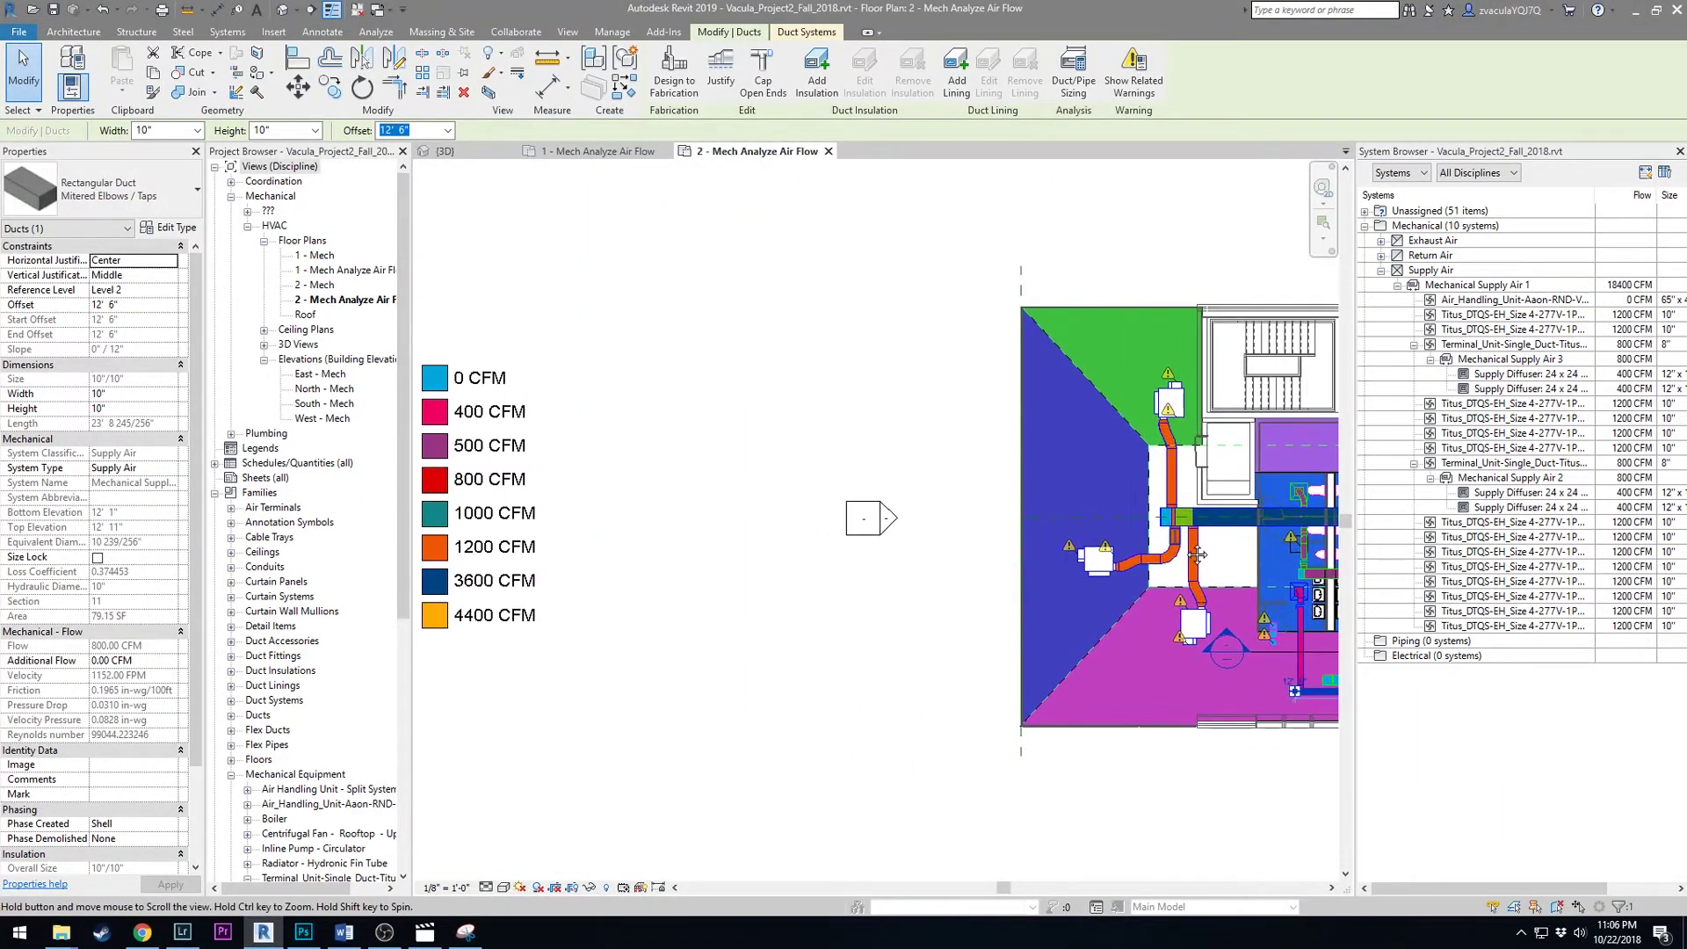
pyautogui.scroll(4, 994, 444)
pyautogui.scroll(2, 989, 449)
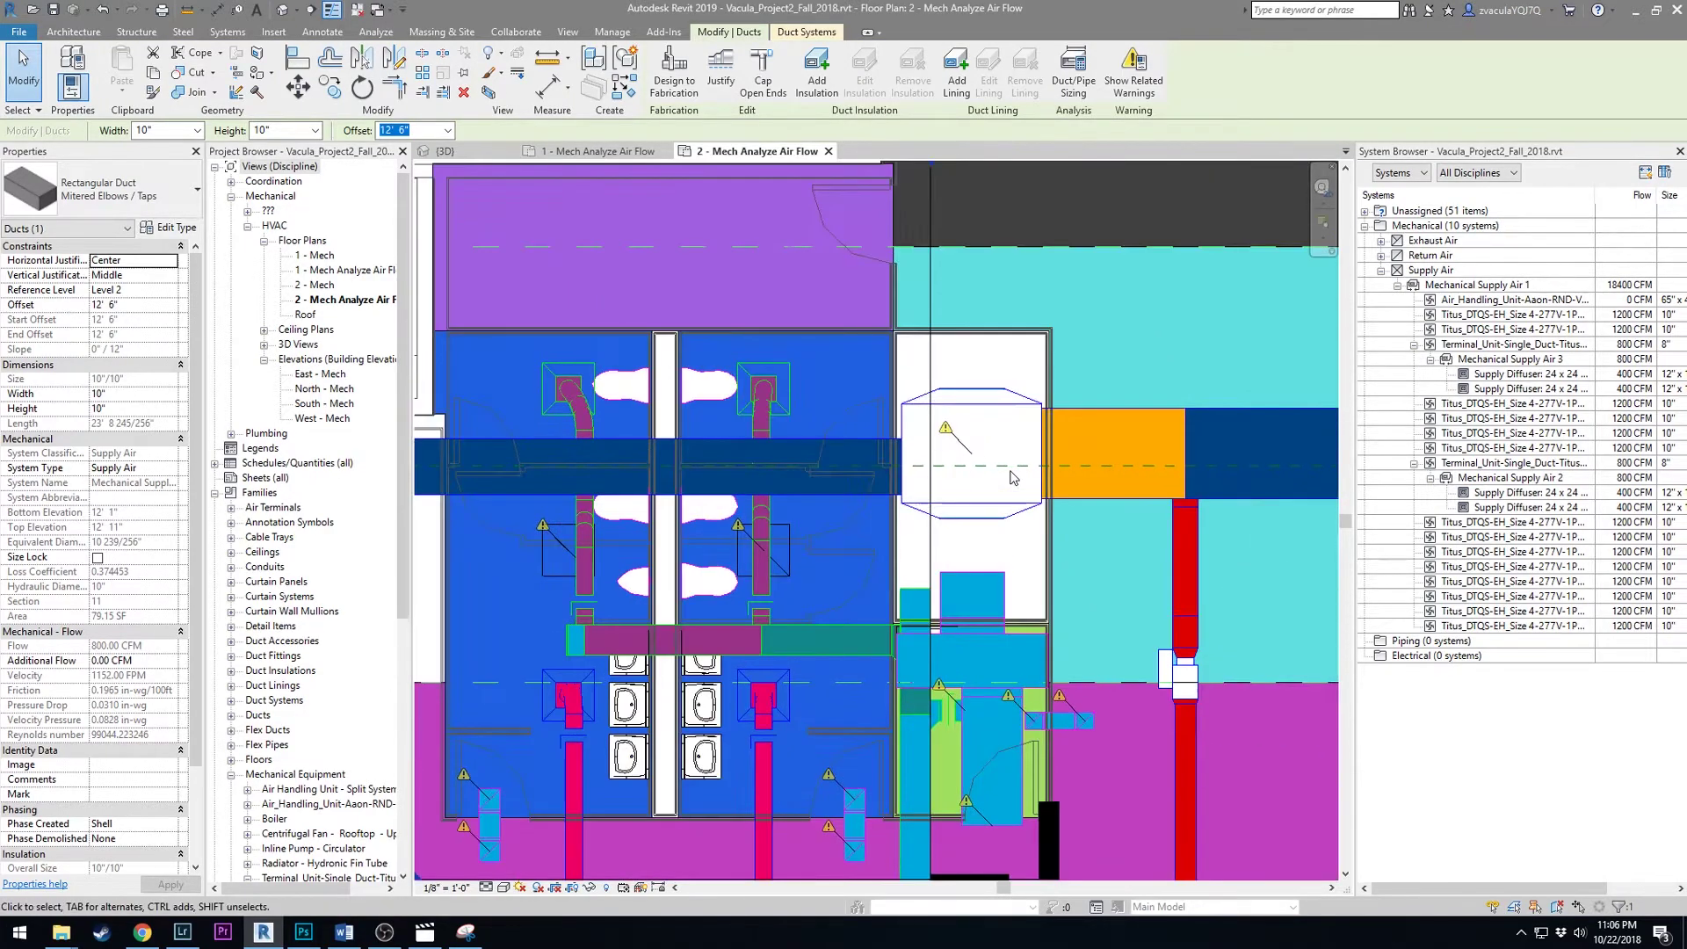
pyautogui.scroll(2, 969, 459)
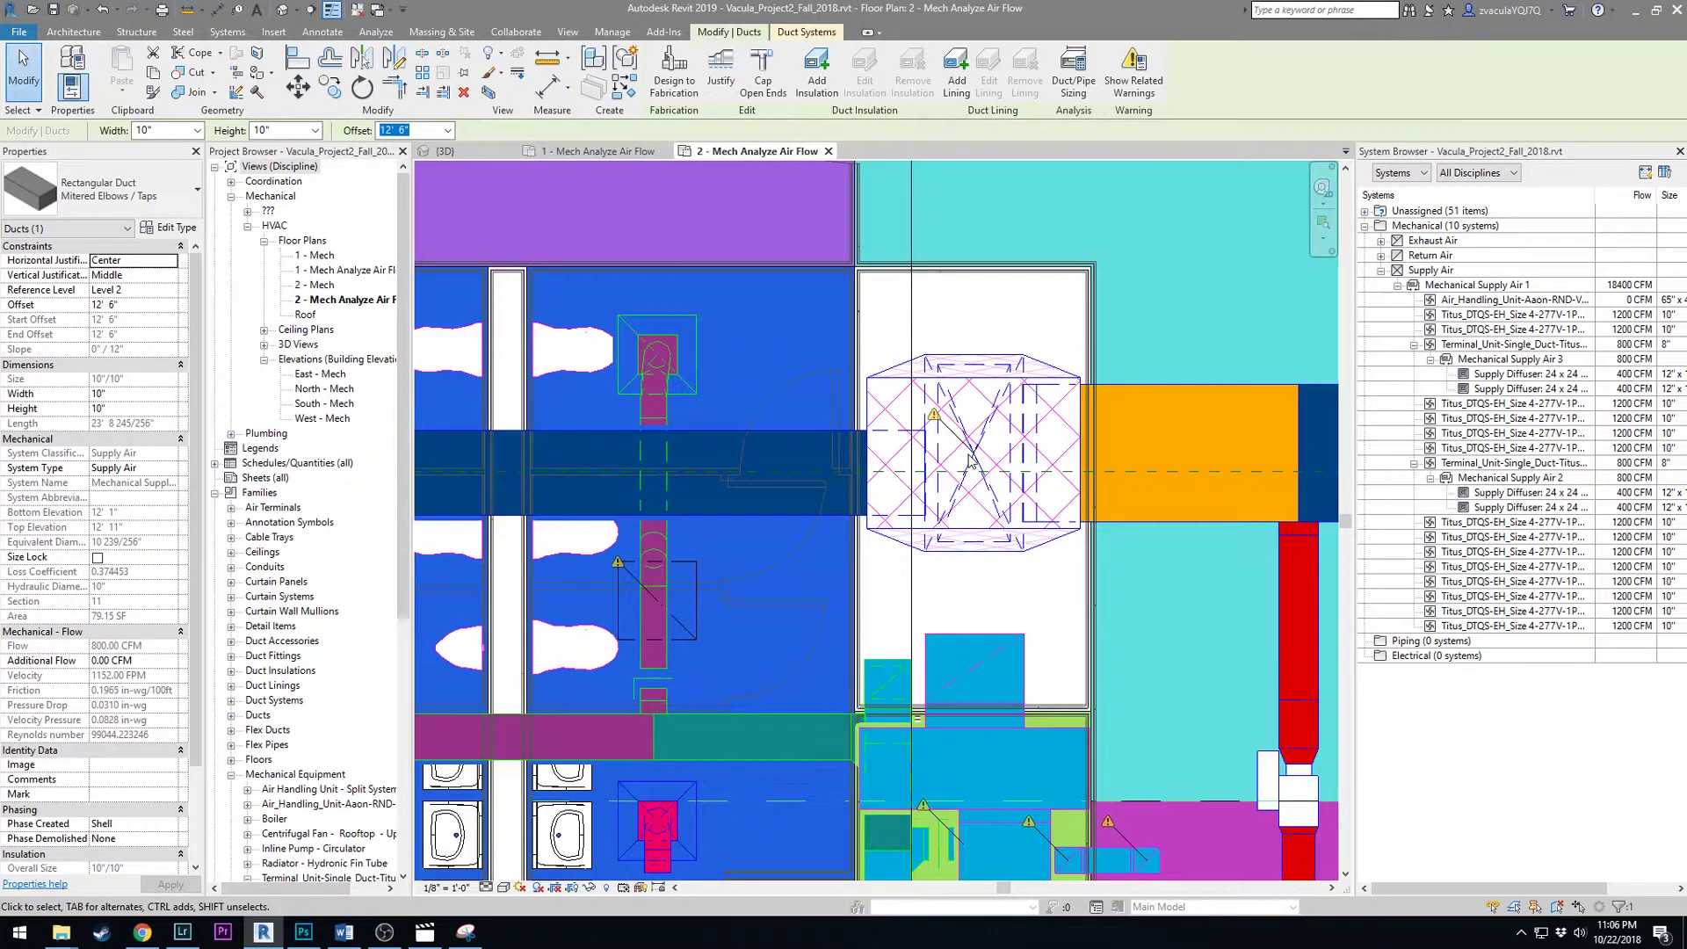
pyautogui.click(281, 12)
# - Cap the open lower end of the 22" x 54" vertical supply duct below the rooftop air handling unit
pyautogui.keyDown('shift'); pyautogui.moveTo(1017, 690); pyautogui.dragTo(967, 378, button='middle'); pyautogui.keyUp('shift')
pyautogui.scroll(2, 876, 564)
pyautogui.keyDown('shift'); pyautogui.moveTo(876, 564); pyautogui.dragTo(905, 478, button='middle'); pyautogui.keyUp('shift')
pyautogui.click(903, 477)
pyautogui.keyDown('shift'); pyautogui.moveTo(1048, 531); pyautogui.dragTo(826, 452, button='middle'); pyautogui.keyUp('shift')
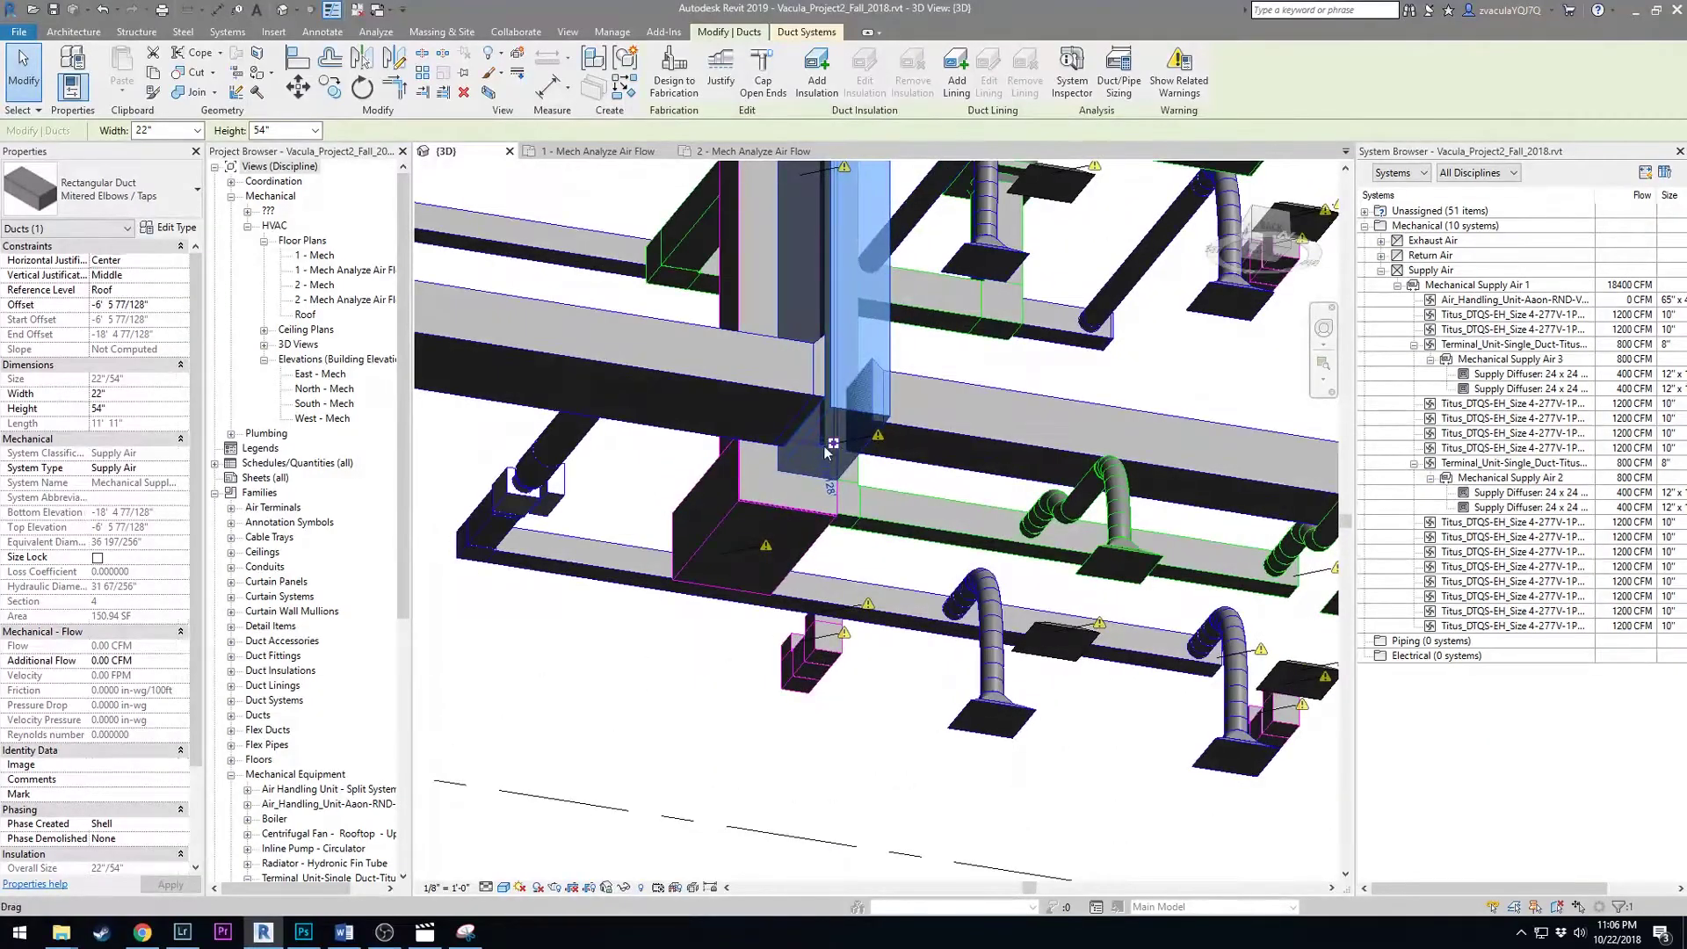
pyautogui.rightClick(836, 444)
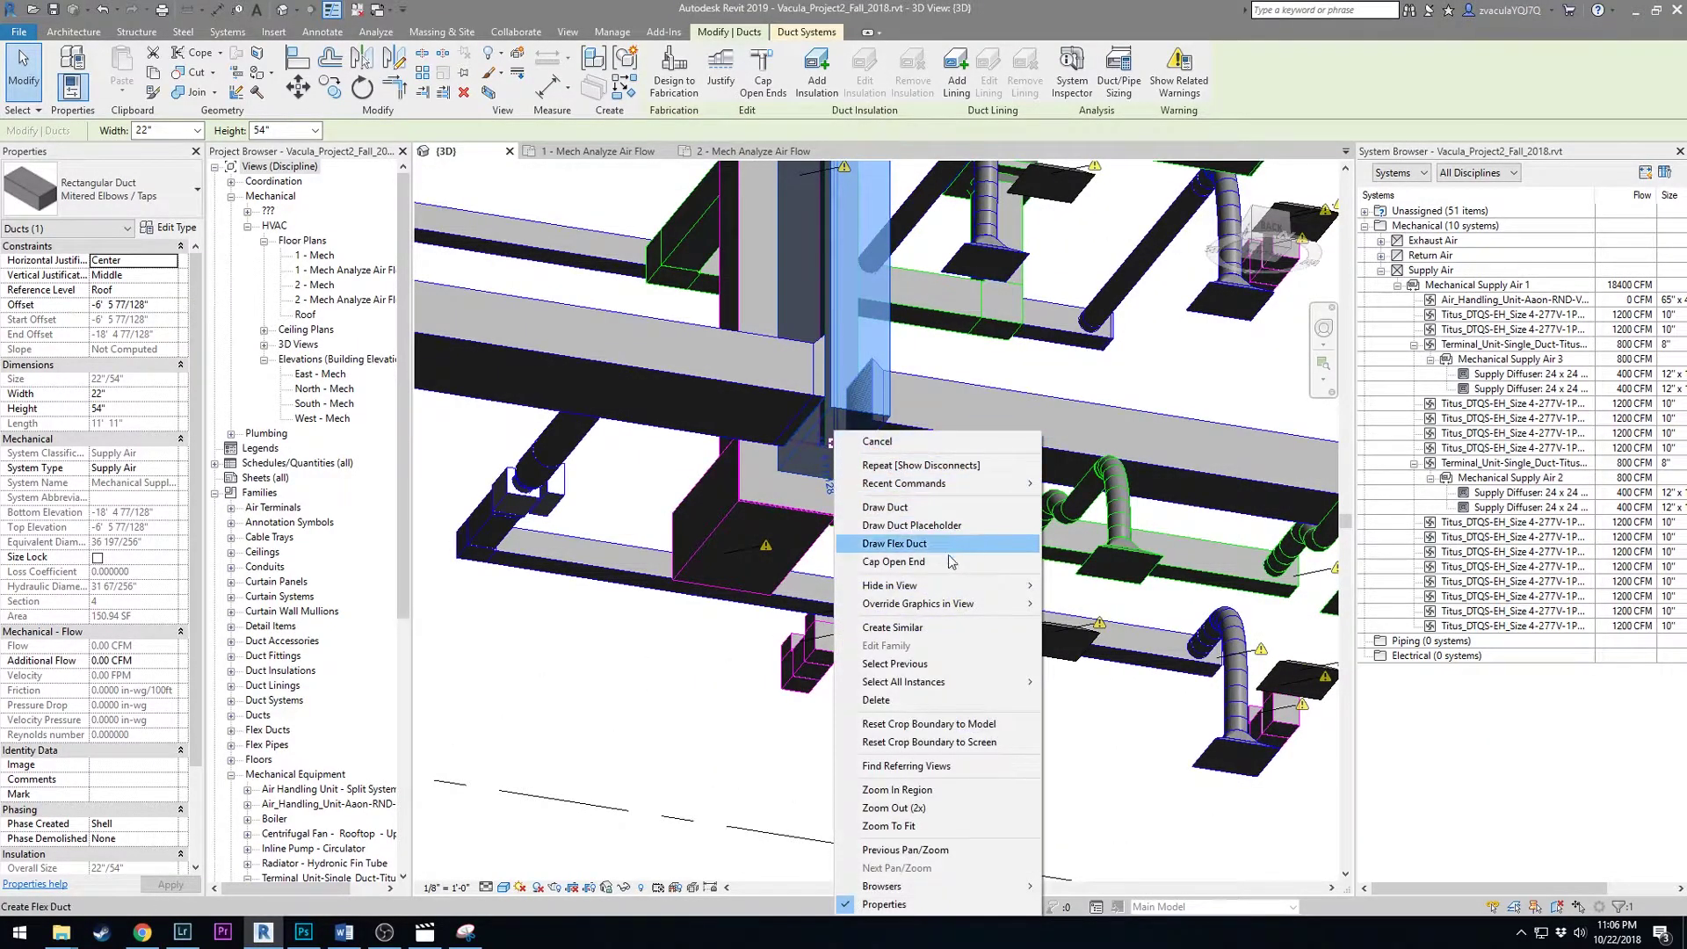
pyautogui.click(943, 565)
pyautogui.keyDown('shift'); pyautogui.moveTo(957, 585); pyautogui.dragTo(809, 666, button='middle'); pyautogui.keyUp('shift')
pyautogui.moveTo(673, 476); pyautogui.dragTo(1055, 580, button='middle')
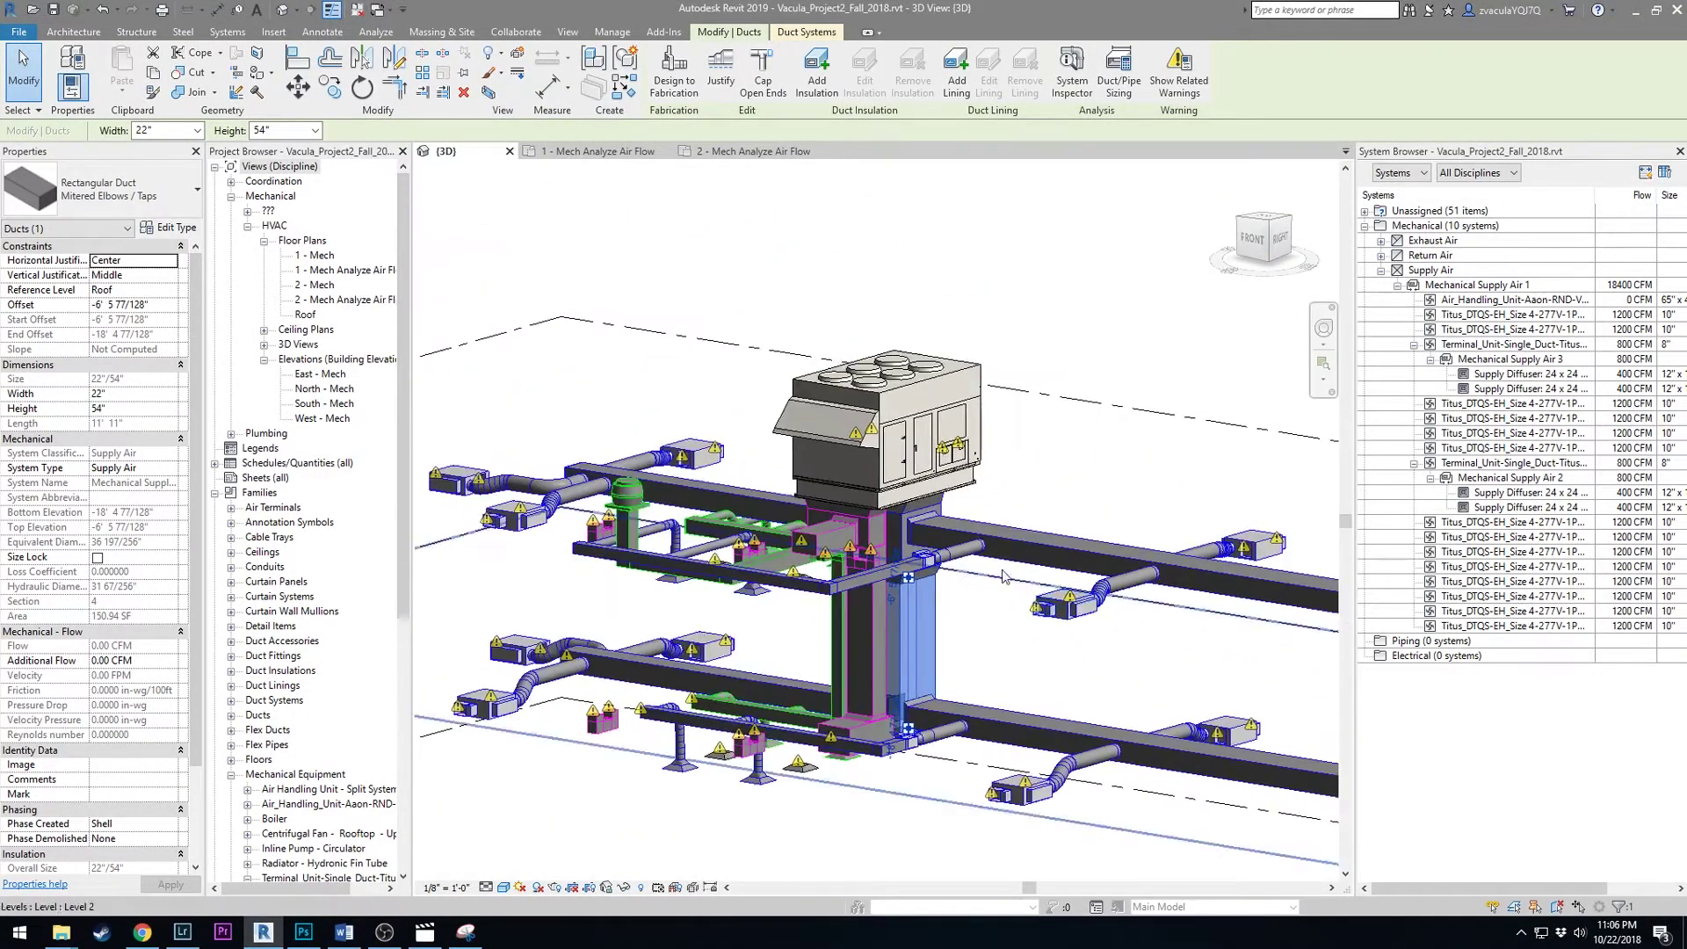
# - Inspect the 28" x 20" return air duct below the rooftop air handling unit in the 3D view
pyautogui.scroll(3, 831, 472)
pyautogui.moveTo(696, 567); pyautogui.dragTo(896, 525, button='middle')
pyautogui.scroll(2, 903, 531)
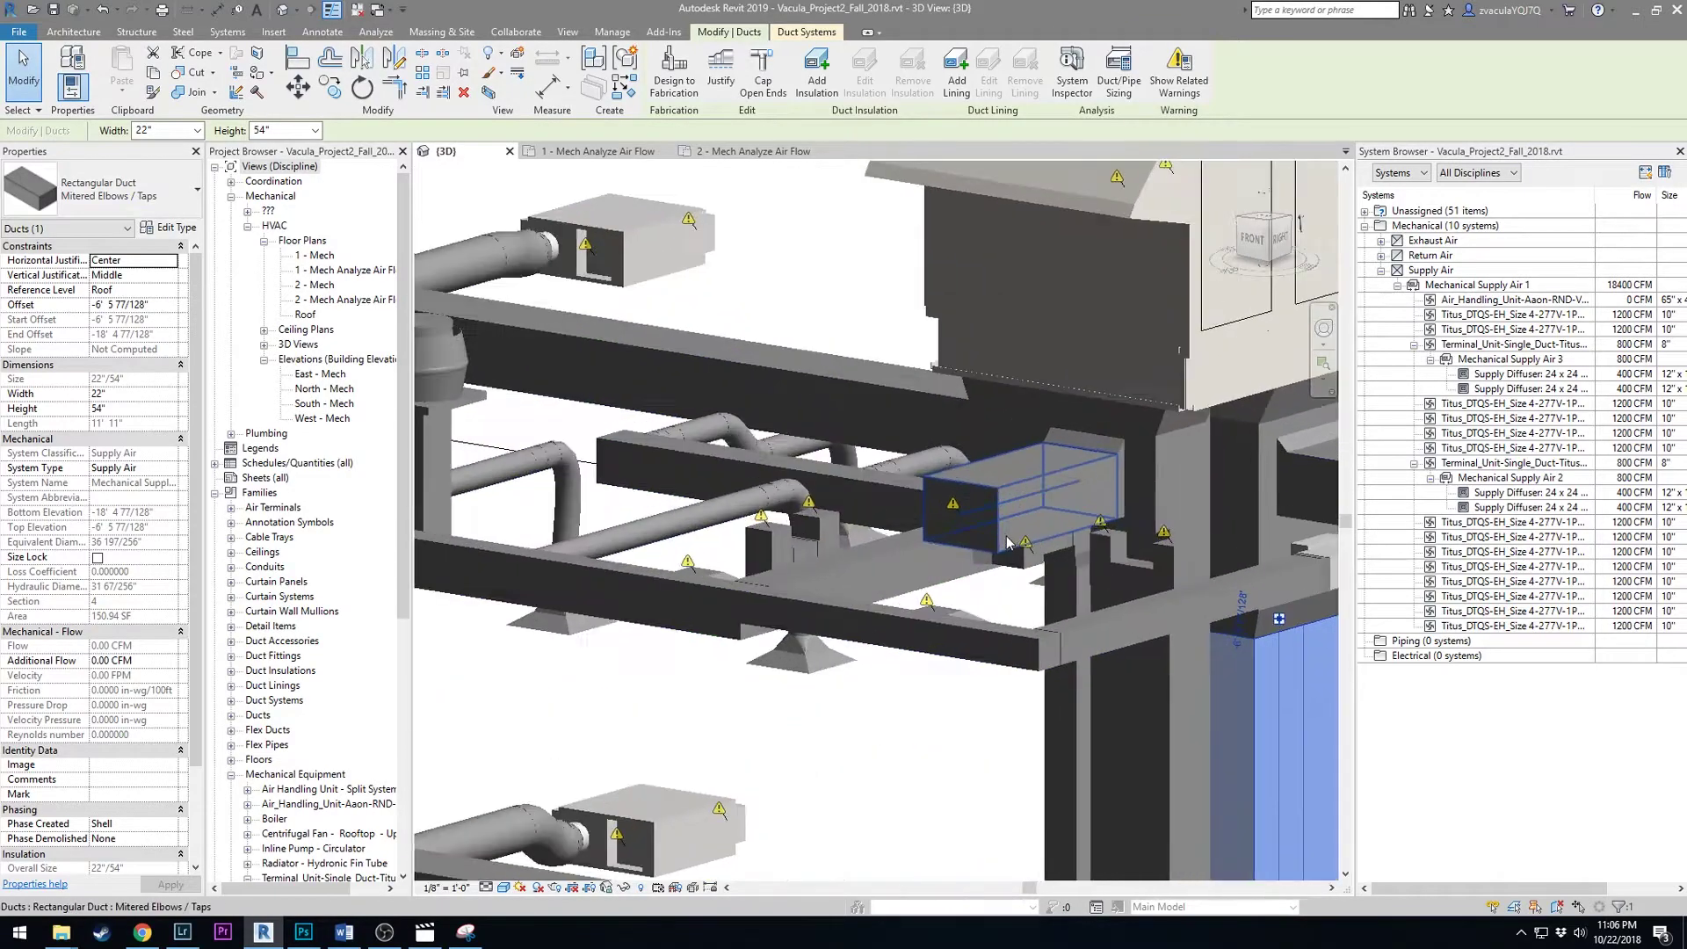
pyautogui.click(980, 492)
pyautogui.keyDown('shift'); pyautogui.moveTo(980, 492); pyautogui.dragTo(1061, 618, button='middle'); pyautogui.keyUp('shift')
pyautogui.scroll(-5, 763, 552)
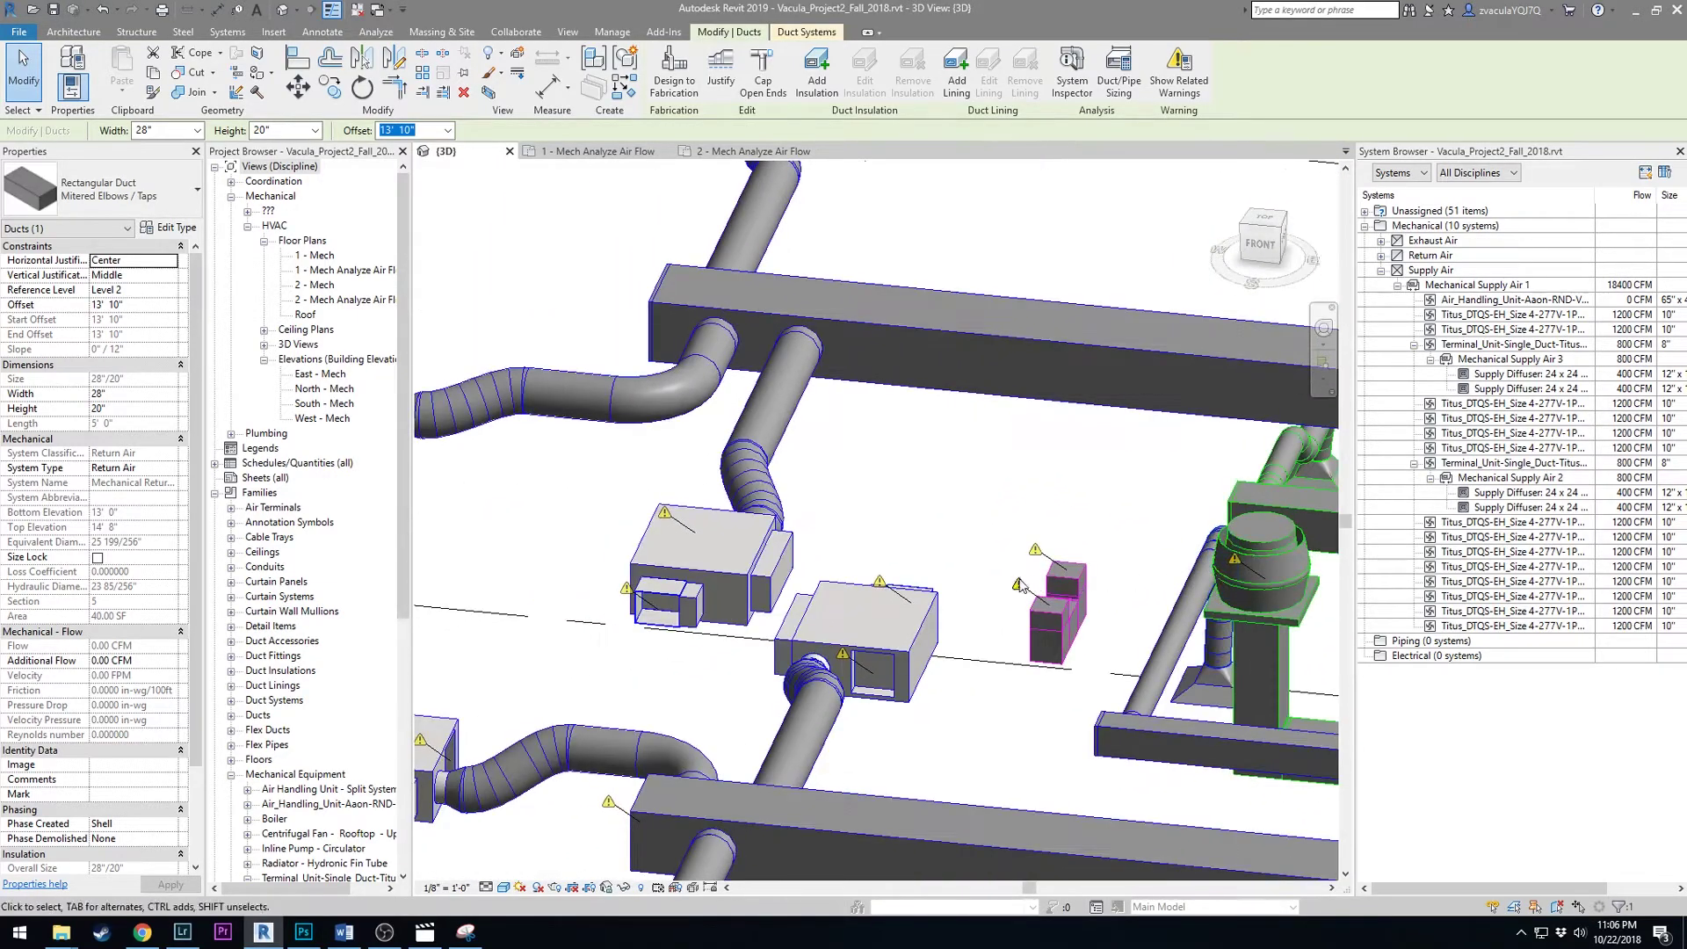
# - Cap the open west end of the 26" x 20" Level 1 supply duct
pyautogui.keyDown('shift'); pyautogui.moveTo(879, 602); pyautogui.dragTo(844, 614, button='middle'); pyautogui.keyUp('shift')
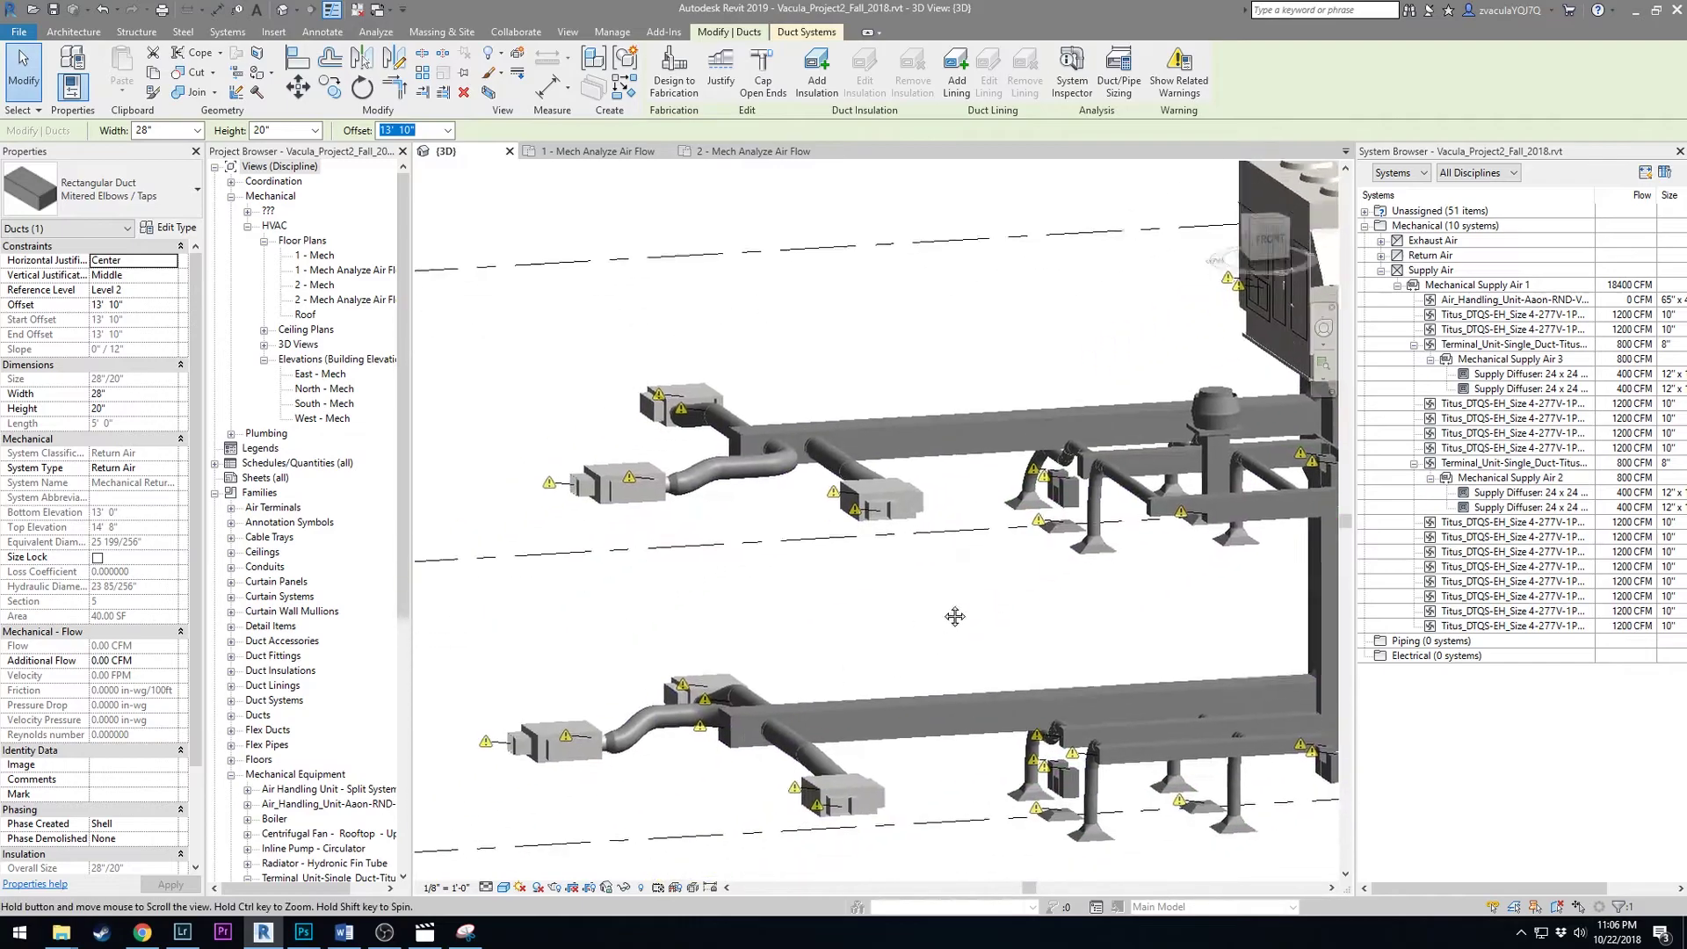
pyautogui.scroll(4, 809, 667)
pyautogui.press('Escape')
pyautogui.click(784, 719)
pyautogui.rightClick(779, 706)
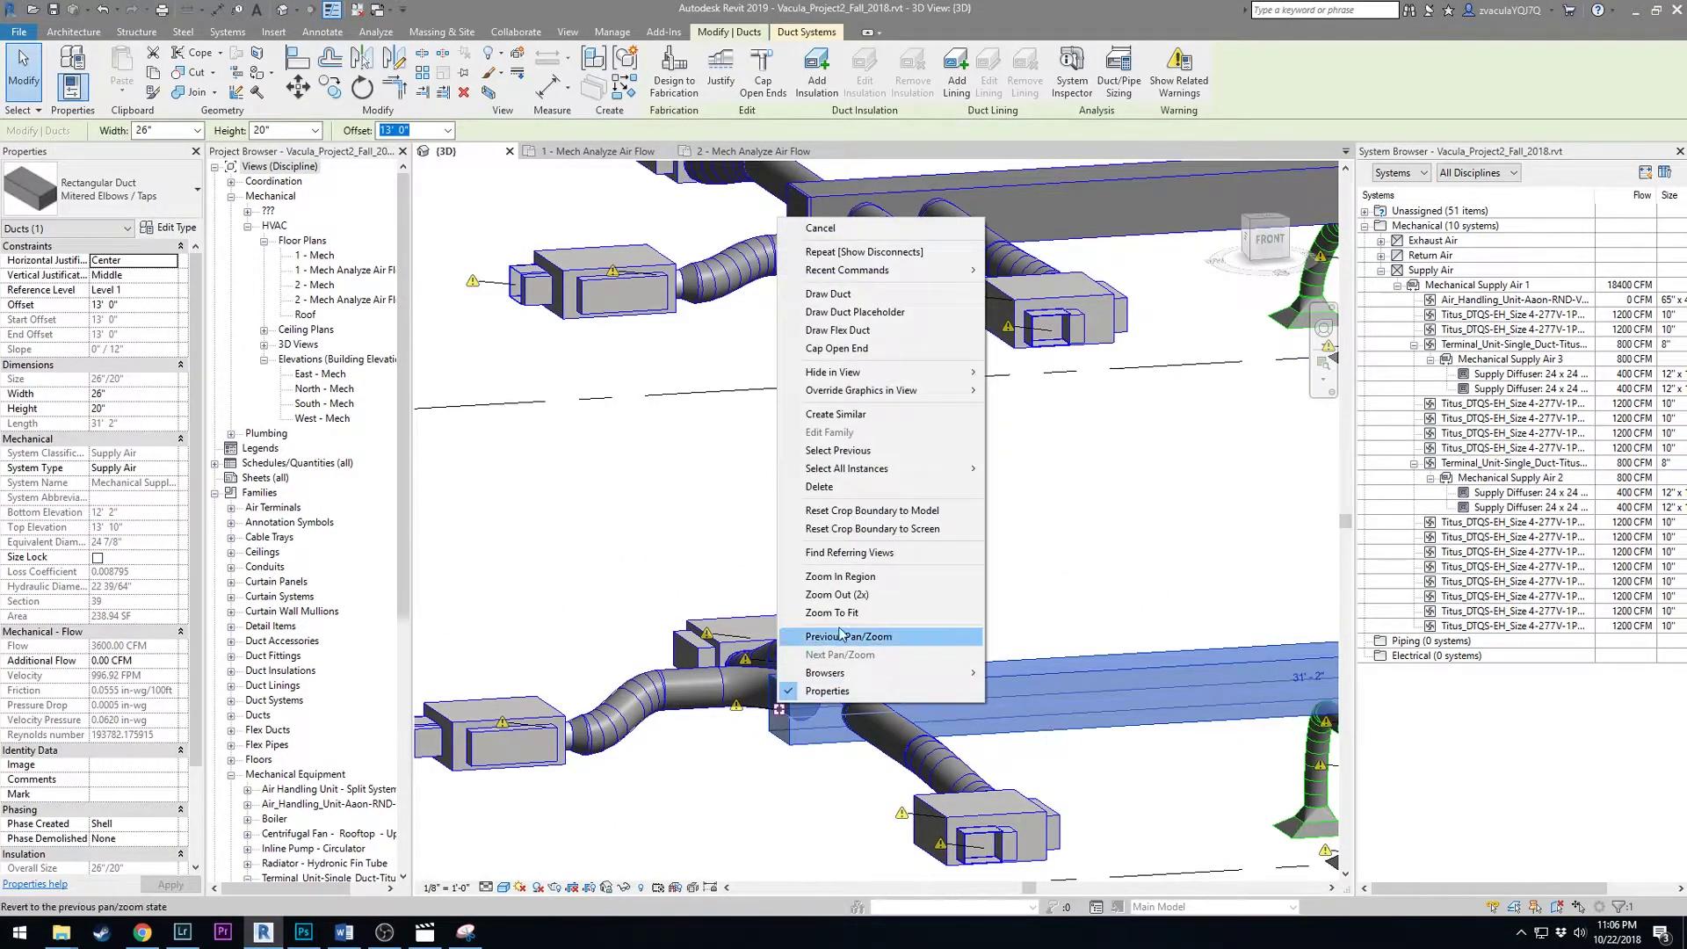
pyautogui.click(880, 347)
# - Cap the open east end of the 24" x 20" Level 1 supply duct
pyautogui.scroll(-3, 883, 358)
pyautogui.keyDown('shift'); pyautogui.moveTo(883, 358); pyautogui.dragTo(1095, 824, button='middle'); pyautogui.keyUp('shift')
pyautogui.scroll(2, 1095, 824)
pyautogui.click(1169, 763)
pyautogui.rightClick(1181, 770)
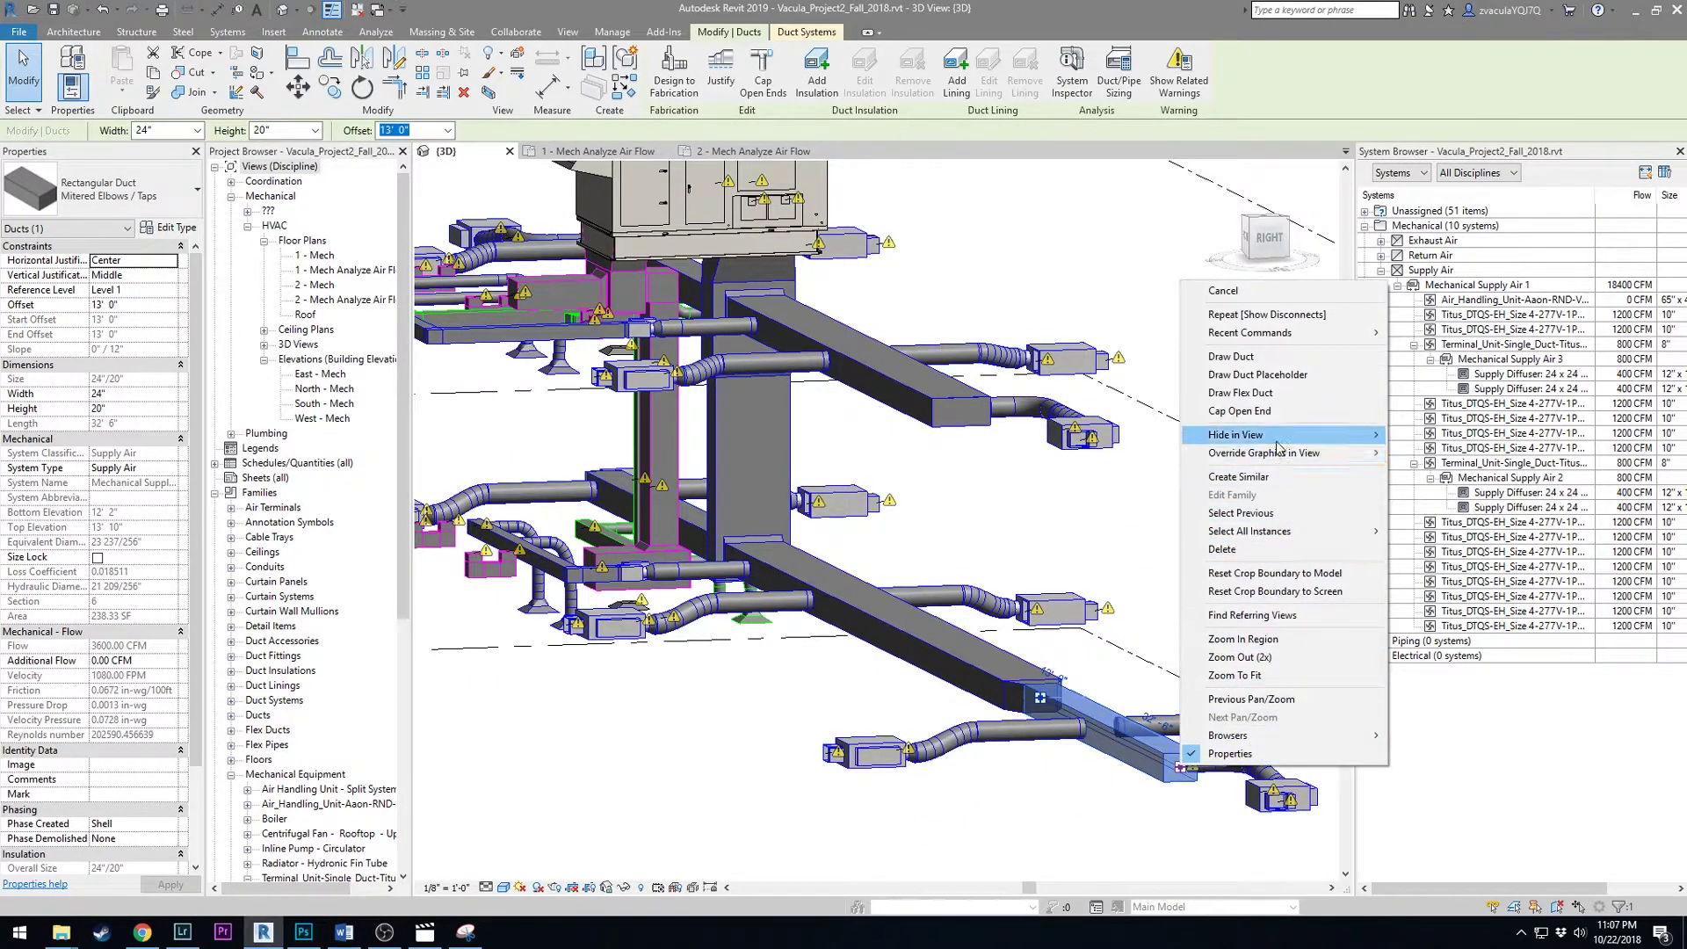
pyautogui.press('Escape')
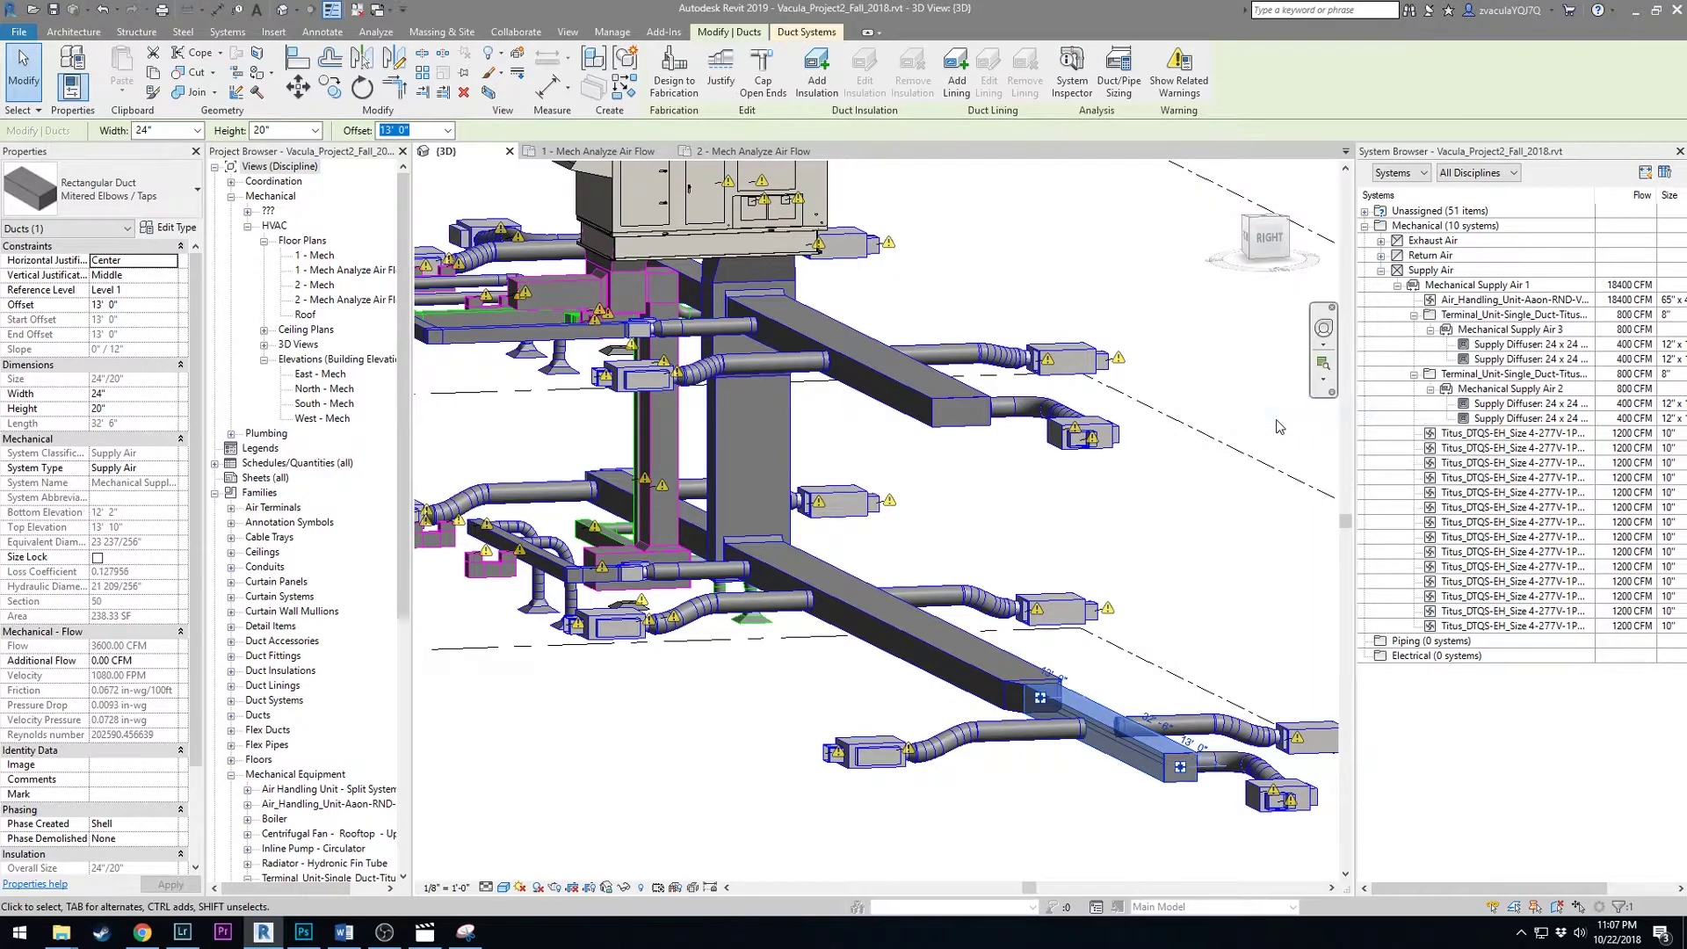
pyautogui.scroll(4, 1182, 764)
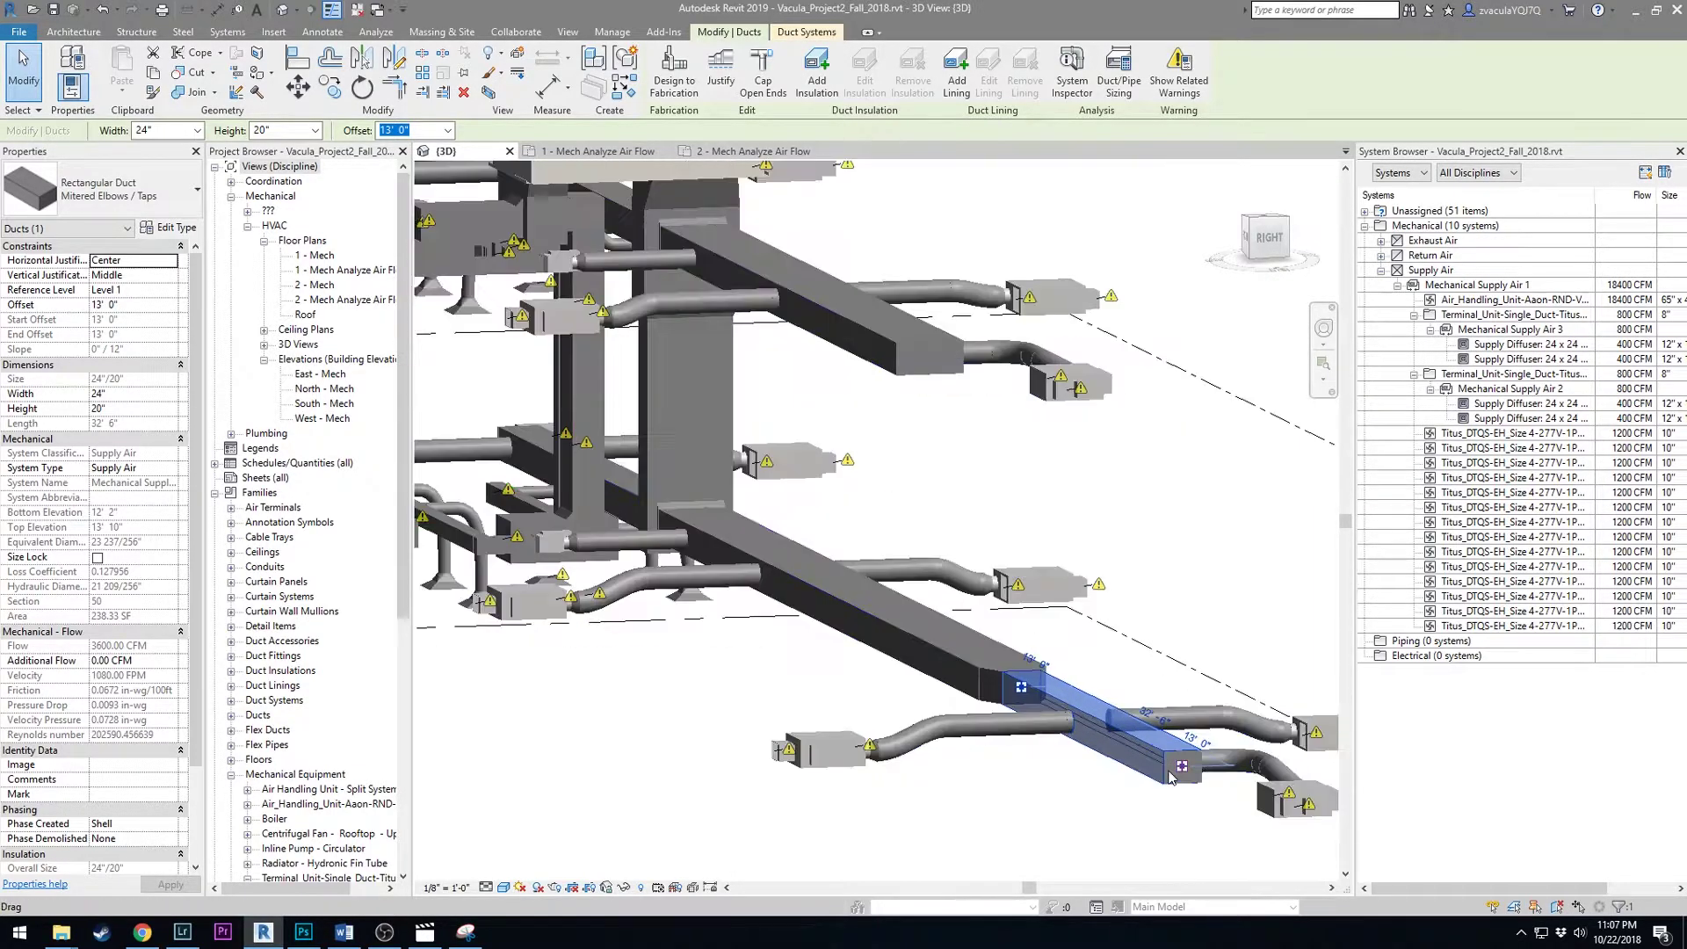
pyautogui.scroll(-2, 1185, 763)
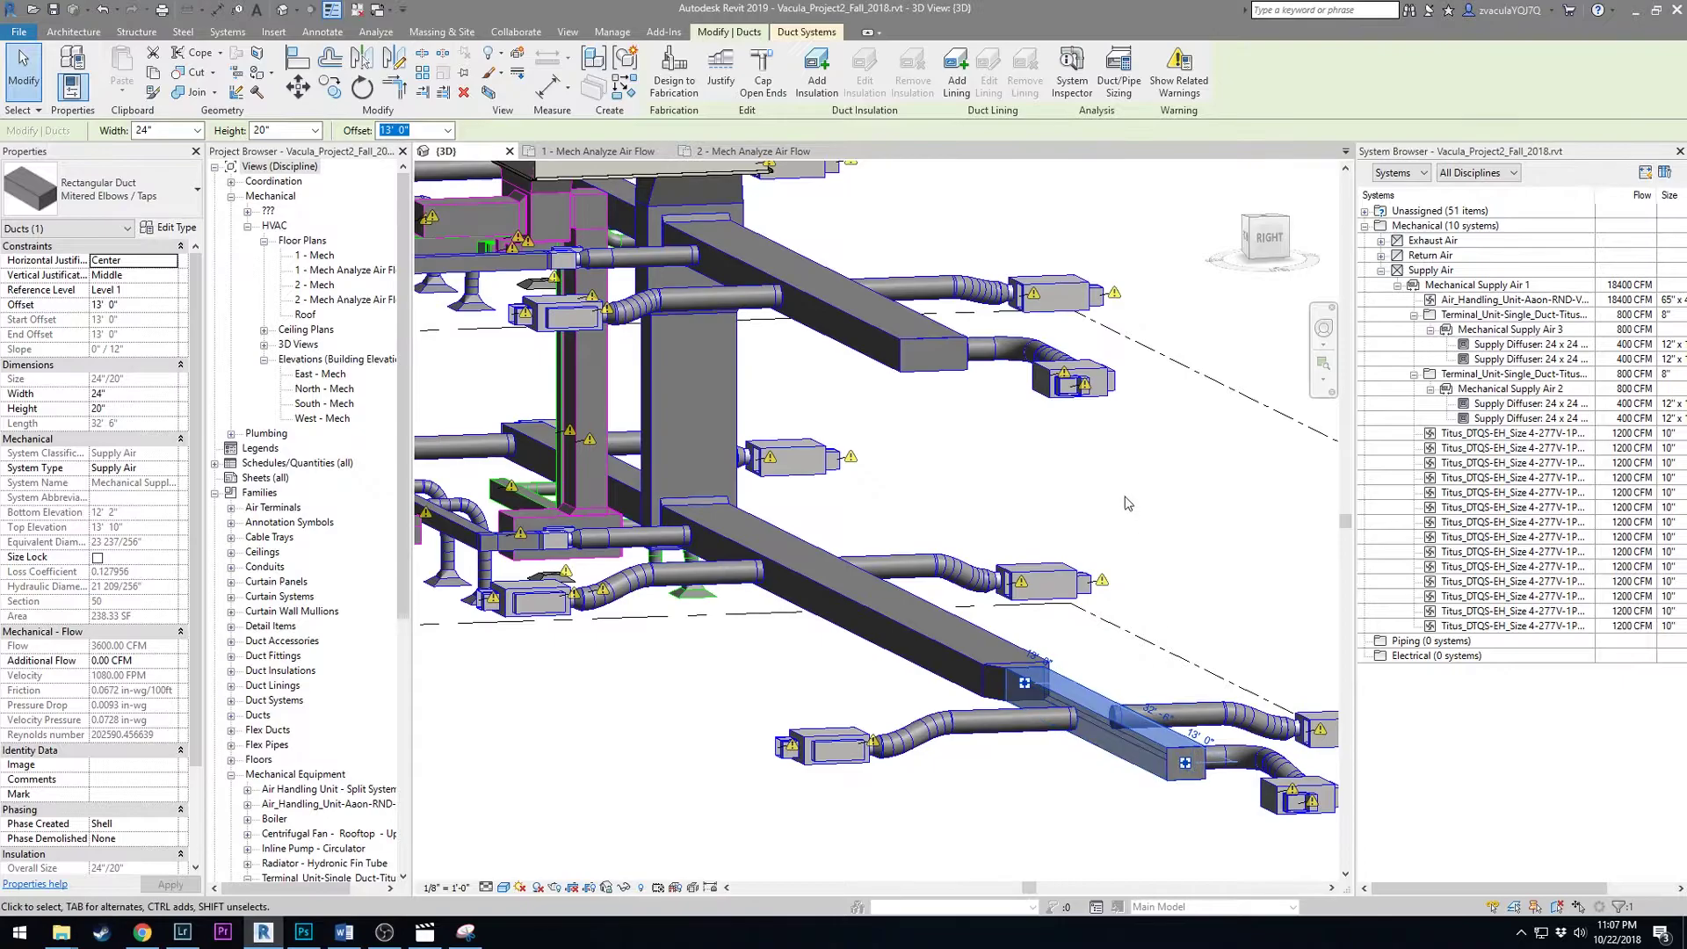
# - Check the air handling unit's flow under Mechanical Supply Air 1 and the duct legend in the 1 - Mech Analyze Air Flow plan
pyautogui.click(1579, 300)
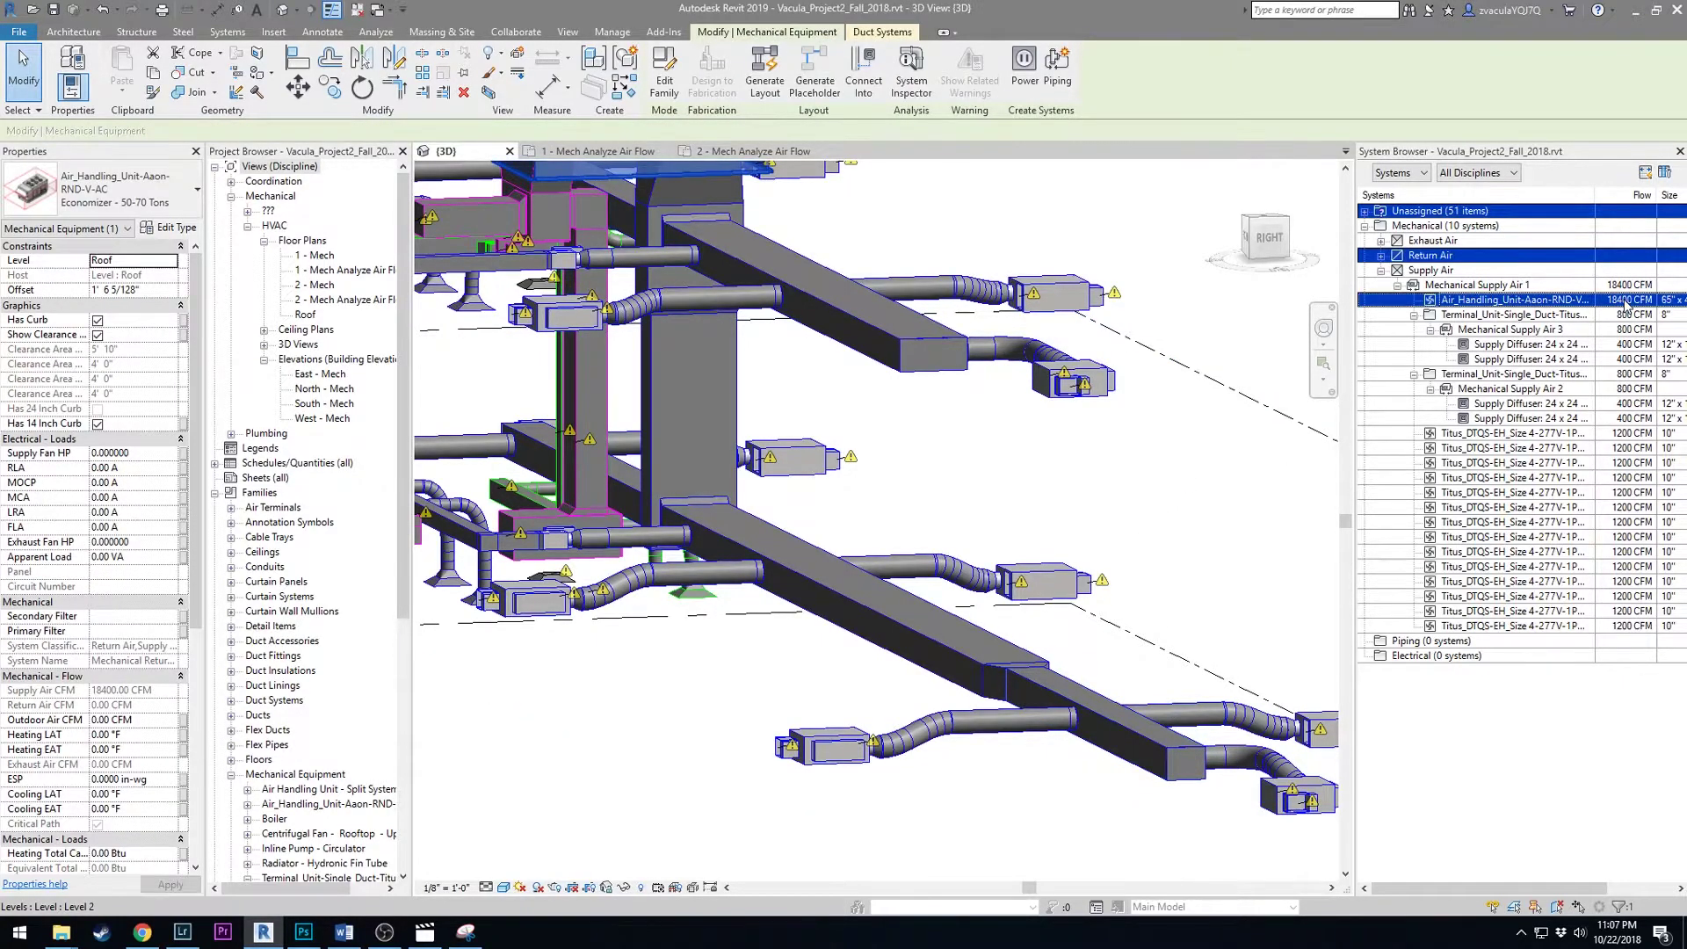
pyautogui.doubleClick(344, 270)
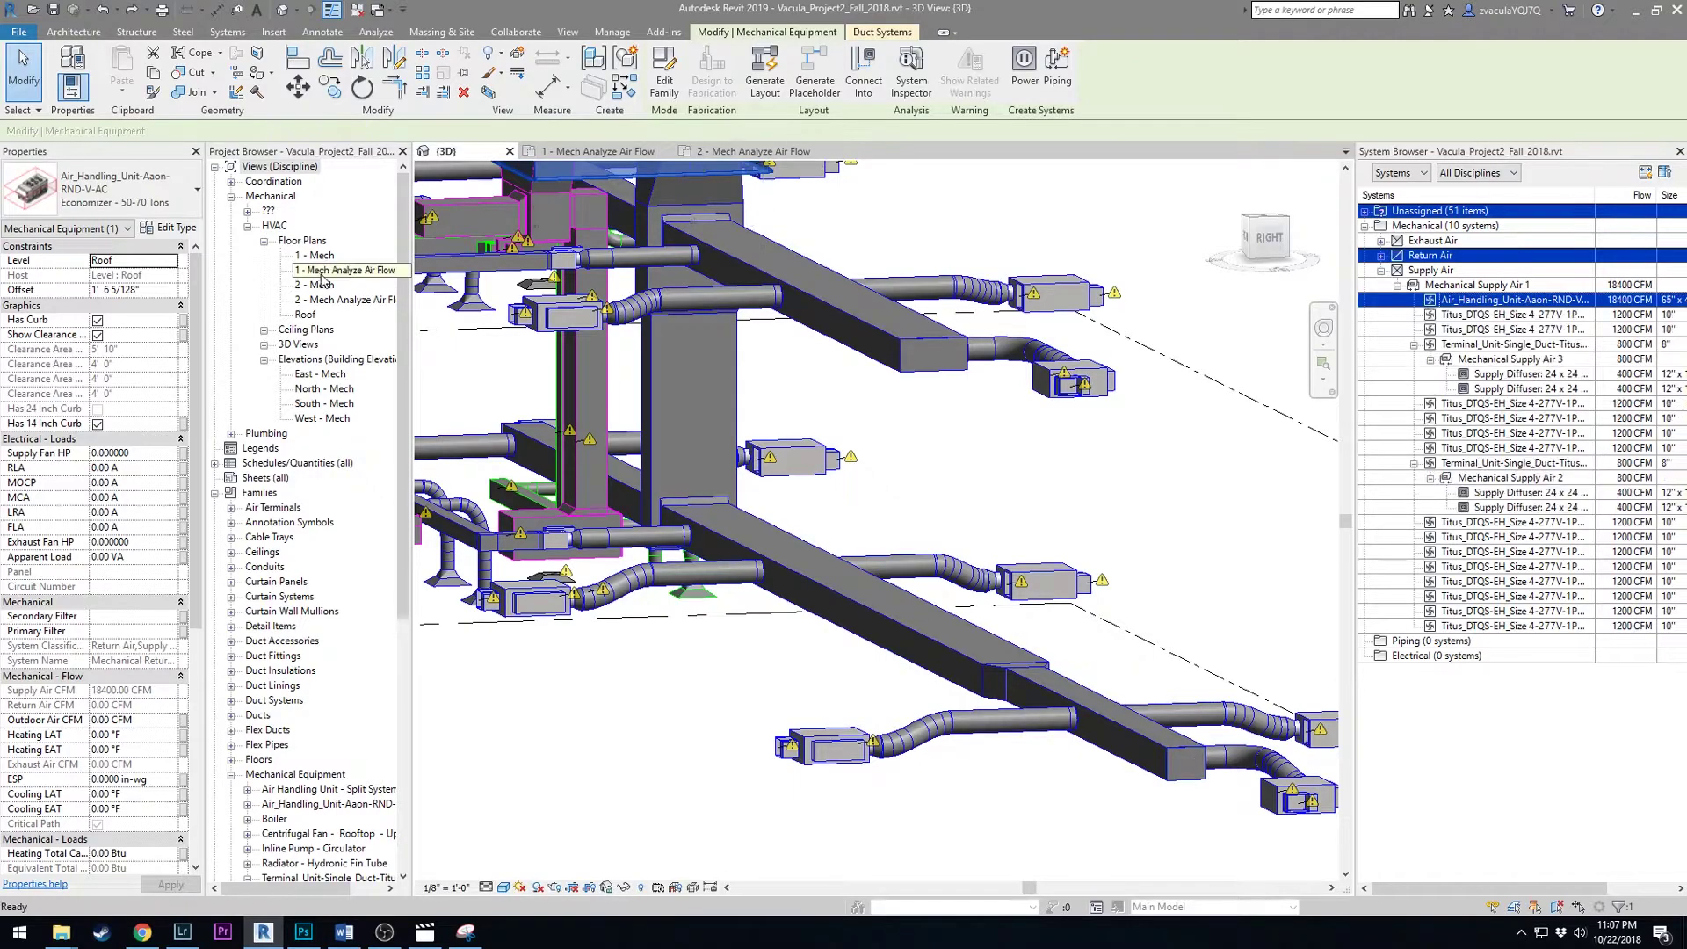
pyautogui.scroll(-5, 604, 478)
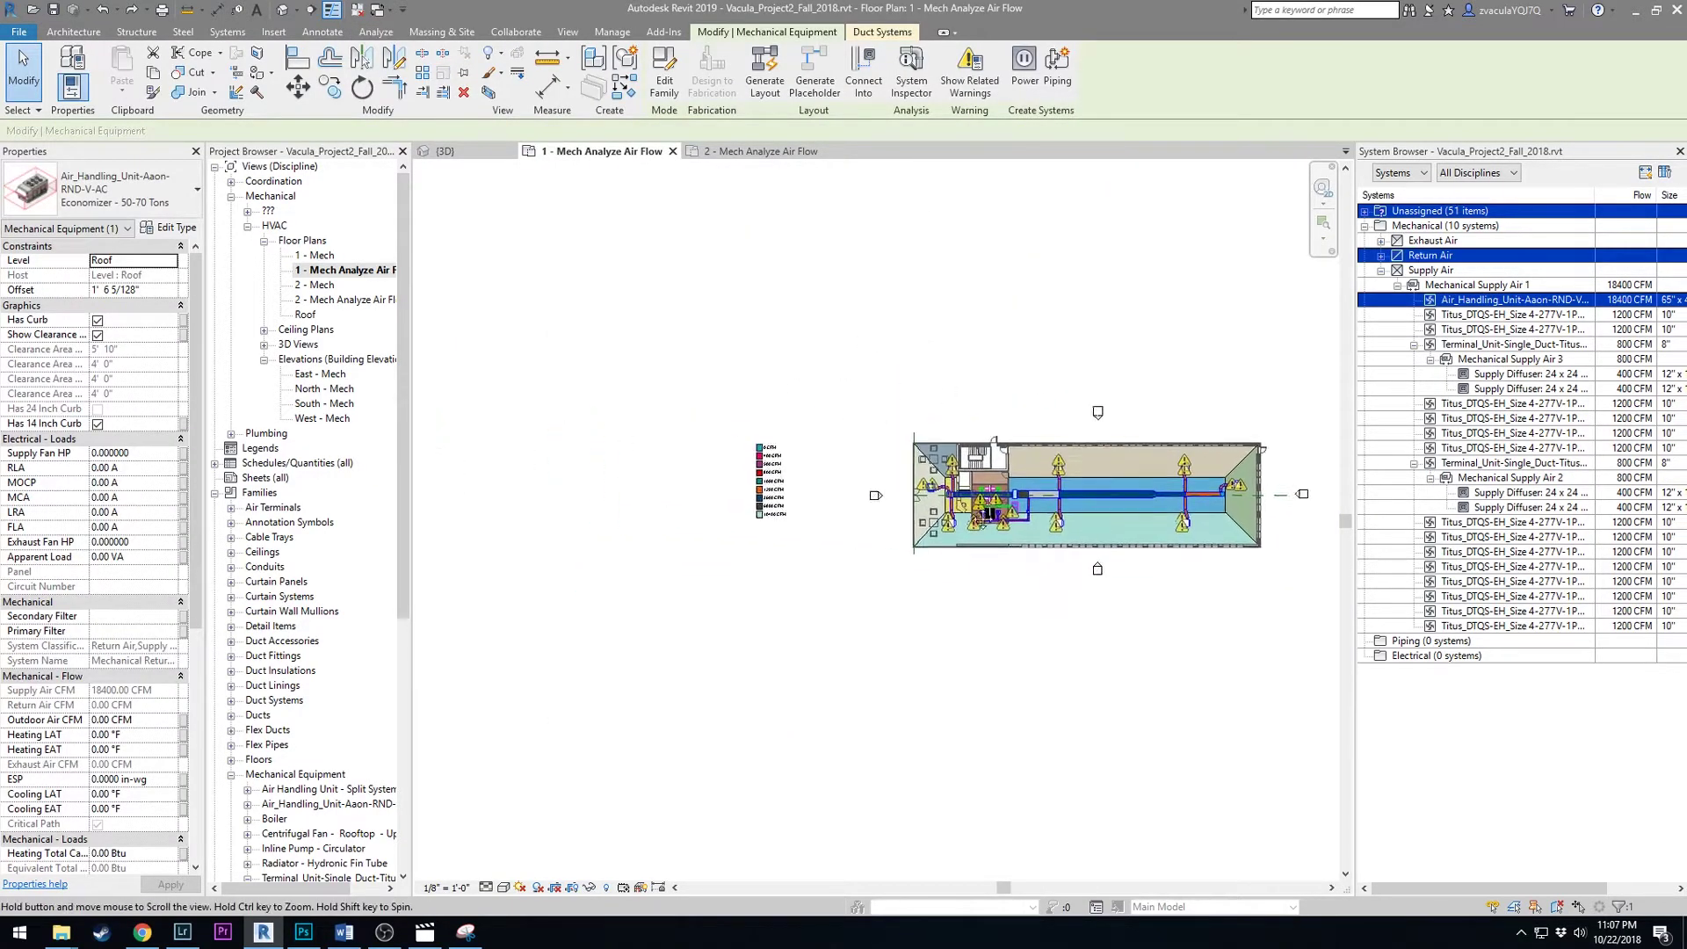
pyautogui.scroll(4, 891, 547)
pyautogui.scroll(1, 891, 547)
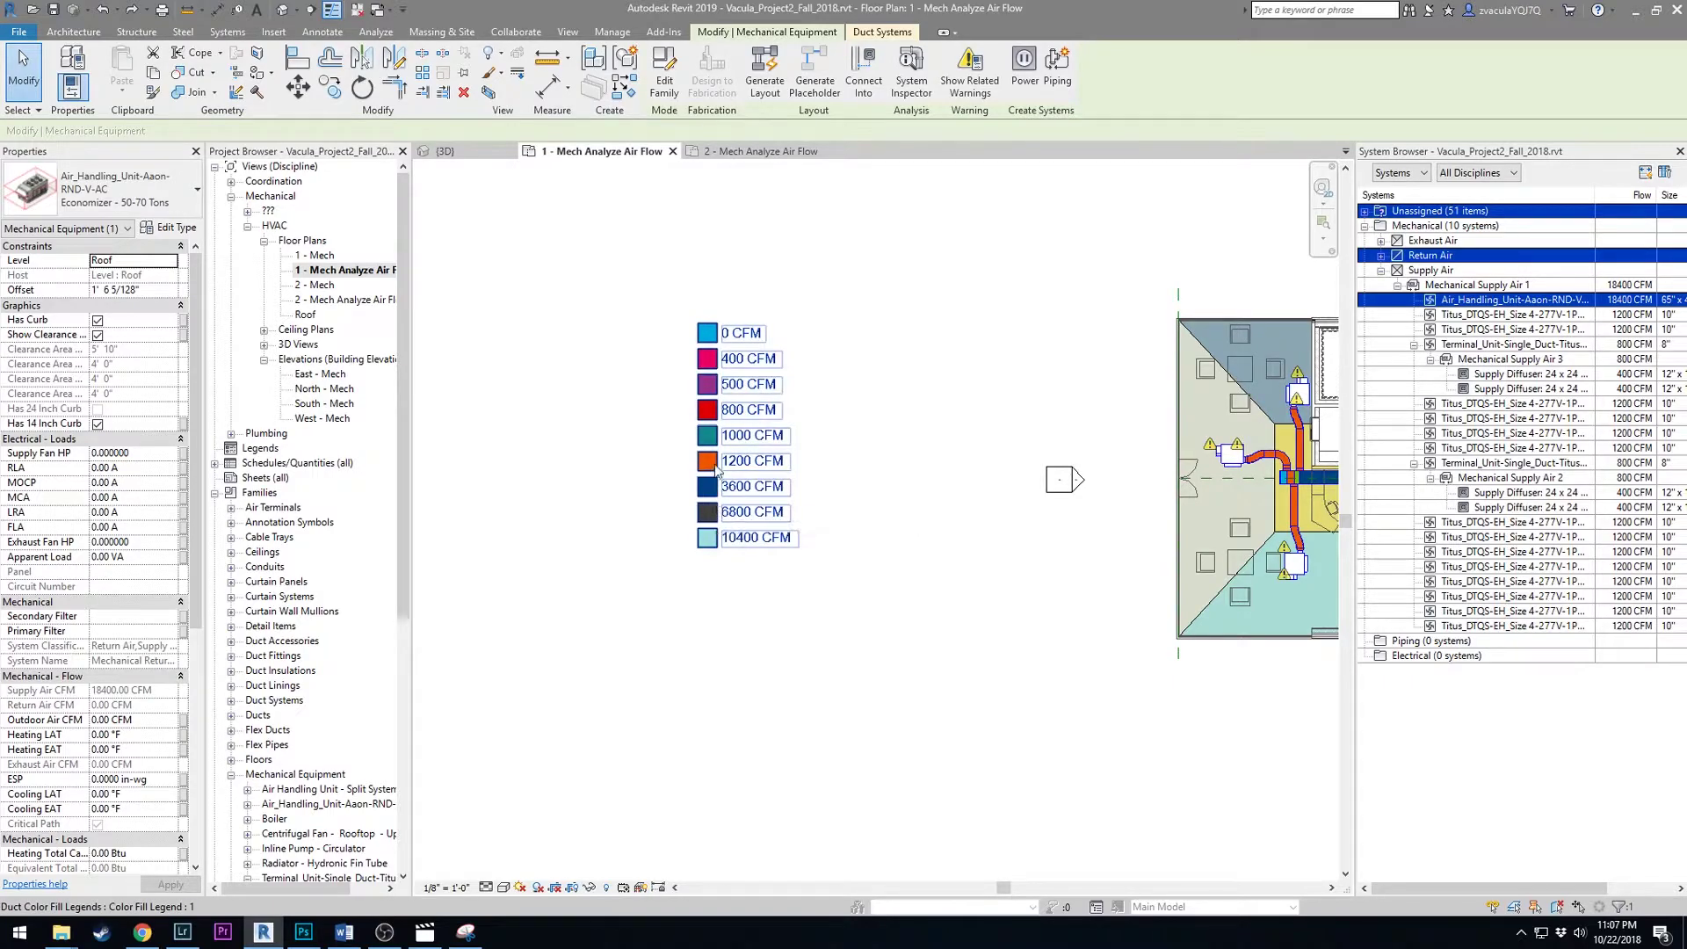
# - Open the 2 - Mech Analyze Air Flow plan and examine its duct flow color legend
pyautogui.doubleClick(344, 299)
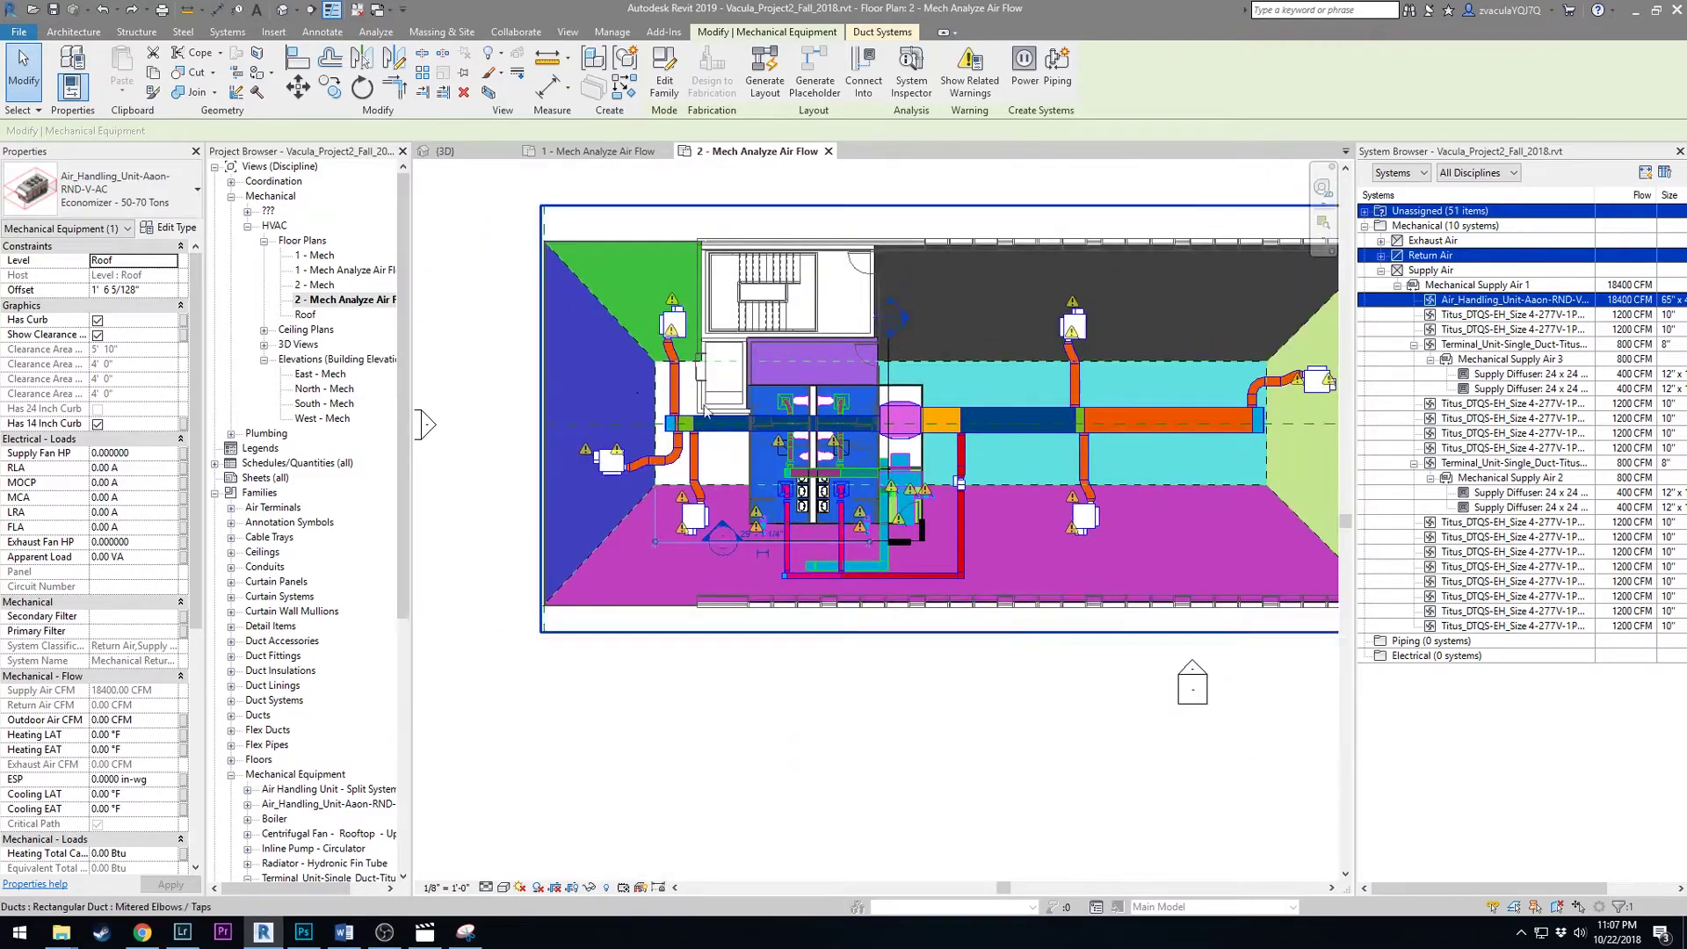
pyautogui.moveTo(706, 410); pyautogui.dragTo(970, 486, button='middle')
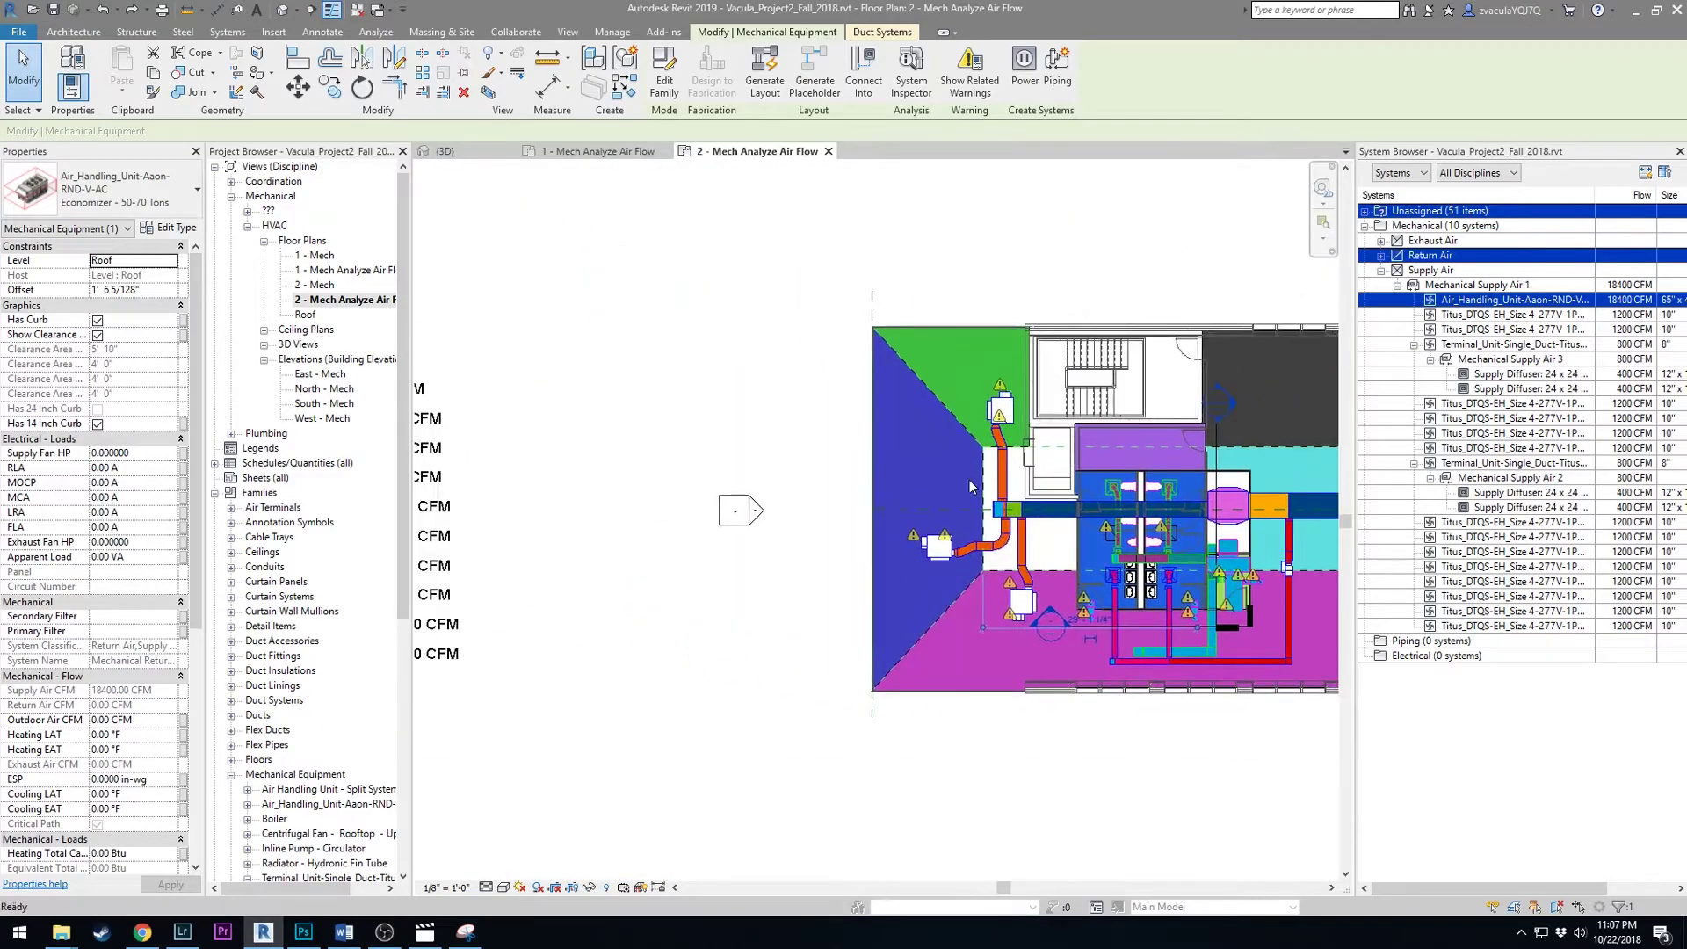
pyautogui.scroll(-1, 661, 409)
pyautogui.moveTo(583, 487); pyautogui.dragTo(831, 515, button='middle')
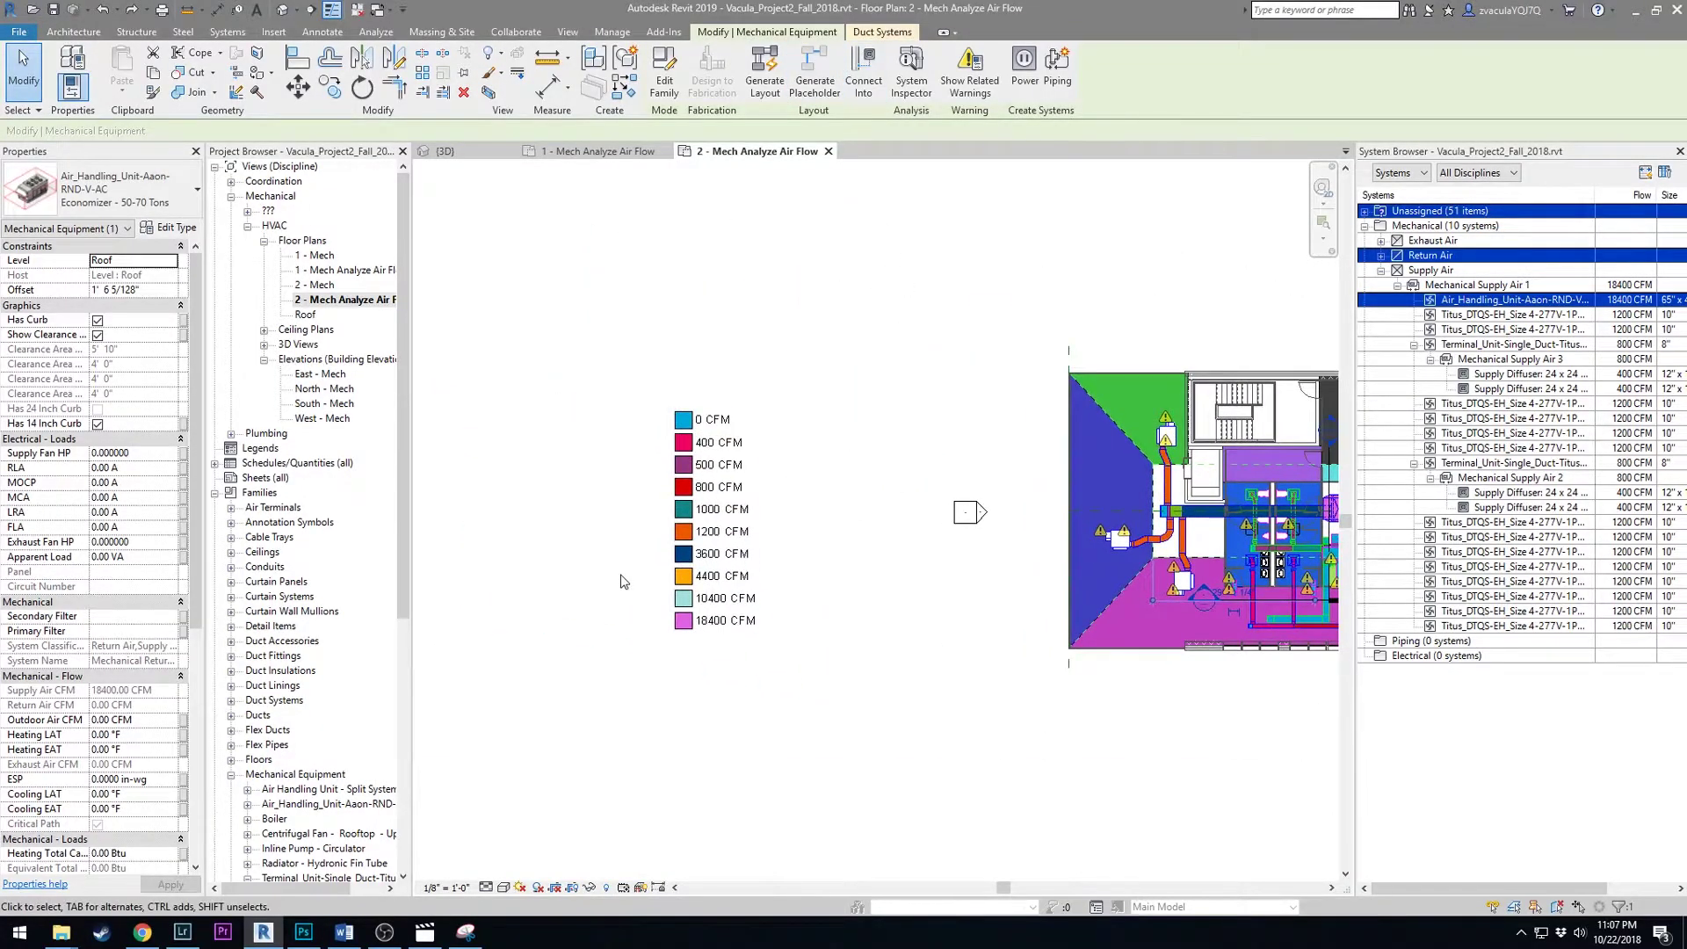
pyautogui.moveTo(677, 624); pyautogui.dragTo(686, 546, button='middle')
pyautogui.scroll(1, 685, 547)
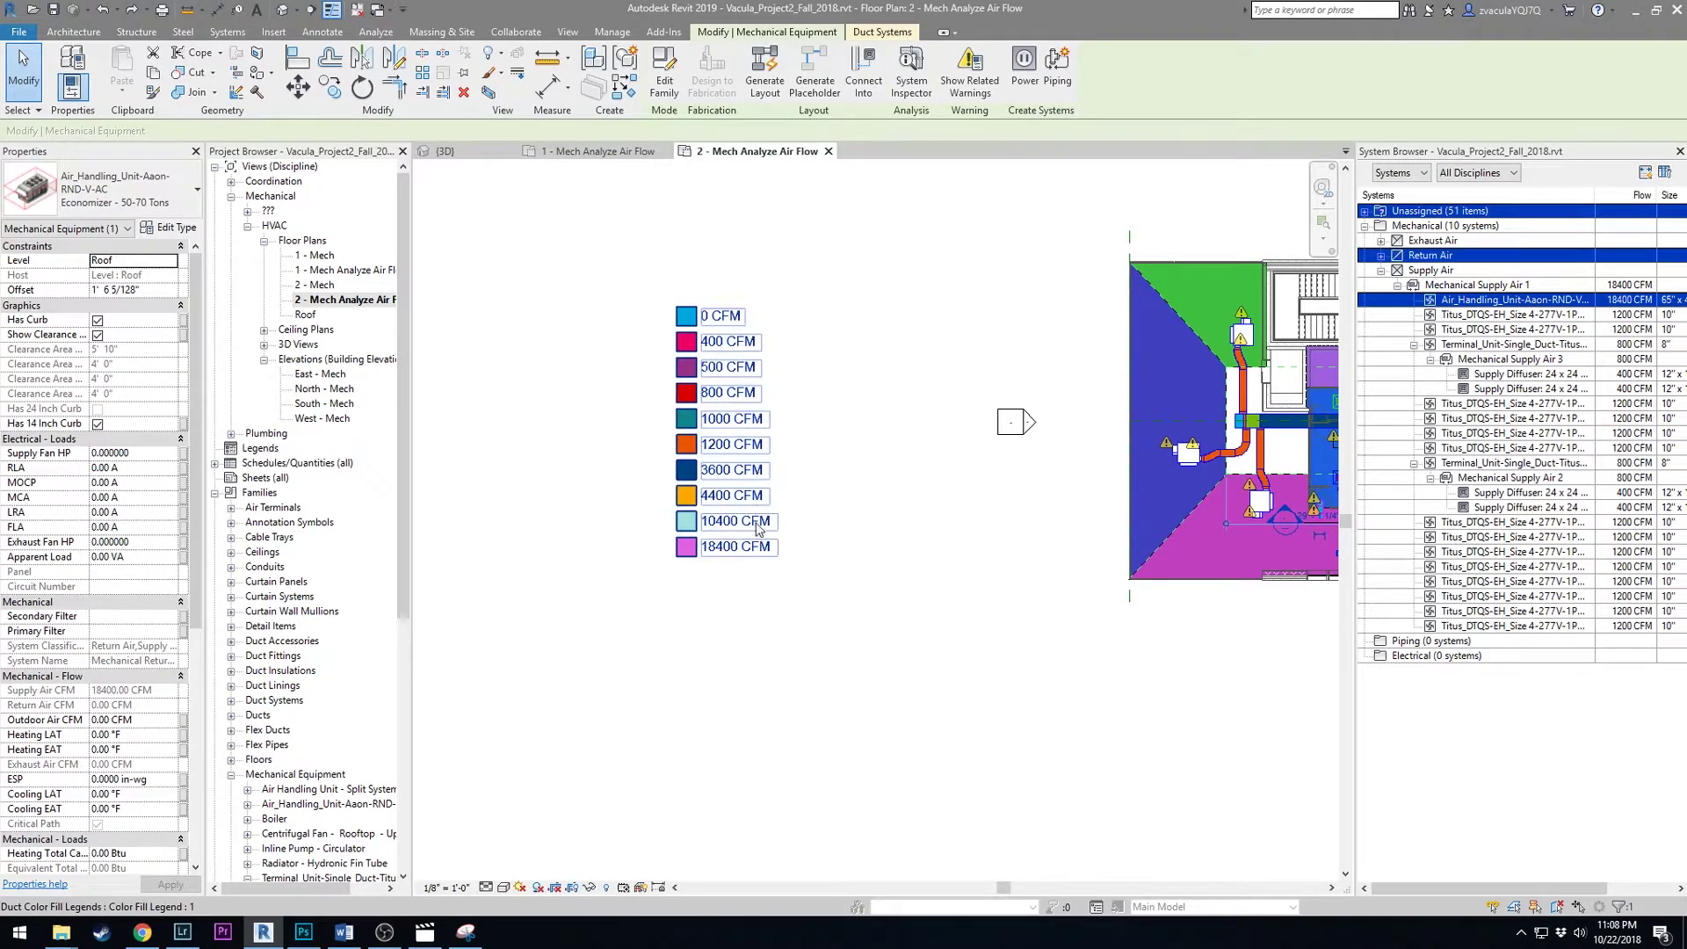
# - Examine the flow colors of the Level 2 supply ducts around the shaft
pyautogui.scroll(-2, 758, 527)
pyautogui.moveTo(968, 502); pyautogui.dragTo(768, 539, button='middle')
pyautogui.scroll(2, 1158, 536)
pyautogui.scroll(2, 1035, 492)
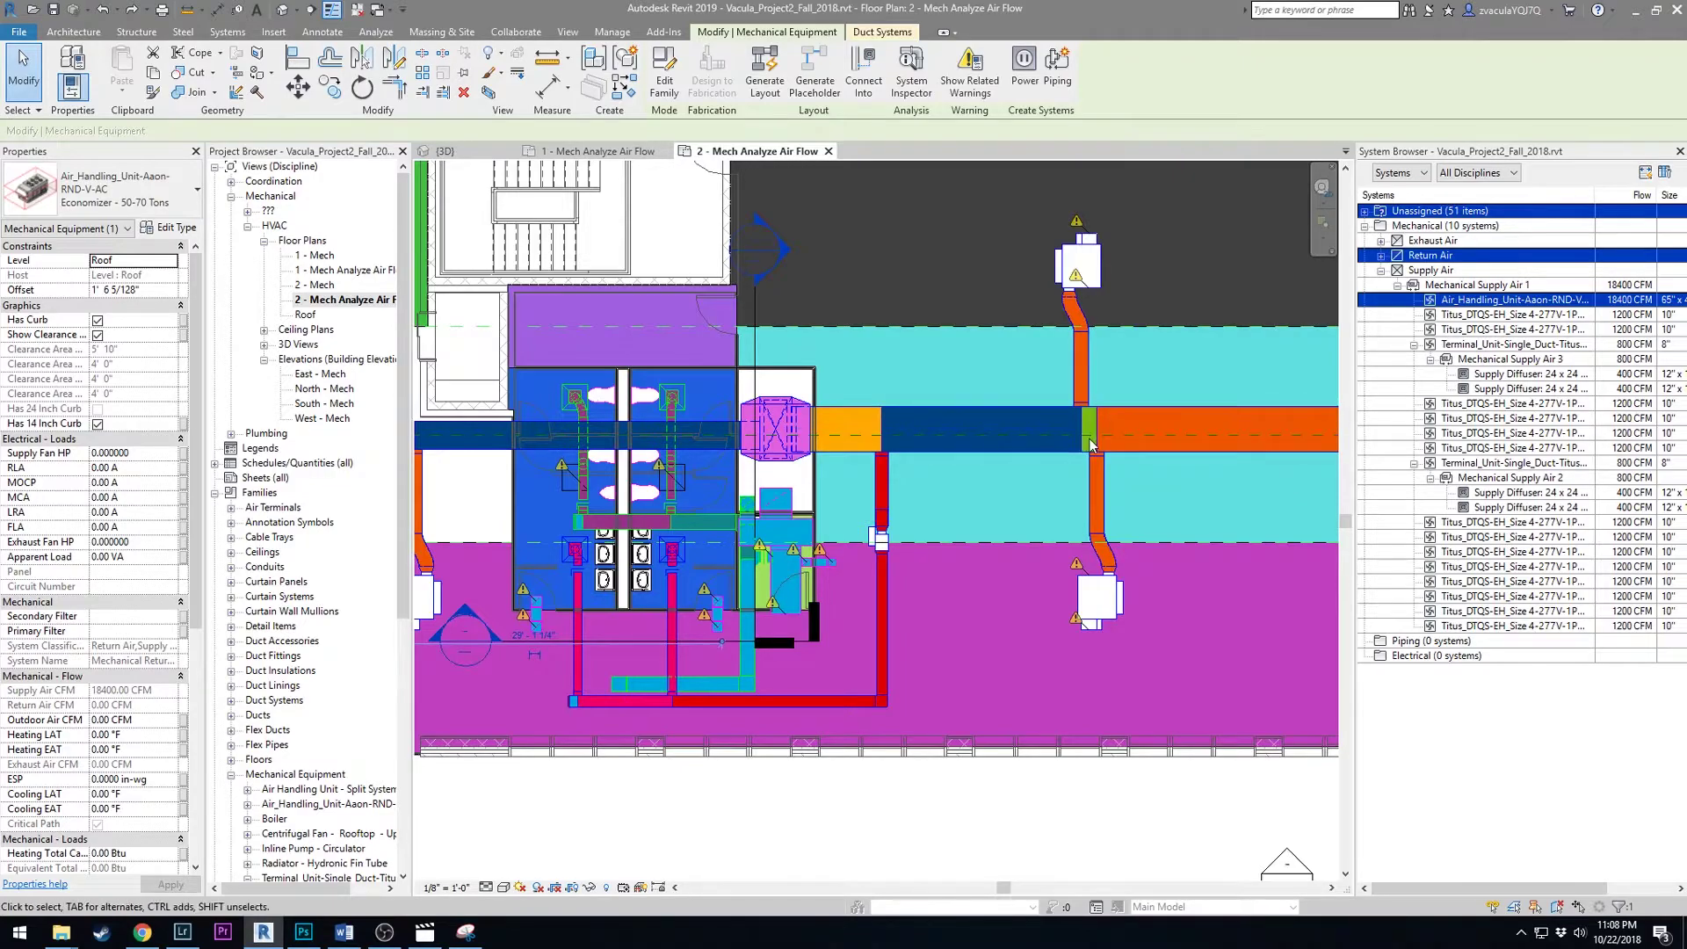
pyautogui.scroll(5, 1100, 492)
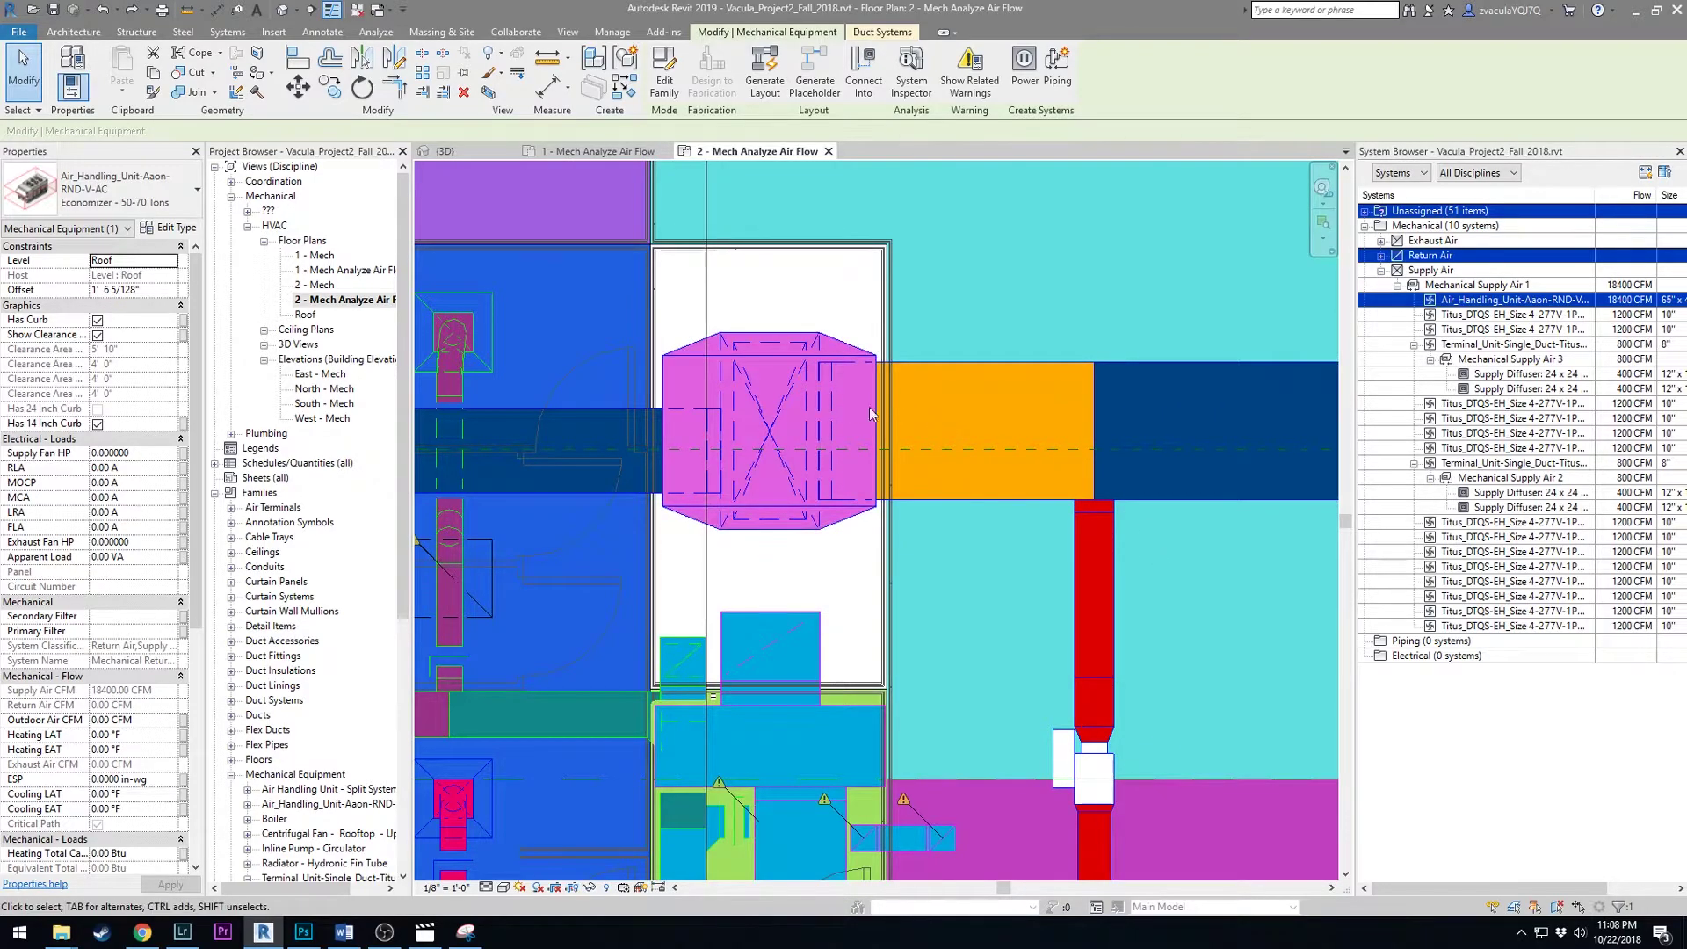
# - Compare the Level 2 flow legend with the main supply duct segments and branches east of the shaft
pyautogui.scroll(-8, 852, 404)
pyautogui.moveTo(422, 538); pyautogui.dragTo(680, 565, button='middle')
pyautogui.scroll(2, 667, 591)
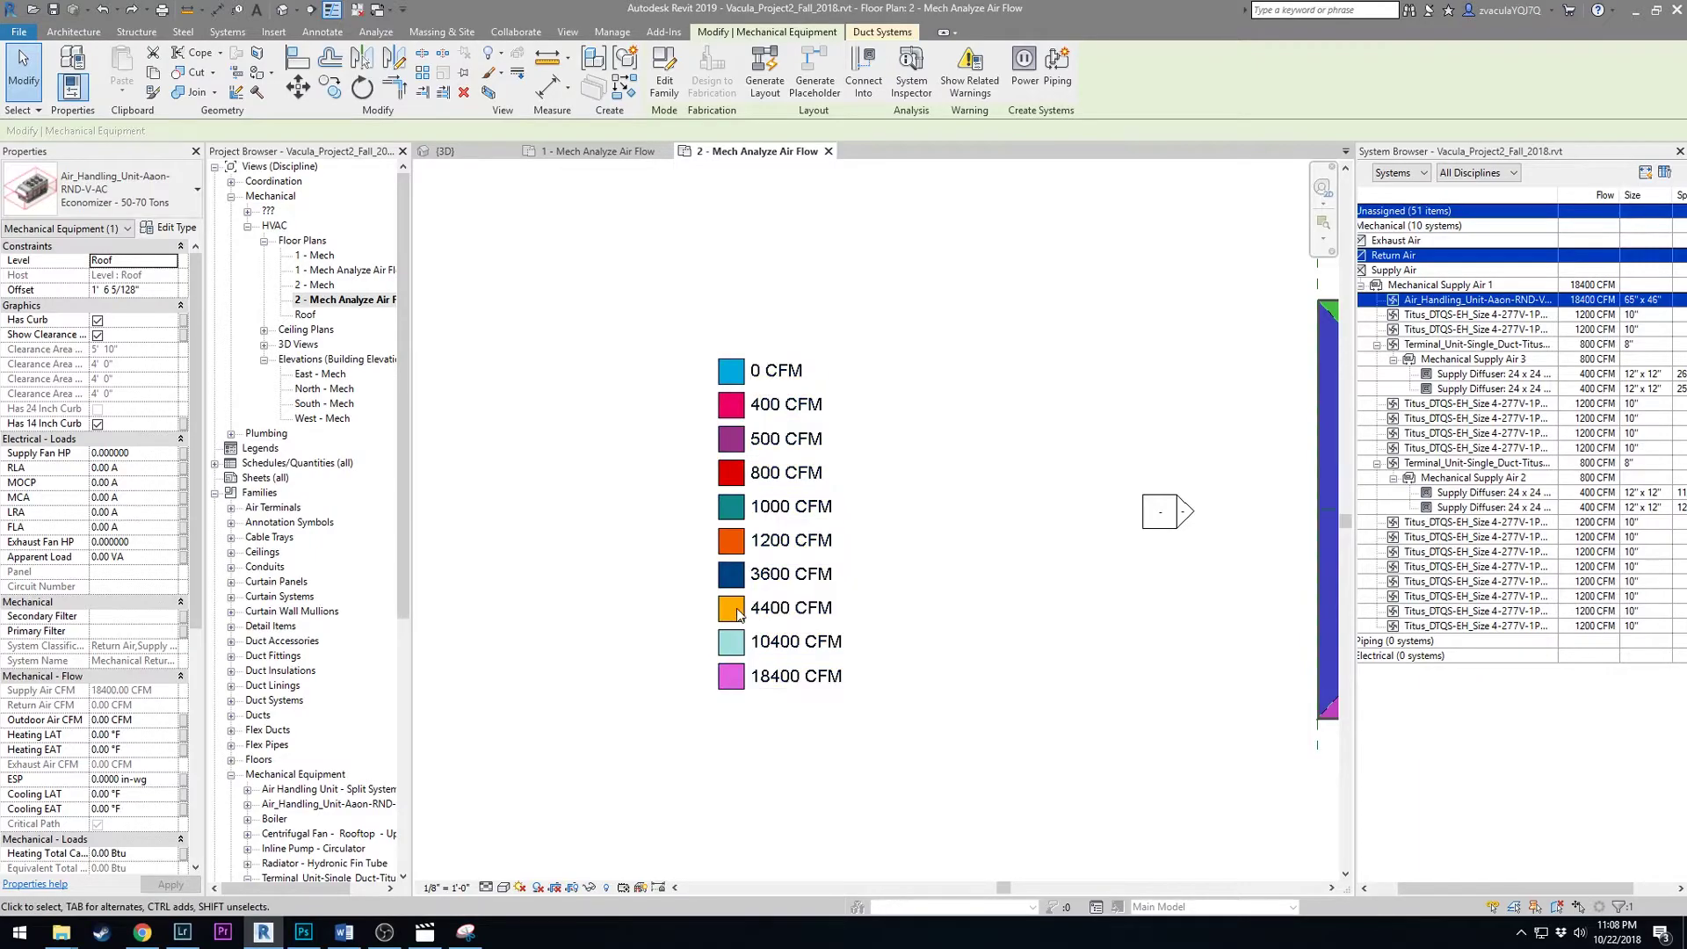
pyautogui.moveTo(1081, 614); pyautogui.dragTo(437, 523, button='middle')
pyautogui.moveTo(1266, 400); pyautogui.dragTo(870, 375, button='middle')
pyautogui.scroll(3, 904, 374)
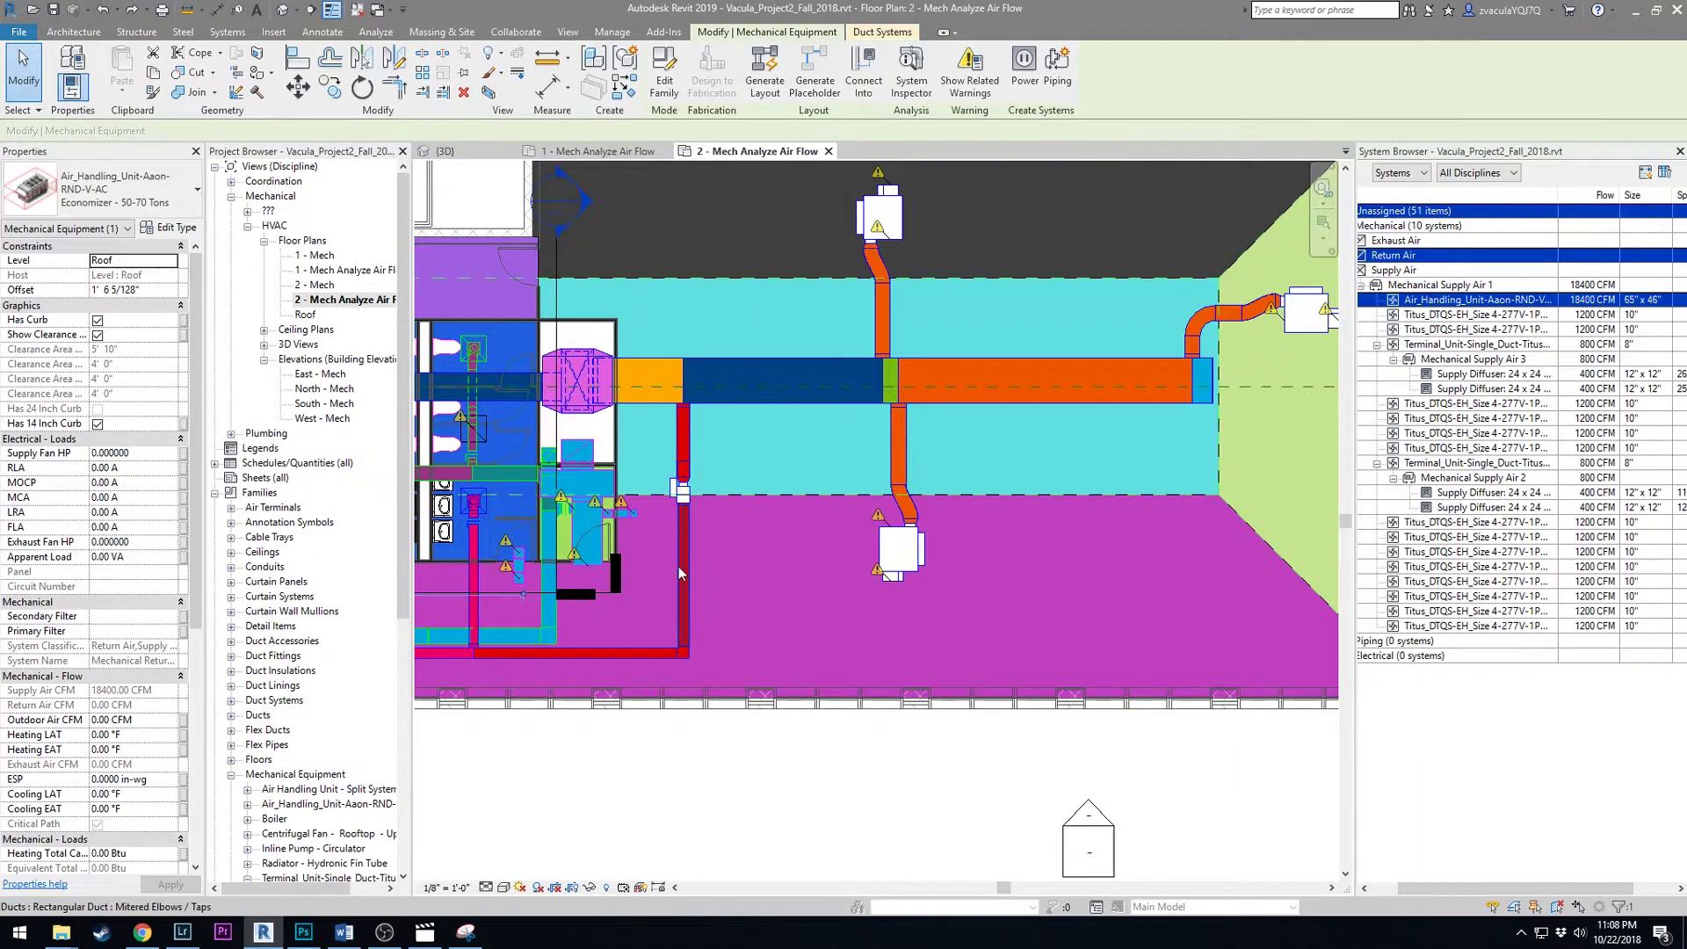
pyautogui.scroll(2, 721, 413)
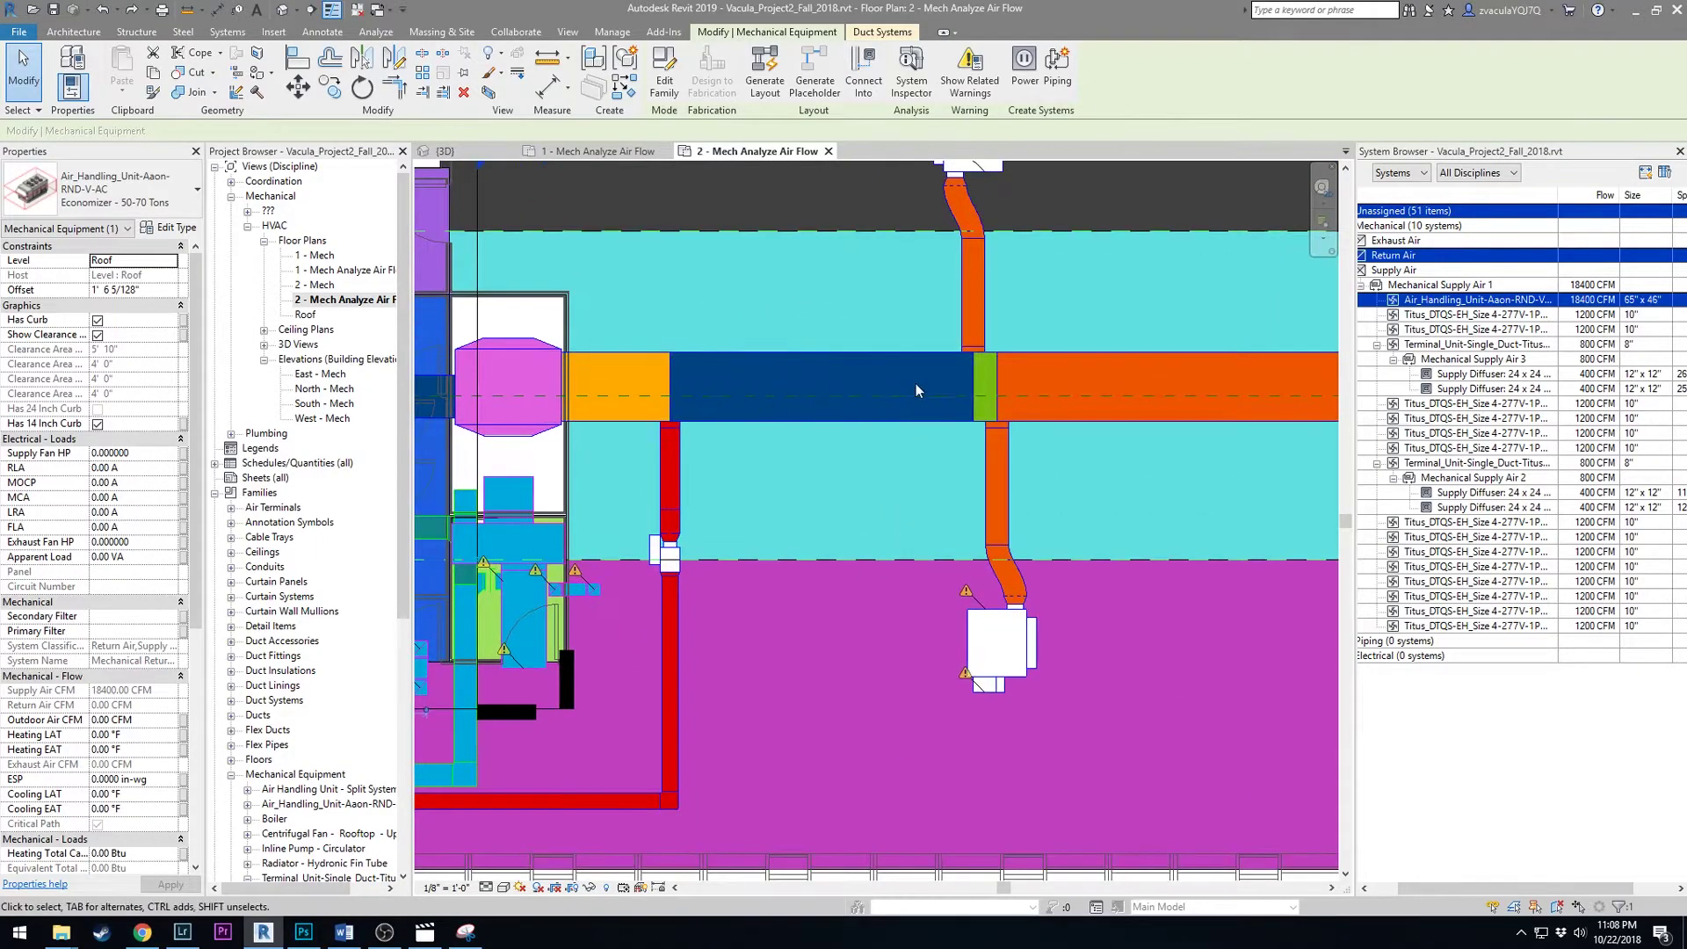
pyautogui.moveTo(873, 382); pyautogui.dragTo(690, 485, button='middle')
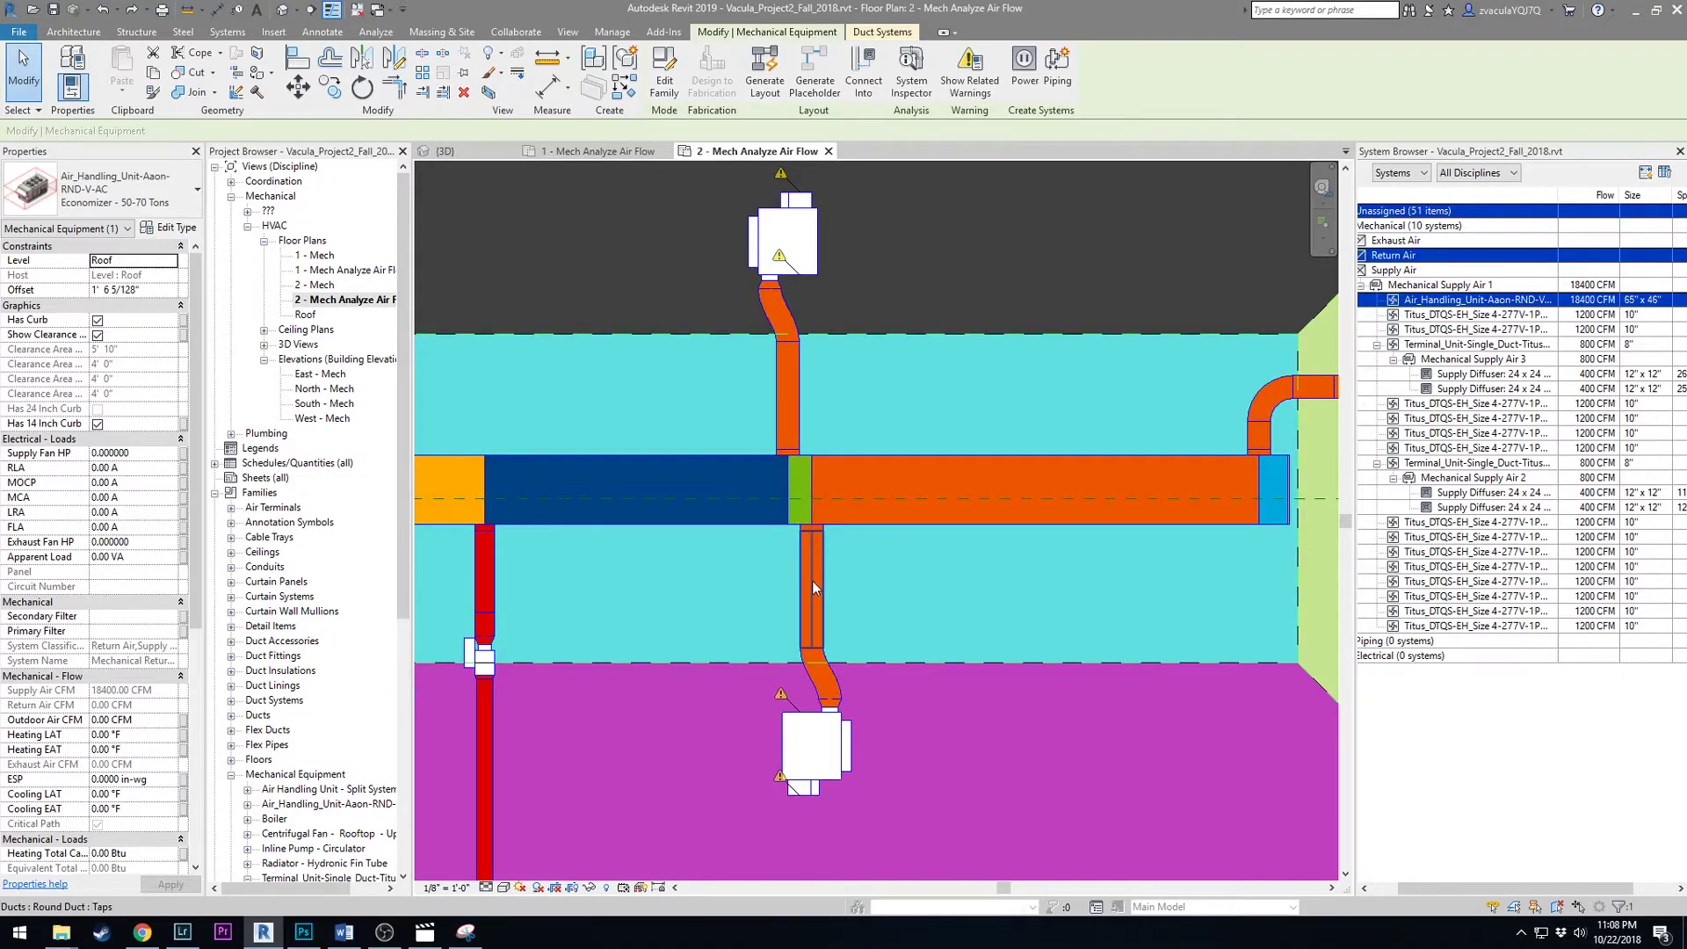
# - Recheck the Level 2 duct legend's highest flow entries and clear the equipment selection
pyautogui.scroll(-3, 945, 546)
pyautogui.moveTo(946, 546); pyautogui.dragTo(1353, 555, button='middle')
pyautogui.moveTo(712, 518); pyautogui.dragTo(1033, 529, button='middle')
pyautogui.scroll(-2, 1034, 529)
pyautogui.scroll(2, 719, 647)
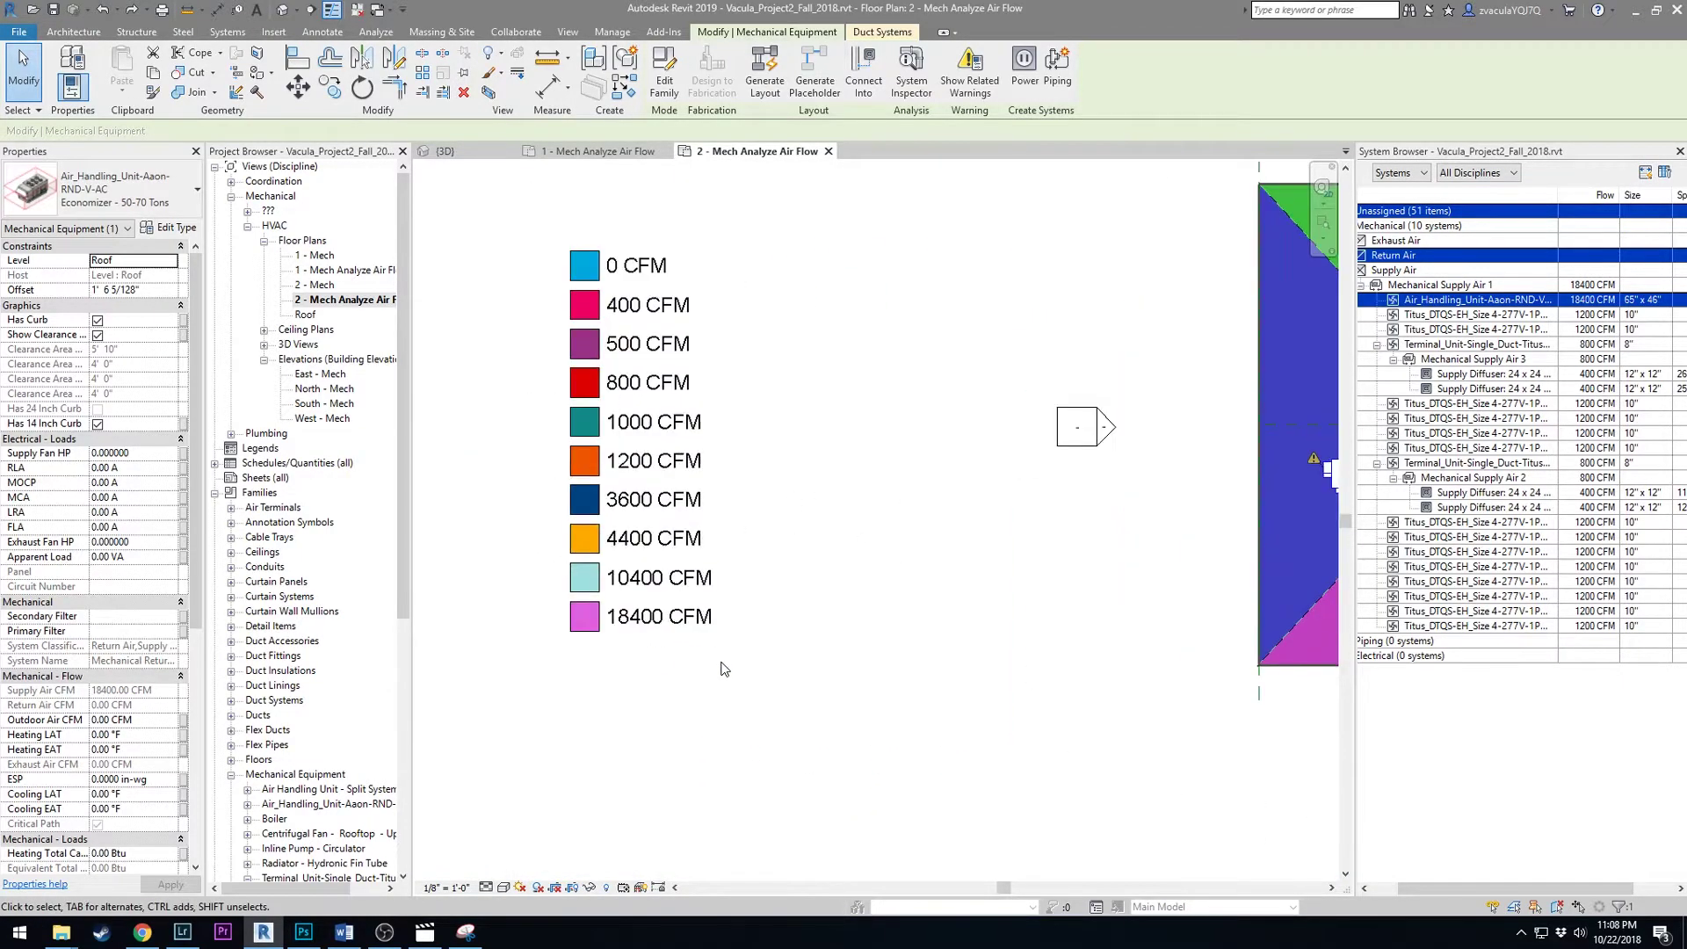
pyautogui.moveTo(537, 593); pyautogui.dragTo(787, 665)
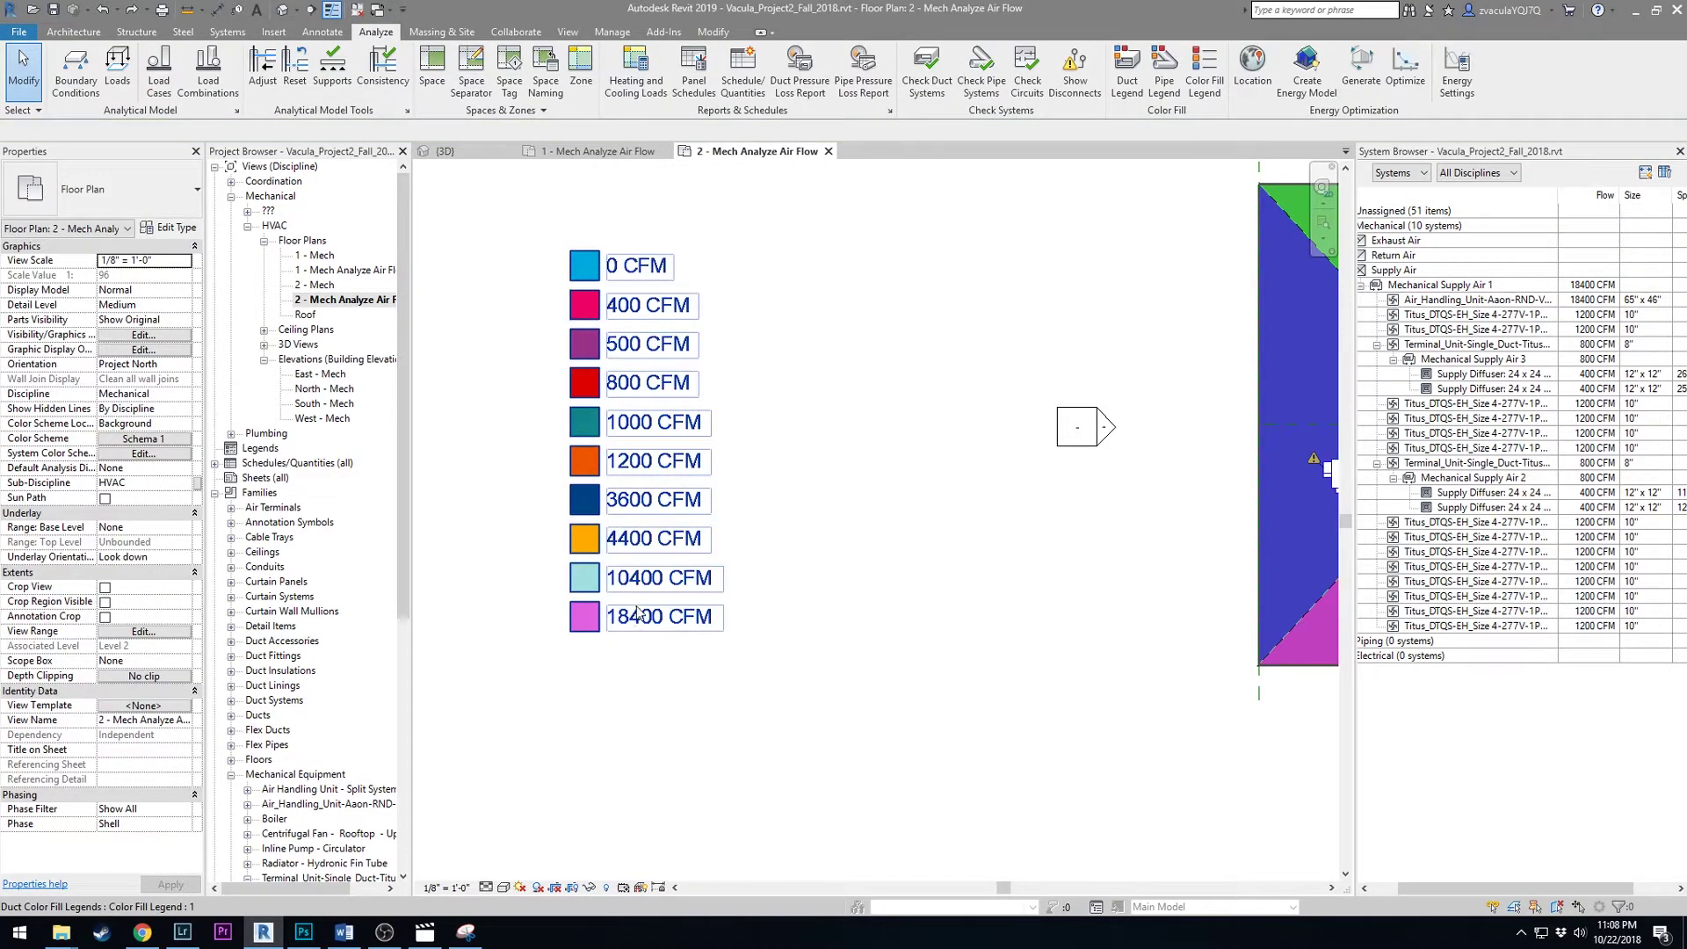
# - Reopen the 1 - Mech Analyze Air Flow plan and compare its flow legend with the main supply duct's colors
pyautogui.scroll(-3, 638, 613)
pyautogui.doubleClick(350, 272)
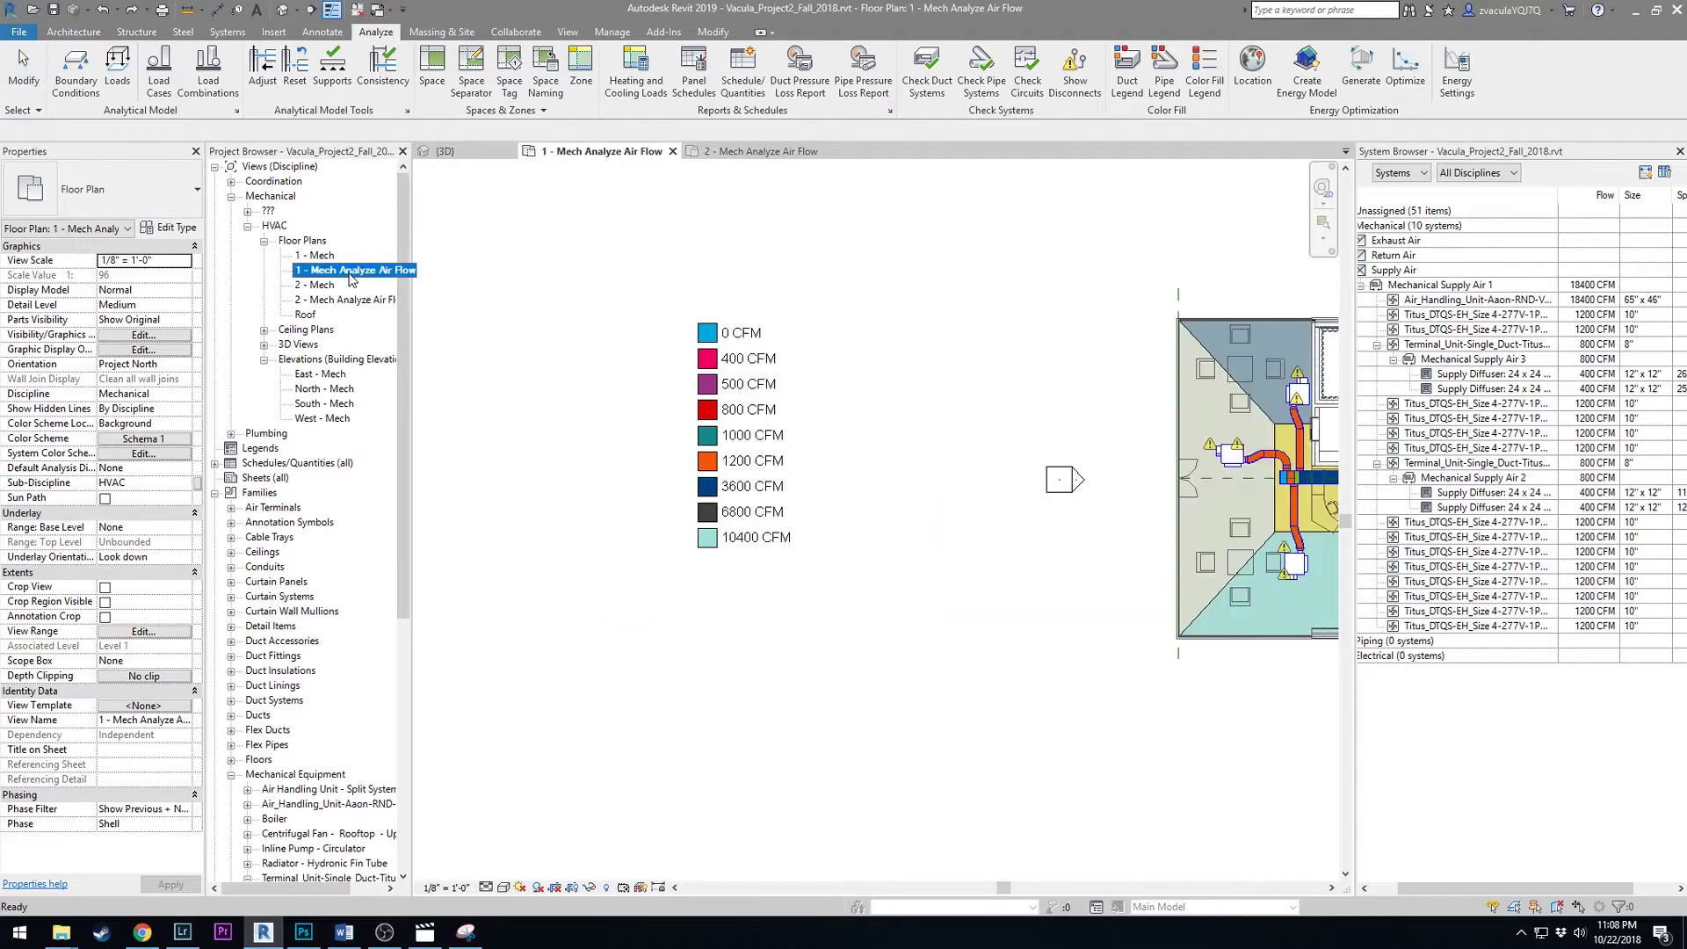
pyautogui.scroll(-2, 691, 501)
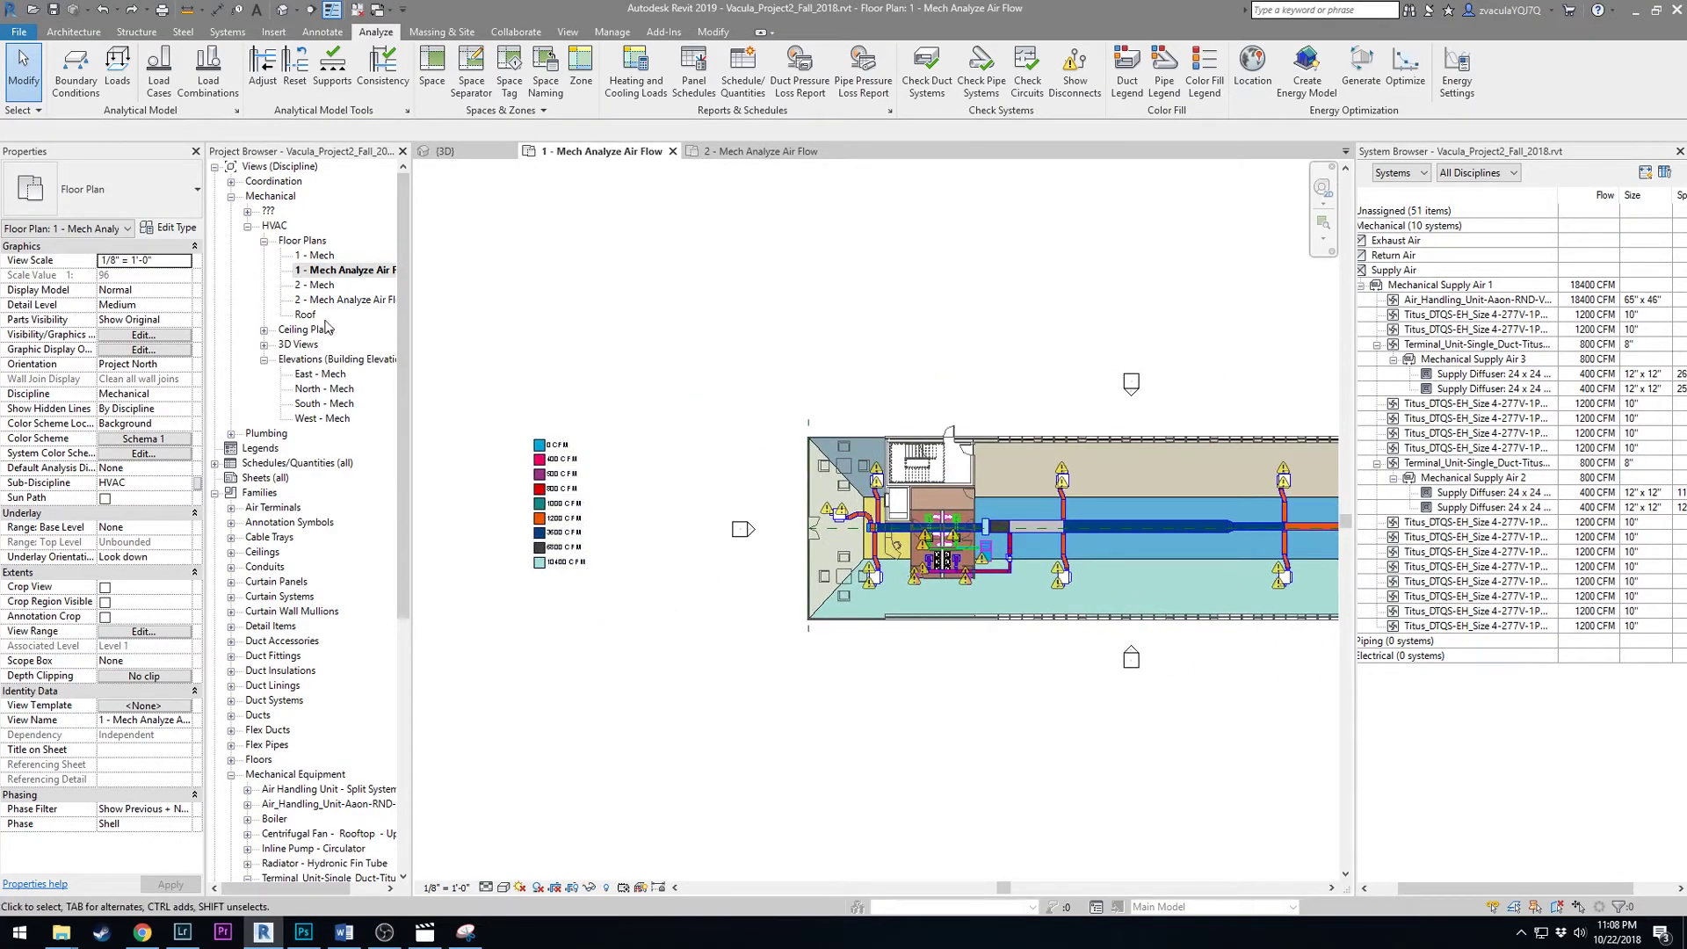
pyautogui.scroll(5, 509, 597)
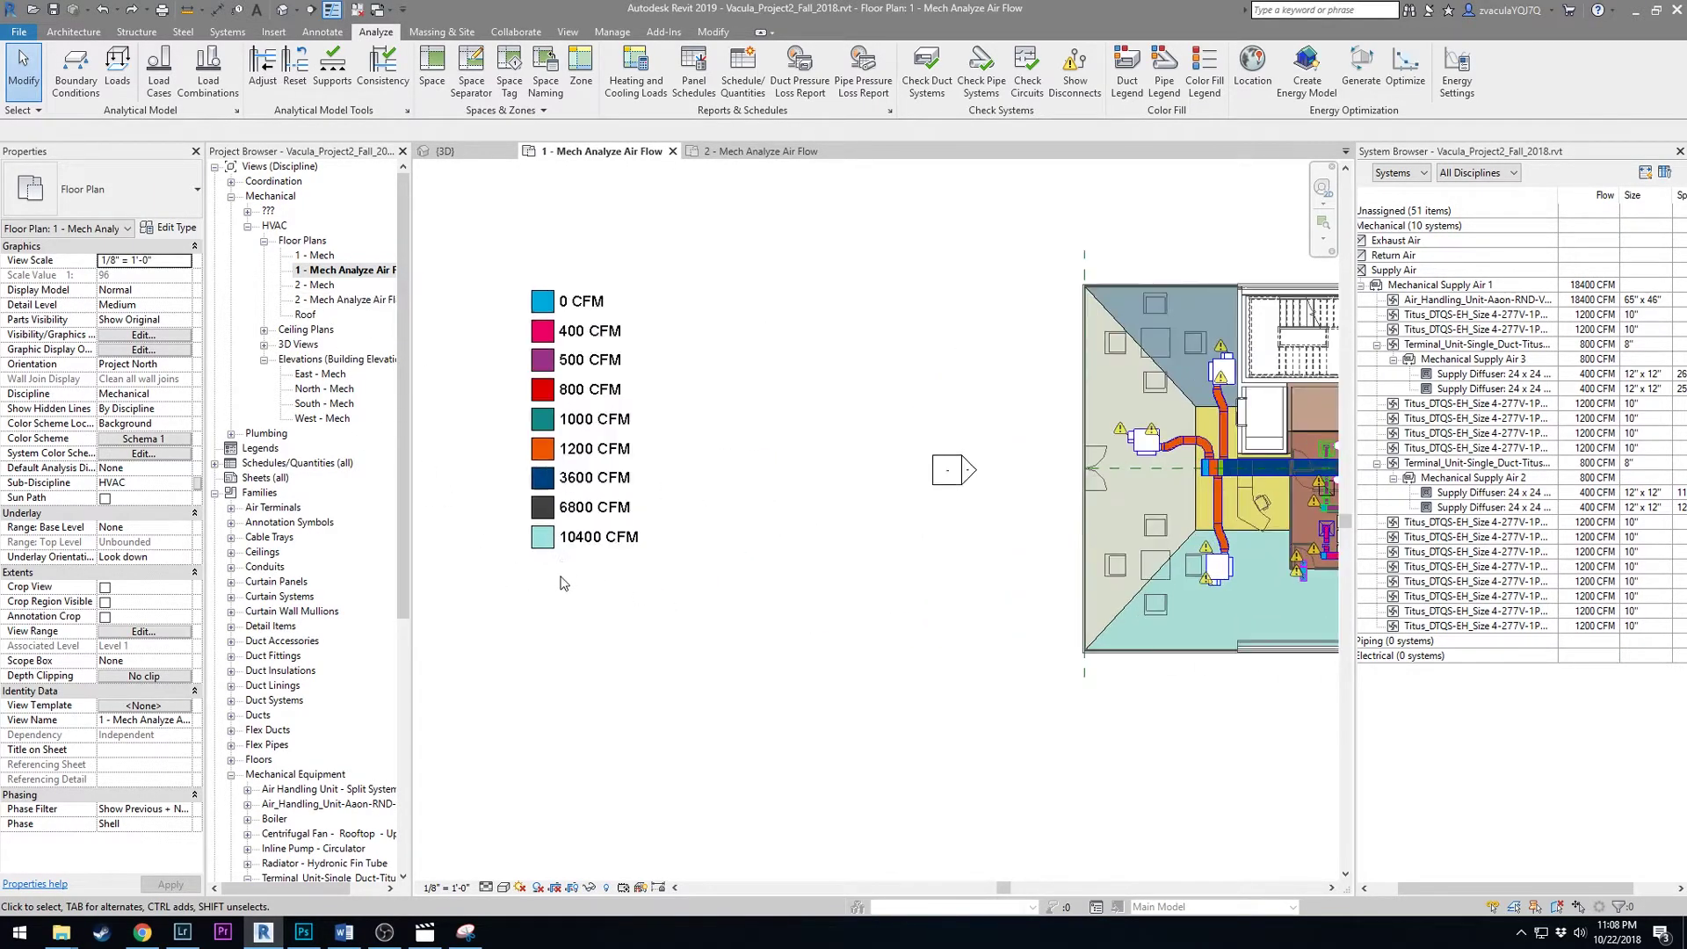
pyautogui.moveTo(507, 533); pyautogui.dragTo(833, 550, button='middle')
pyautogui.scroll(-3, 1028, 659)
pyautogui.moveTo(1028, 659); pyautogui.dragTo(514, 588, button='middle')
pyautogui.scroll(3, 1178, 539)
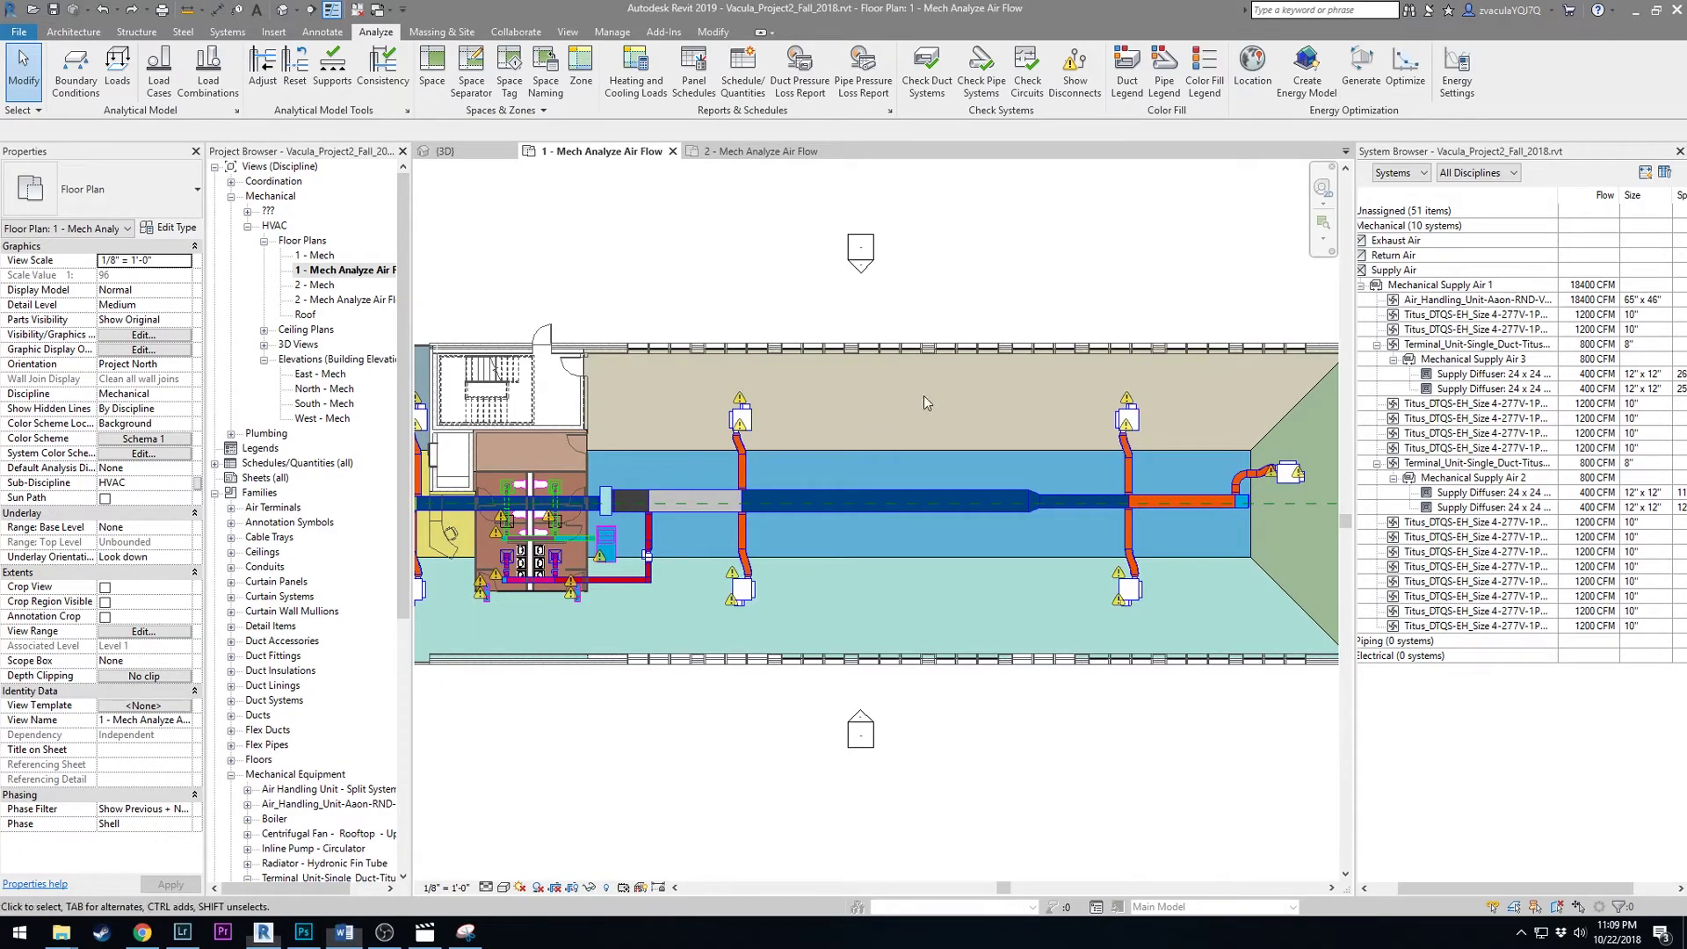
# - Review the Level 1 flow legend again and select the air handling unit under Mechanical Supply Air 1
pyautogui.scroll(-3, 925, 396)
pyautogui.moveTo(753, 365); pyautogui.dragTo(1070, 345, button='middle')
pyautogui.scroll(2, 587, 450)
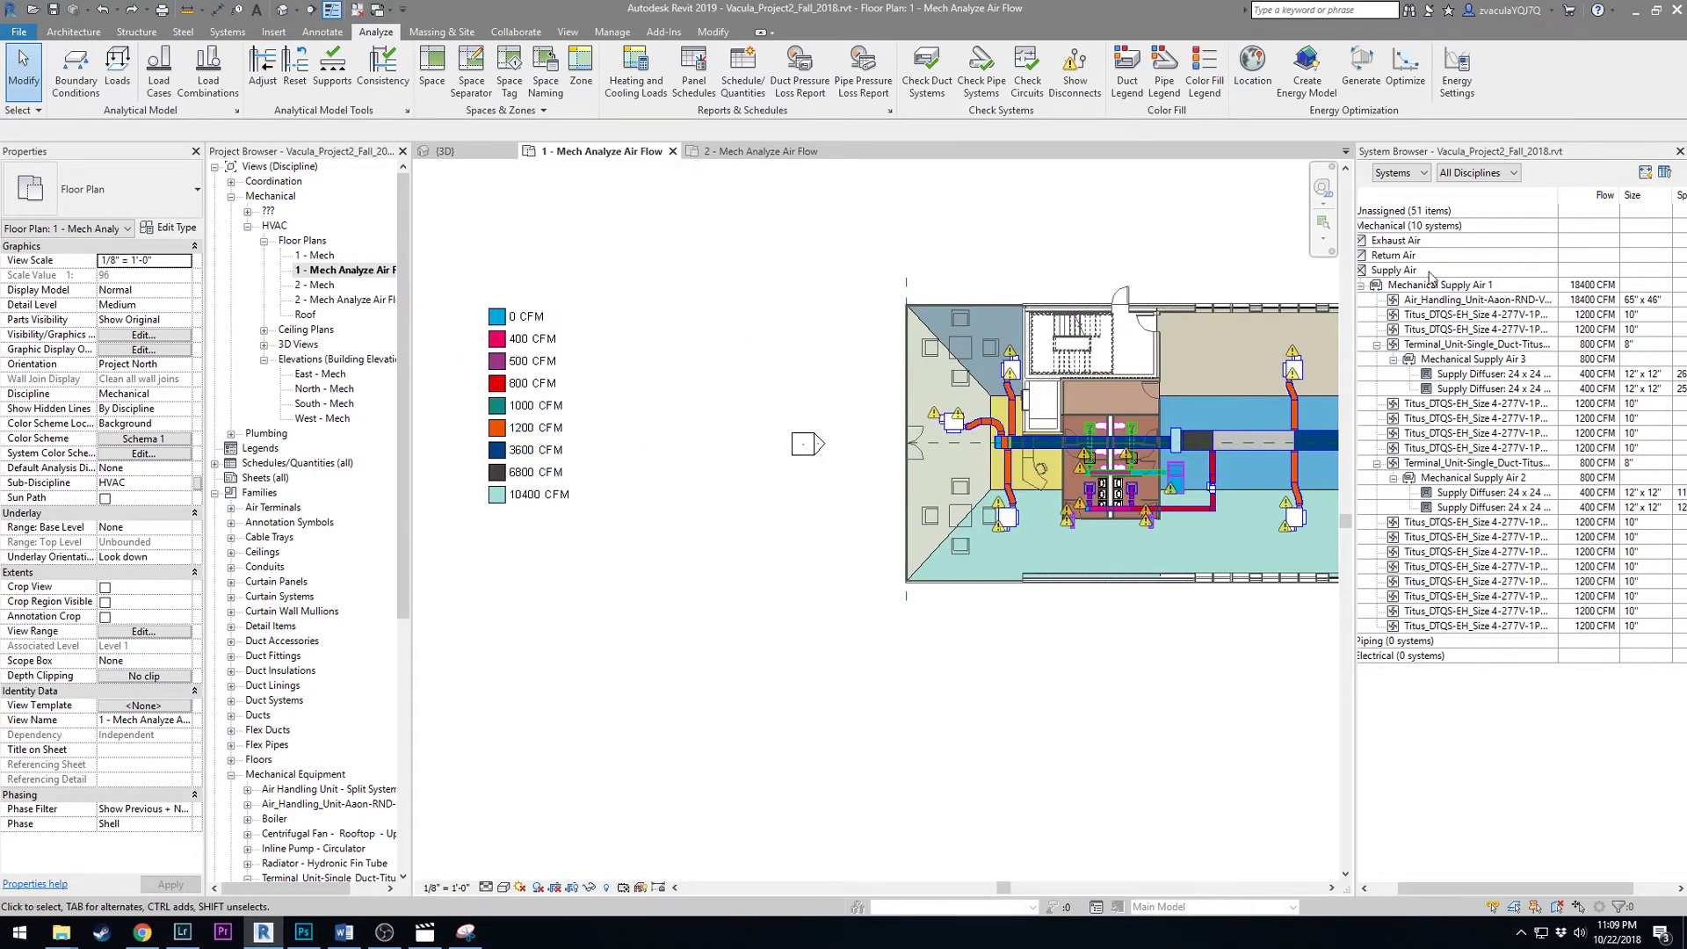
pyautogui.click(1469, 300)
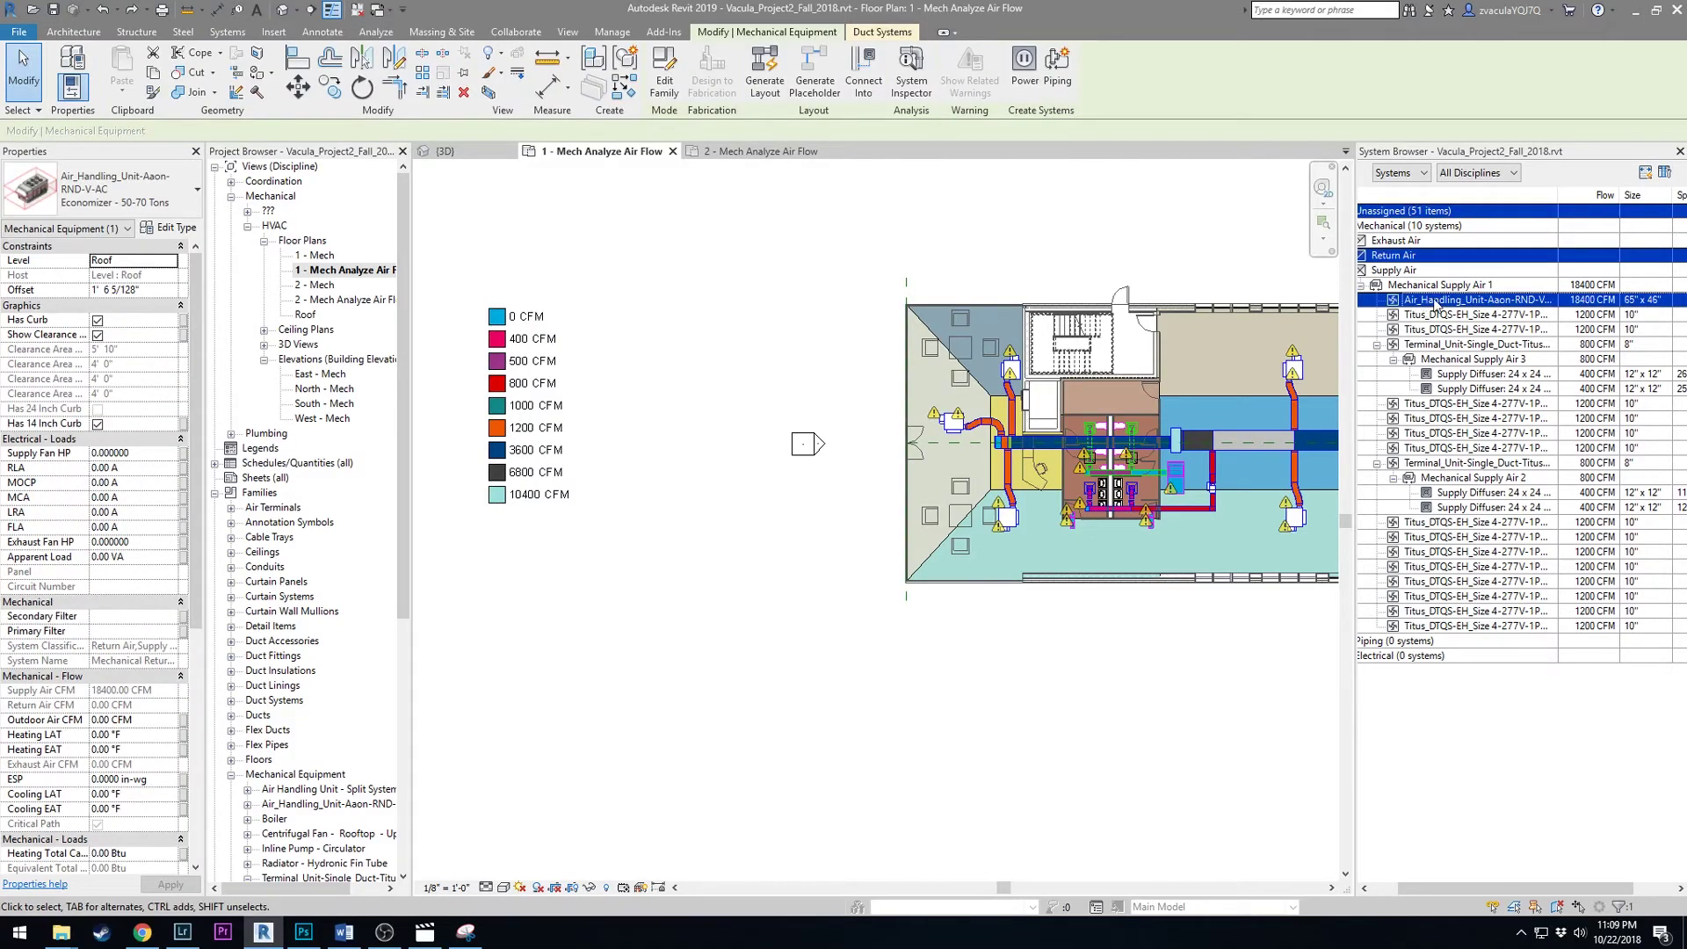